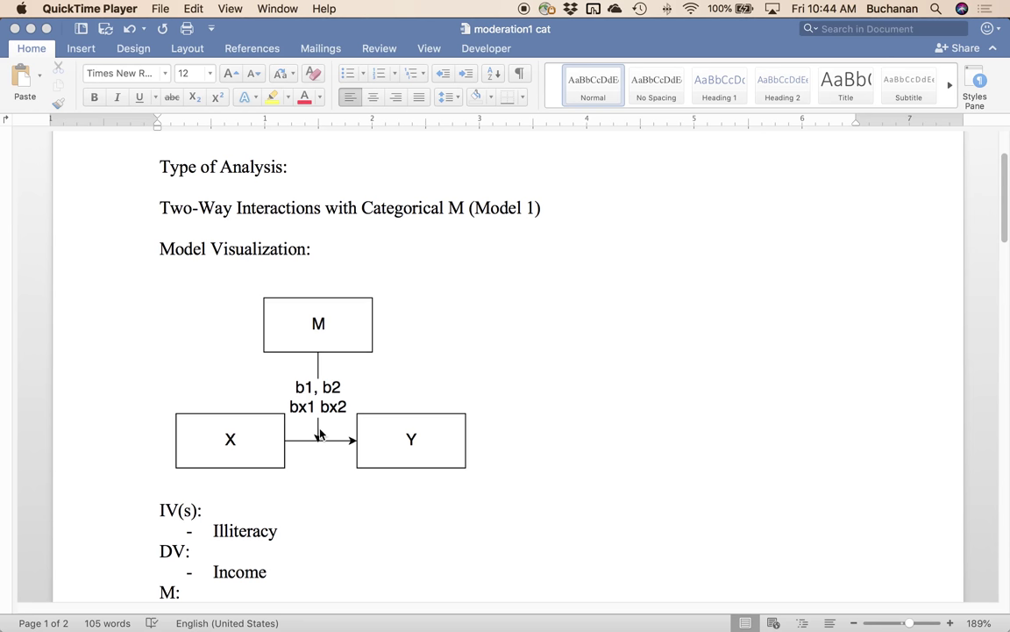
# - Add a line 'Illiteracy (continuous)' below the IV-count note
pyautogui.scroll(-5, 404, 345)
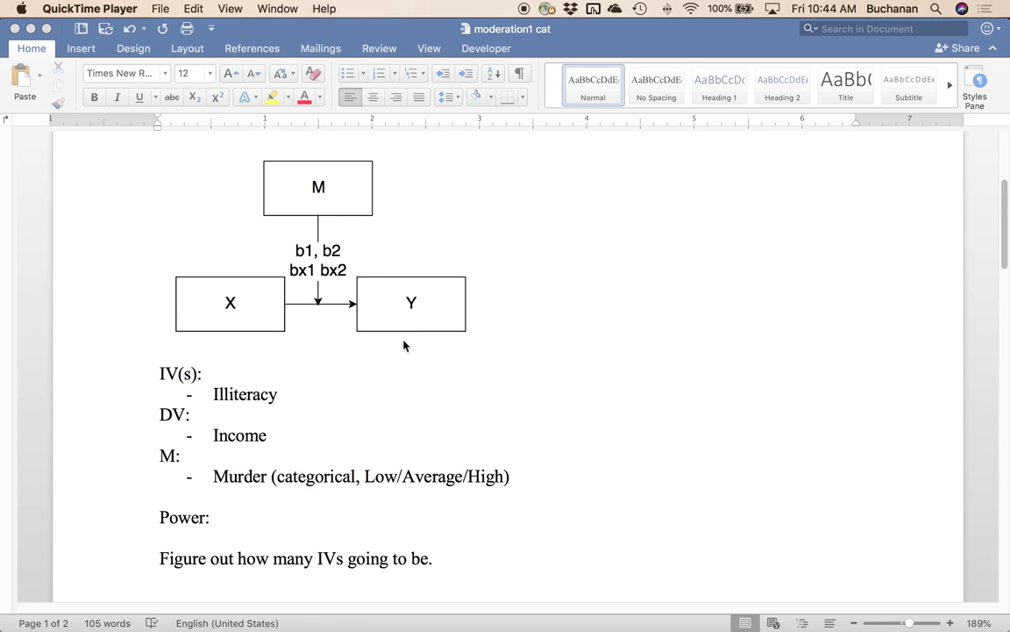
pyautogui.scroll(-1, 405, 345)
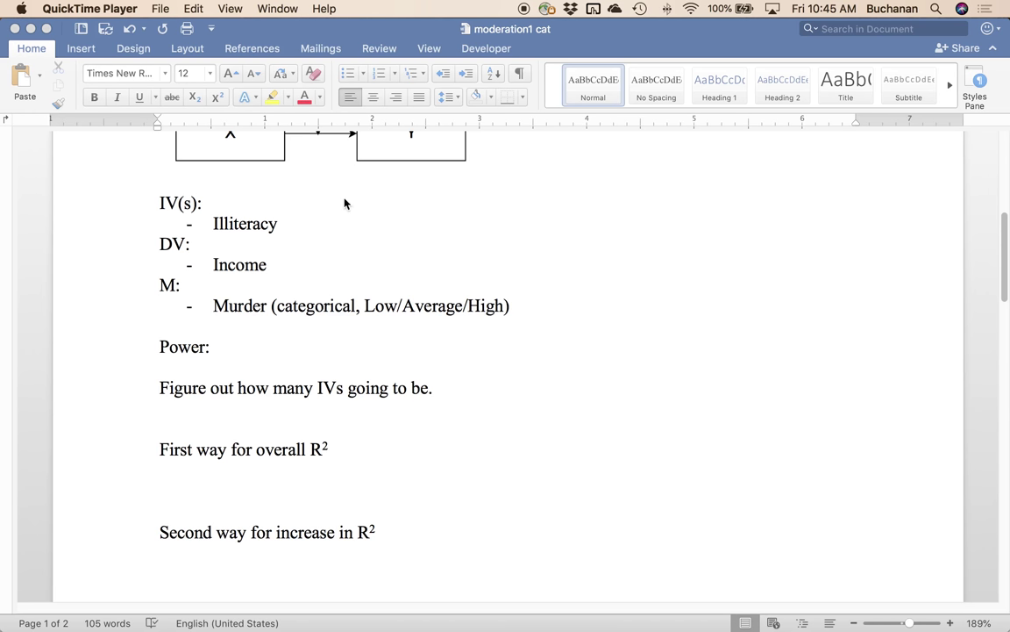
pyautogui.click(443, 395)
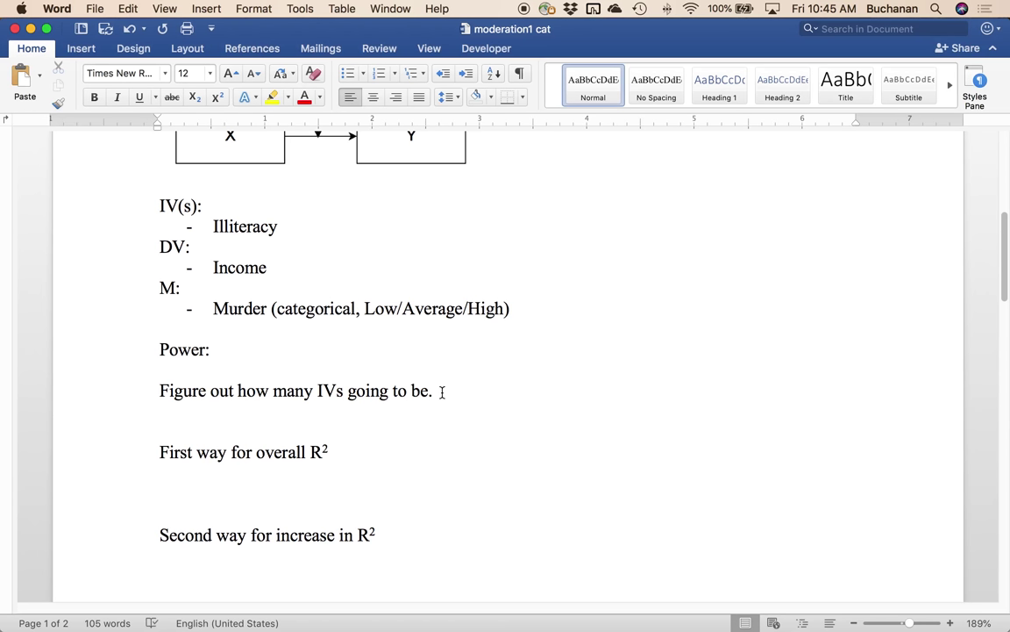
pyautogui.press('Return')
pyautogui.press('Return')
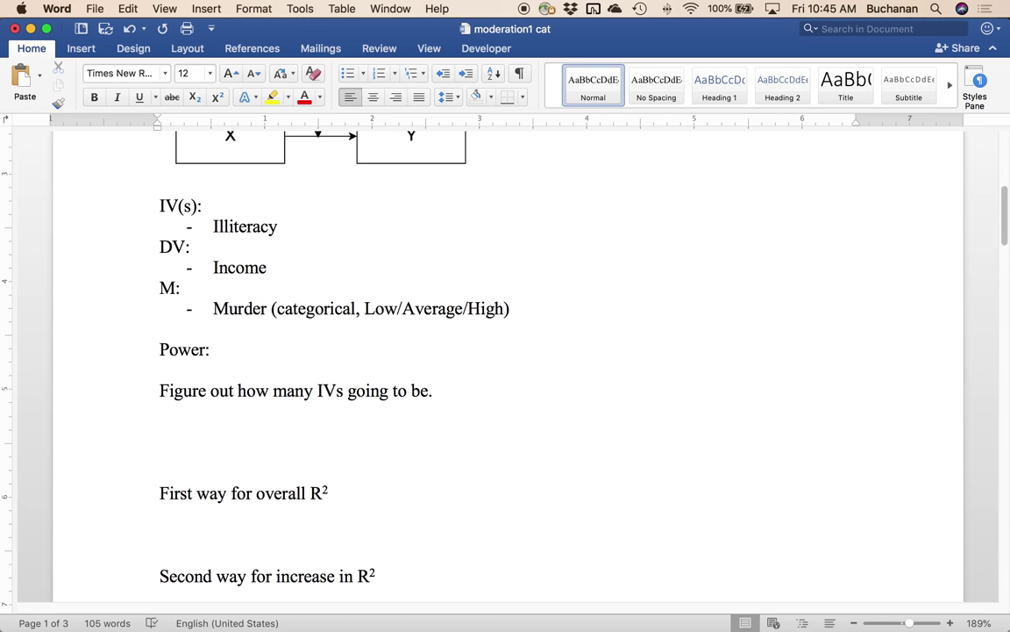
pyautogui.write('Illiteracy (contin')
pyautogui.press('BackSpace')
pyautogui.press('BackSpace')
pyautogui.press('BackSpace')
pyautogui.write('ntinuous)')
pyautogui.press('Return')
# - Add 'Murder (categorical) --> K-1 number of variables' and the three group-coding rule lines
pyautogui.write('Murder (catego')
pyautogui.write('rical) -')
pyautogui.write('-> ')
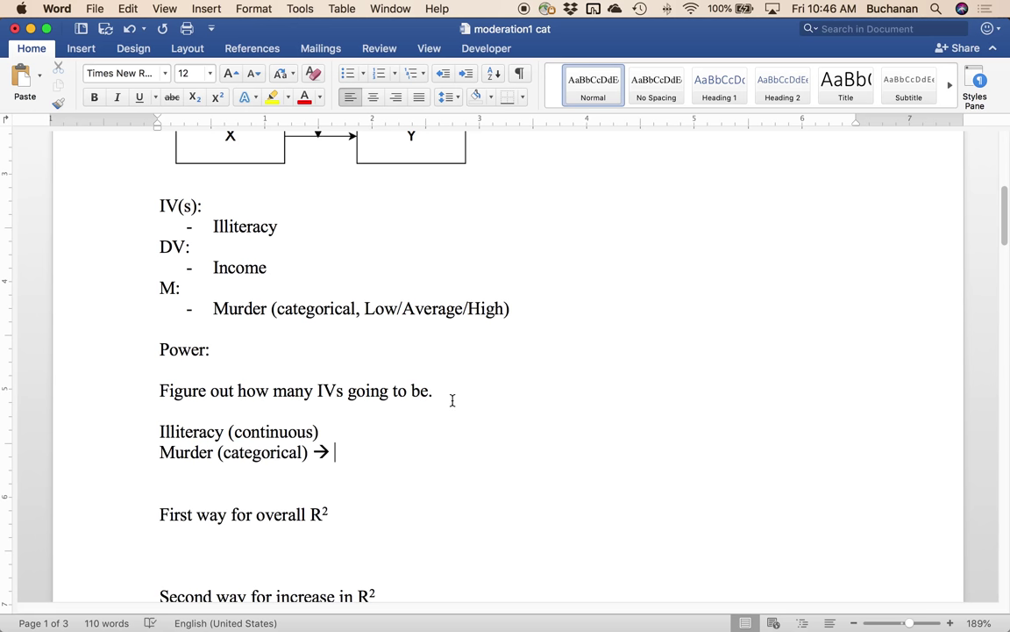
pyautogui.write('K-1 ')
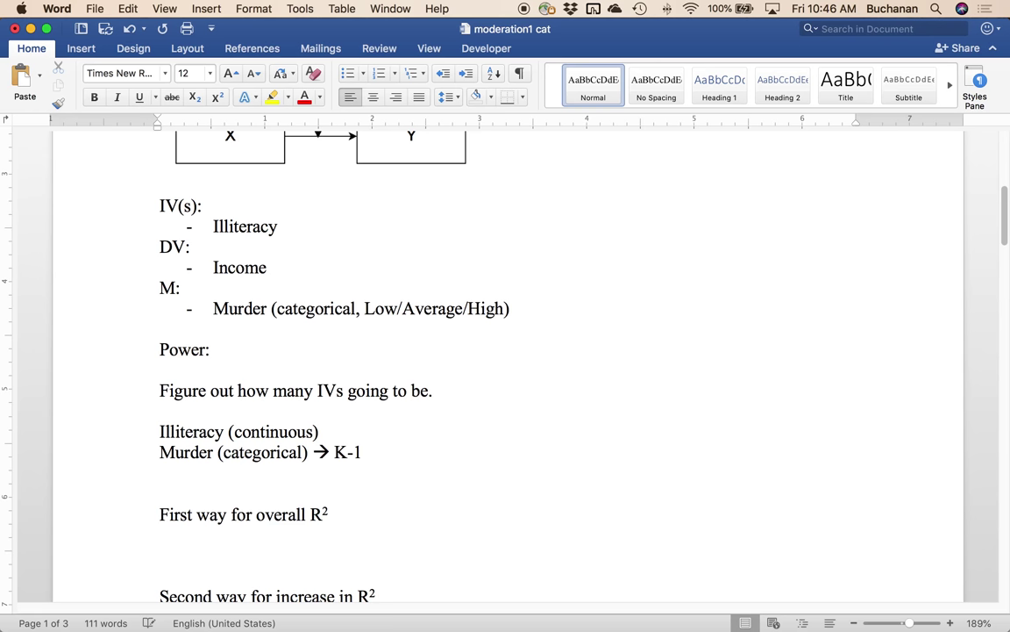
pyautogui.write('number o')
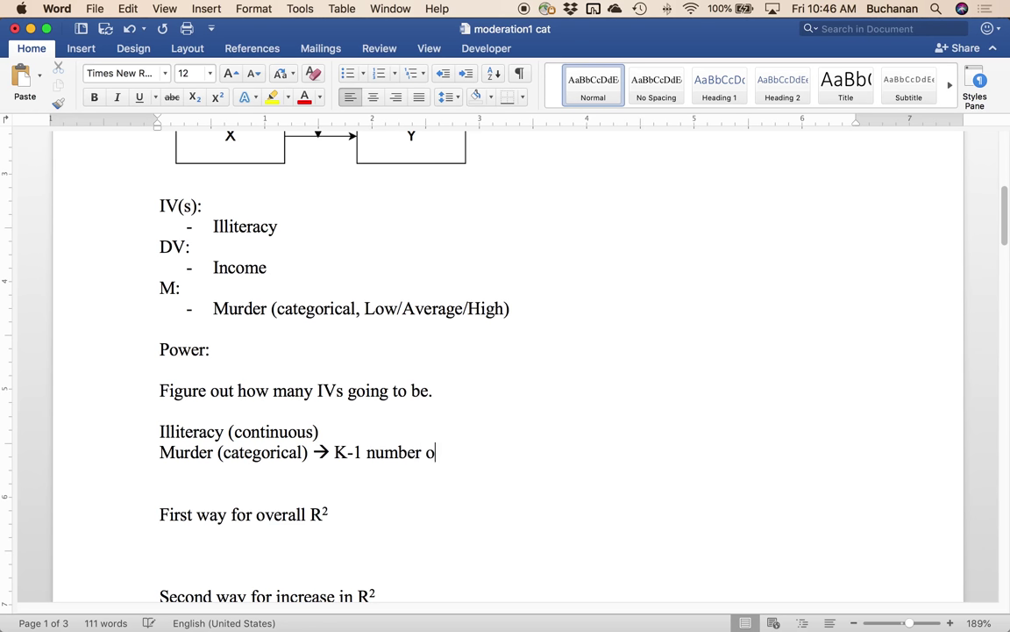
pyautogui.write('f variables')
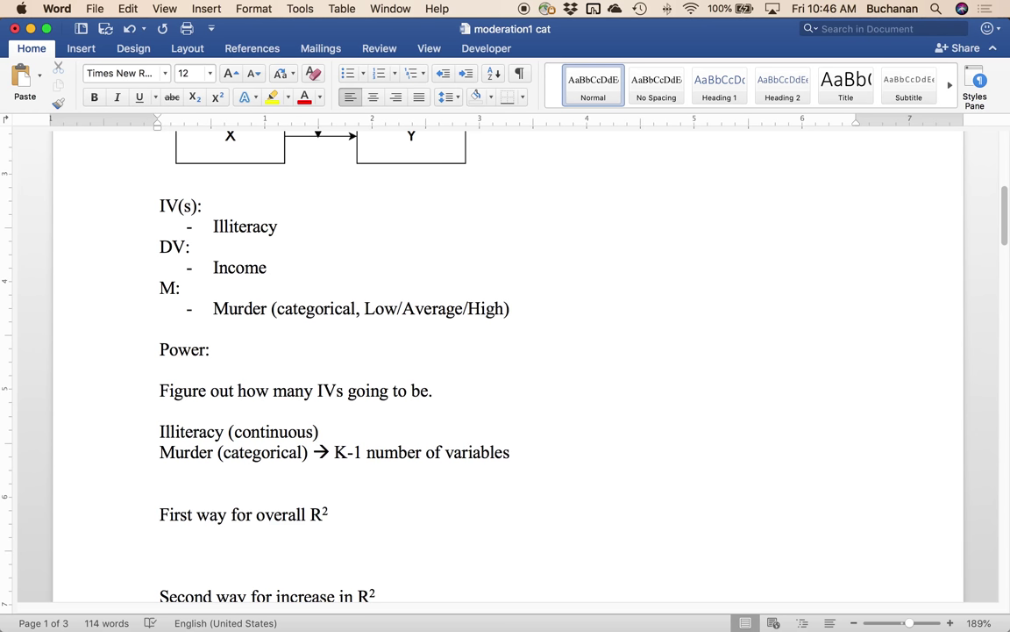
pyautogui.press('Return')
pyautogui.write('o')
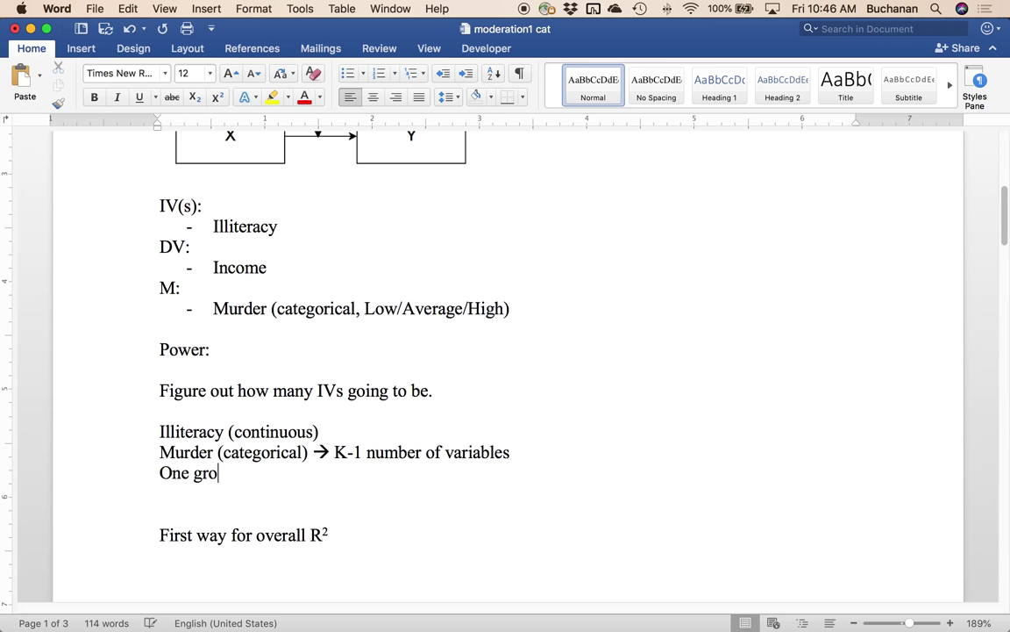
pyautogui.write('ne group gets coded as ')
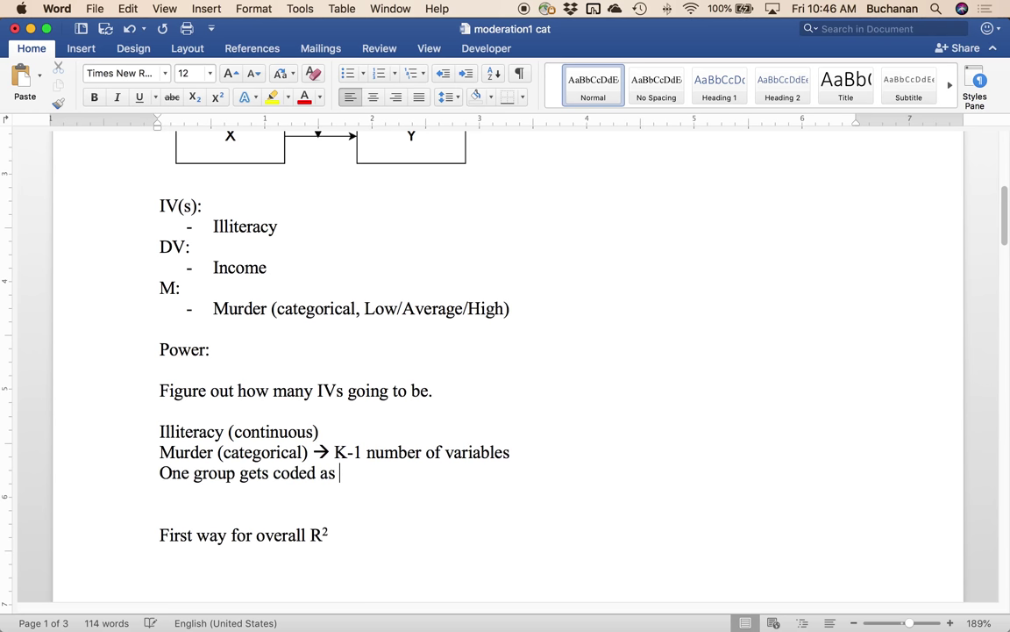
pyautogui.write('all zeroes')
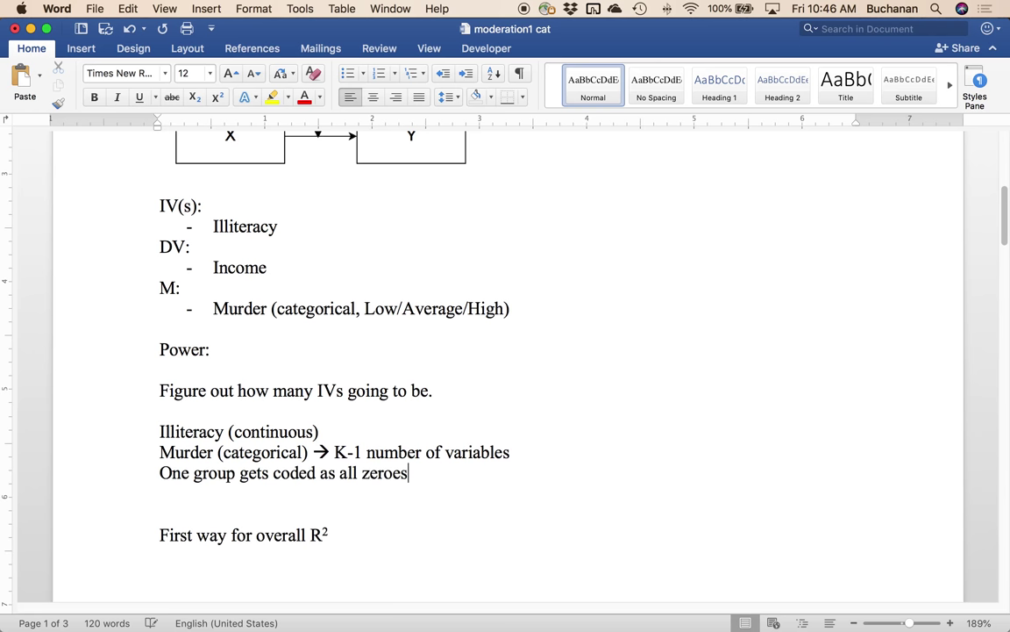
pyautogui.press('Return')
pyautogui.write('One group')
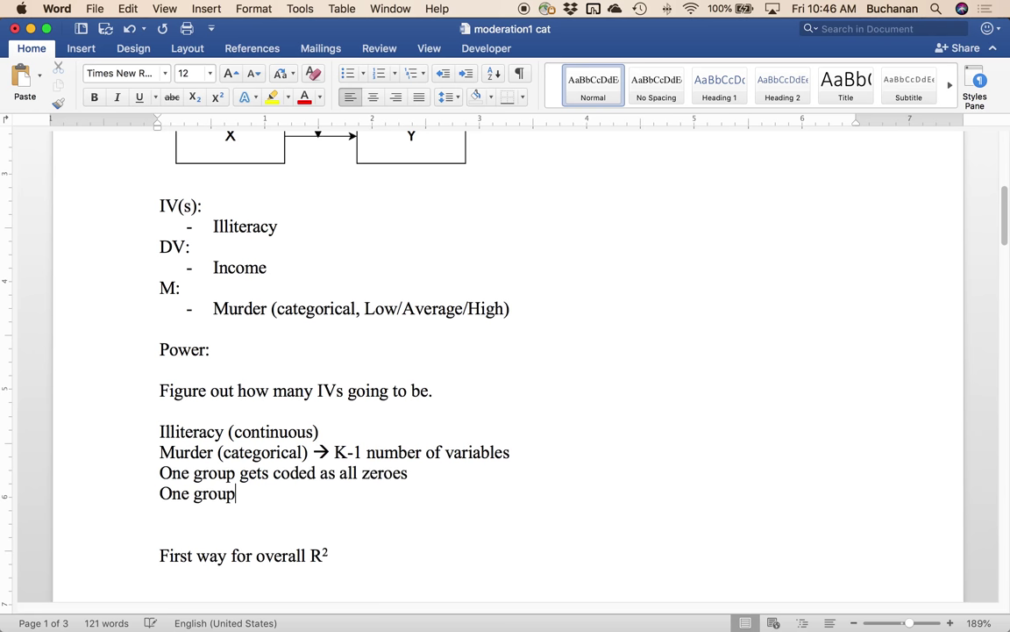
pyautogui.write(' gets coded ')
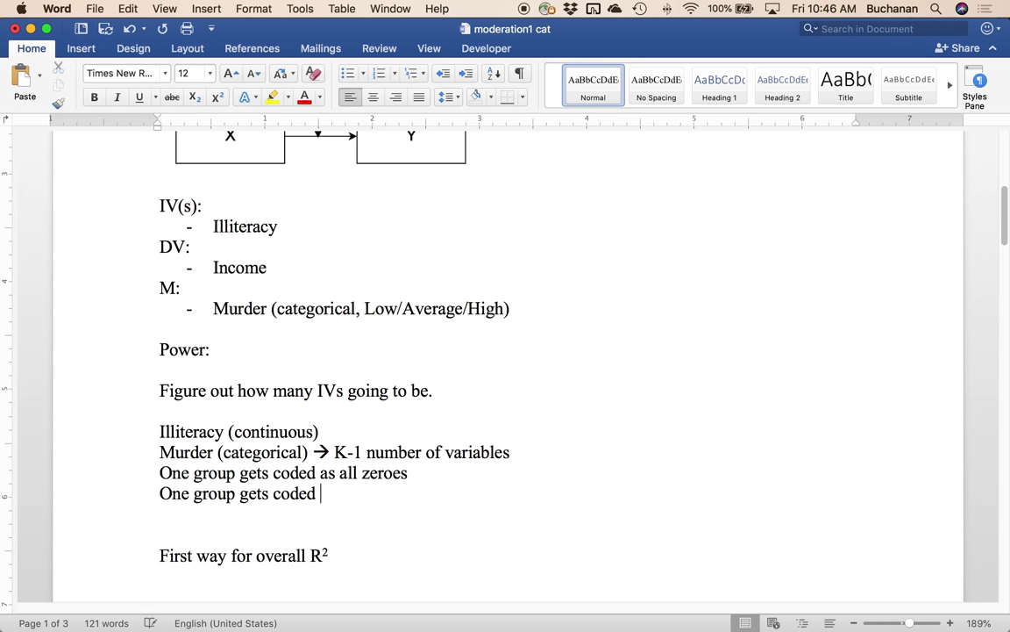
pyautogui.write('as 1 and then zeroes')
pyautogui.press('Return')
pyautogui.write('One ')
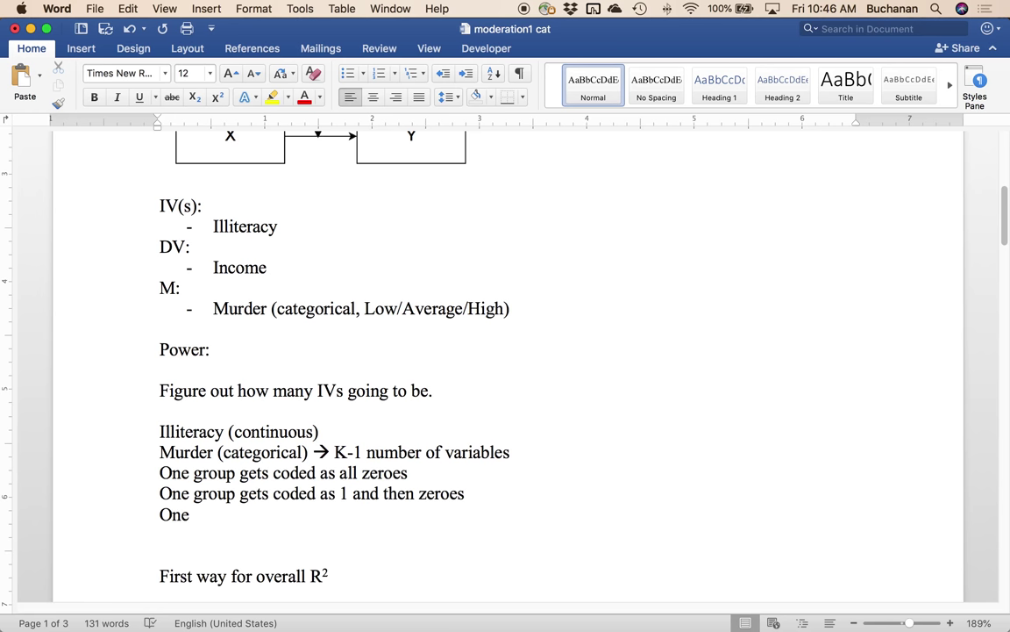
pyautogui.write('group gets coded a')
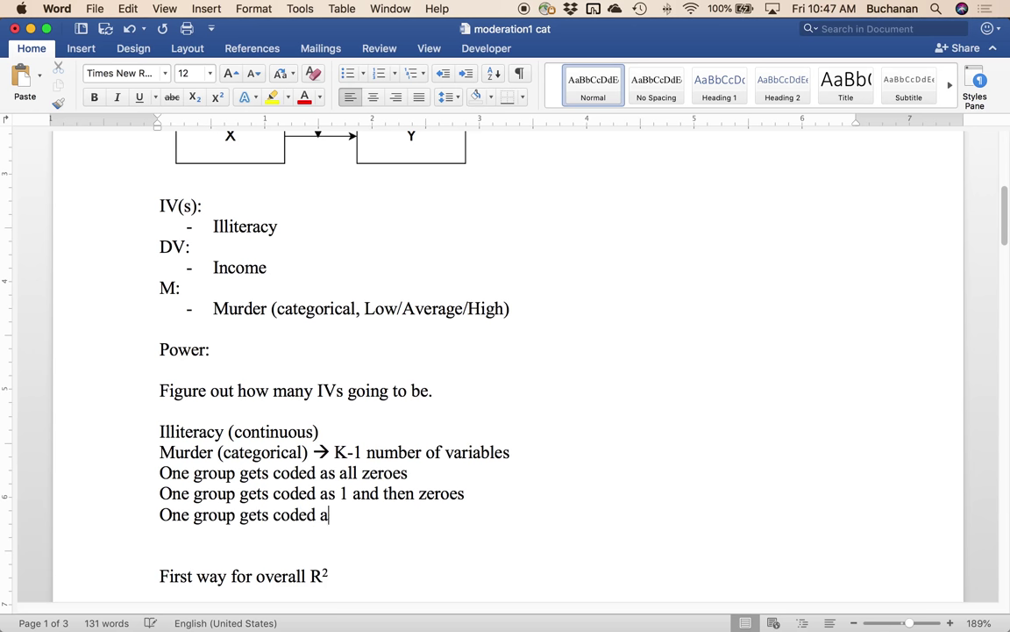
pyautogui.write('s zero and then 1')
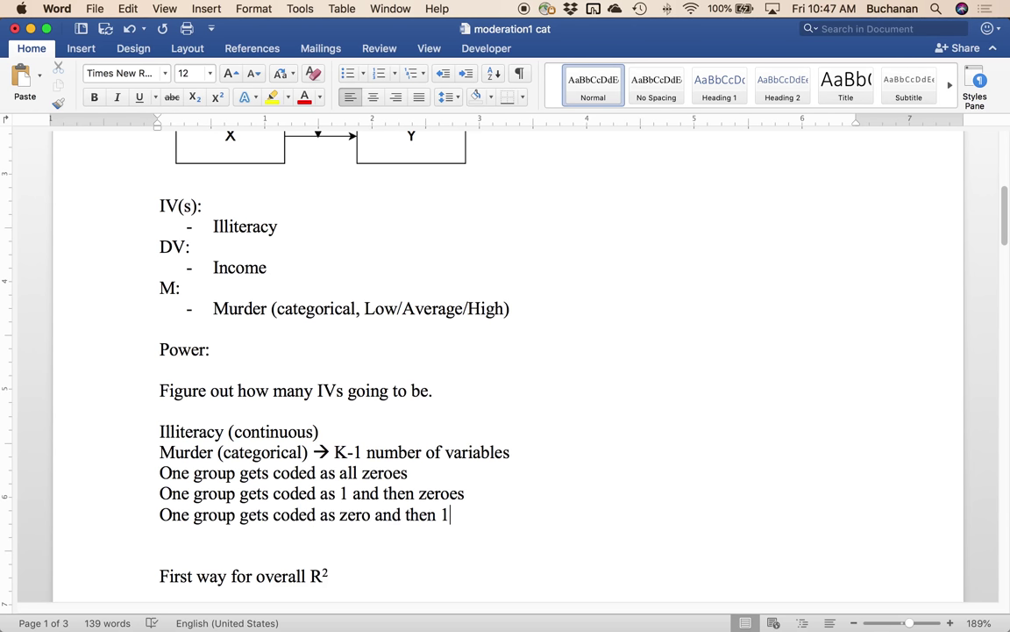
pyautogui.press('Return')
pyautogui.press('Return')
# - Insert a 3x3 table and label its first column Group, Low, Average, High, adding a row
pyautogui.click(74, 49)
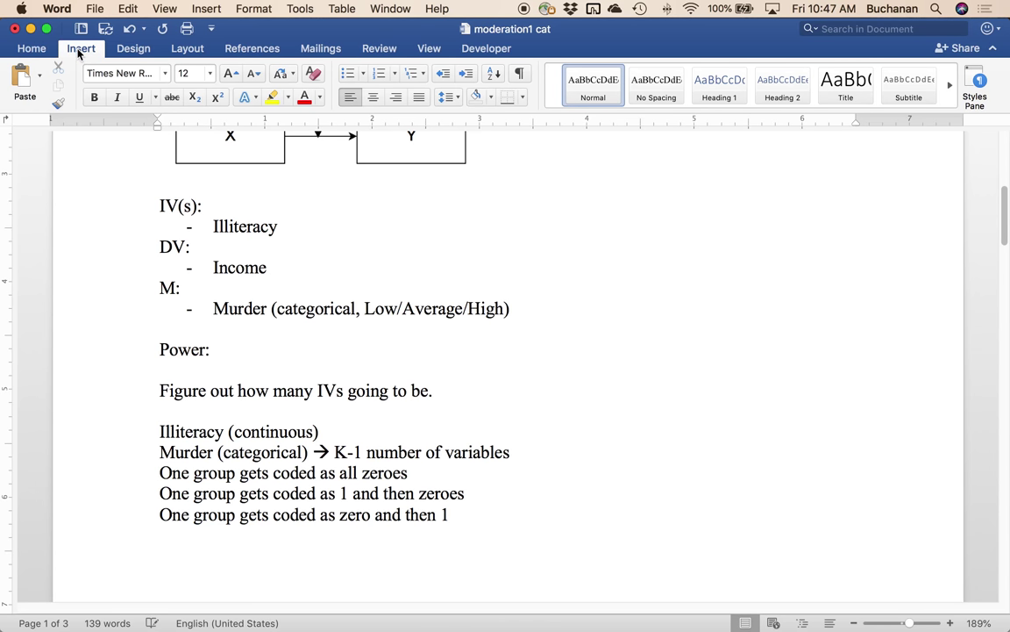
pyautogui.click(111, 77)
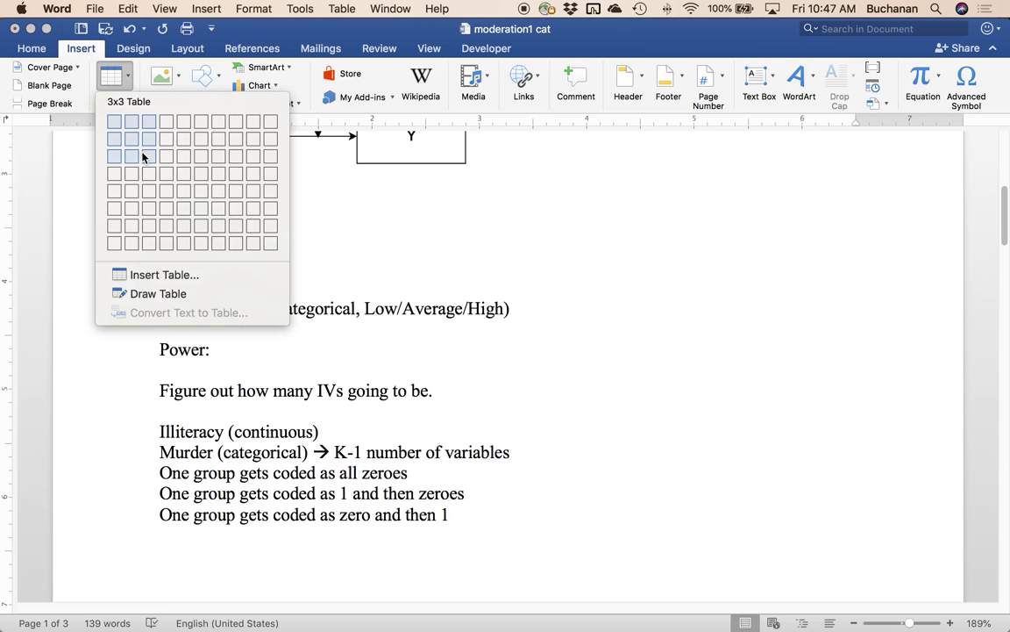
pyautogui.click(147, 157)
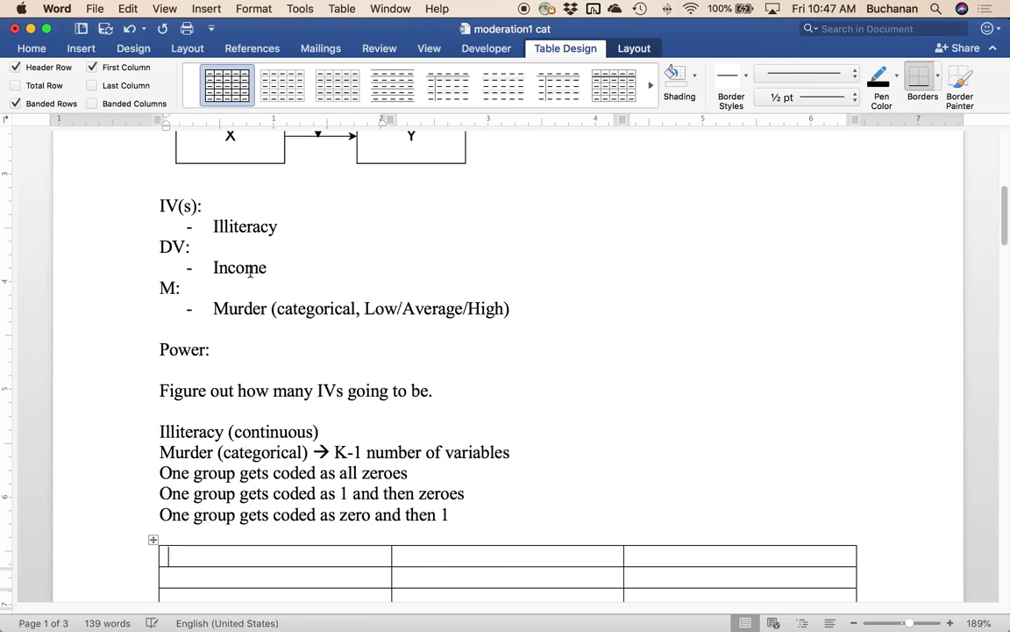
pyautogui.write('Group')
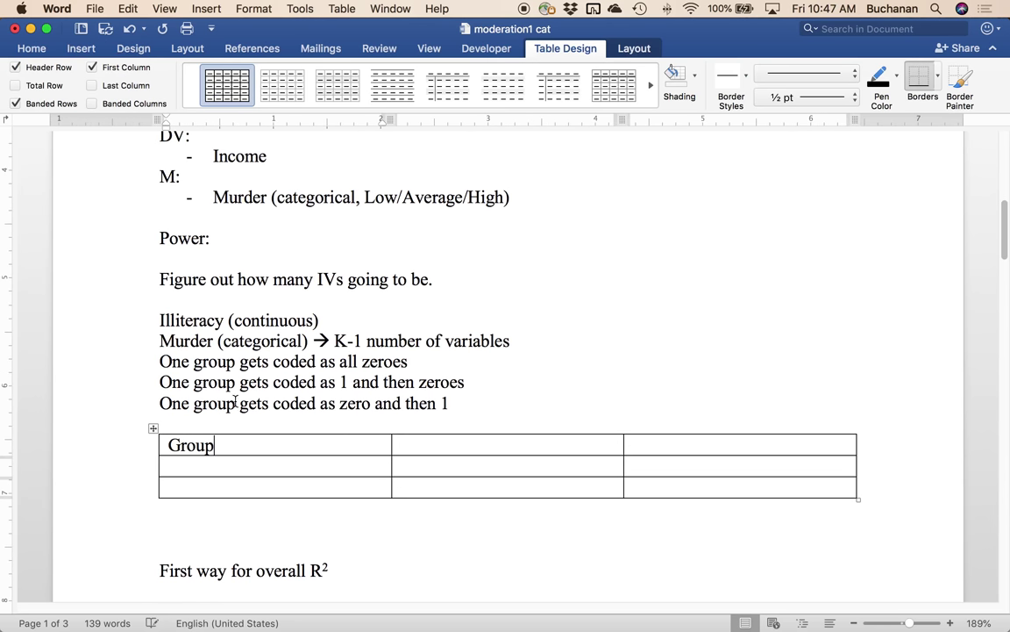
pyautogui.press('Down')
pyautogui.write('Low')
pyautogui.click(271, 486)
pyautogui.write('Average')
pyautogui.click(727, 487)
pyautogui.press('Tab')
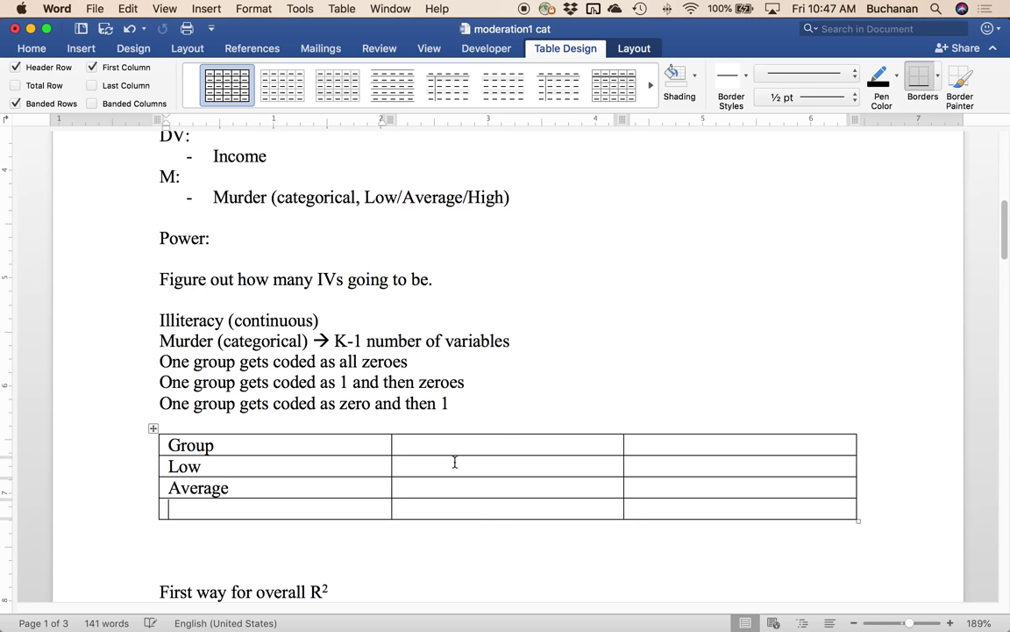
pyautogui.write('High')
# - Give the remaining header cells the titles Var 1 and Var 2
pyautogui.click(443, 439)
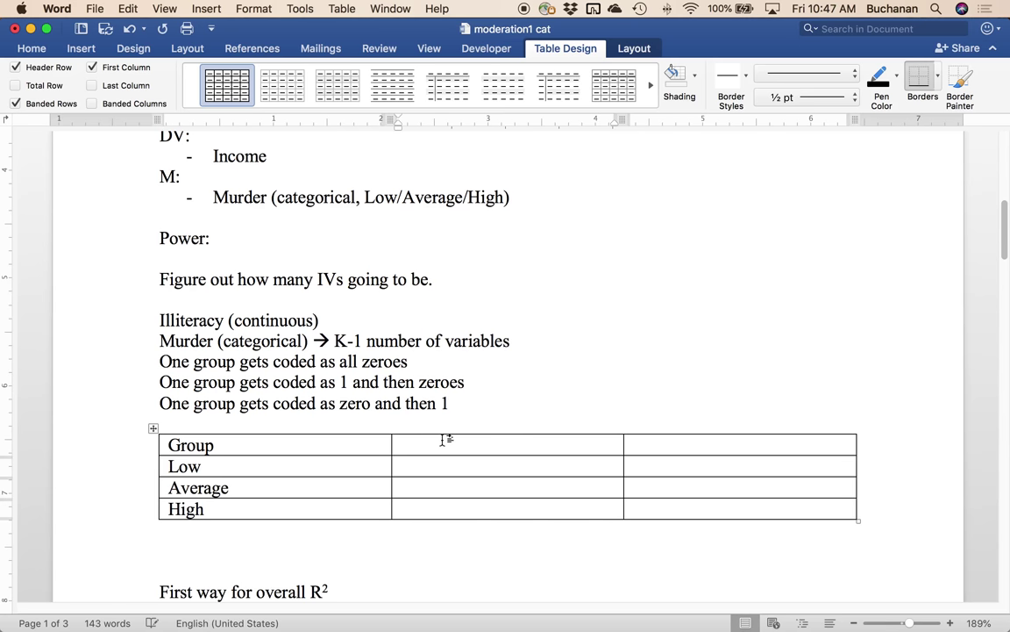
pyautogui.write('Var 1')
pyautogui.press('Tab')
pyautogui.write('Var 2')
# - Fill in the dummy codes: Low 0 0, Average 1 0, High 0 1
pyautogui.click(409, 465)
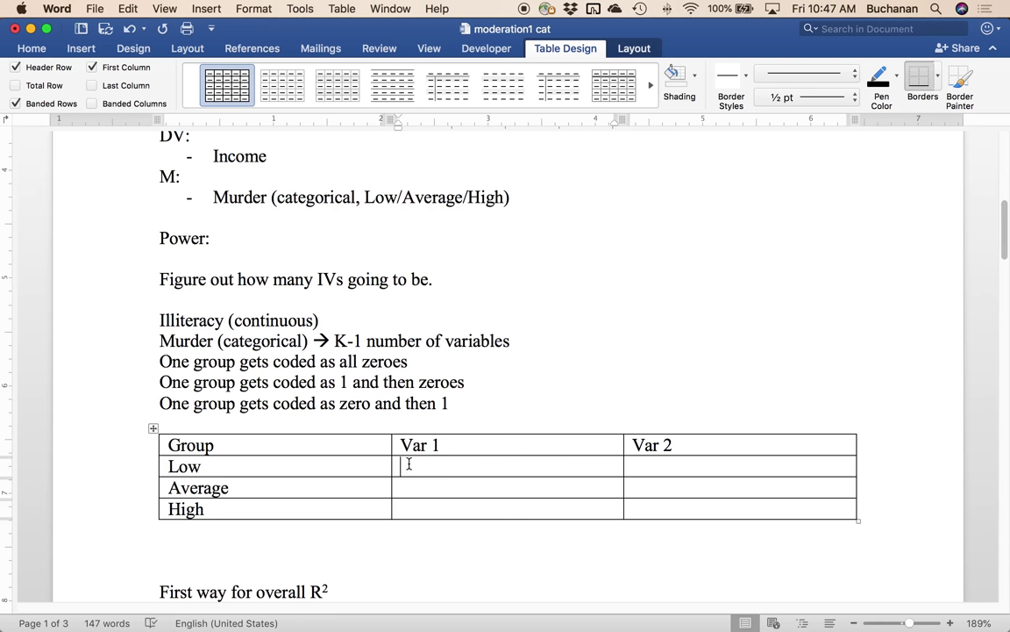
pyautogui.write('0')
pyautogui.press('Tab')
pyautogui.write('0')
pyautogui.press('Tab')
pyautogui.press('Tab')
pyautogui.write('1')
pyautogui.press('Tab')
pyautogui.write('0')
pyautogui.press('Tab')
pyautogui.press('Tab')
pyautogui.write('0')
pyautogui.press('Tab')
pyautogui.write('1')
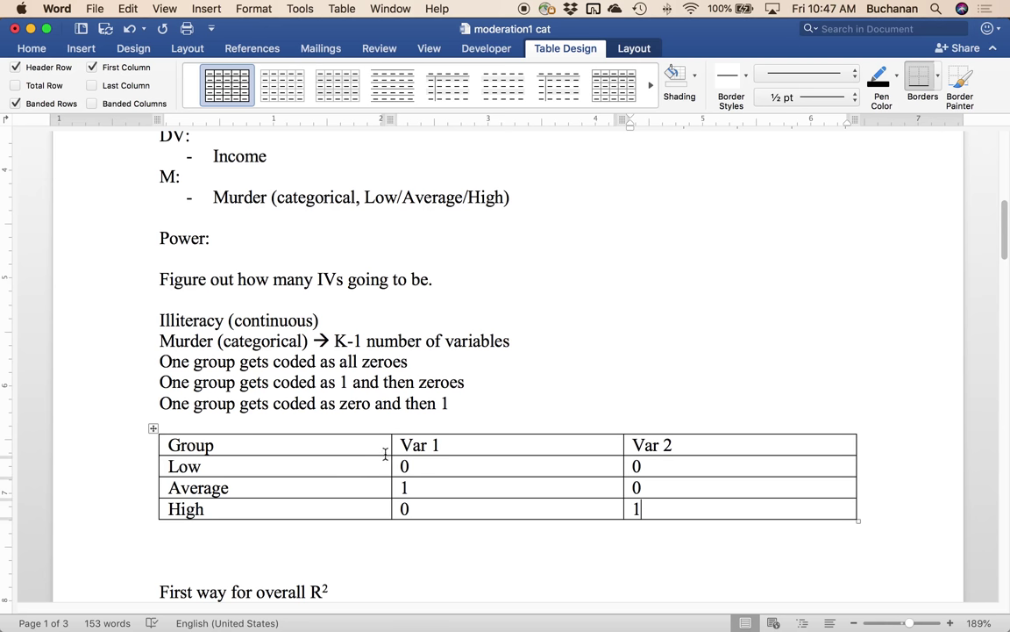
pyautogui.click(406, 471)
pyautogui.moveTo(406, 470); pyautogui.dragTo(645, 468)
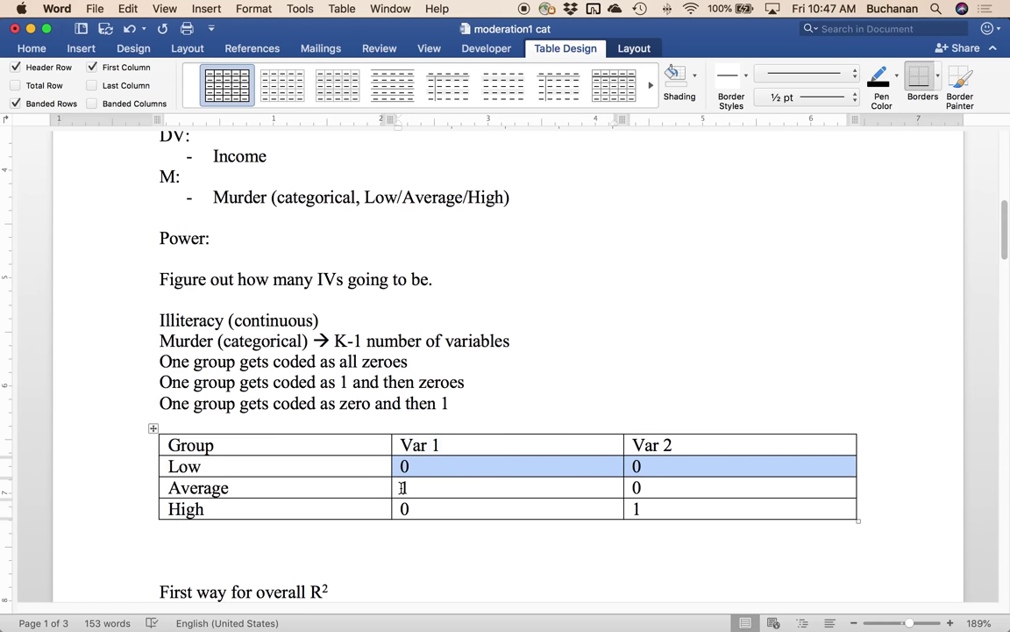
pyautogui.moveTo(400, 488); pyautogui.dragTo(622, 493)
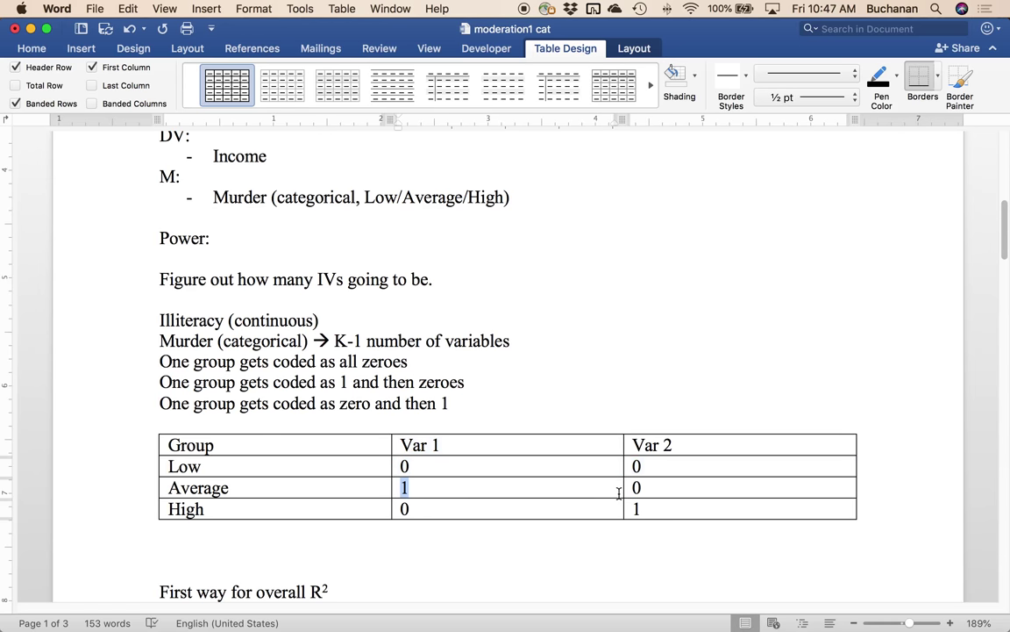
pyautogui.click(411, 510)
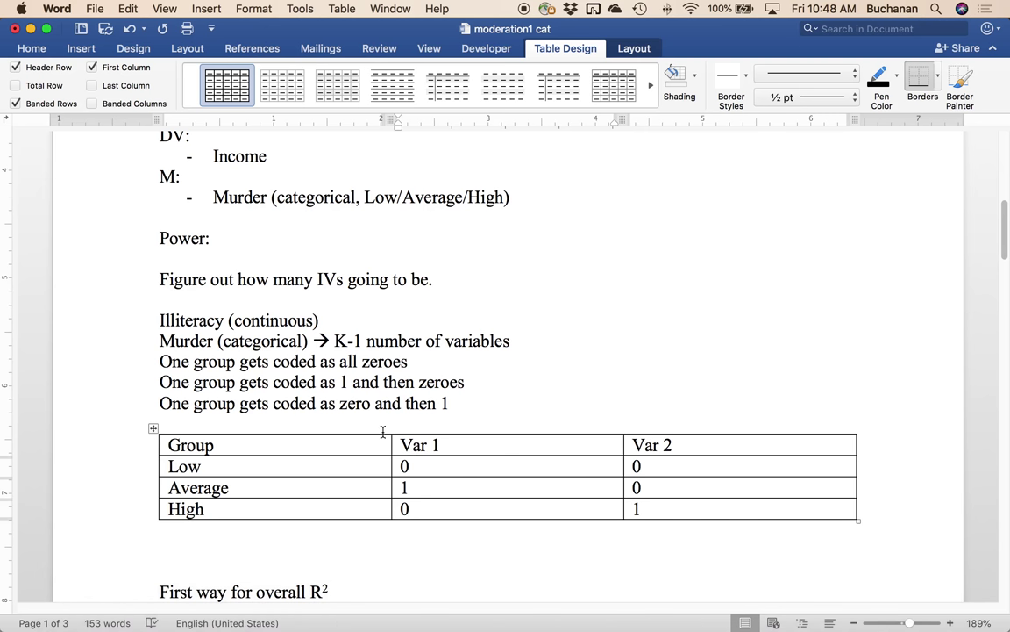
pyautogui.moveTo(417, 467); pyautogui.dragTo(694, 473)
# - Below the table, write 'Each variable represents group with all zeroes versus group with a 1.'
pyautogui.click(248, 546)
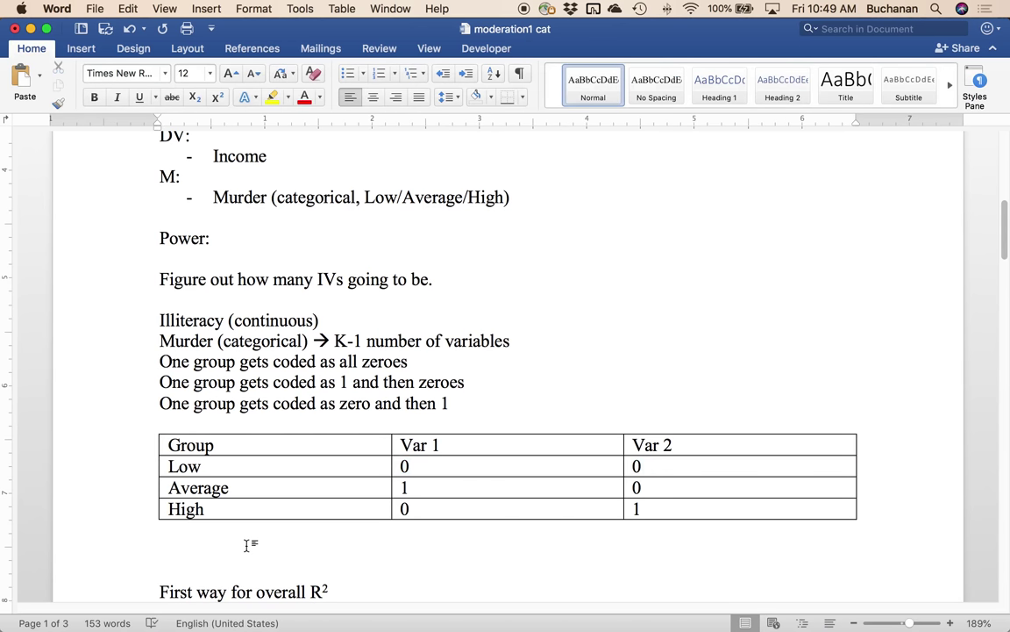
pyautogui.write('Each varaible')
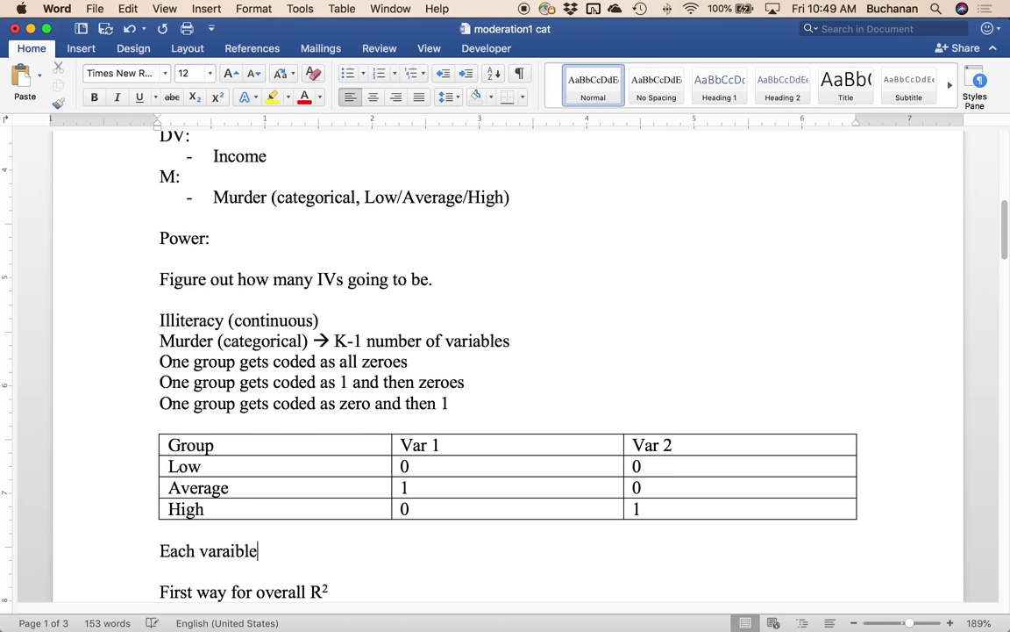
pyautogui.press('BackSpace')
pyautogui.press('BackSpace')
pyautogui.press('BackSpace')
pyautogui.press('BackSpace')
pyautogui.press('BackSpace')
pyautogui.write('iable represents ')
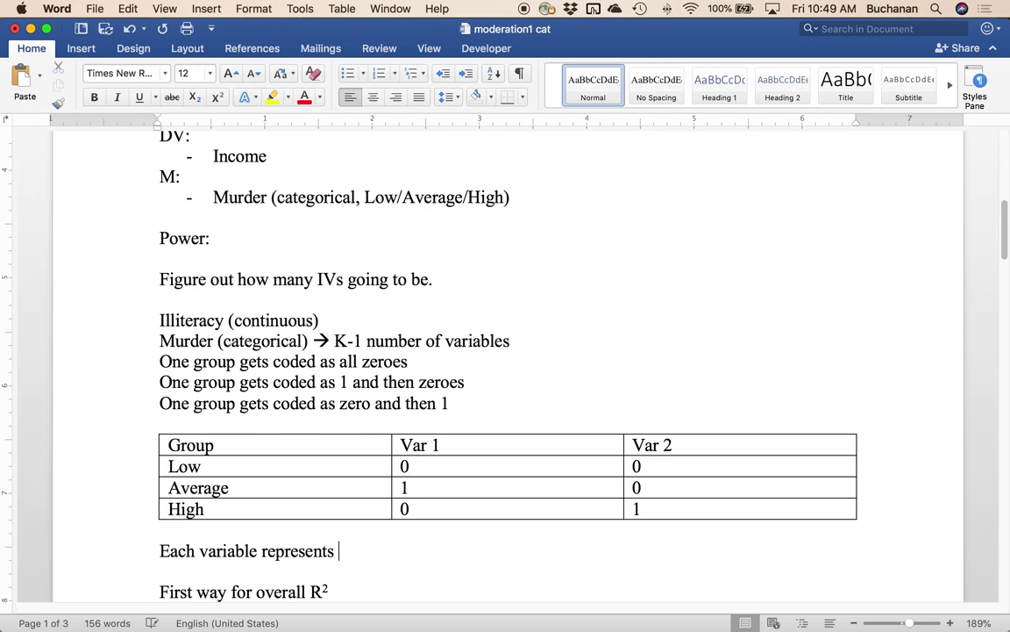
pyautogui.write('group with all ze')
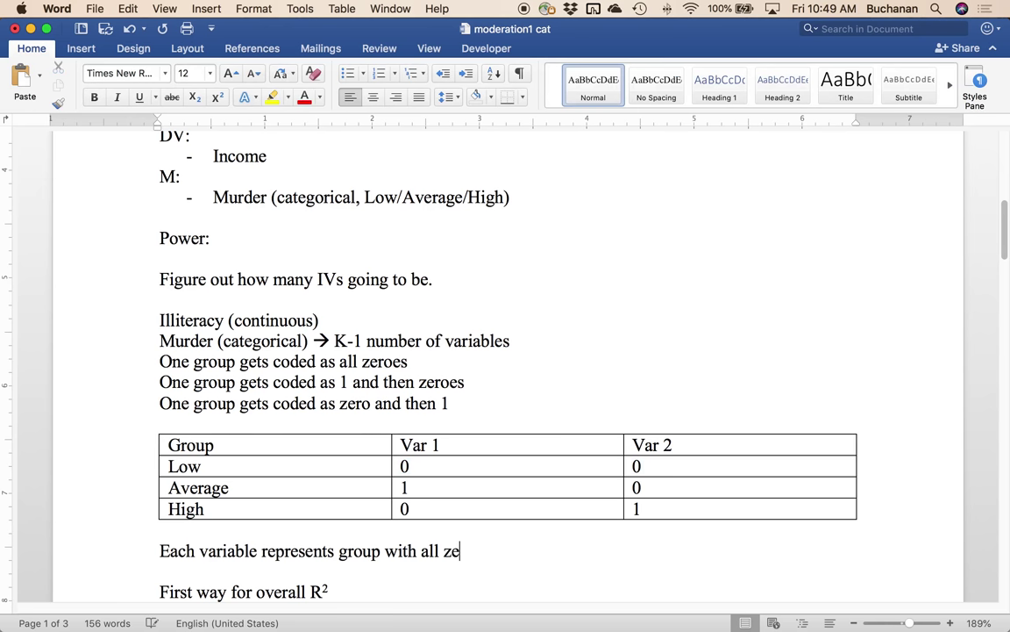
pyautogui.write('roes versus group with ')
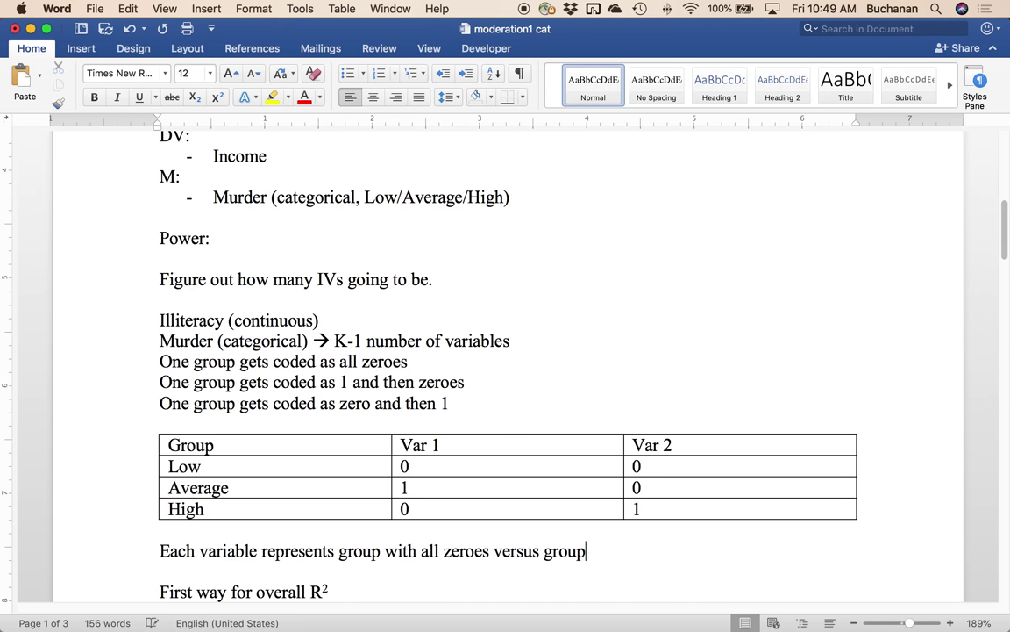
pyautogui.write('o')
pyautogui.press('BackSpace')
pyautogui.write('a 1.')
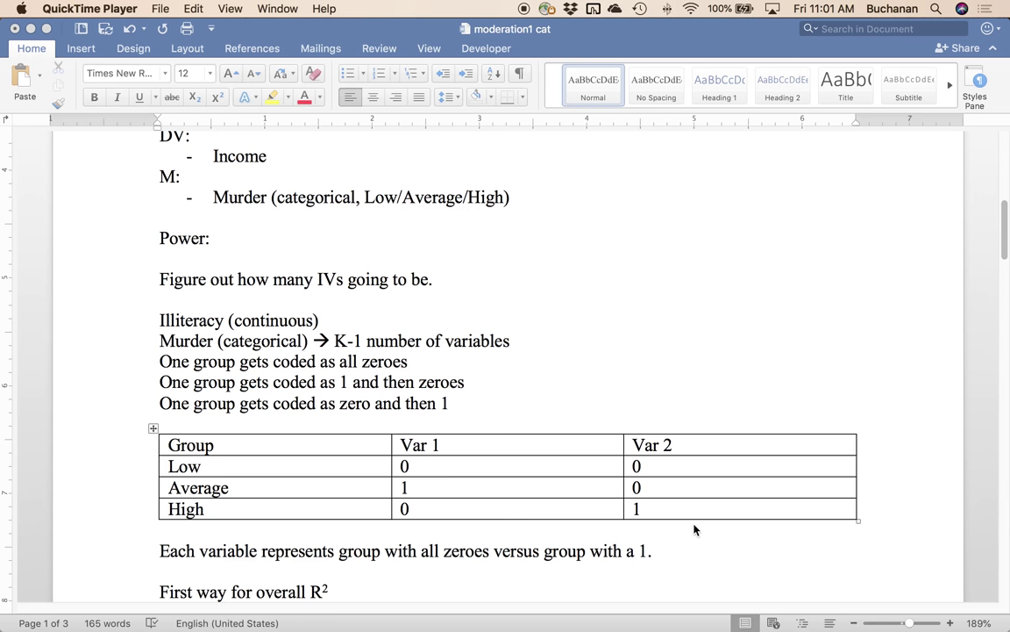
# - Label the Illiteracy line (1) and the Murder line (2)
pyautogui.scroll(-3, 692, 521)
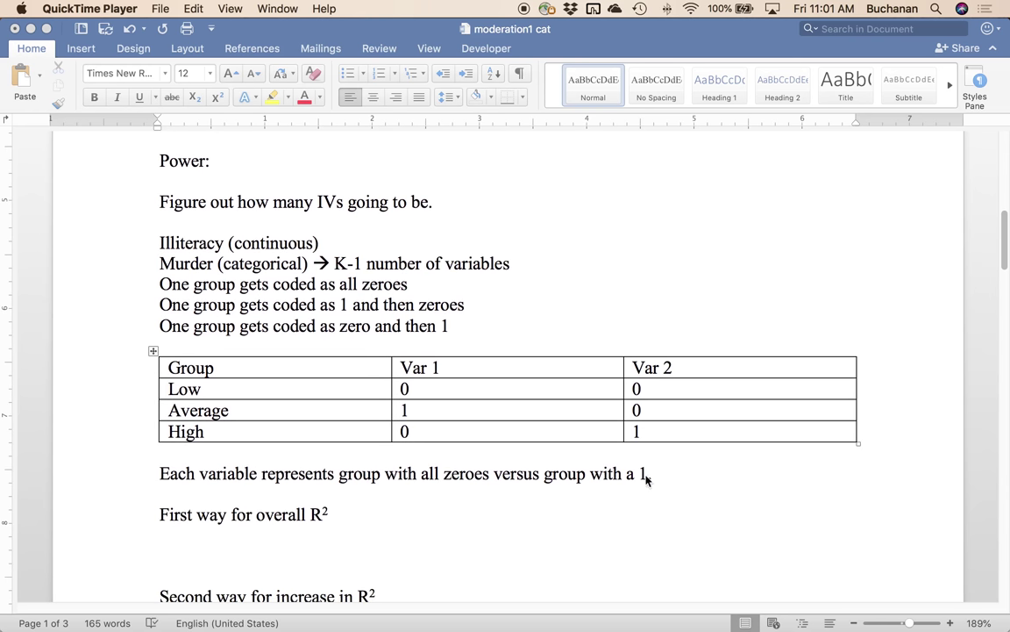
pyautogui.click(665, 475)
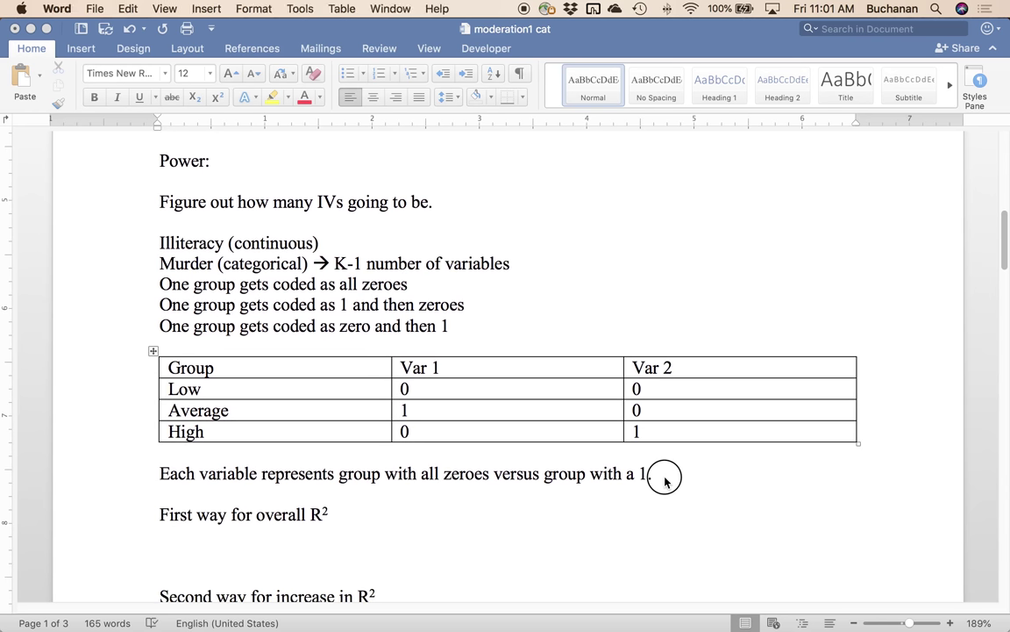
pyautogui.click(330, 242)
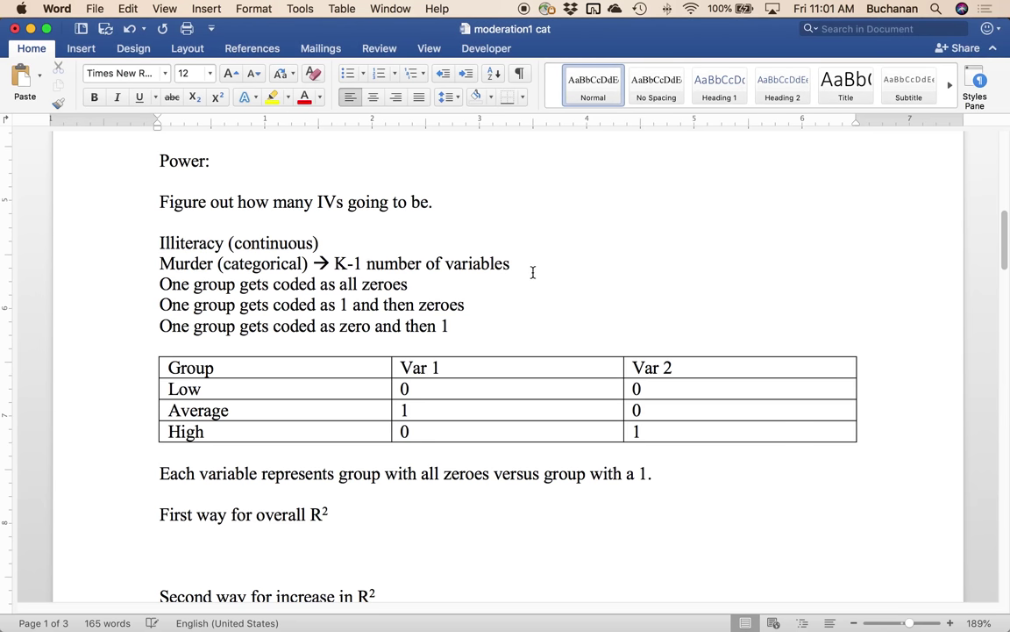
pyautogui.write('(1)')
pyautogui.click(541, 272)
pyautogui.write('(2)')
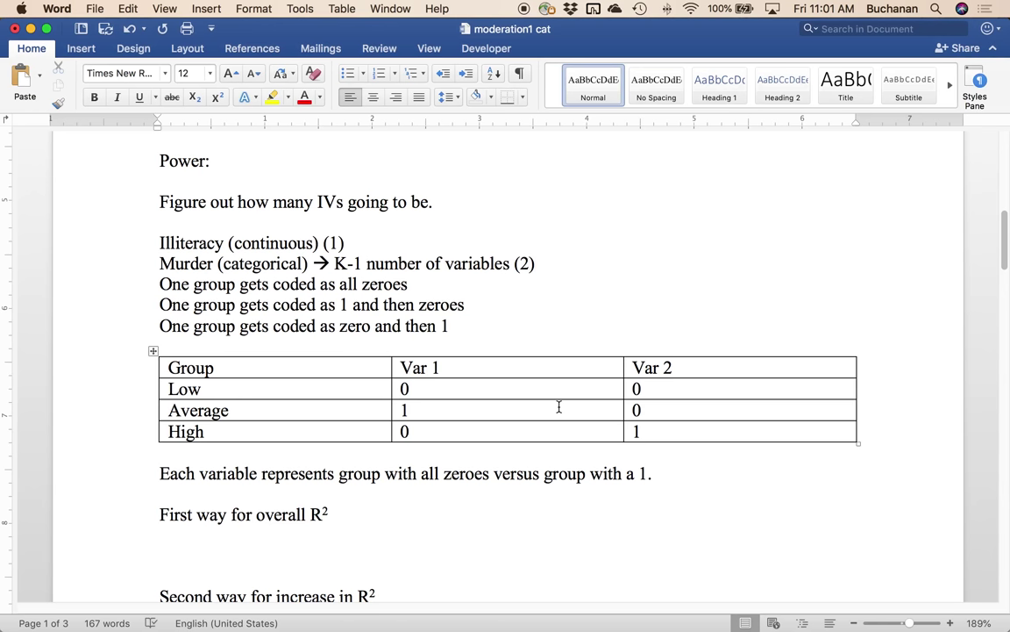
# - Add an Interaction line: number for X times the number for M = (2)
pyautogui.press('Return')
pyautogui.write('Interaction ')
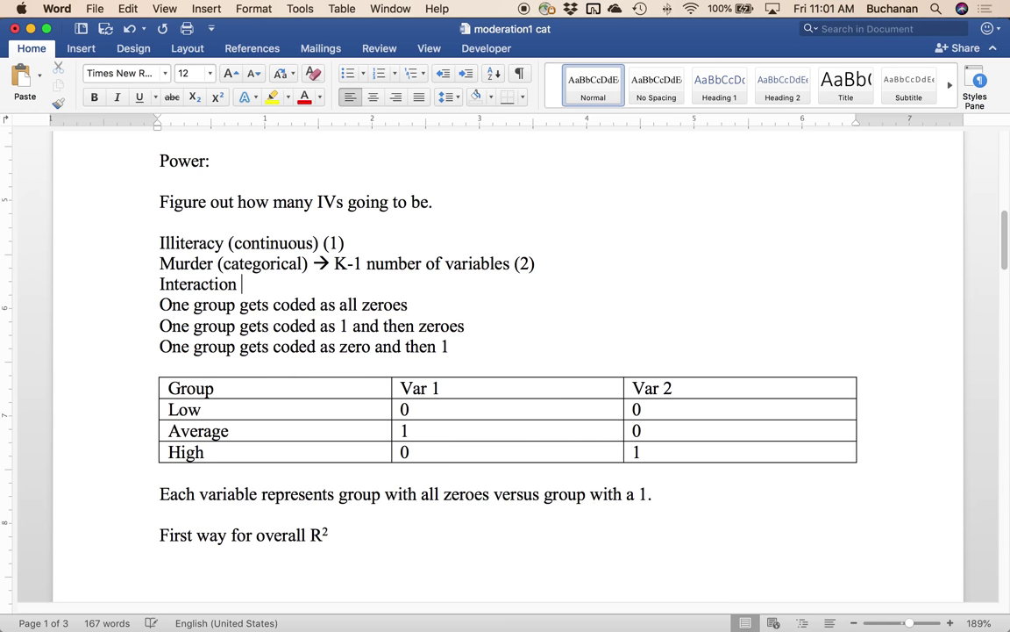
pyautogui.write('--> ')
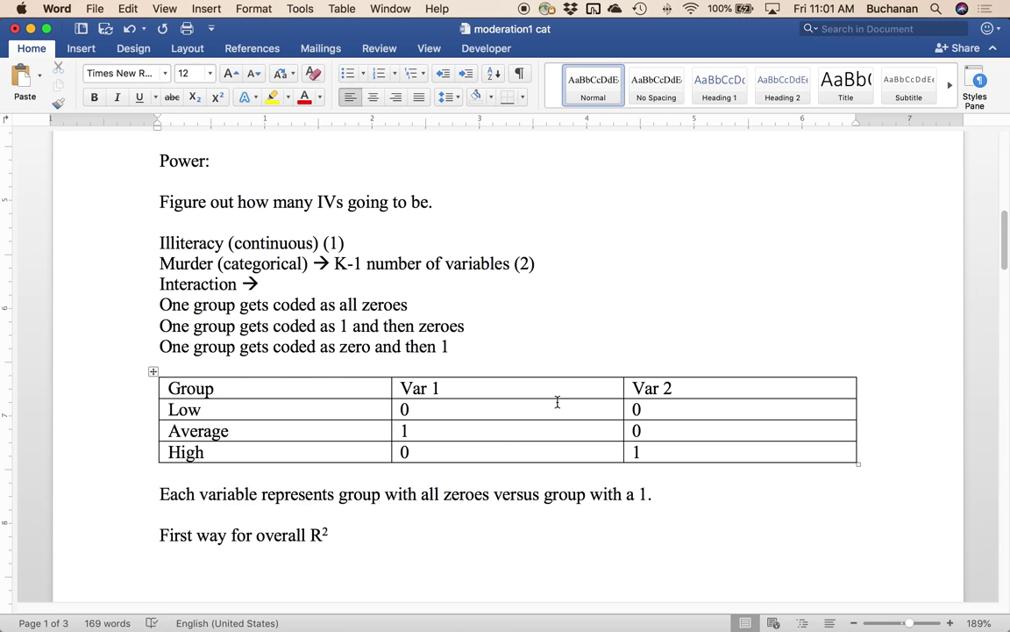
pyautogui.write('Number of c')
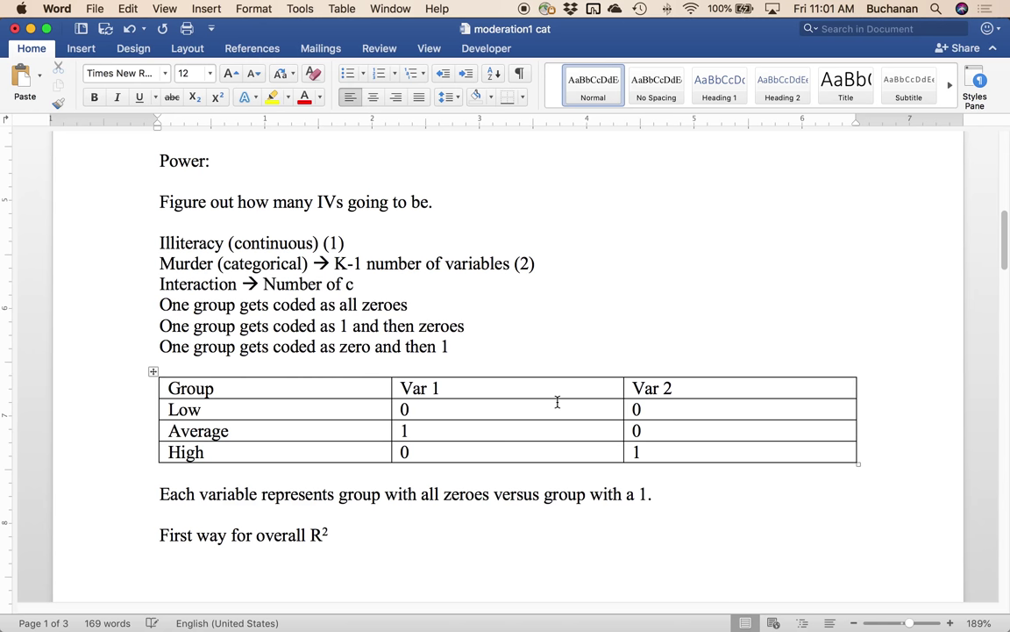
pyautogui.press('BackSpace')
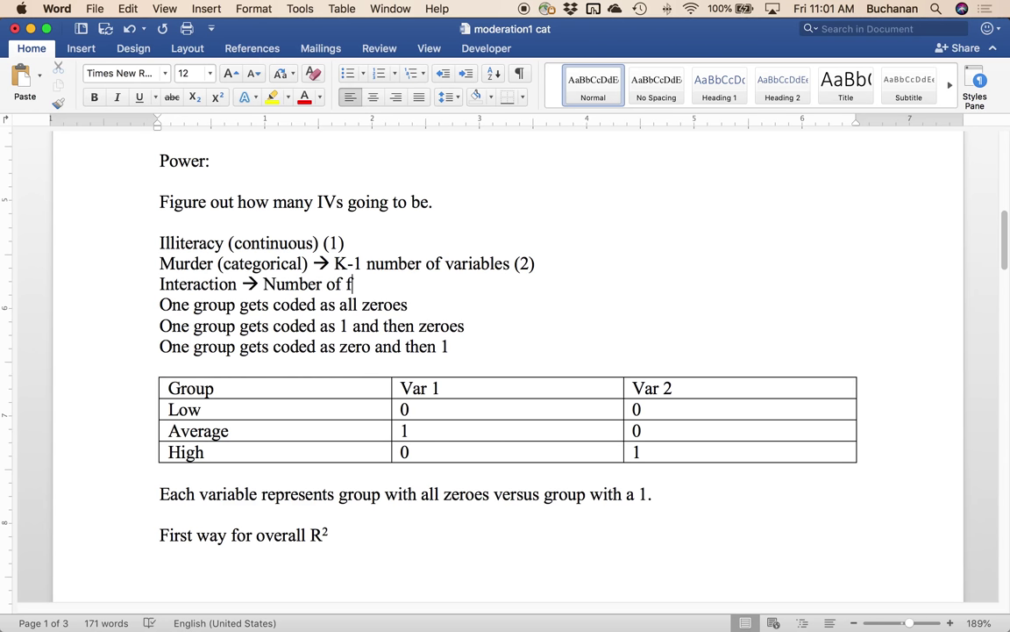
pyautogui.write('or X')
pyautogui.doubleClick(330, 286)
pyautogui.press('BackSpace')
pyautogui.press('super+Right')
pyautogui.write('times the number for')
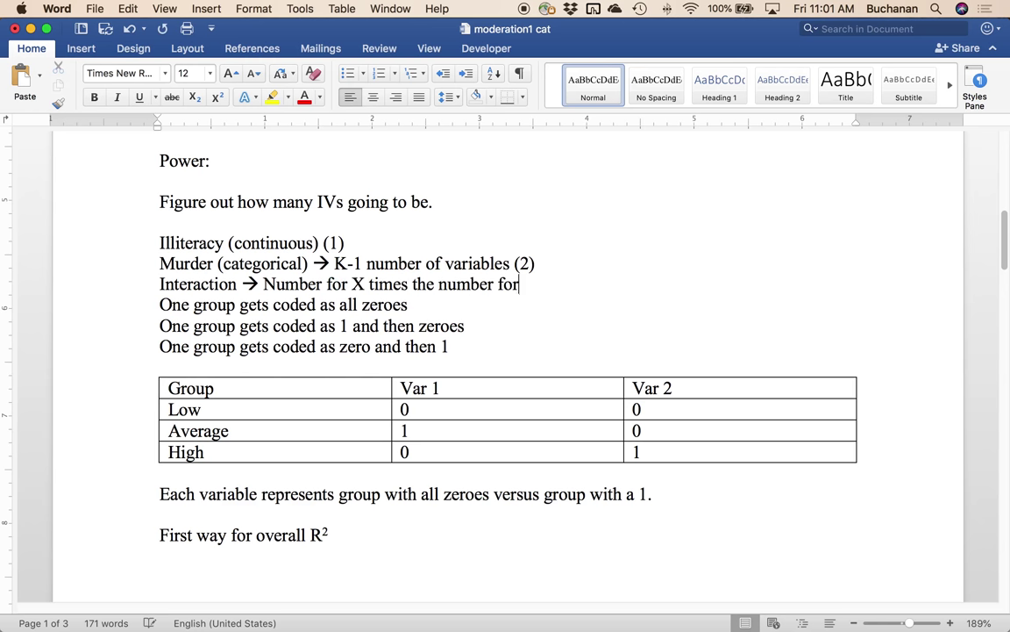
pyautogui.write(' M = ')
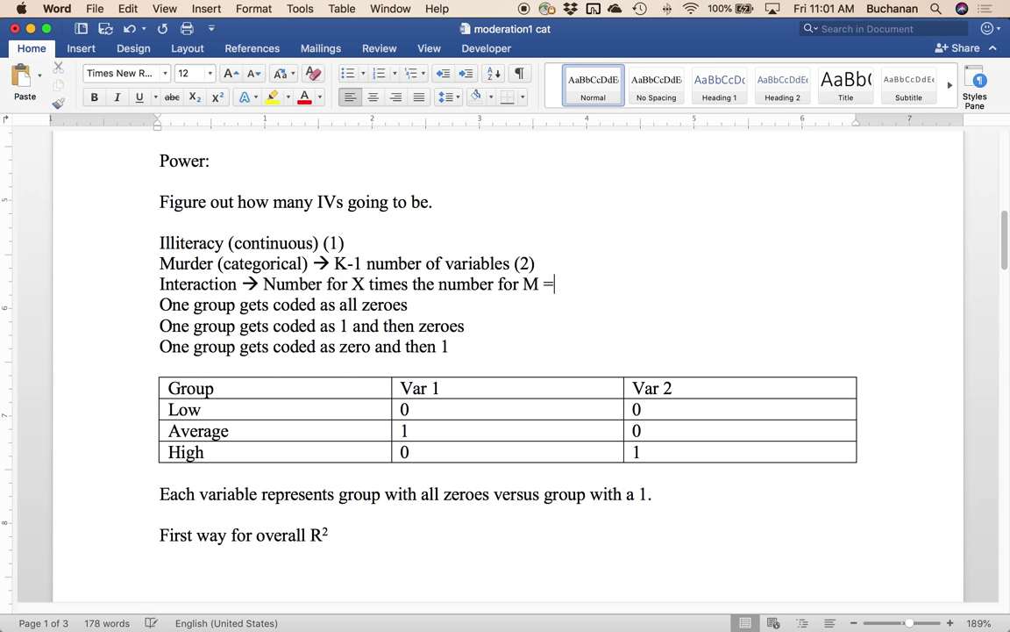
pyautogui.write('2')
pyautogui.press('BackSpace')
pyautogui.write('(2)')
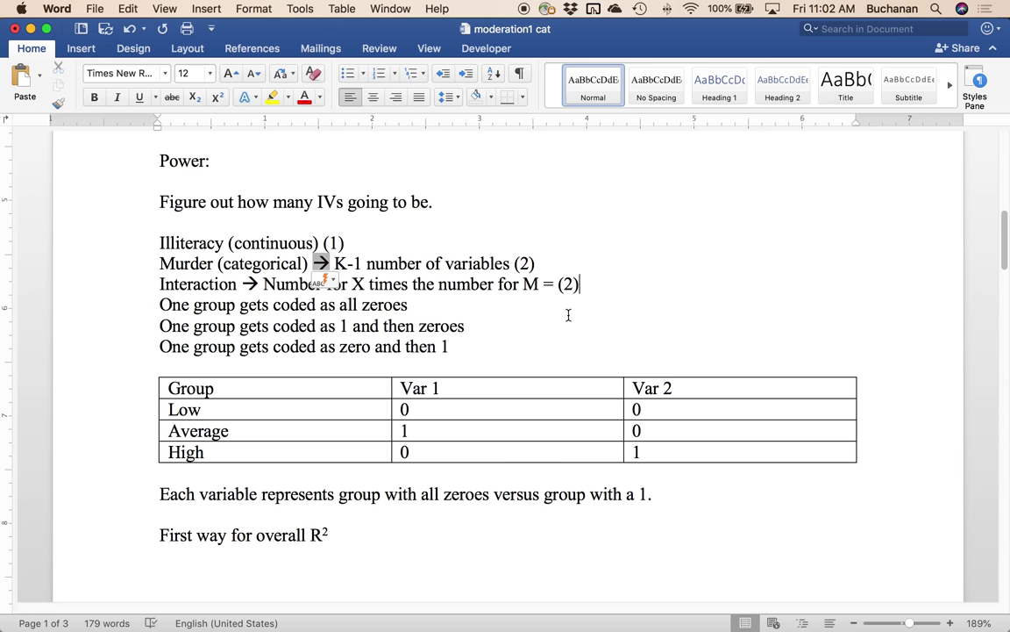
# - Append 'all 5 predictors' and 'just the interaction 2 predictors' to the two R² headings in normal-size text
pyautogui.scroll(-5, 650, 332)
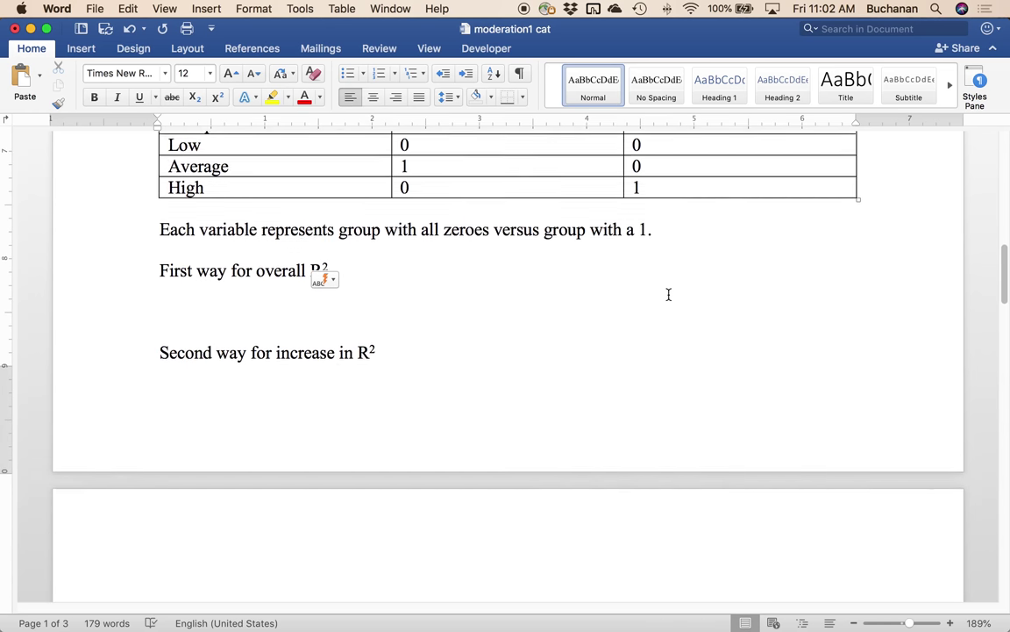
pyautogui.scroll(-1, 668, 295)
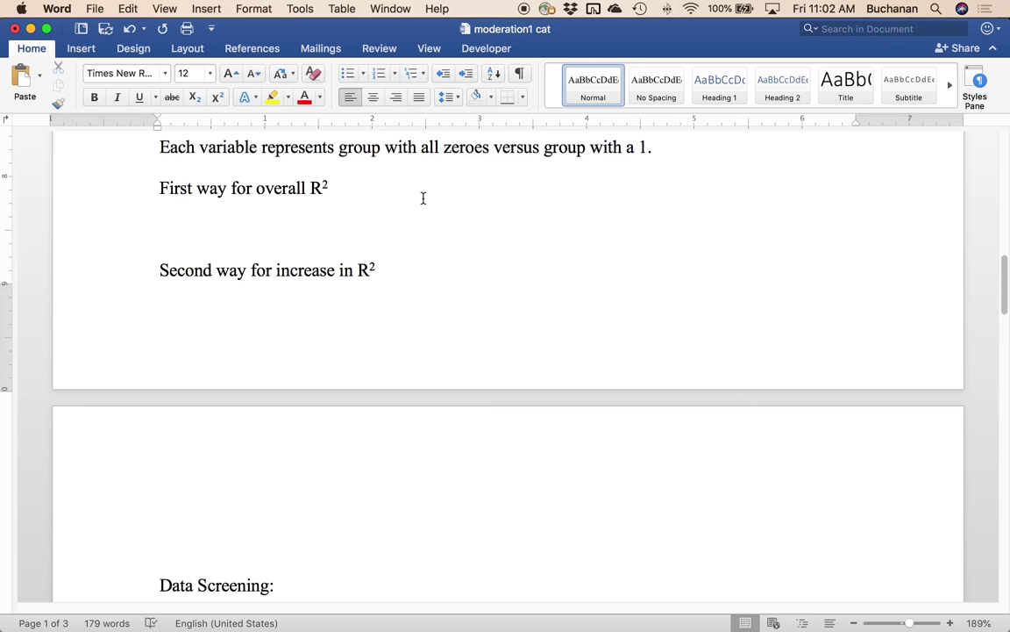
pyautogui.click(391, 179)
pyautogui.click(217, 97)
pyautogui.write('all ')
pyautogui.write('5 predictors')
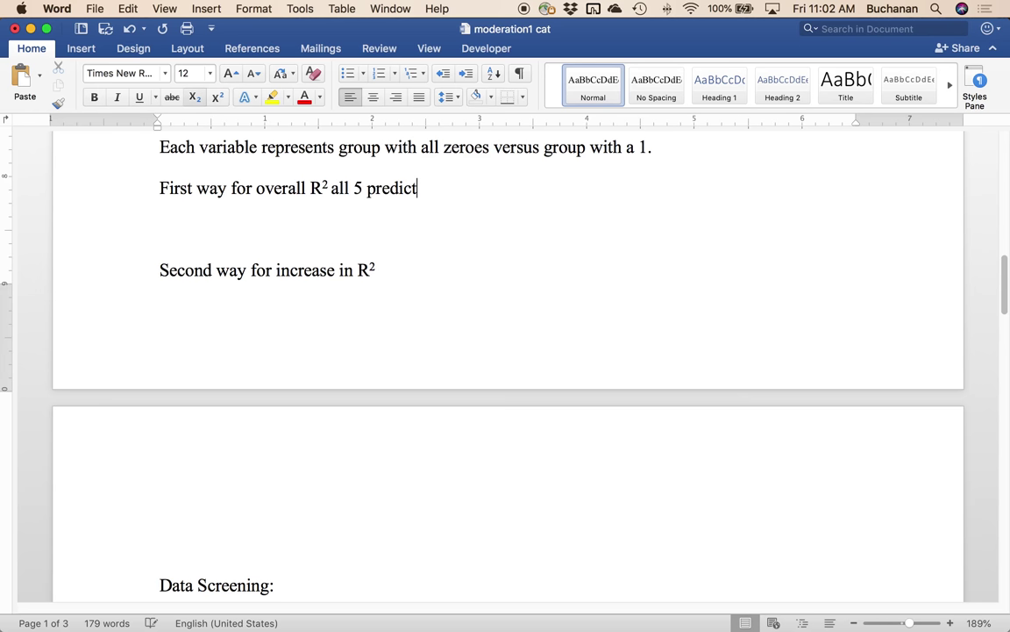
pyautogui.click(399, 274)
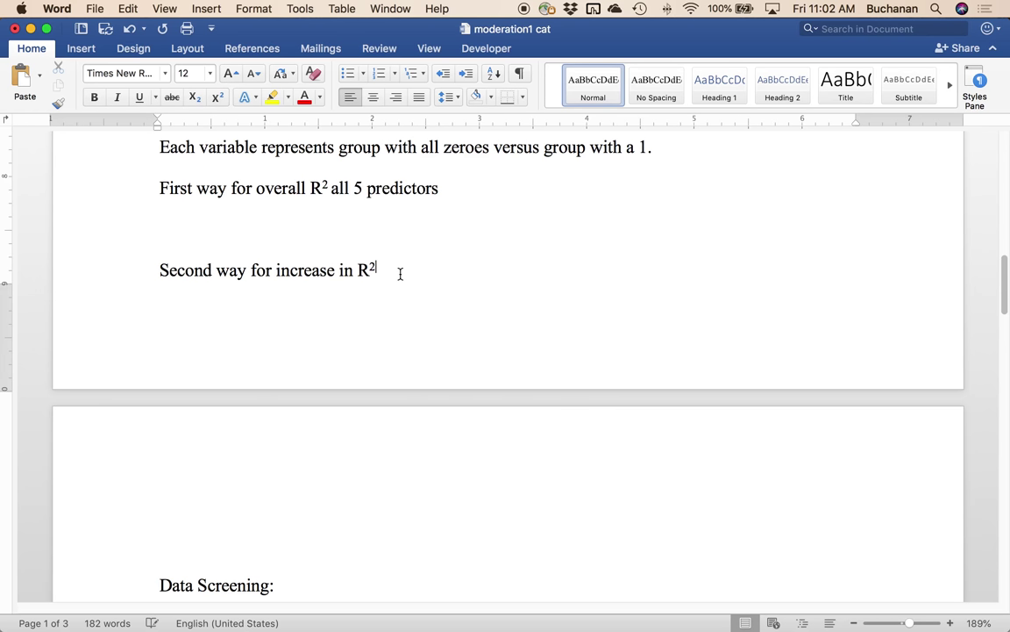
pyautogui.click(224, 98)
pyautogui.write('just the interaction (2)')
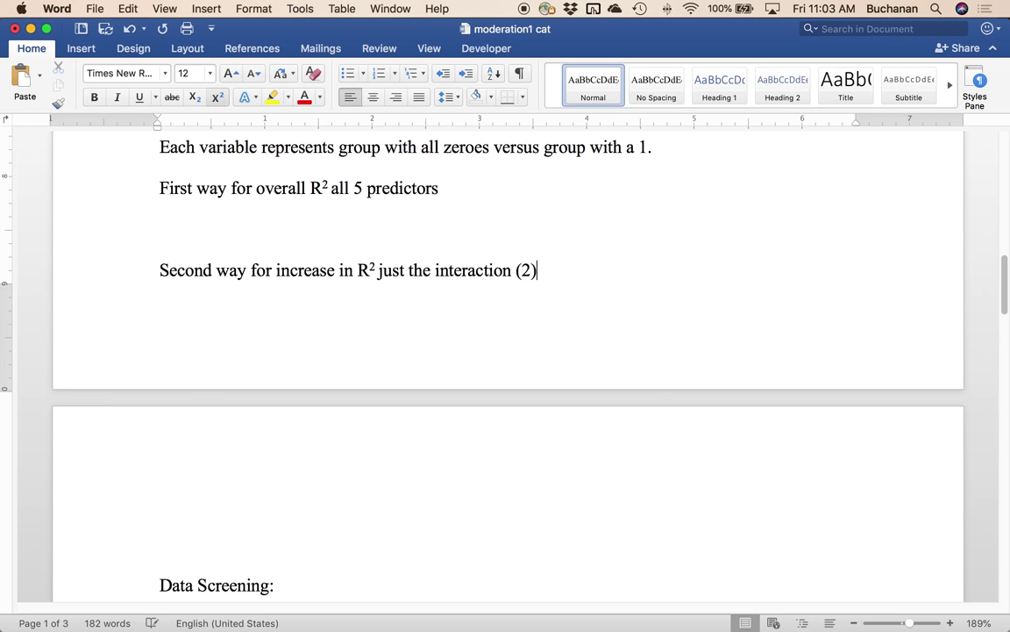
pyautogui.press('BackSpace')
pyautogui.press('BackSpace')
pyautogui.press('BackSpace')
pyautogui.write('3')
pyautogui.press('BackSpace')
pyautogui.write('2 predictors')
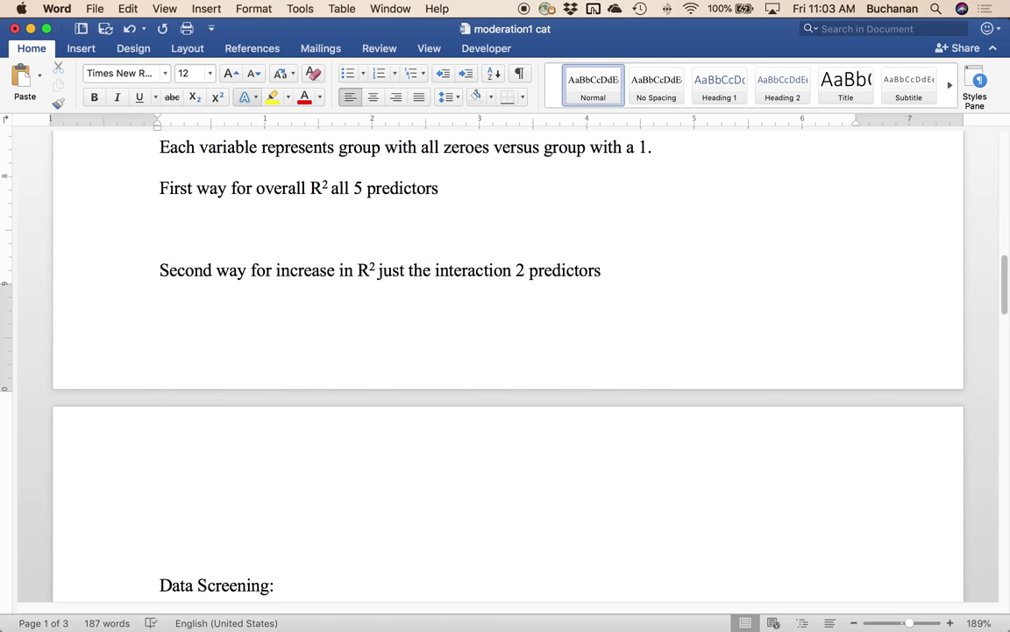
pyautogui.scroll(5, 354, 300)
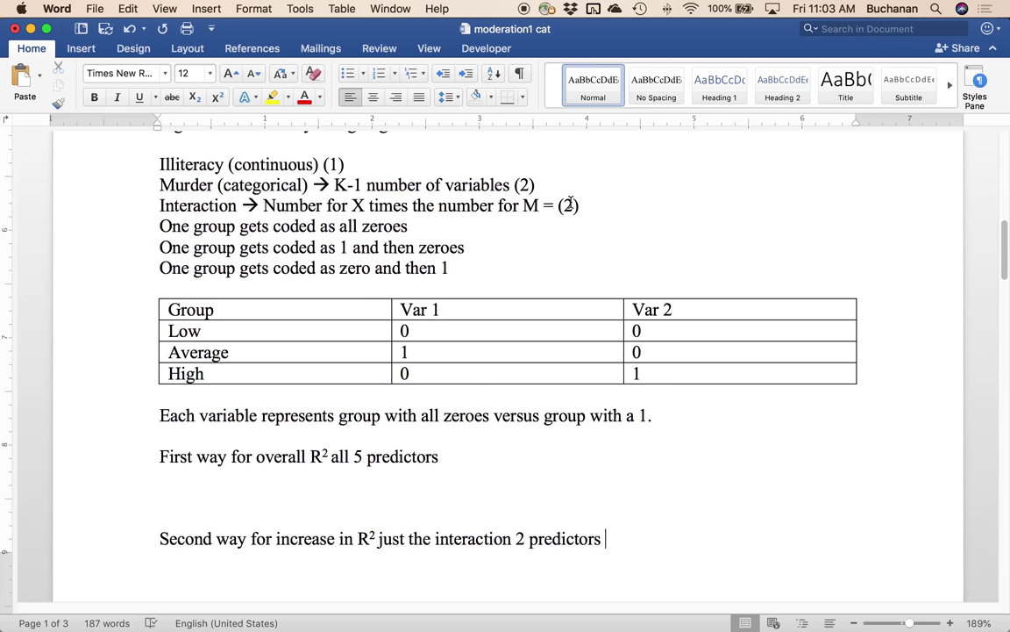
pyautogui.scroll(-3, 572, 202)
pyautogui.scroll(-1, 570, 202)
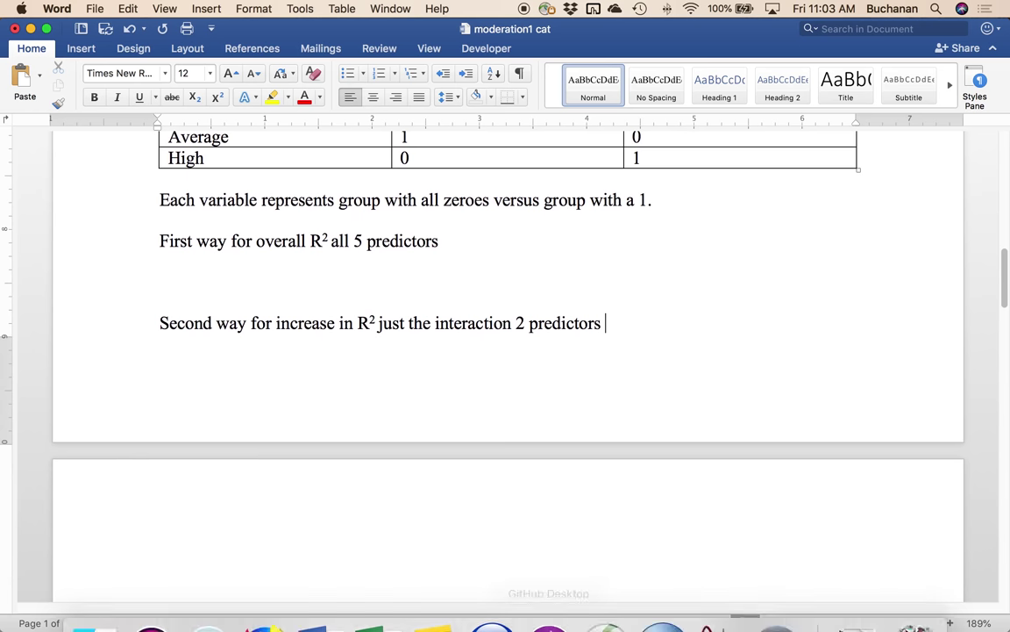
# - In G*Power, select F tests with Linear multiple regression: R² deviation from zero
pyautogui.click(715, 606)
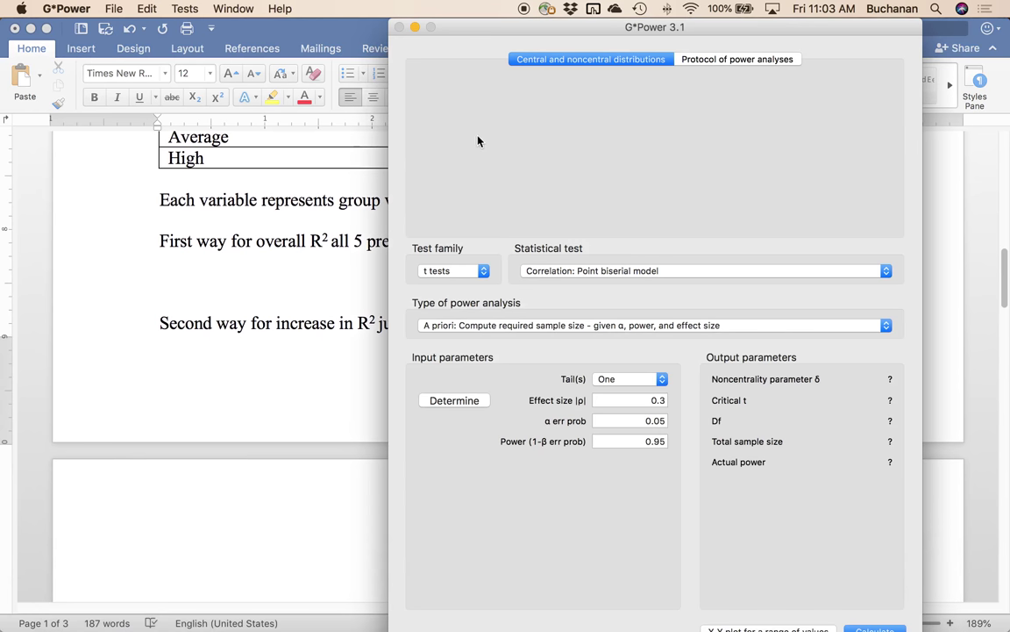
pyautogui.click(460, 277)
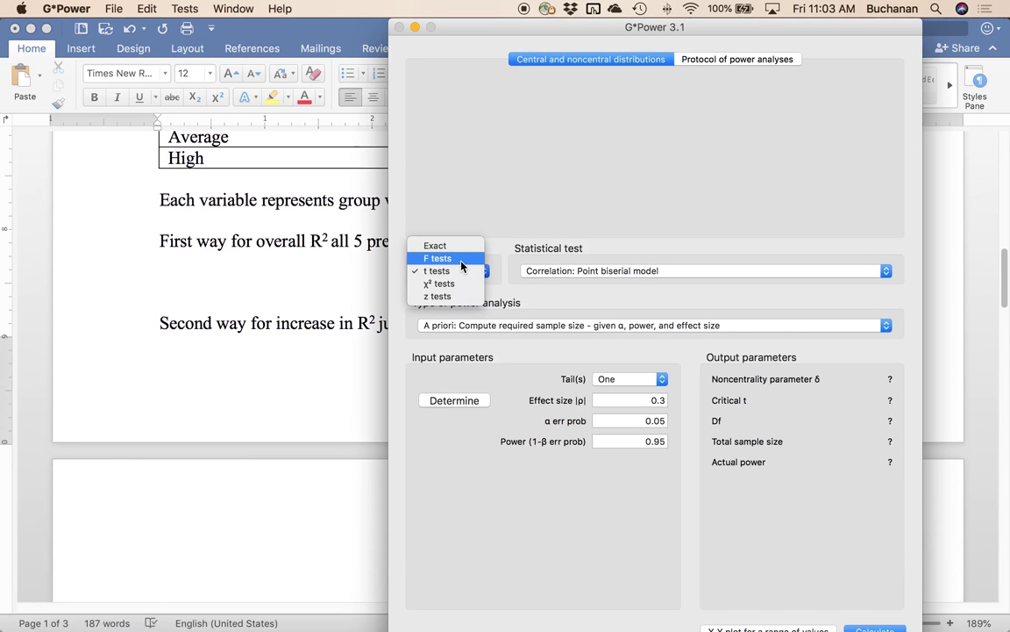
pyautogui.click(443, 258)
pyautogui.click(593, 272)
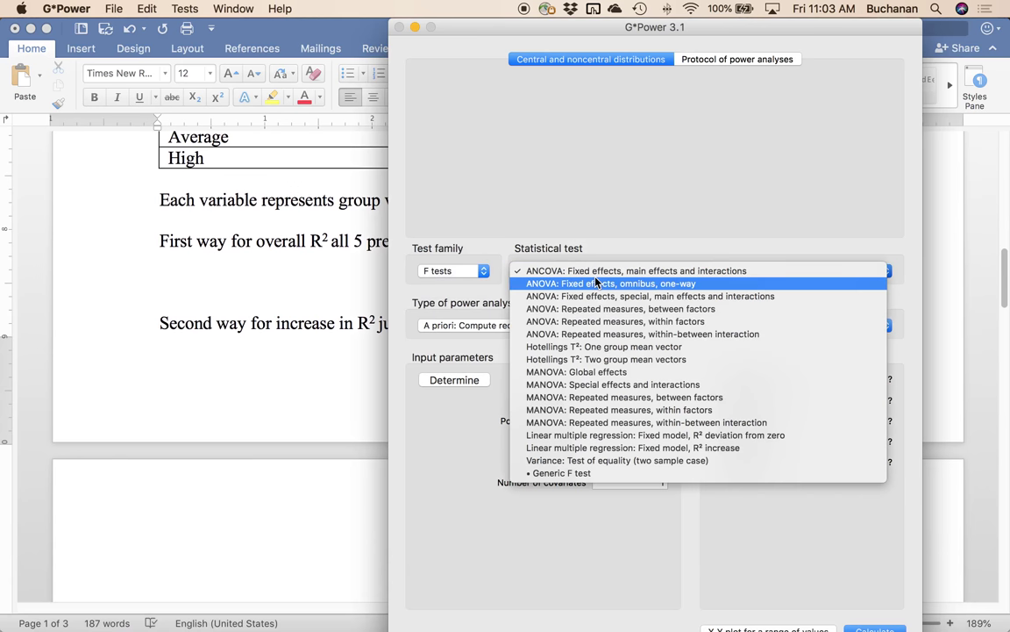
pyautogui.click(661, 435)
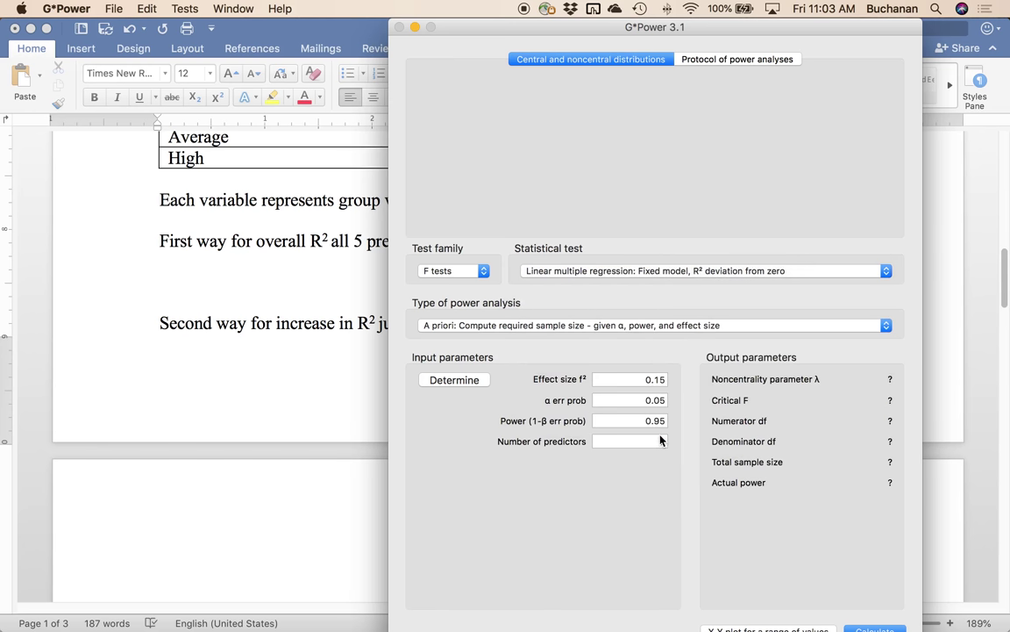
pyautogui.click(661, 439)
pyautogui.write('2')
# - Compute f² from ρ² .07, set power .80 and 5 predictors, and calculate the sample size
pyautogui.click(454, 380)
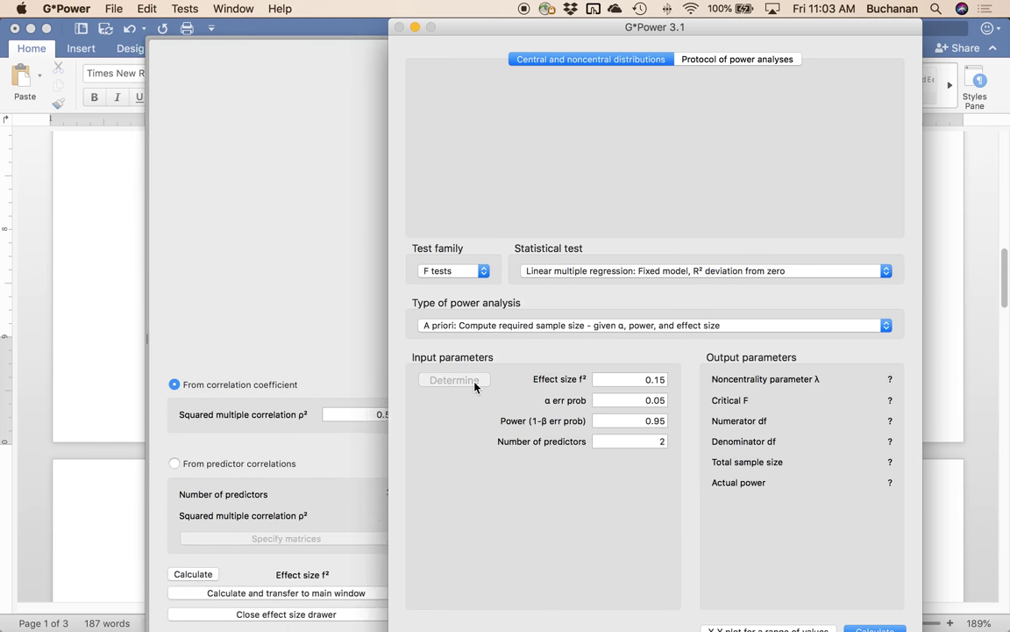
pyautogui.click(317, 411)
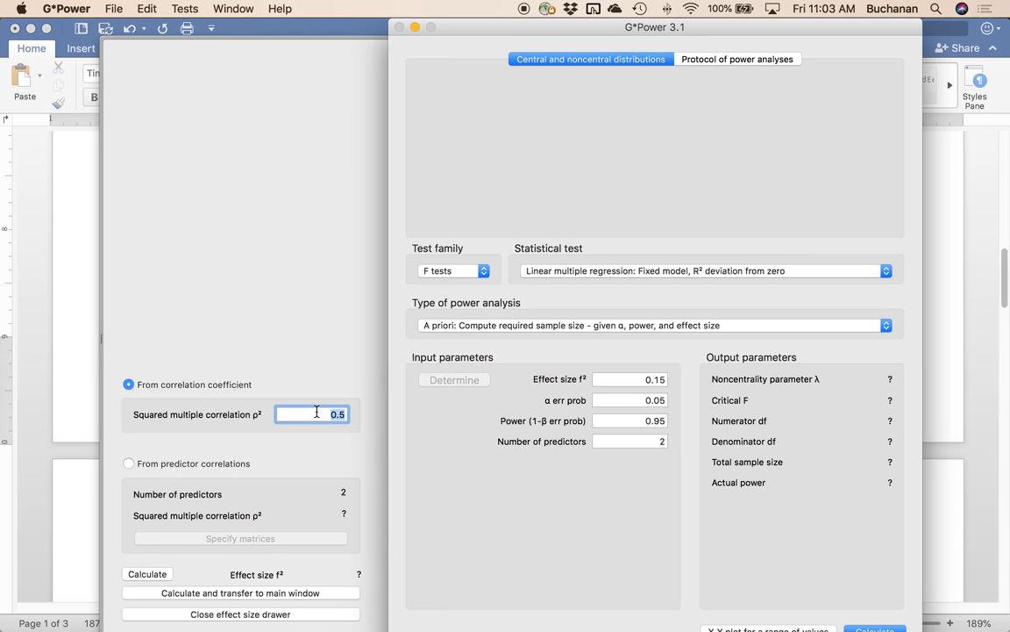
pyautogui.write('.07')
pyautogui.click(172, 594)
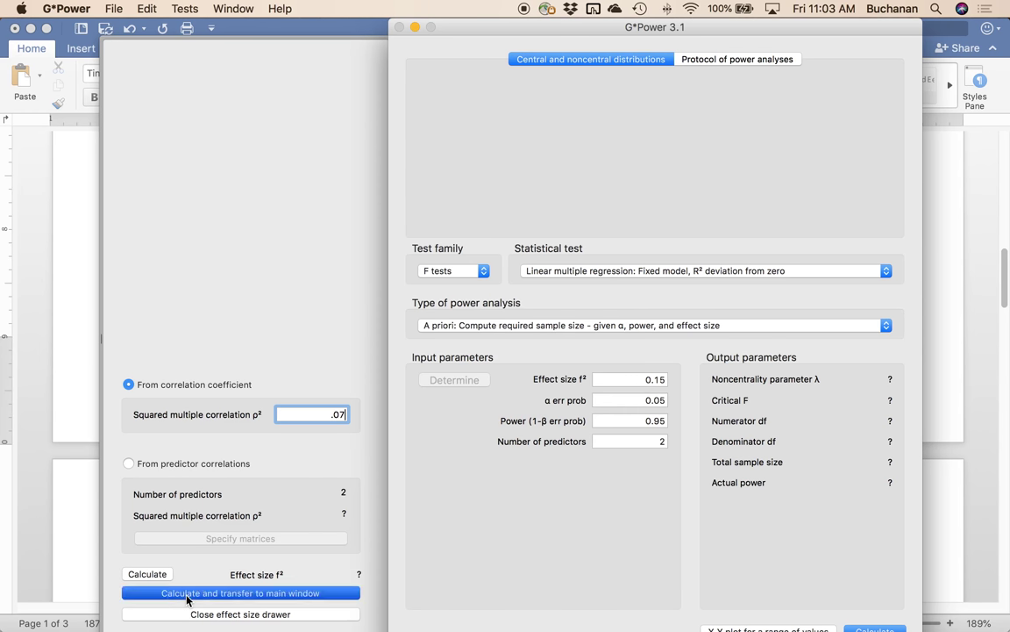
pyautogui.doubleClick(646, 400)
pyautogui.press('Tab')
pyautogui.press('BackSpace')
pyautogui.write('.98')
pyautogui.press('BackSpace')
pyautogui.press('BackSpace')
pyautogui.press('BackSpace')
pyautogui.write('.80')
pyautogui.press('Tab')
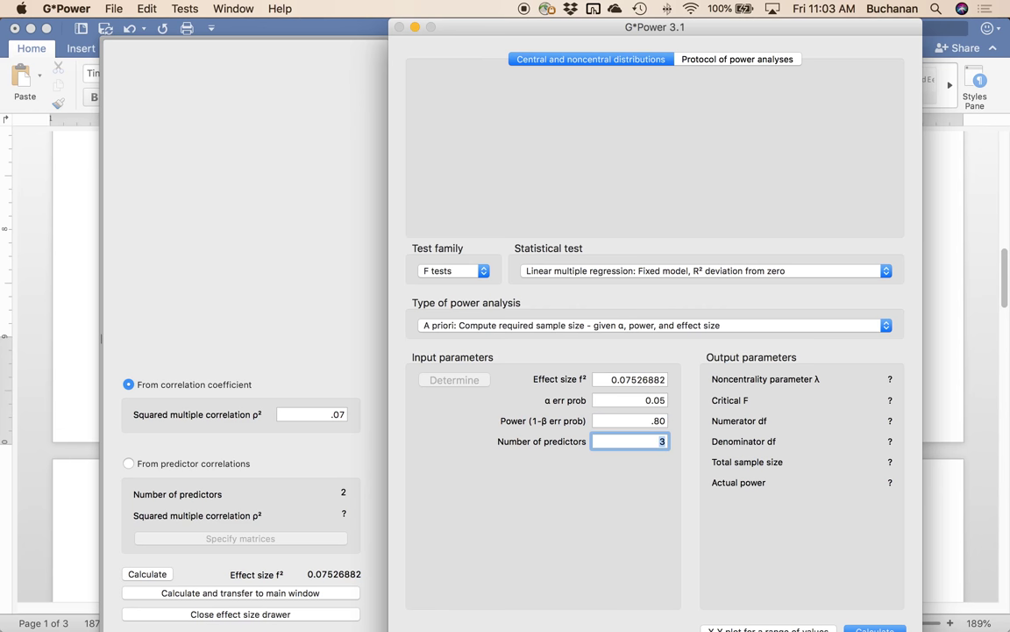
pyautogui.write('5')
pyautogui.press('Return')
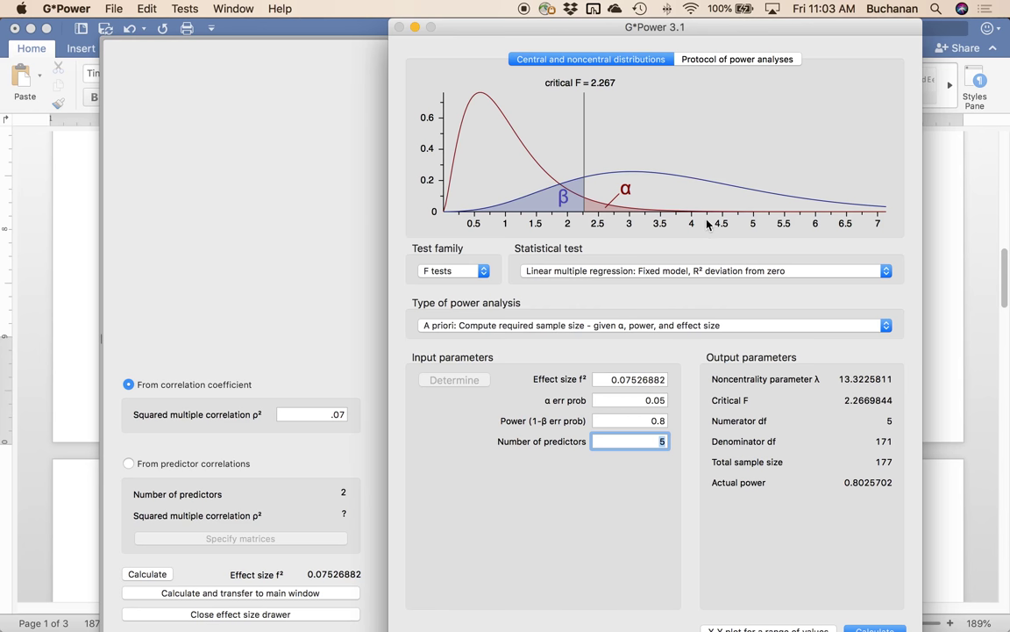
# - Switch to the R² increase test, convert partial R² .07 to f², set power .8, and calculate N = 132
pyautogui.click(659, 274)
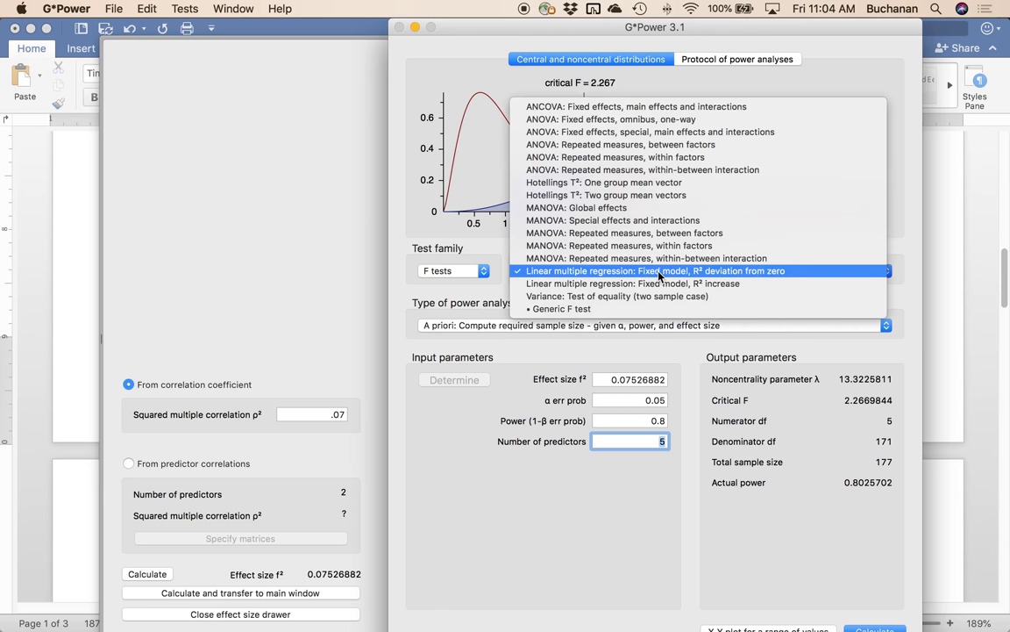
pyautogui.click(658, 283)
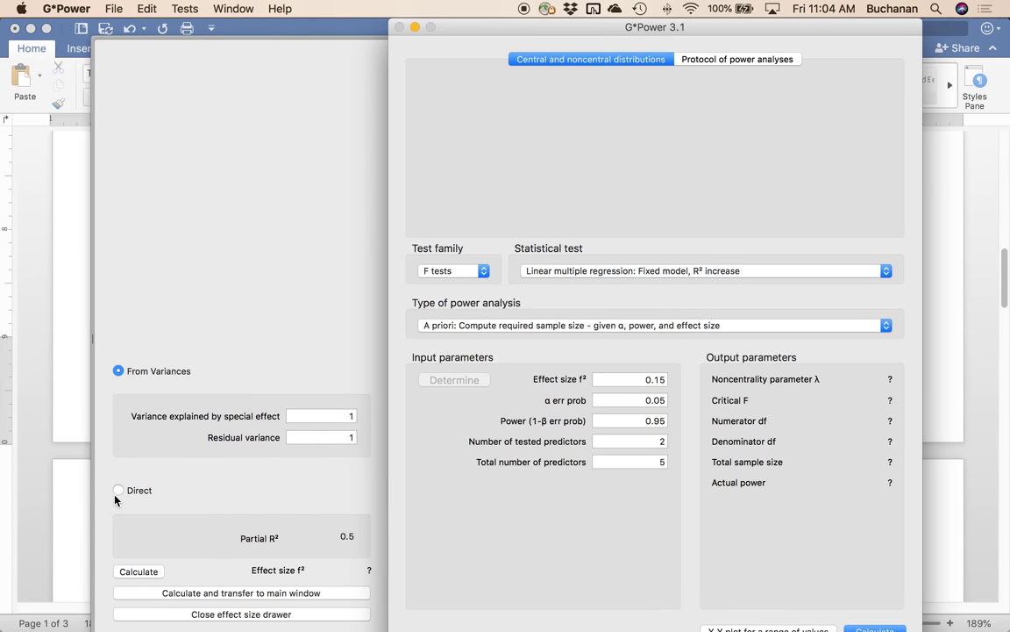
pyautogui.click(130, 493)
pyautogui.press('BackSpace')
pyautogui.write('.07')
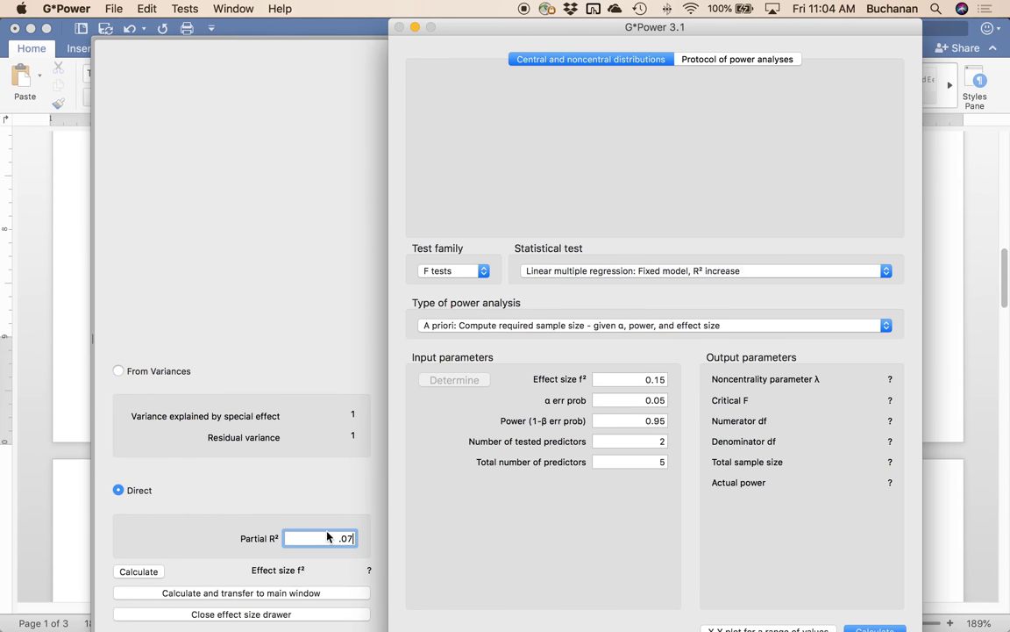
pyautogui.click(241, 593)
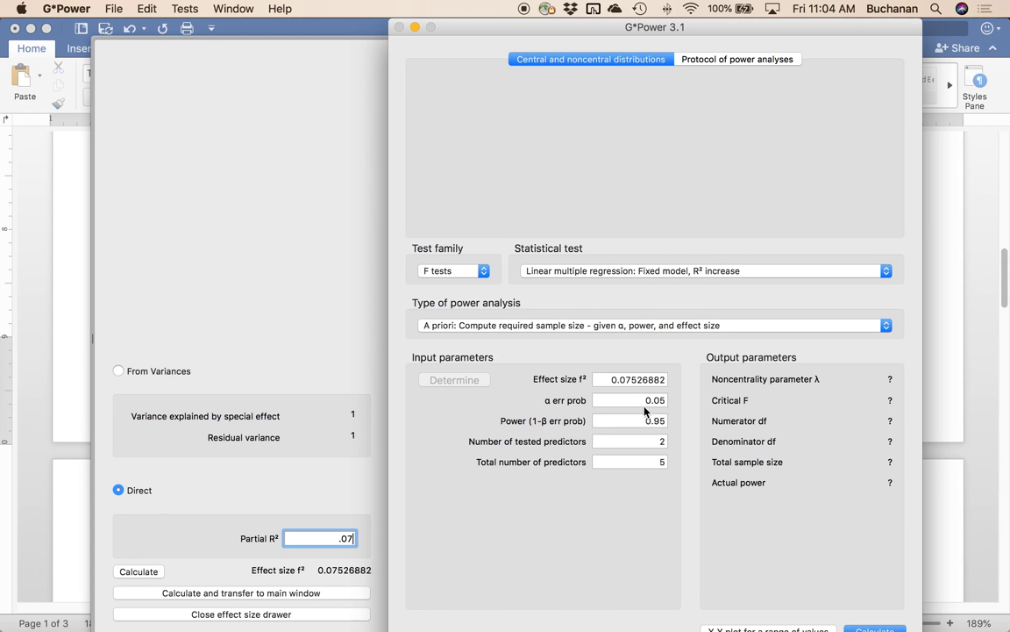
pyautogui.press('Tab')
pyautogui.press('Tab')
pyautogui.write('.8')
pyautogui.press('Tab')
pyautogui.press('Tab')
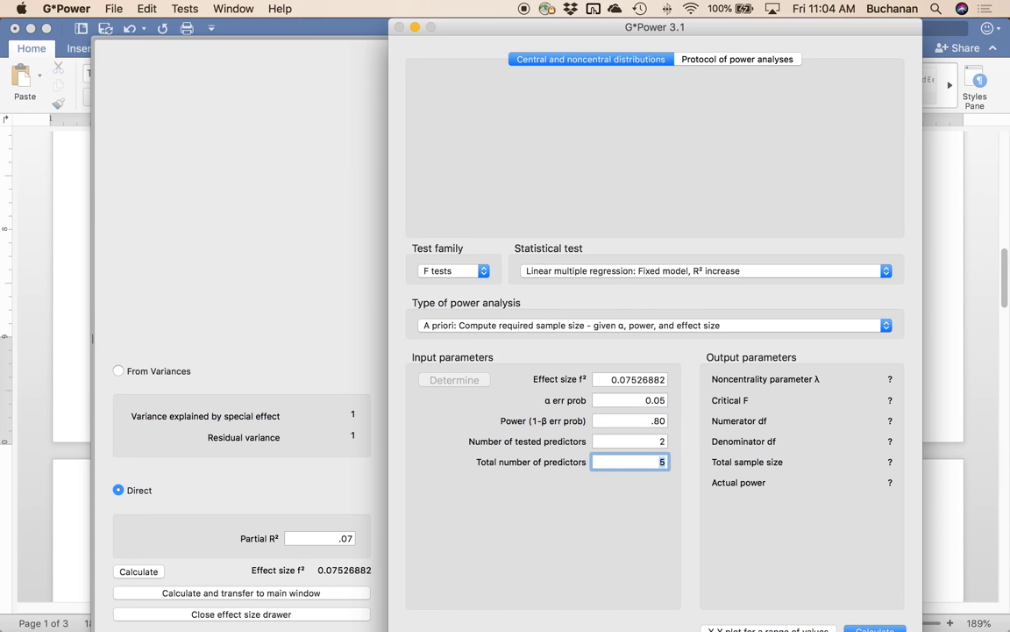
pyautogui.press('Return')
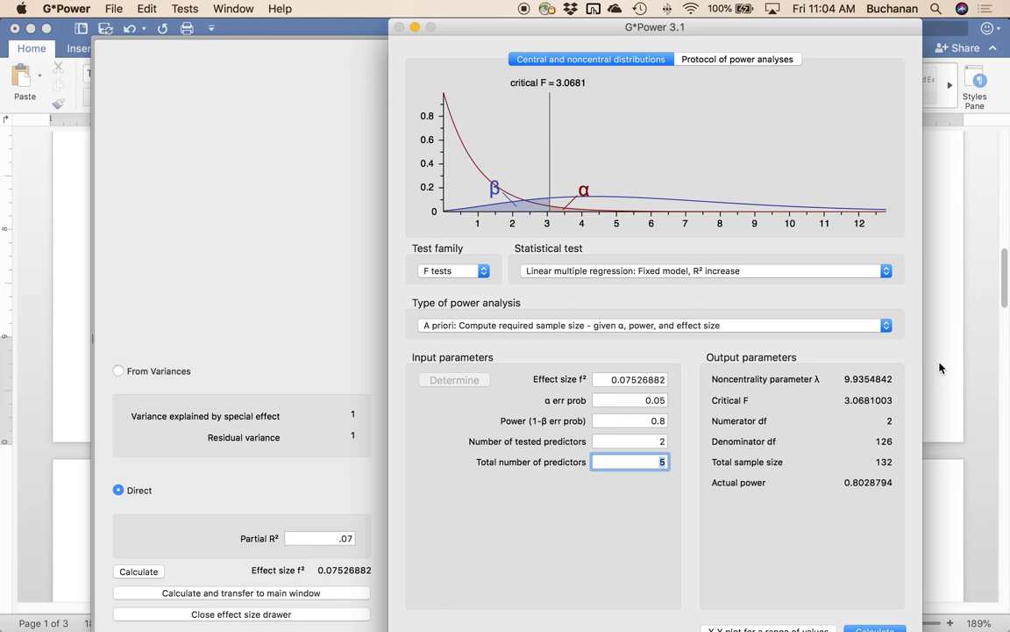
pyautogui.press('cmd+Tab')
# - Scroll the Word notes to the Data Screening section and switch to the SPSS moderation1.sav data
pyautogui.scroll(-5, 558, 316)
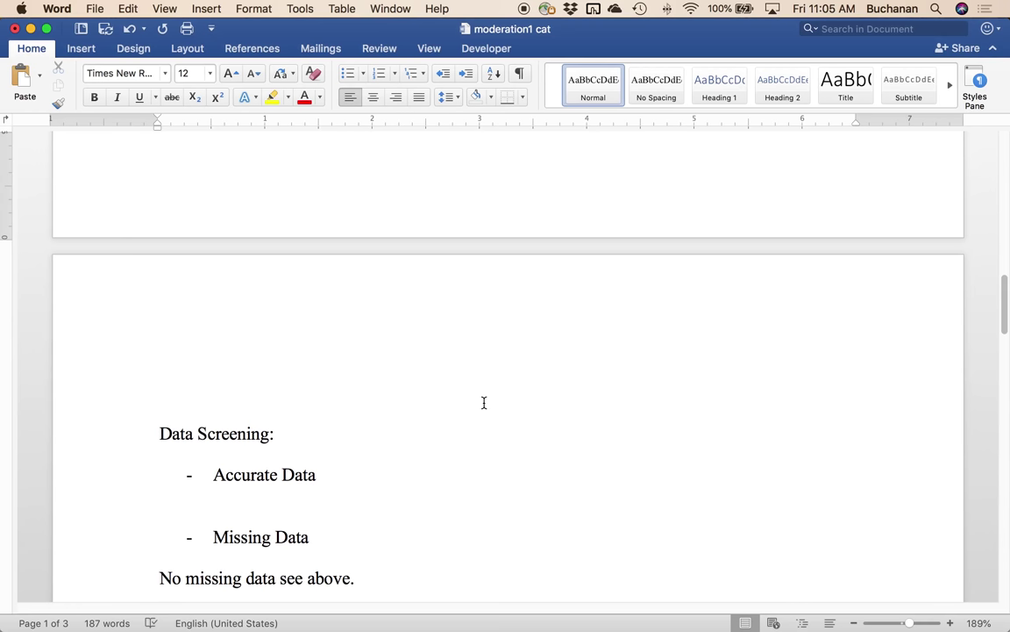
pyautogui.scroll(-5, 483, 403)
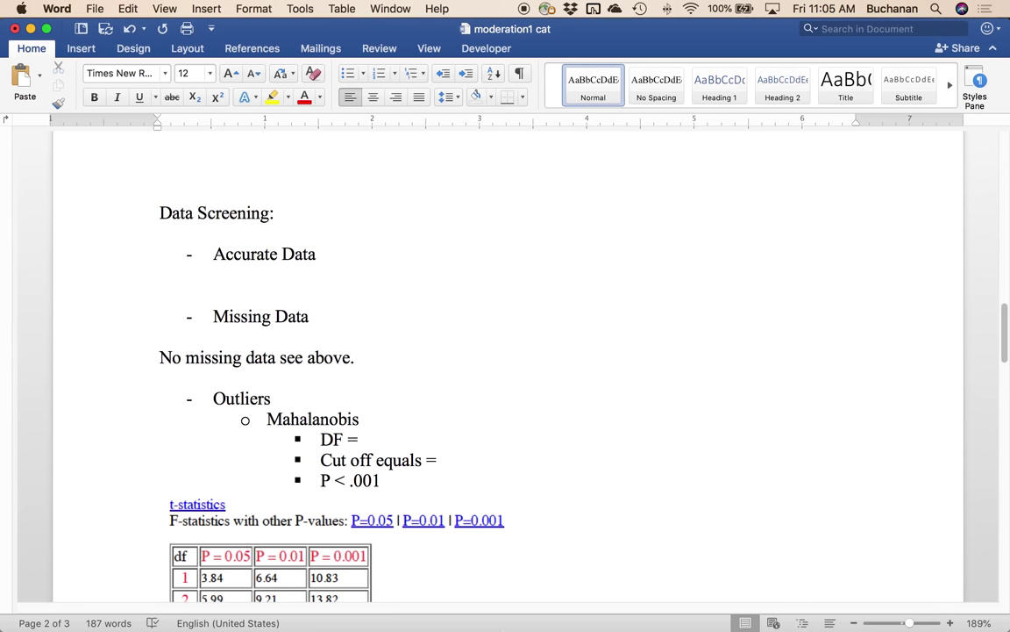
pyautogui.click(664, 600)
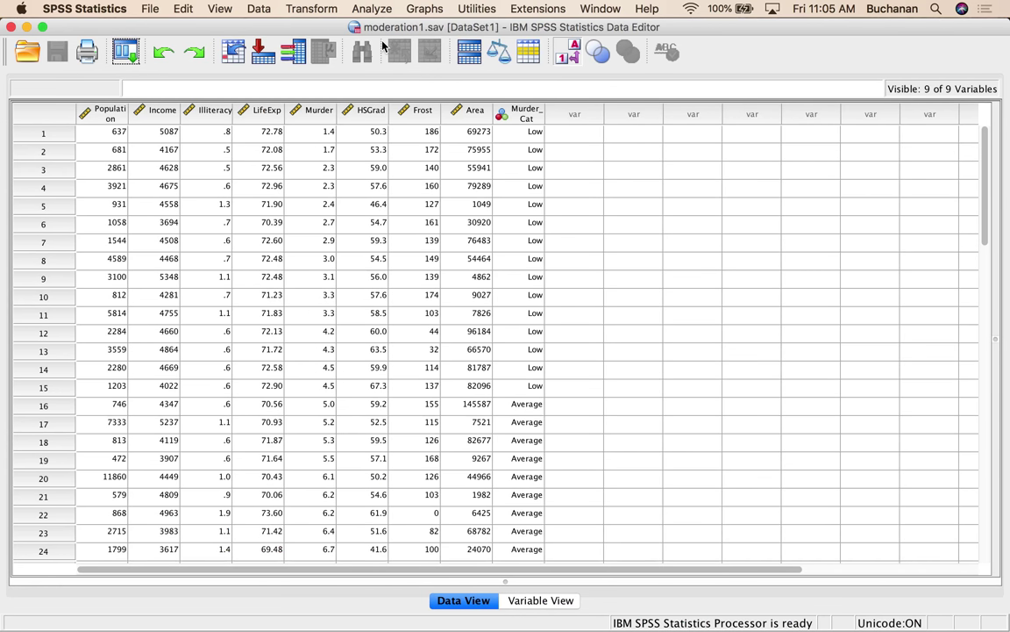
# - Open Analyze > Descriptive Statistics > Frequencies and add Income, Illiteracy and Murder_Cat
pyautogui.click(375, 10)
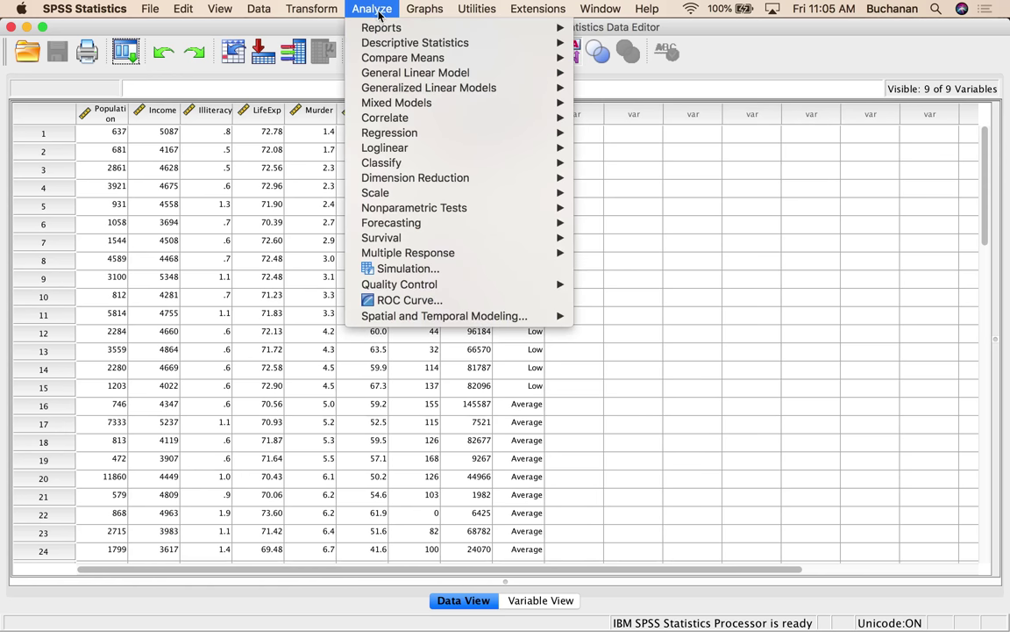
pyautogui.moveTo(420, 49)
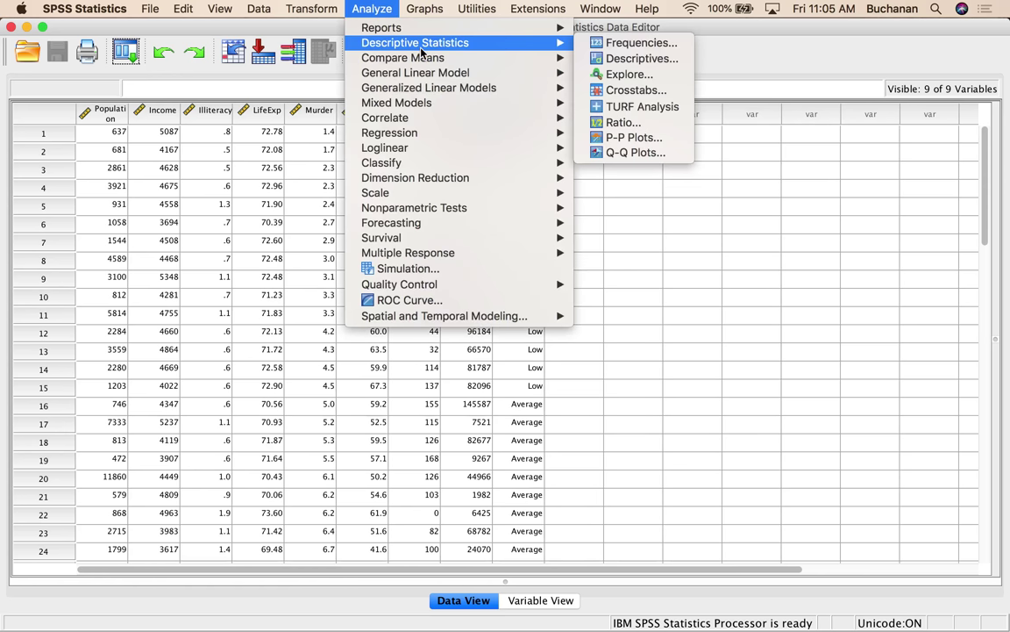
pyautogui.click(605, 43)
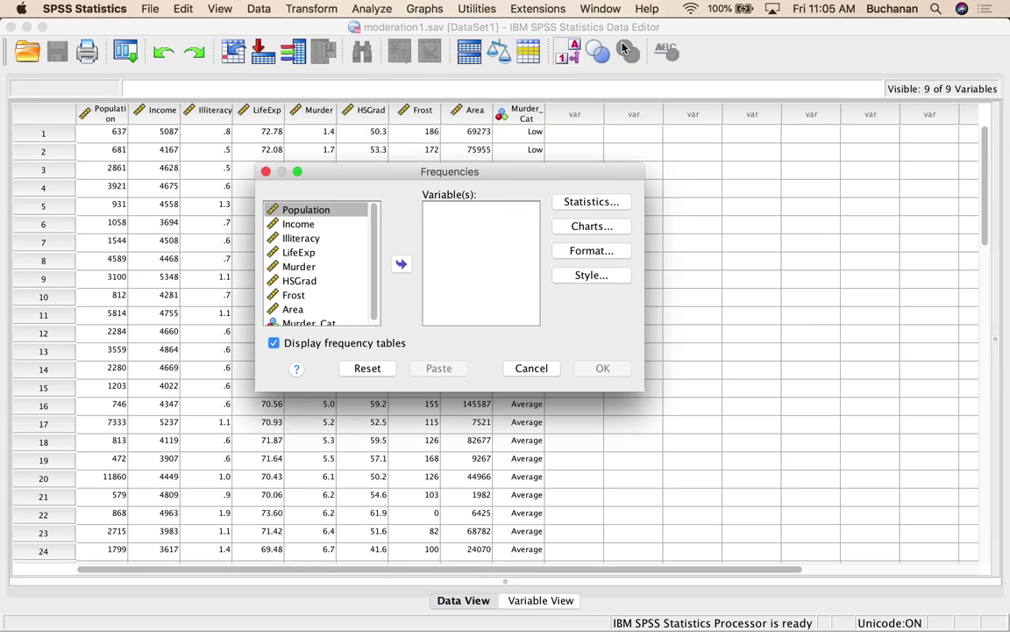
pyautogui.doubleClick(331, 226)
pyautogui.doubleClick(330, 226)
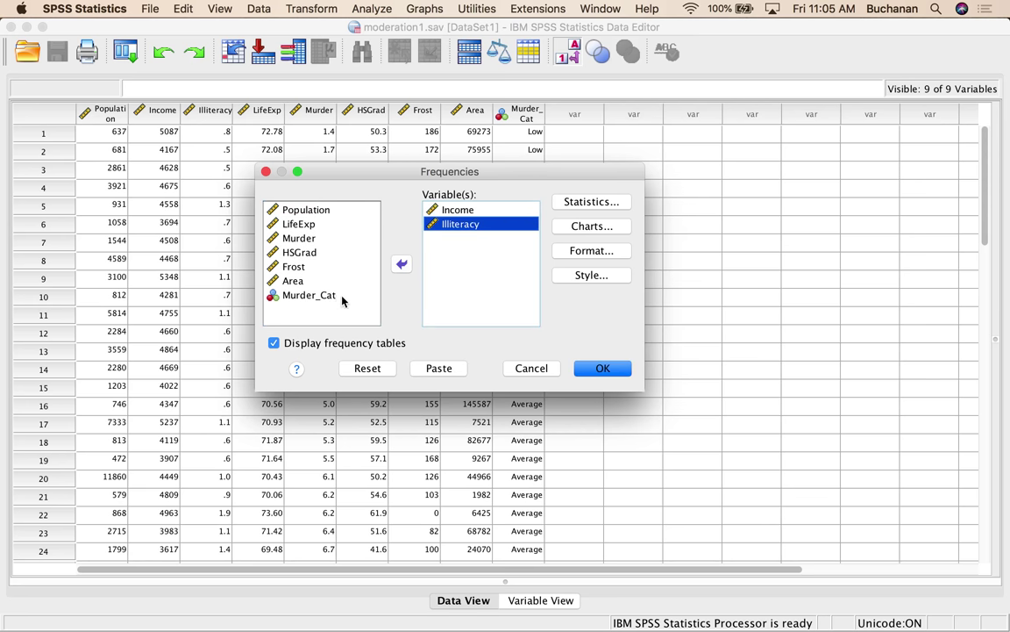
pyautogui.doubleClick(331, 295)
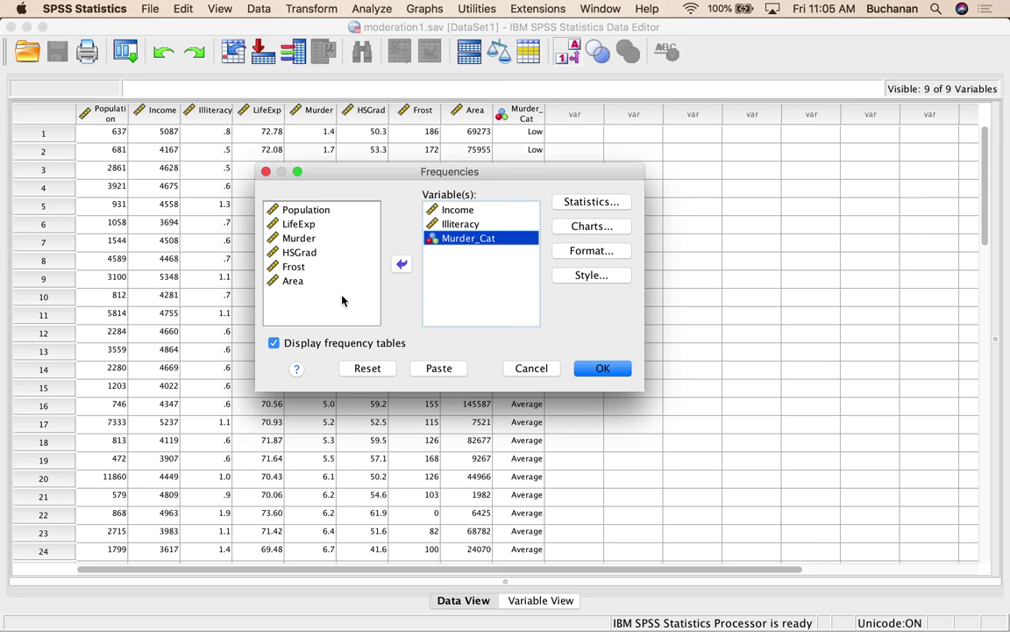
# - Request mean, standard deviation, minimum and maximum statistics and run the frequencies
pyautogui.click(579, 203)
pyautogui.click(525, 166)
pyautogui.click(387, 347)
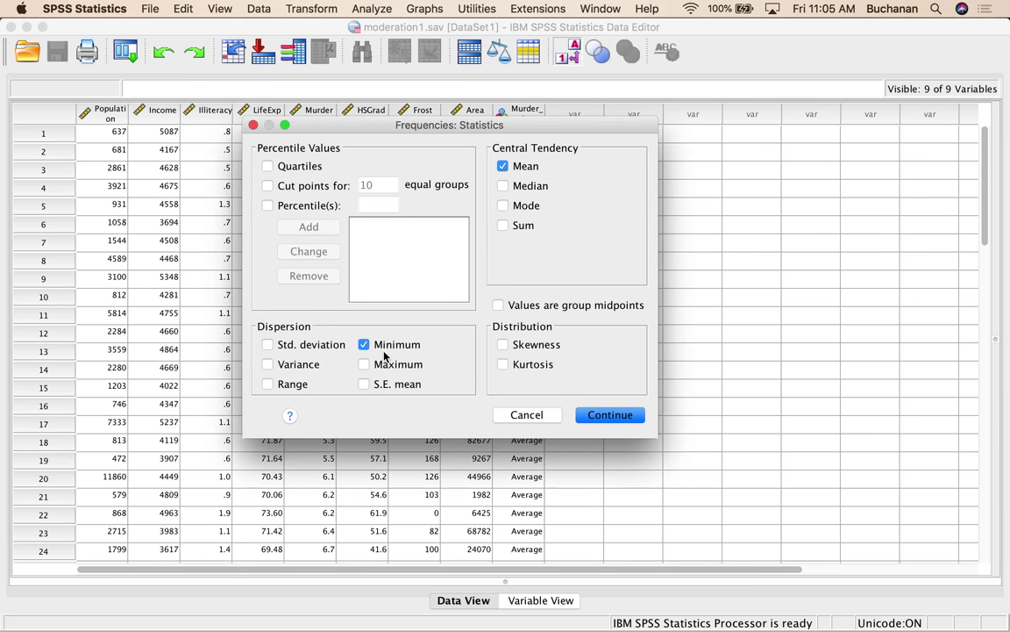
pyautogui.click(384, 362)
pyautogui.click(333, 344)
pyautogui.click(621, 414)
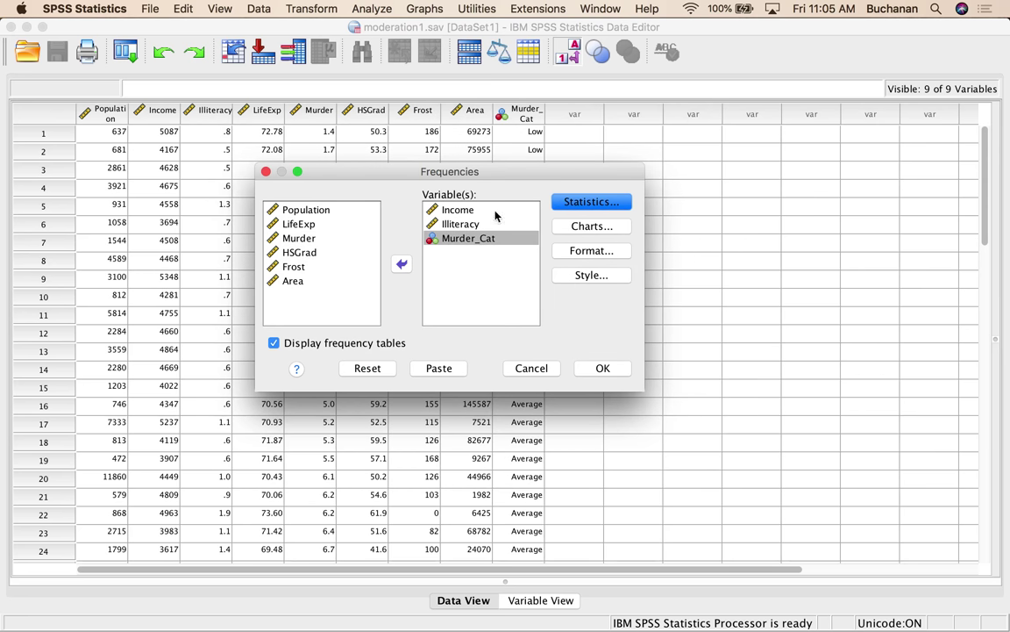
pyautogui.click(619, 368)
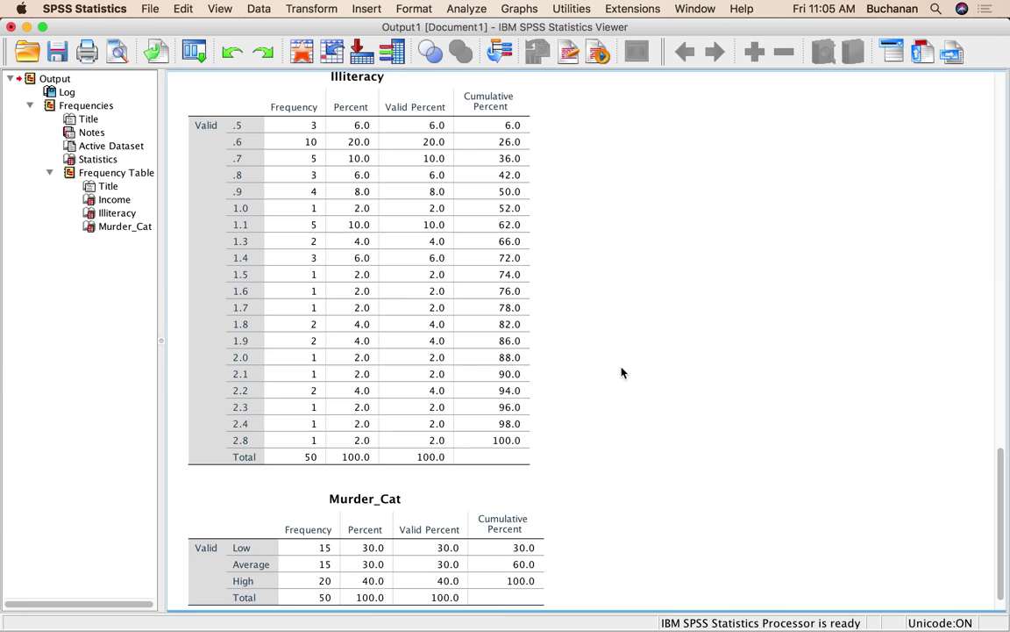
pyautogui.click(277, 214)
pyautogui.click(487, 211)
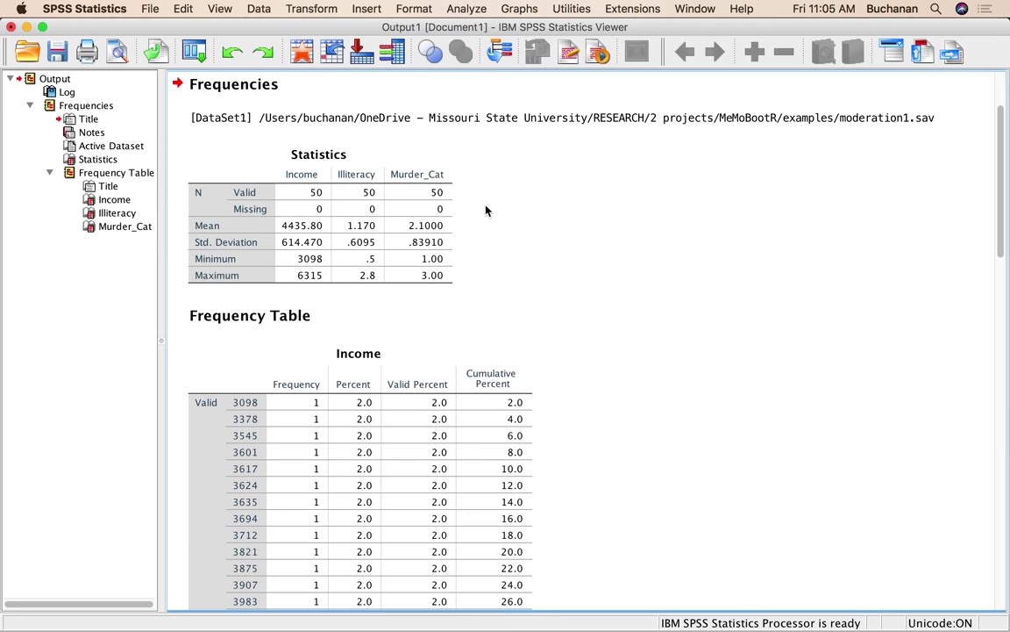
pyautogui.click(390, 253)
pyautogui.click(458, 191)
pyautogui.click(402, 167)
pyautogui.click(414, 195)
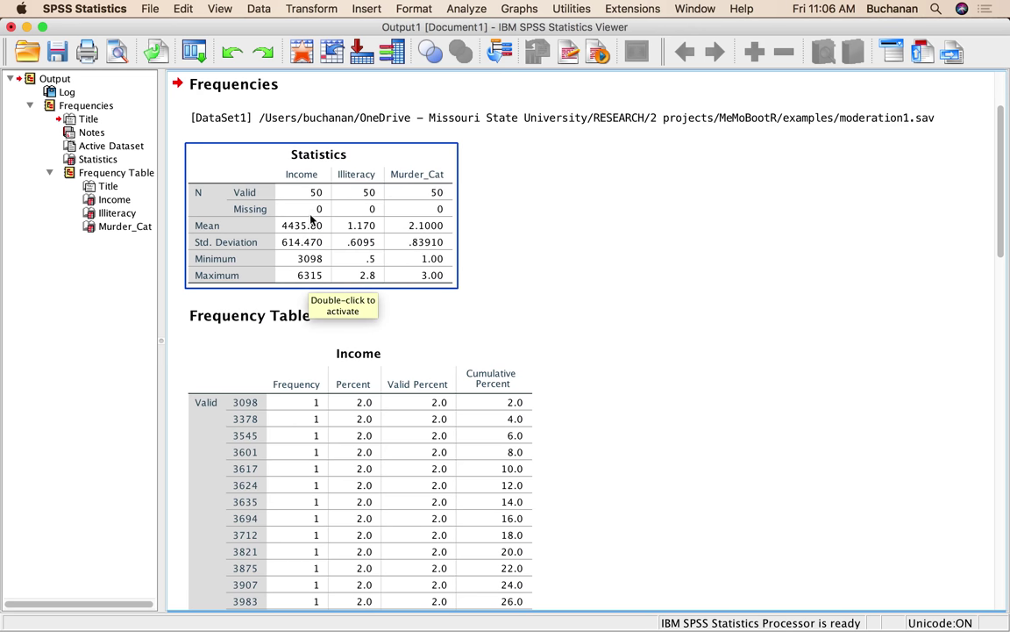
pyautogui.click(308, 341)
pyautogui.click(307, 185)
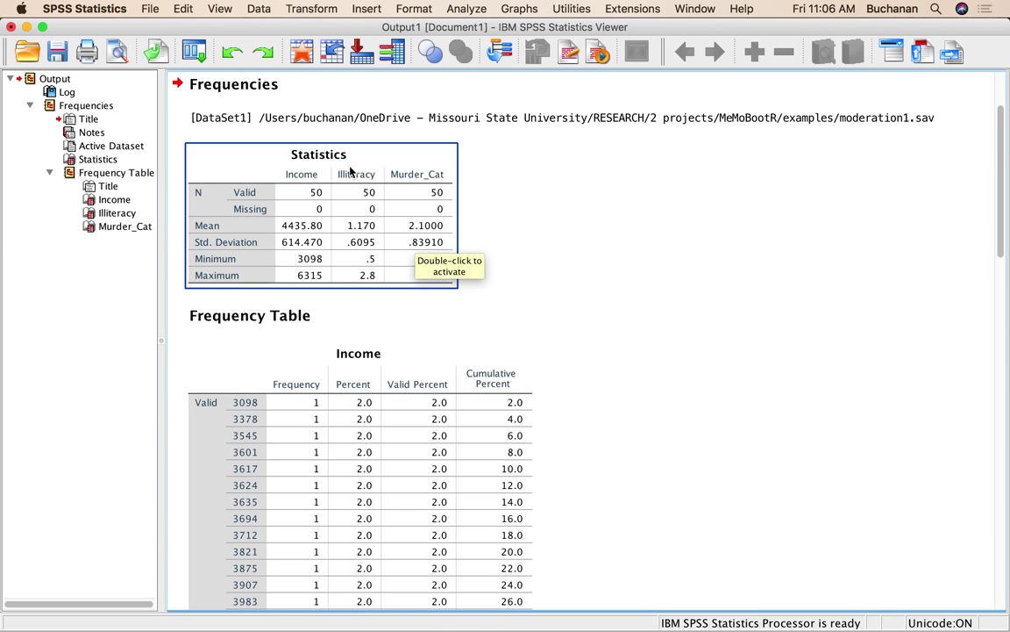
pyautogui.click(557, 264)
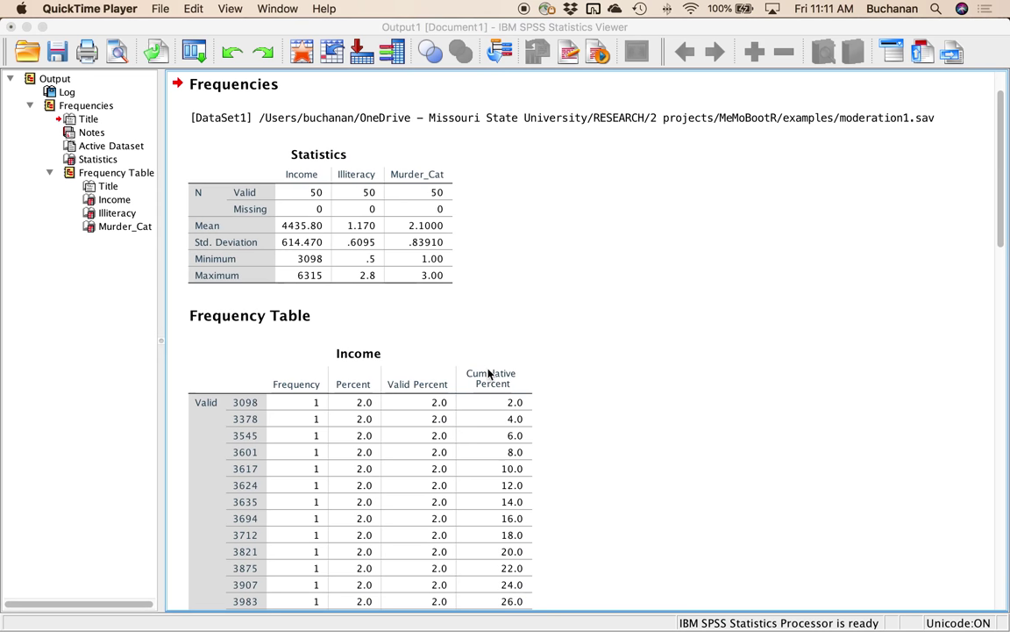
pyautogui.click(670, 317)
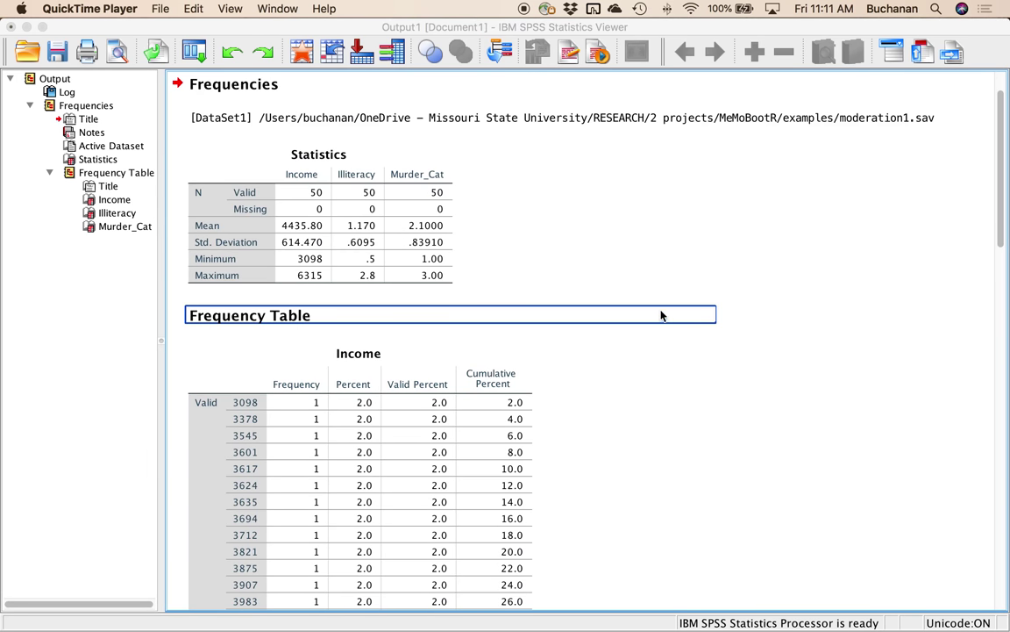
pyautogui.scroll(-5, 661, 315)
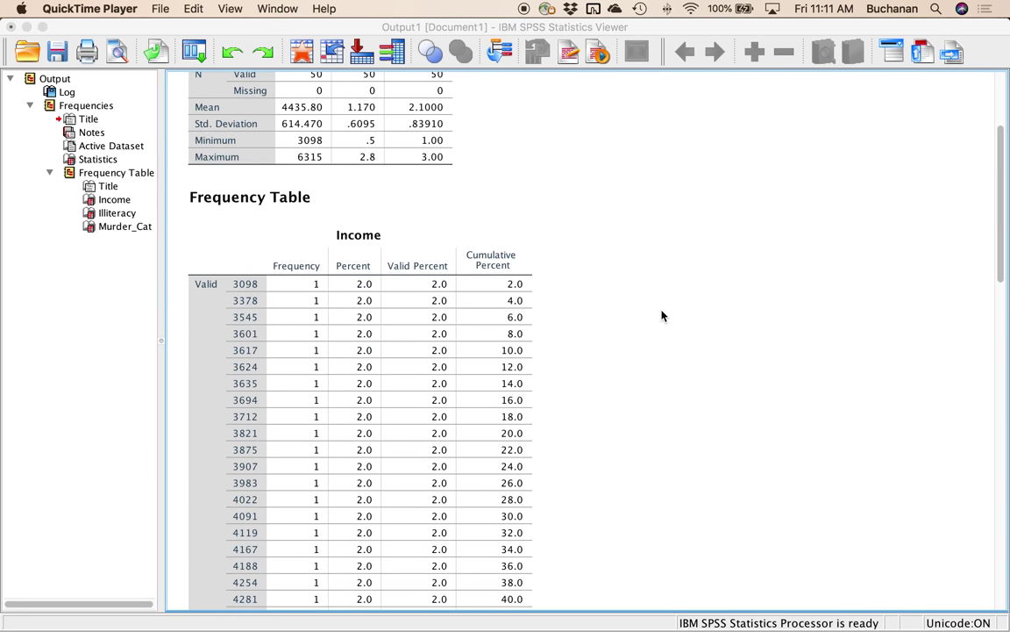
pyautogui.scroll(-1, 661, 315)
pyautogui.scroll(-6, 662, 315)
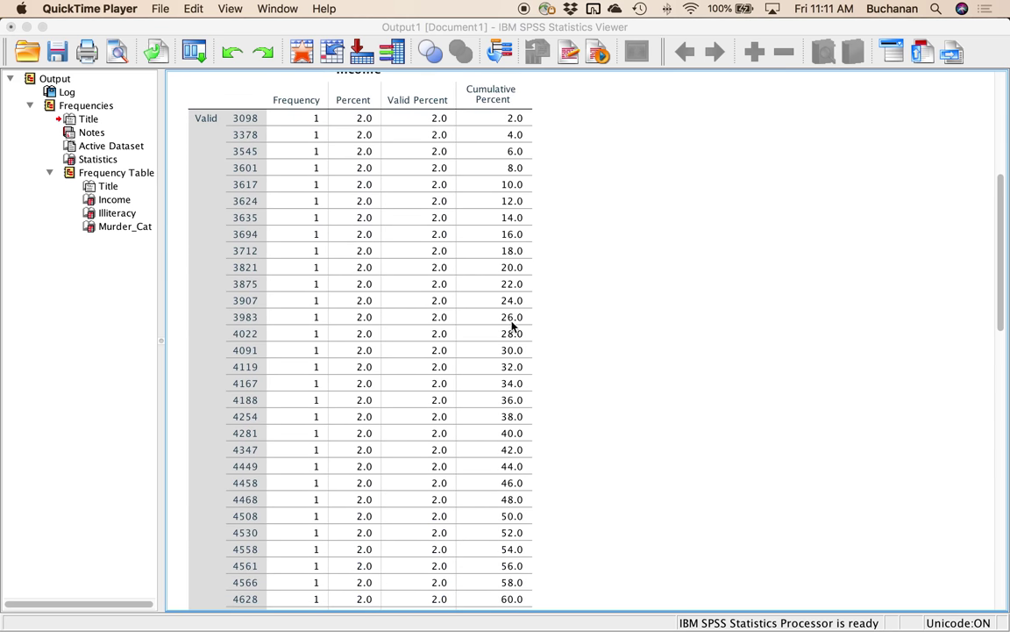
pyautogui.click(140, 232)
pyautogui.click(138, 230)
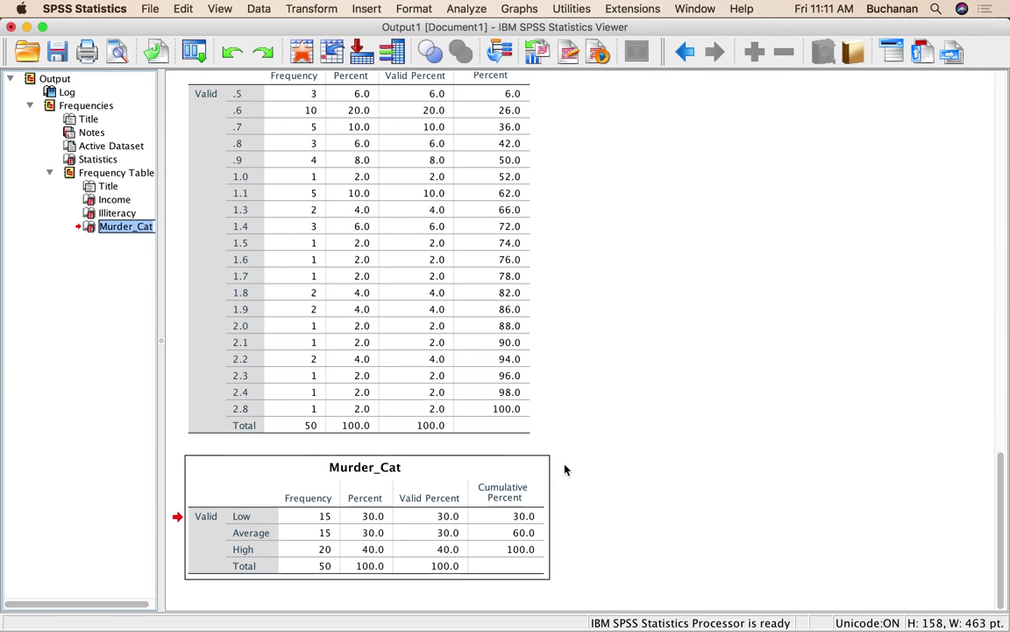
pyautogui.click(593, 494)
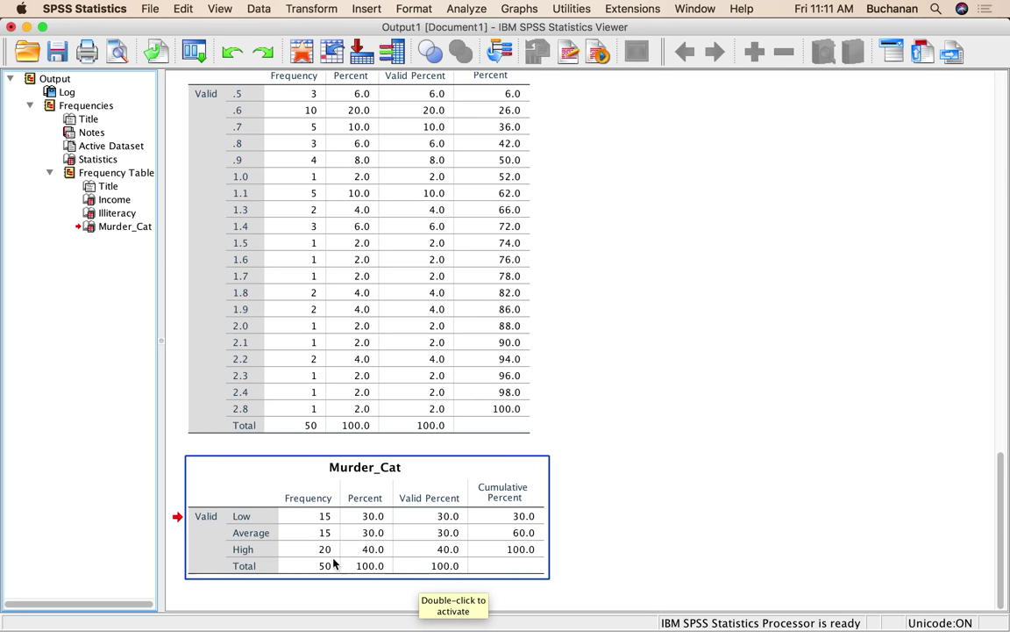
pyautogui.click(729, 436)
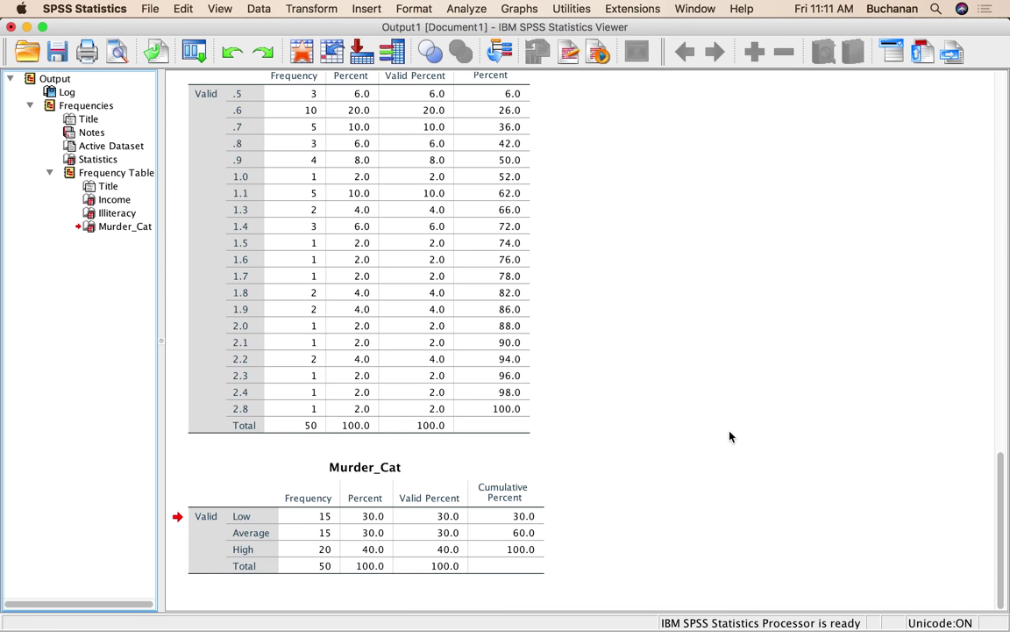
pyautogui.click(419, 534)
pyautogui.click(444, 455)
pyautogui.click(461, 423)
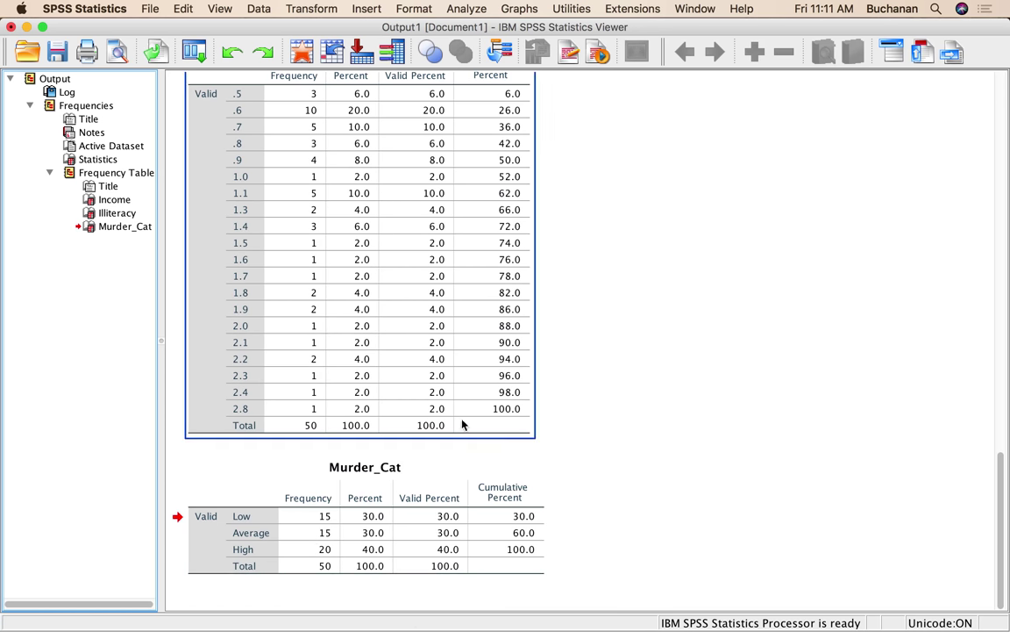
# - Set up a linear regression with Income as dependent and Illiteracy as independent variable
pyautogui.click(467, 9)
pyautogui.moveTo(513, 142)
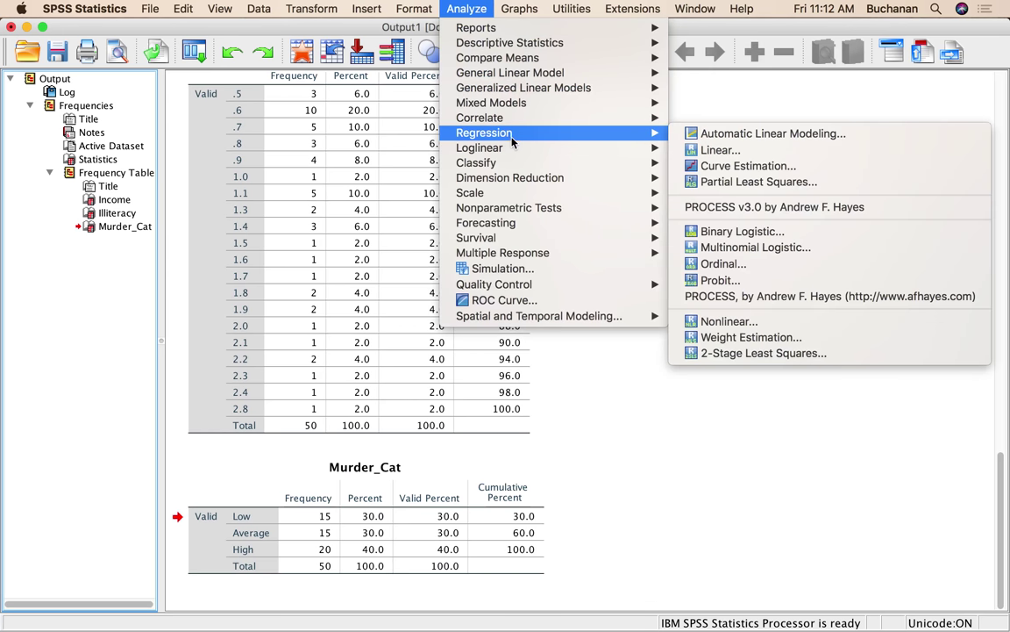
pyautogui.click(705, 156)
pyautogui.moveTo(619, 171); pyautogui.dragTo(604, 103)
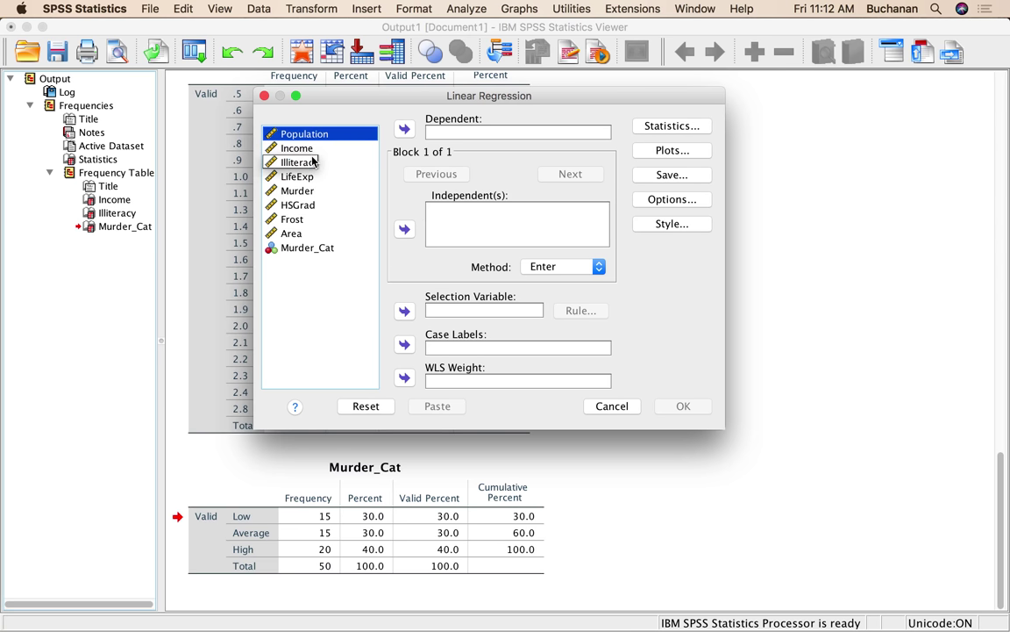
pyautogui.click(295, 147)
pyautogui.click(404, 129)
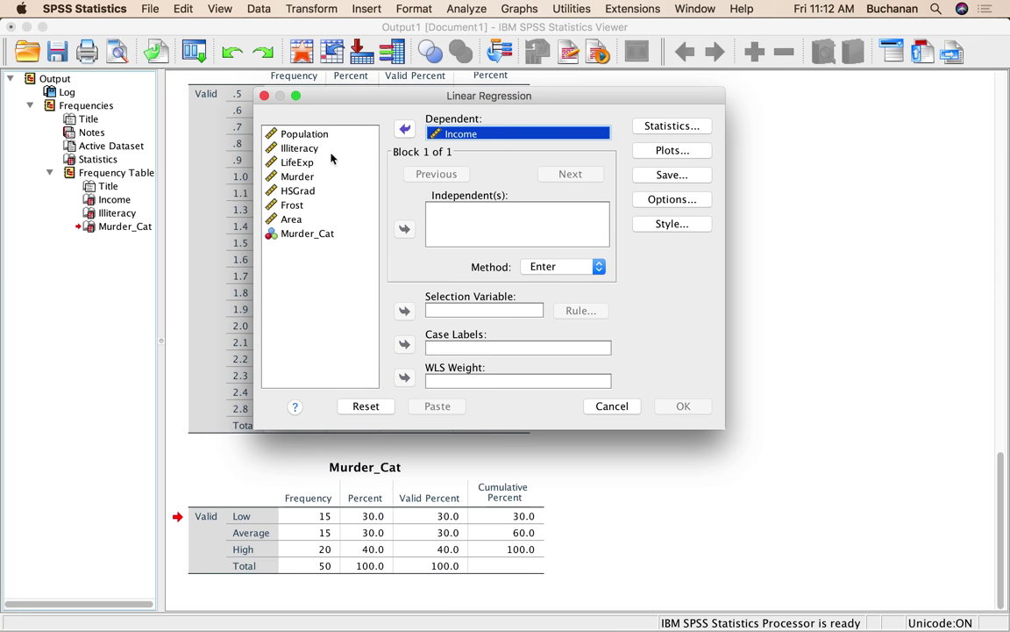
pyautogui.click(298, 148)
pyautogui.click(404, 229)
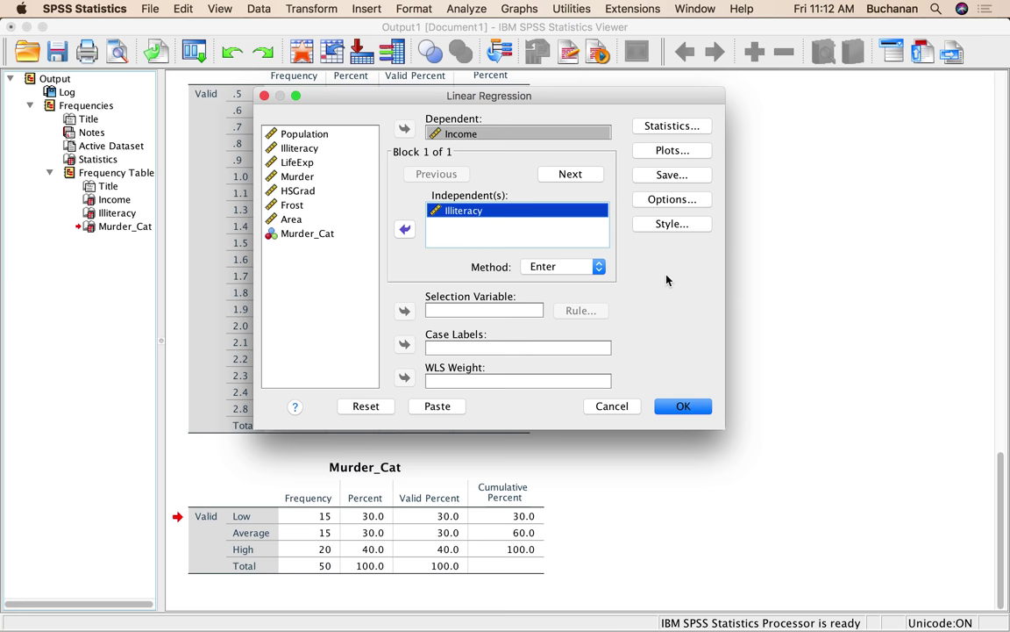
# - Request a ZPRED-by-ZRESID scatterplot, a residual histogram and a normal probability plot
pyautogui.click(671, 150)
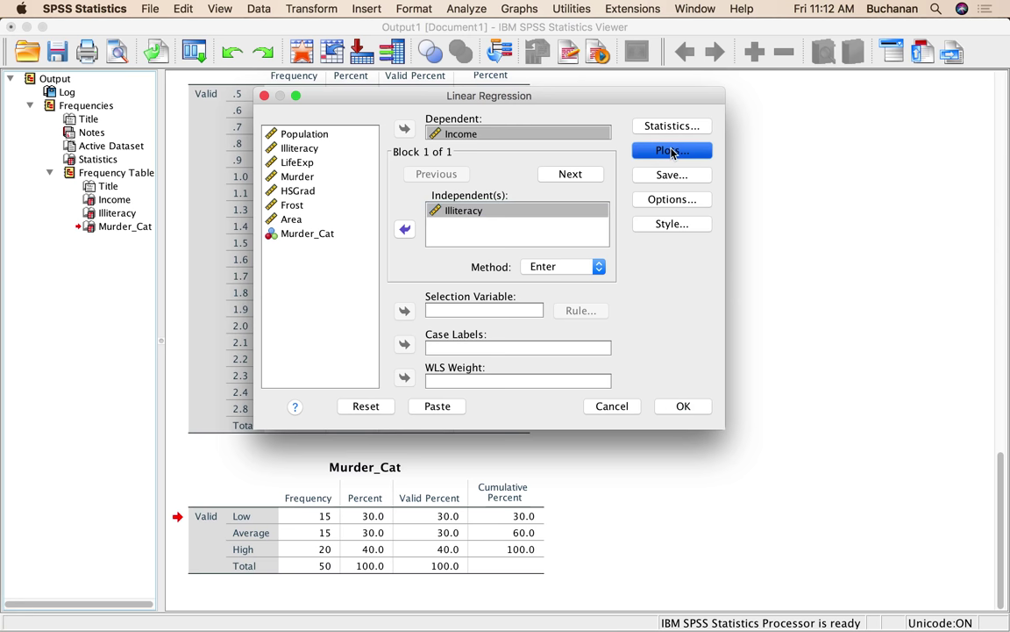
pyautogui.click(364, 182)
pyautogui.click(480, 224)
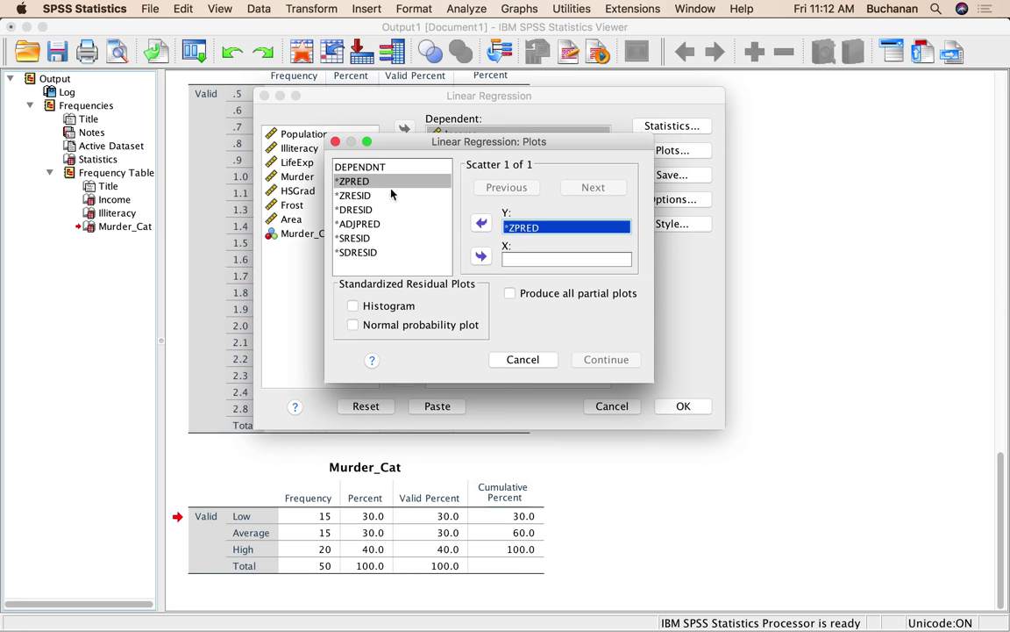
pyautogui.click(357, 195)
pyautogui.click(481, 256)
pyautogui.click(404, 306)
pyautogui.click(405, 325)
pyautogui.click(606, 360)
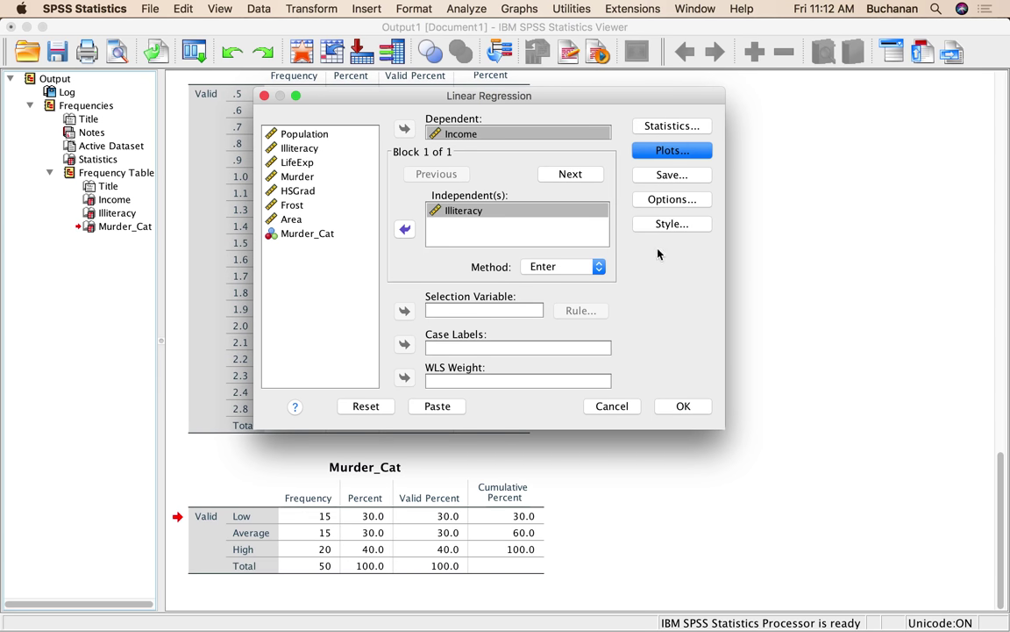
# - Save Mahalanobis, Cook's and leverage values, run the regression, and view the data
pyautogui.click(671, 175)
pyautogui.click(318, 186)
pyautogui.click(318, 205)
pyautogui.click(317, 226)
pyautogui.click(628, 501)
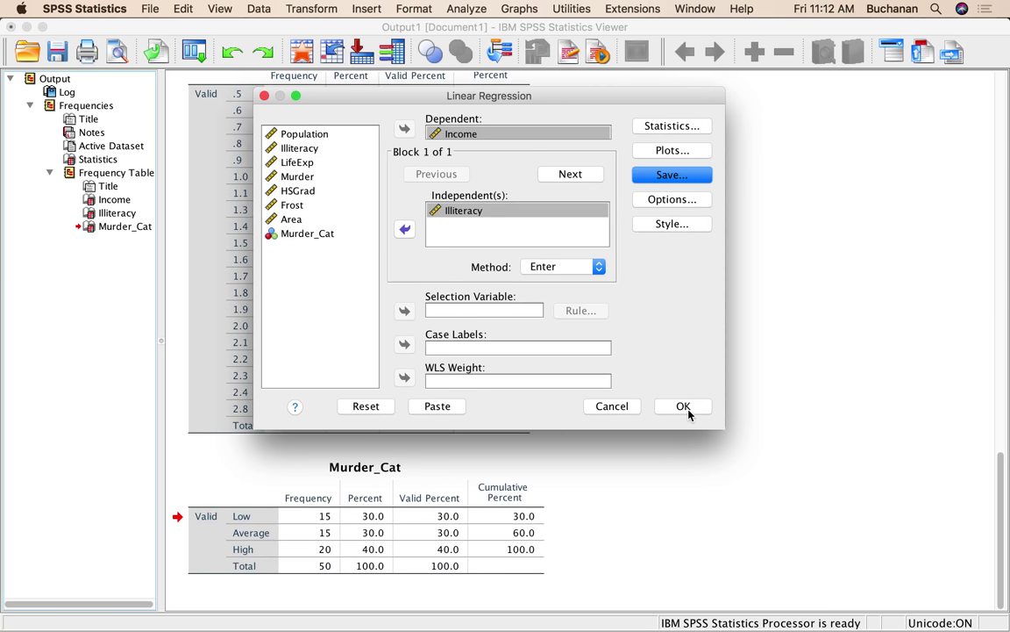
pyautogui.click(686, 407)
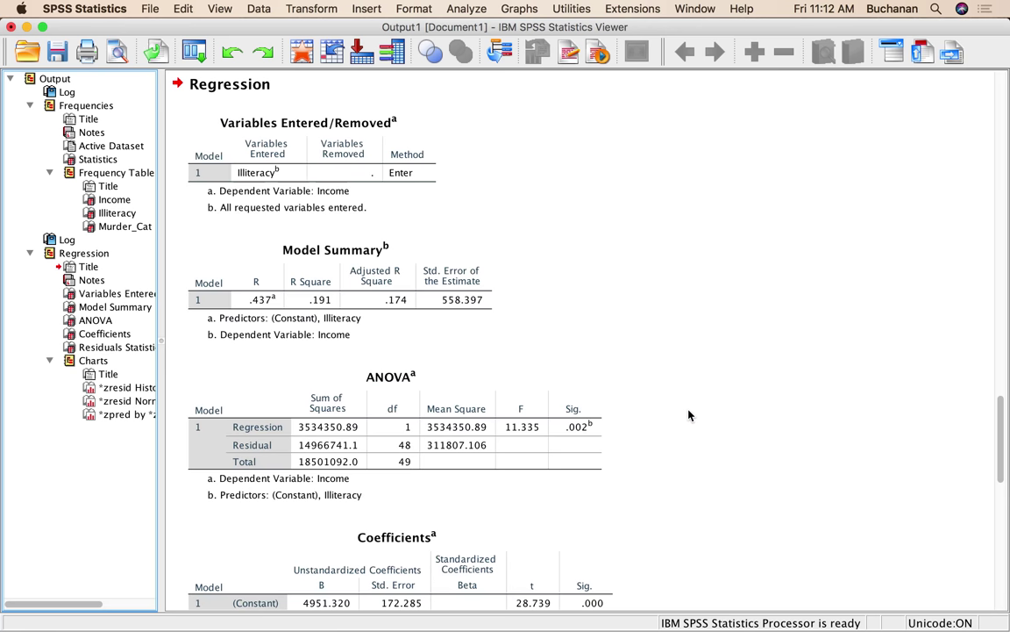
pyautogui.click(305, 54)
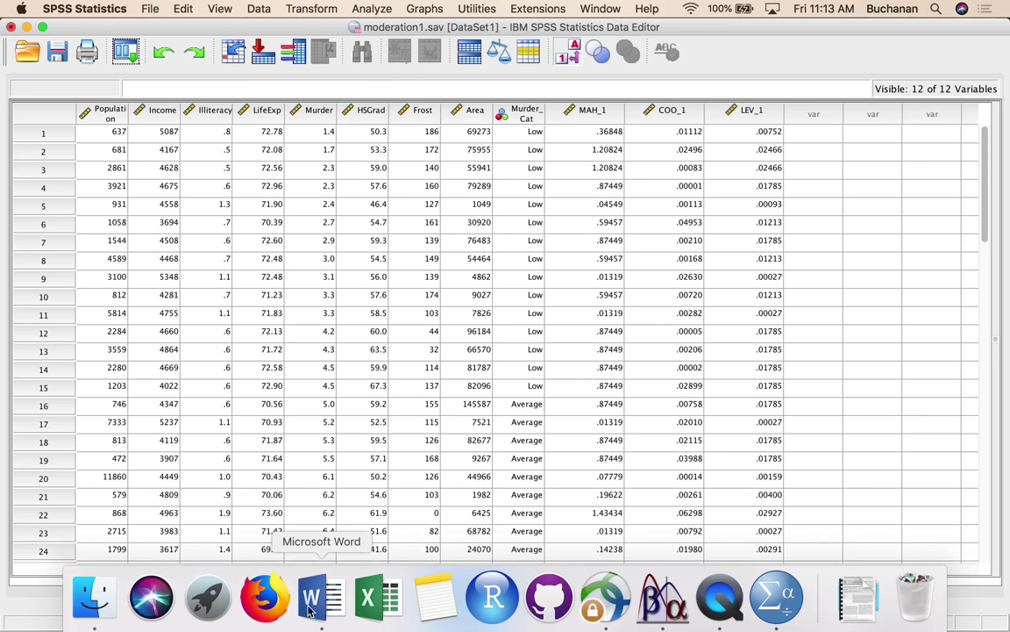
# - In the Word notes, define DF as 'number of IV variables in the equation (1)'
pyautogui.click(316, 604)
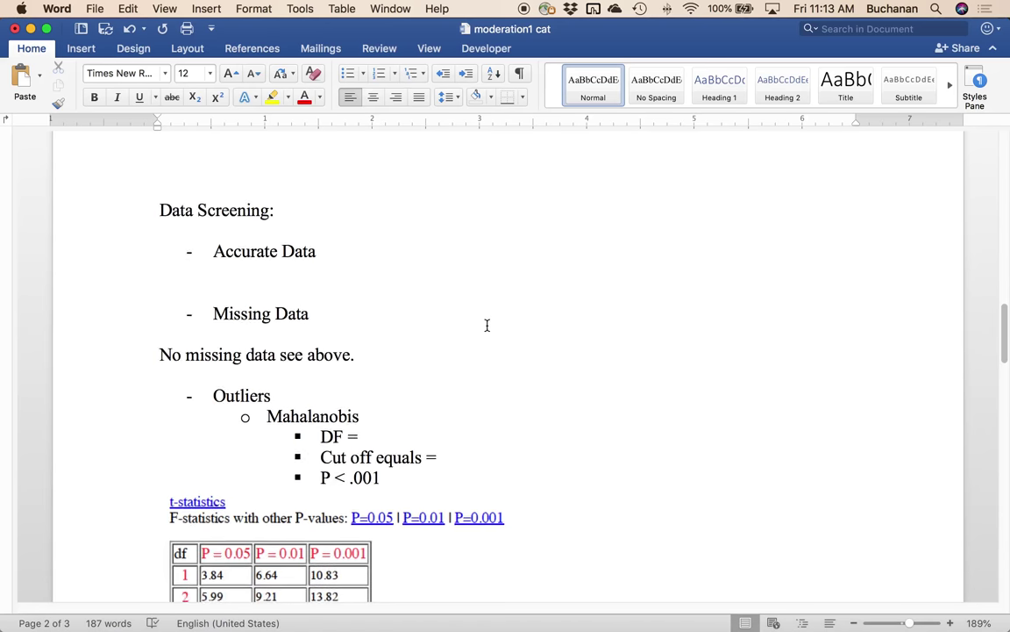
pyautogui.scroll(-2, 487, 326)
pyautogui.scroll(-2, 487, 326)
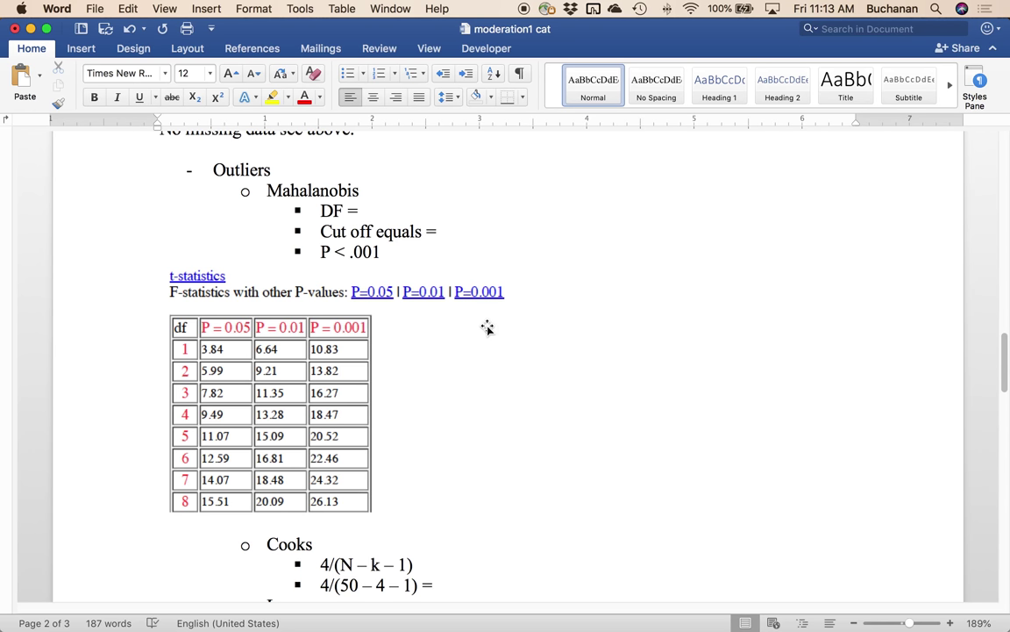
pyautogui.click(367, 212)
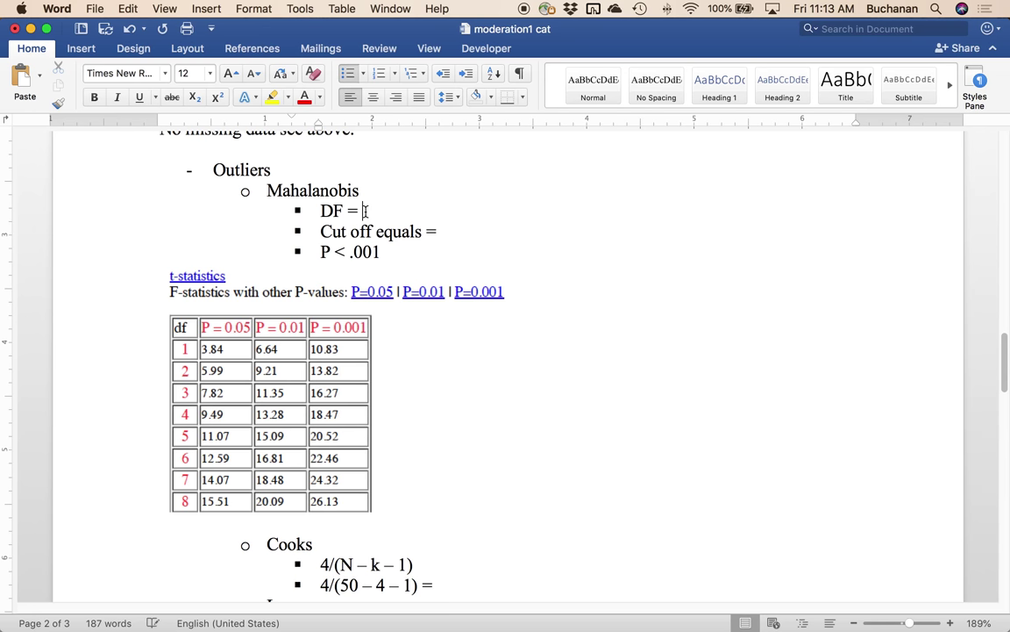
pyautogui.write('number of var')
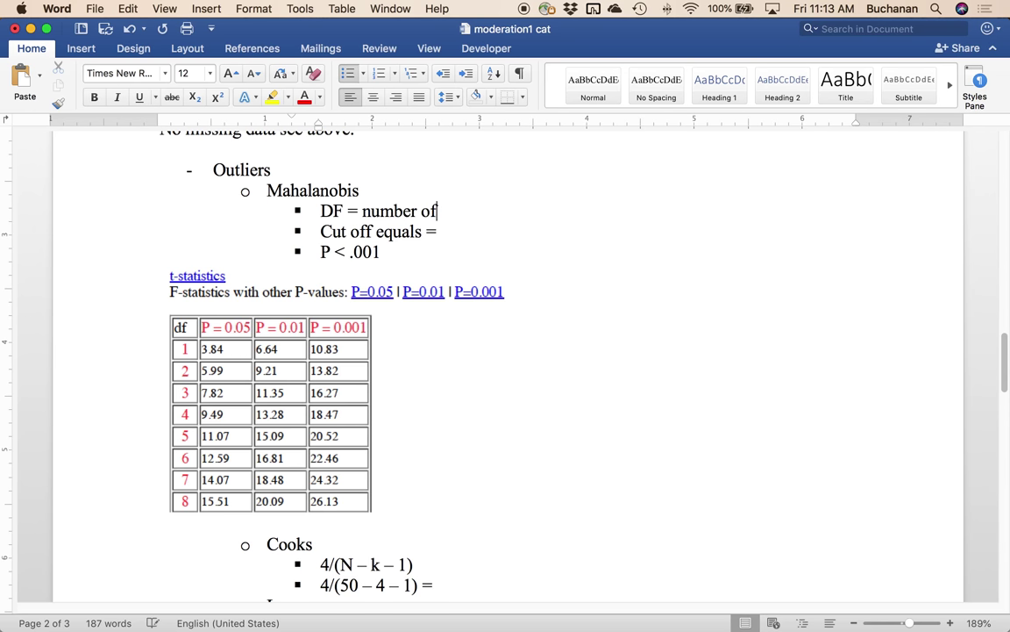
pyautogui.press('BackSpace')
pyautogui.press('BackSpace')
pyautogui.press('BackSpace')
pyautogui.write('IV variables in t')
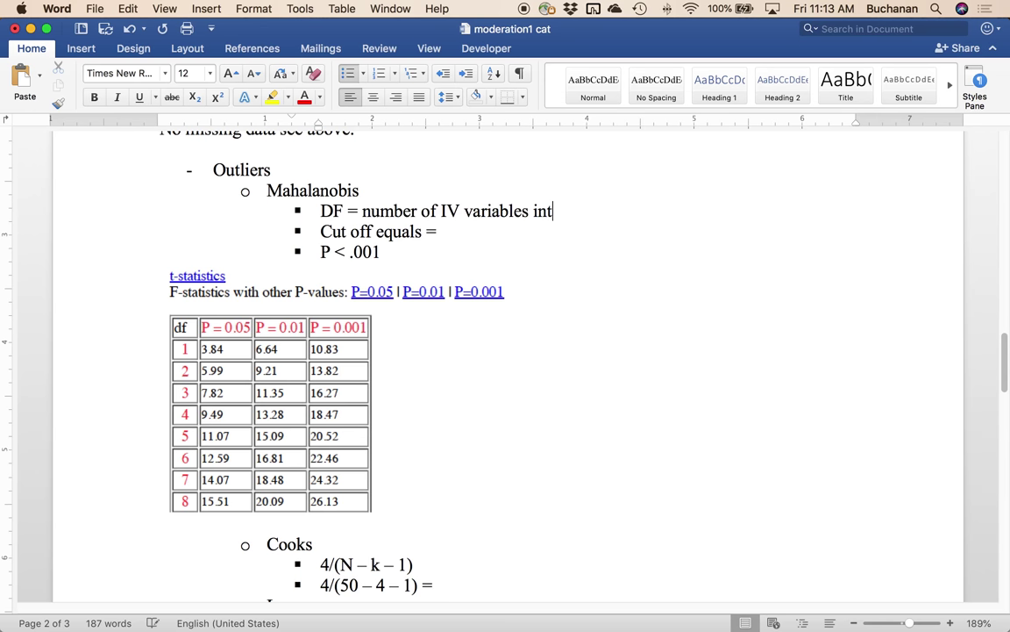
pyautogui.press('BackSpace')
pyautogui.write('the eq')
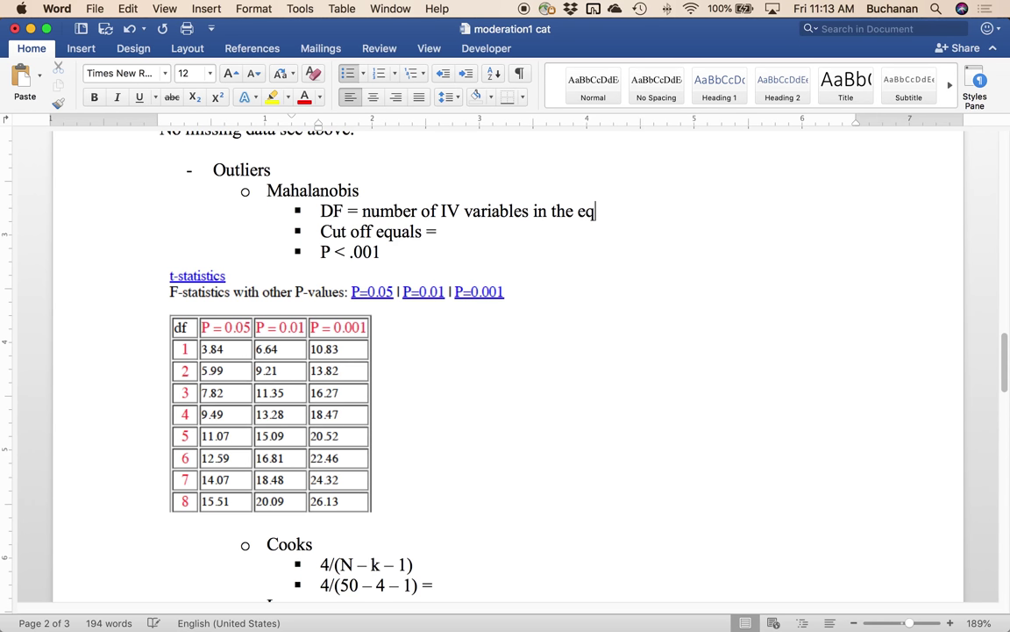
pyautogui.write('uation (1)')
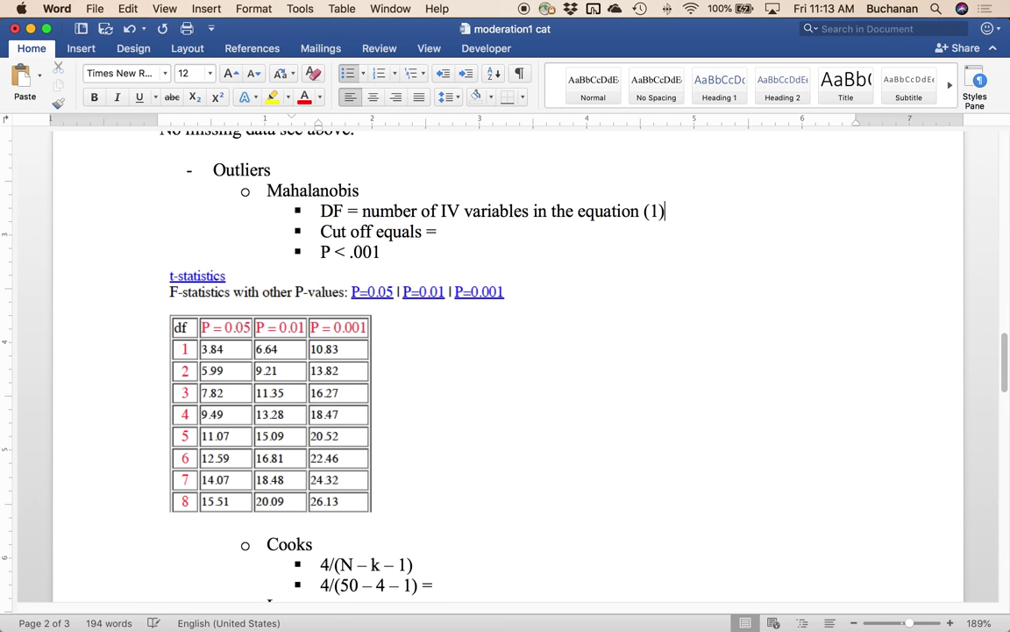
# - Enter 10.83 as the Mahalanobis cut-off value
pyautogui.press('Down')
pyautogui.write('10.83')
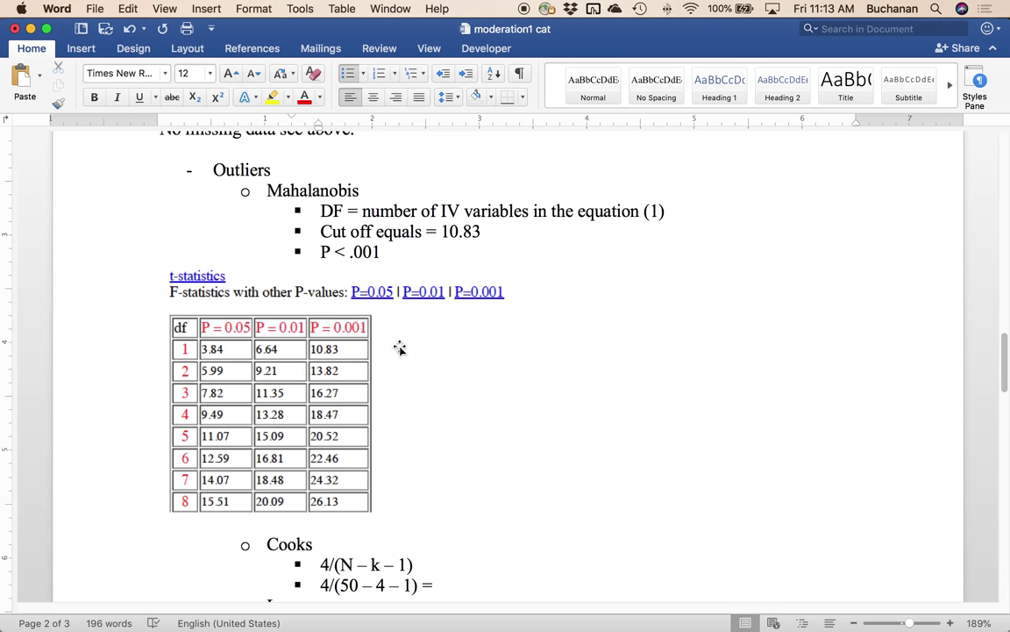
pyautogui.scroll(5, 400, 346)
pyautogui.scroll(-13, 400, 350)
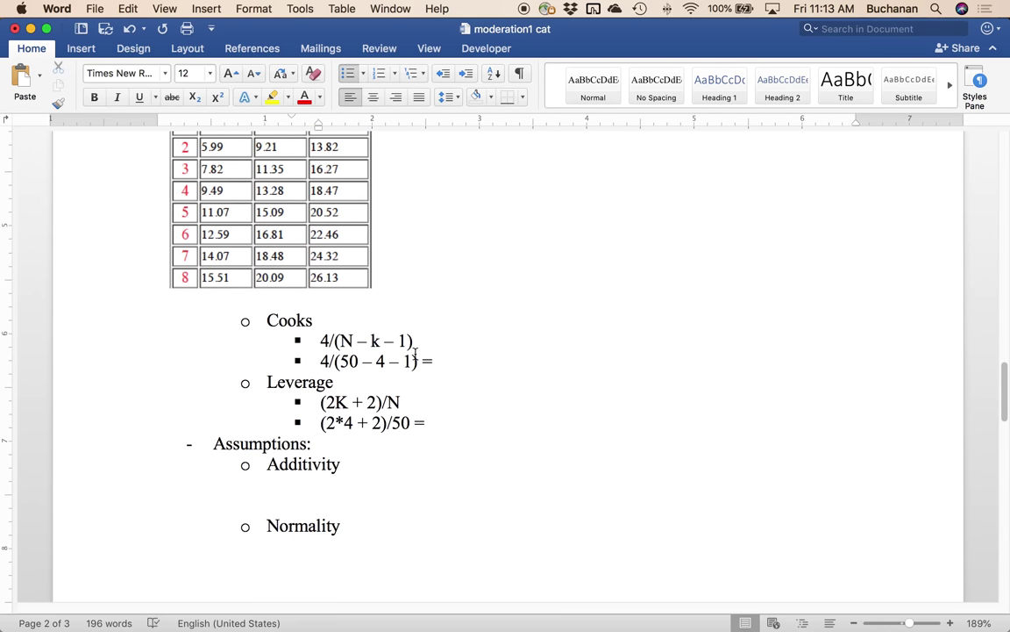
# - Rework the Cook's cut-off to 4/(50 – 1 – 1) = .083
pyautogui.click(456, 366)
pyautogui.doubleClick(380, 362)
pyautogui.write('1')
pyautogui.write('1')
pyautogui.click(444, 362)
pyautogui.write('.083')
# - Complete the leverage cut-off as (2*1 + 2)/50 = .080
pyautogui.click(446, 433)
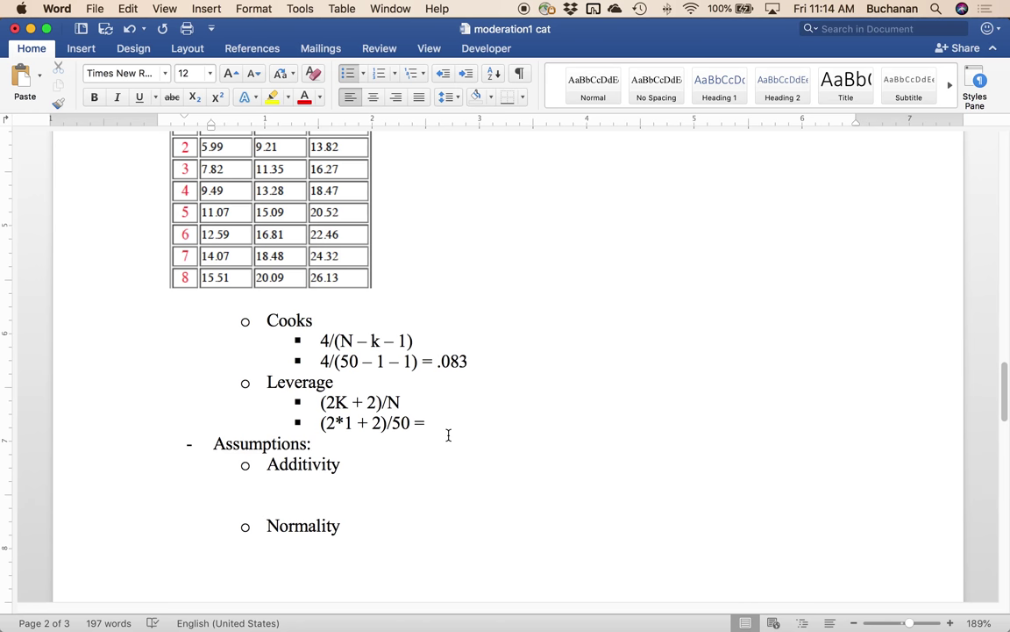
pyautogui.click(450, 424)
pyautogui.write('.080')
pyautogui.moveTo(491, 605)
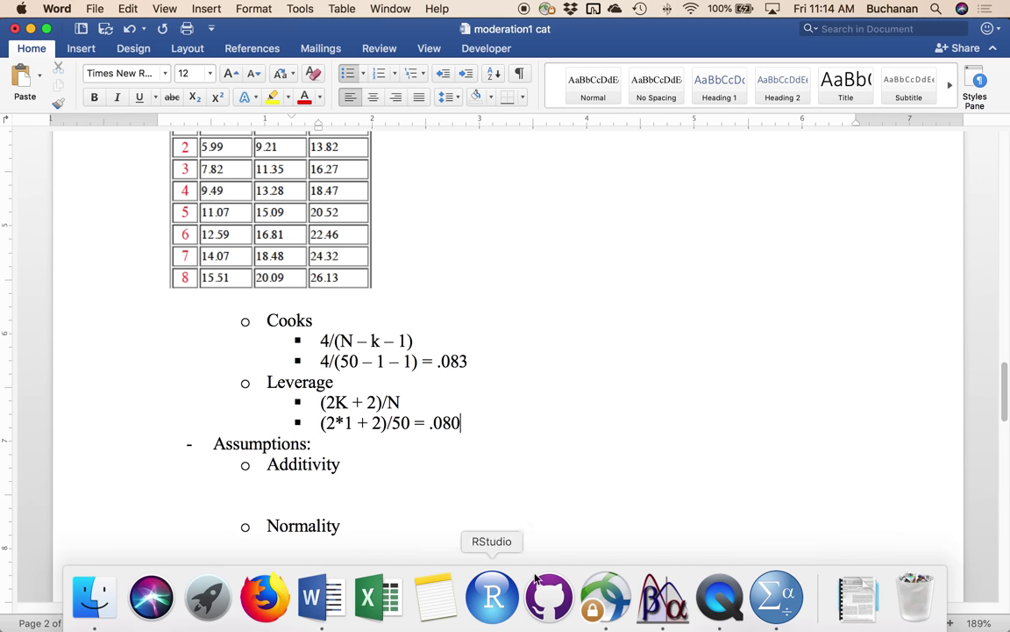
# - Compute bad_mahal as MAH_1 > 10.83 and check the new column in the data
pyautogui.click(776, 596)
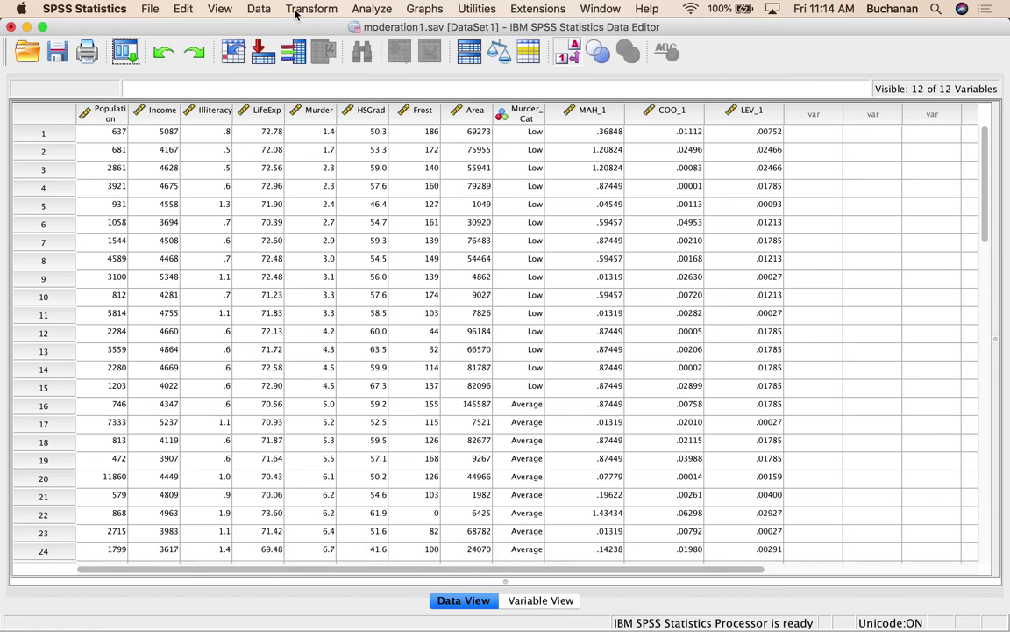
pyautogui.click(295, 10)
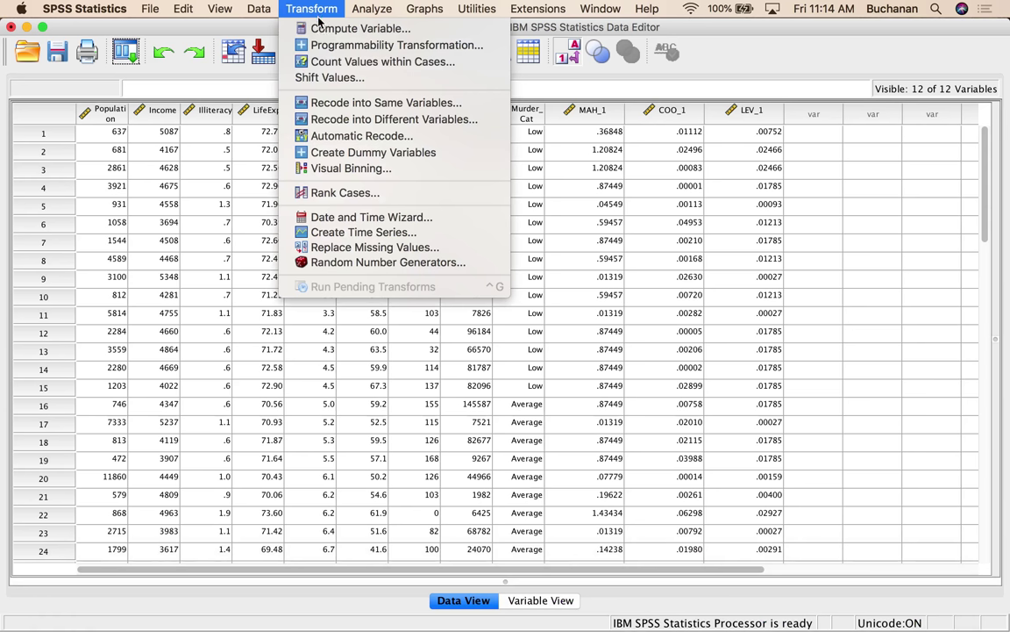
pyautogui.click(323, 29)
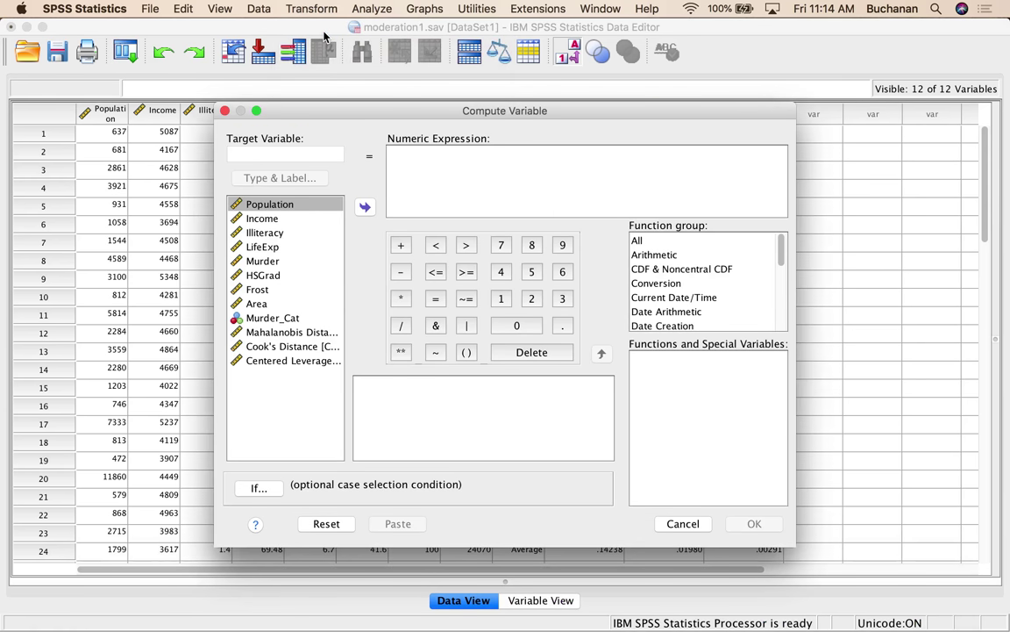
pyautogui.click(293, 150)
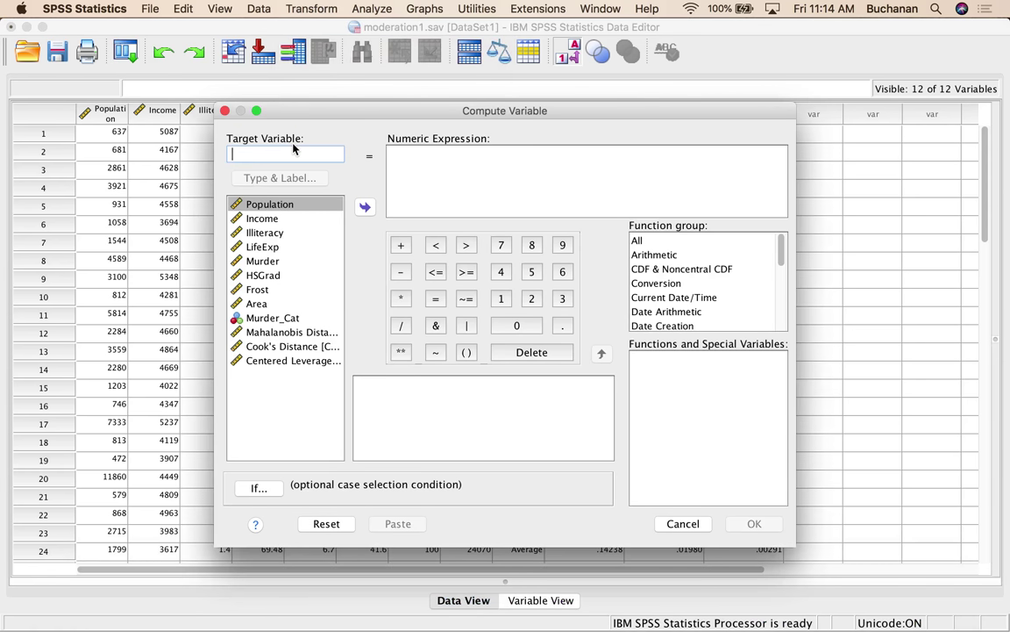
pyautogui.write('bad')
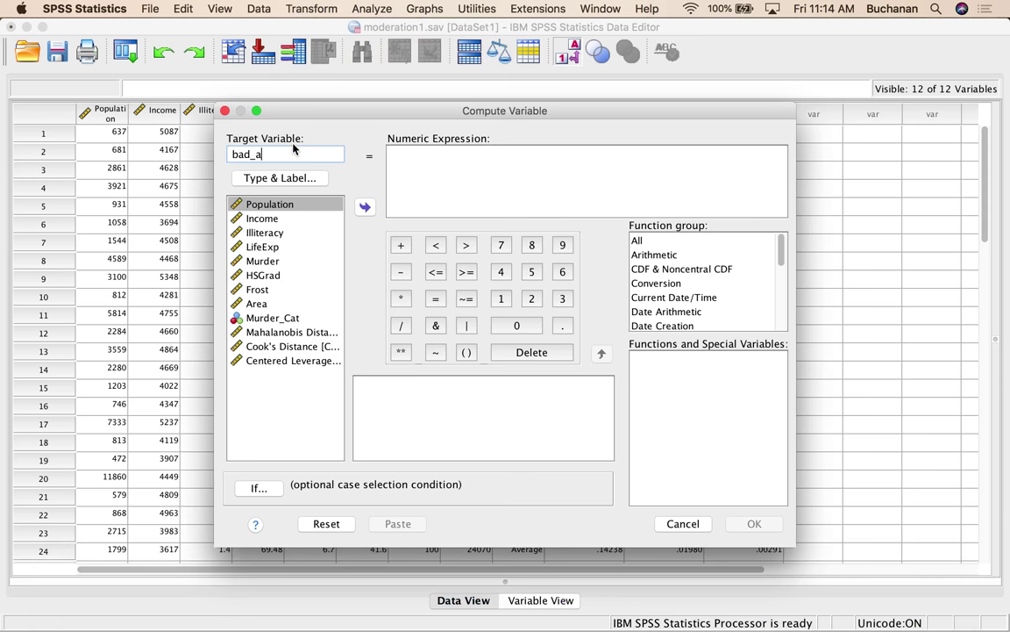
pyautogui.write('_mahal')
pyautogui.doubleClick(295, 334)
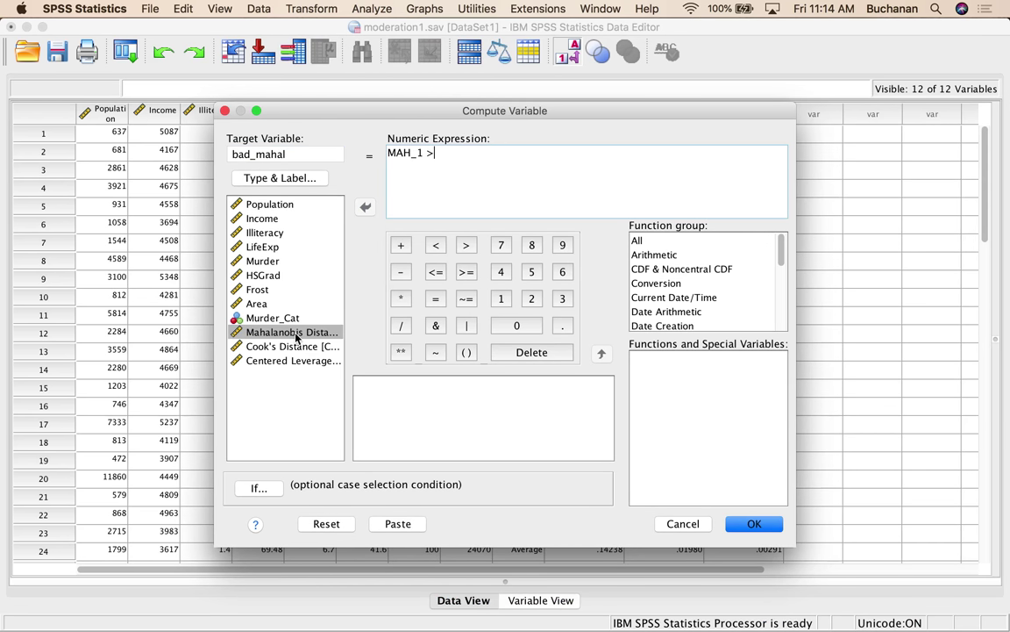
pyautogui.write('> 10.83')
pyautogui.click(744, 521)
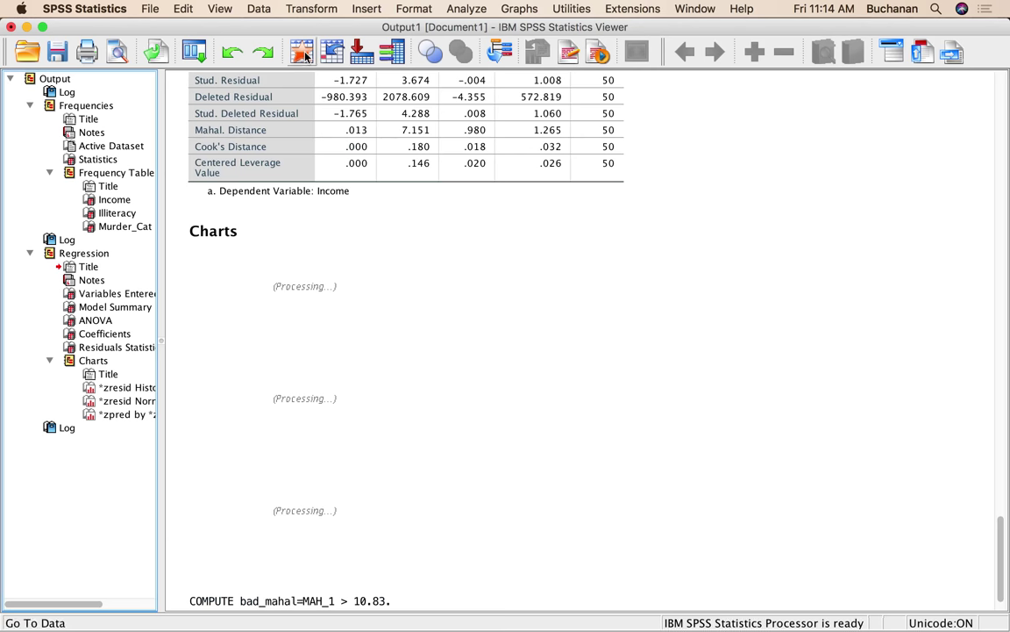
pyautogui.click(303, 53)
pyautogui.scroll(-3, 772, 235)
pyautogui.scroll(-10, 808, 236)
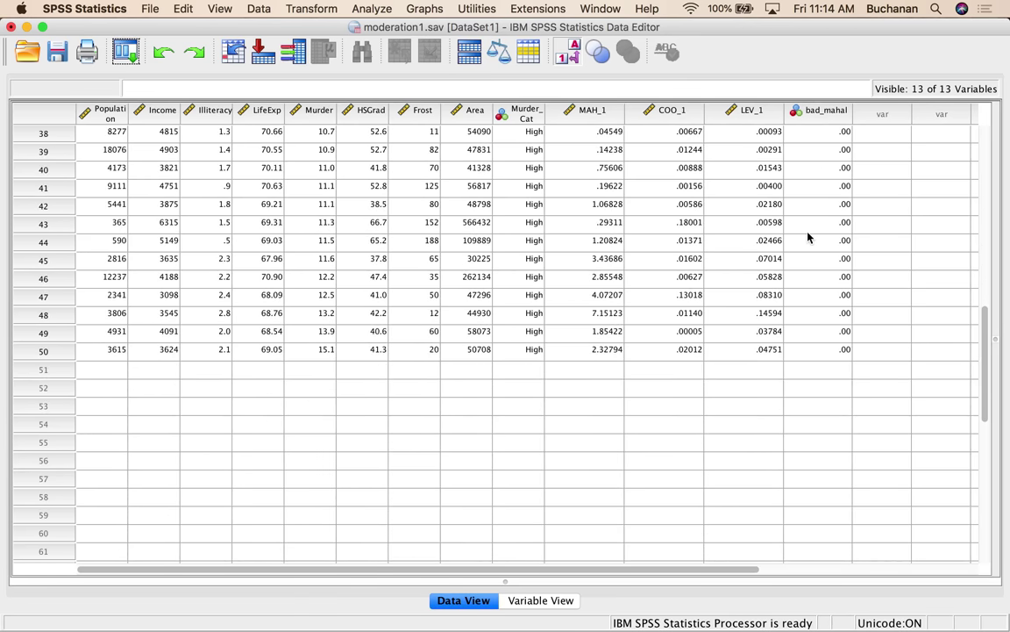
pyautogui.scroll(10, 808, 236)
pyautogui.hscroll(5, 808, 237)
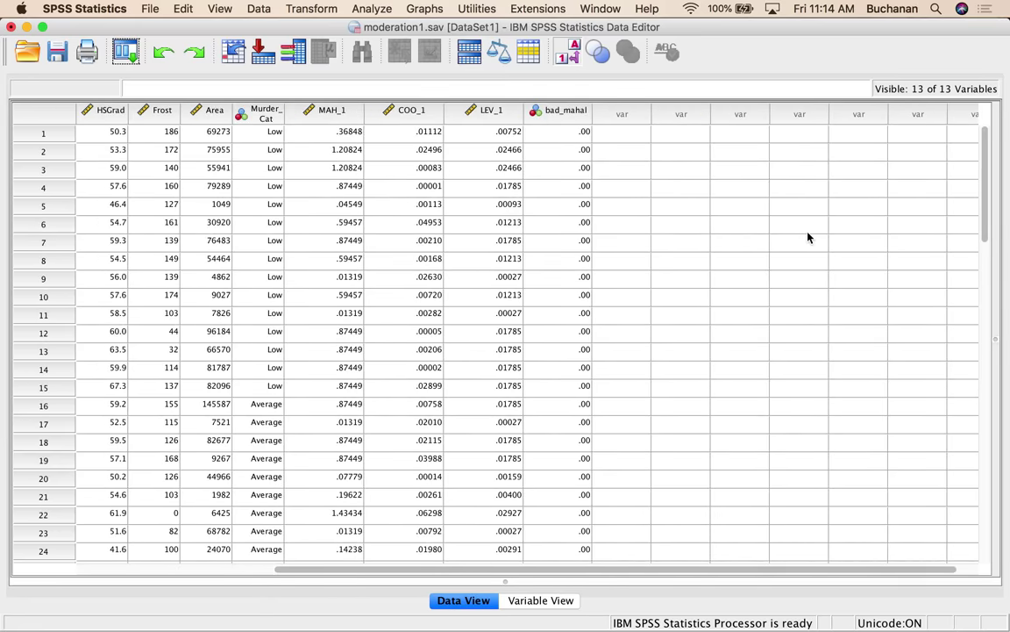
pyautogui.hscroll(-5, 808, 236)
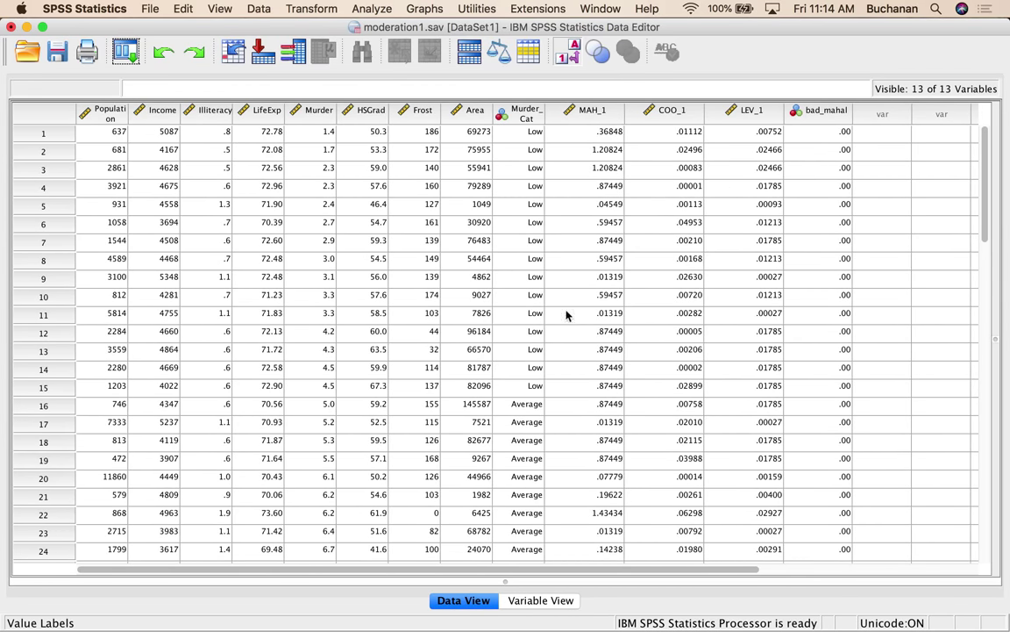
# - Compute bad_cooks as COO_1 > .083 and check the new column in the data
pyautogui.click(380, 11)
pyautogui.moveTo(312, 9)
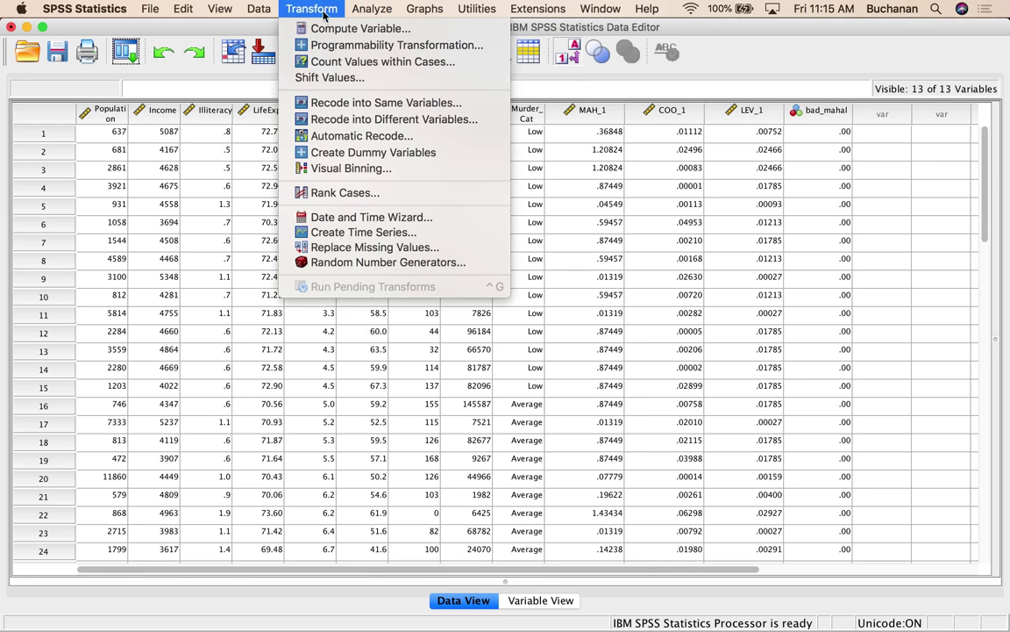
pyautogui.click(355, 25)
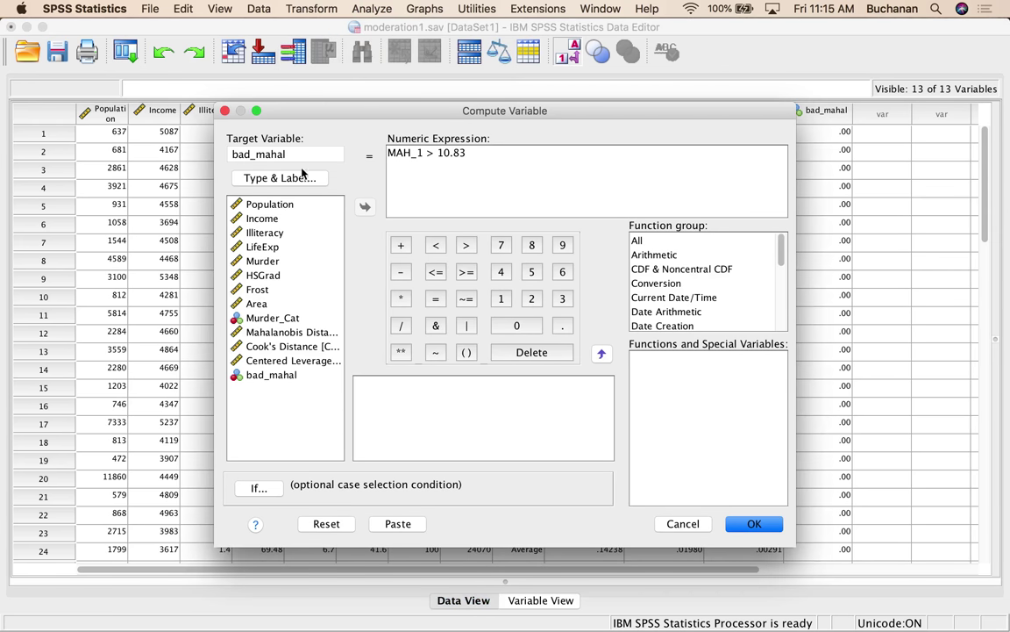
pyautogui.doubleClick(294, 150)
pyautogui.press('Right')
pyautogui.press('BackSpace')
pyautogui.press('BackSpace')
pyautogui.press('BackSpace')
pyautogui.press('BackSpace')
pyautogui.press('BackSpace')
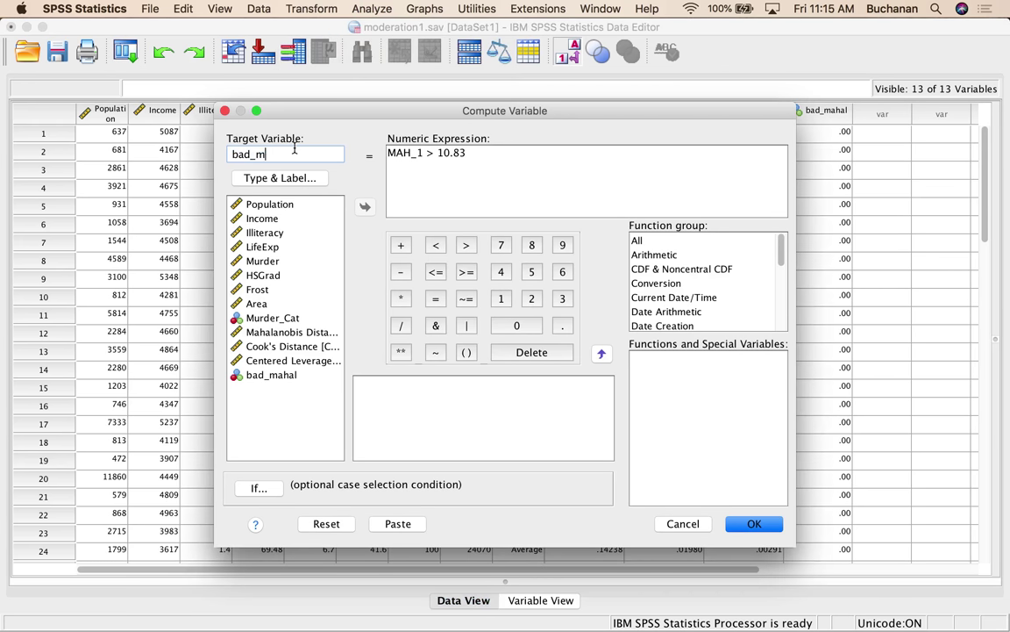
pyautogui.write('cooks')
pyautogui.moveTo(469, 153); pyautogui.dragTo(321, 138)
pyautogui.press('BackSpace')
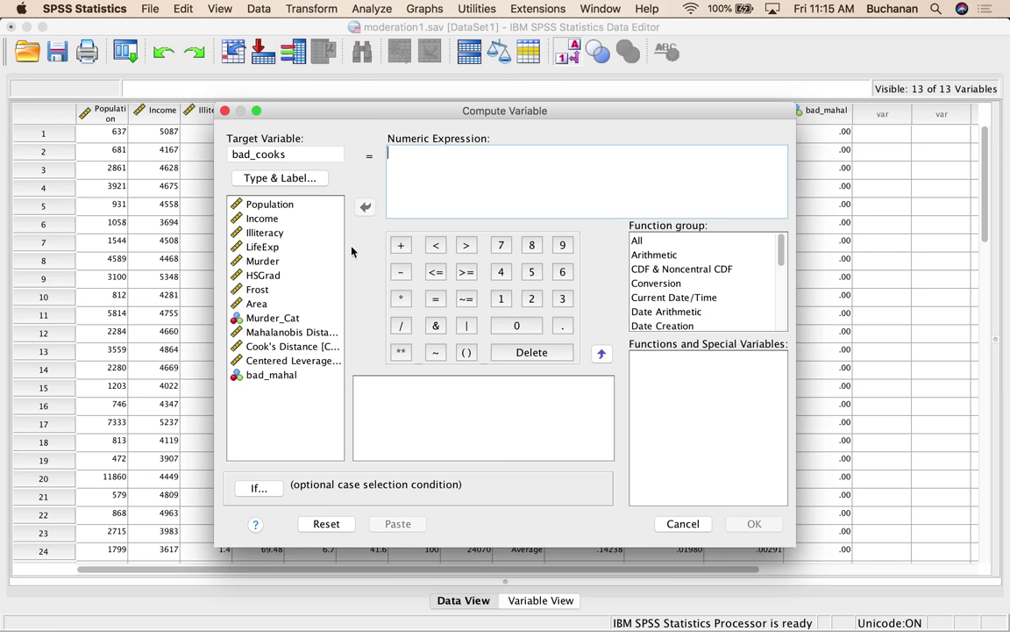
pyautogui.doubleClick(311, 347)
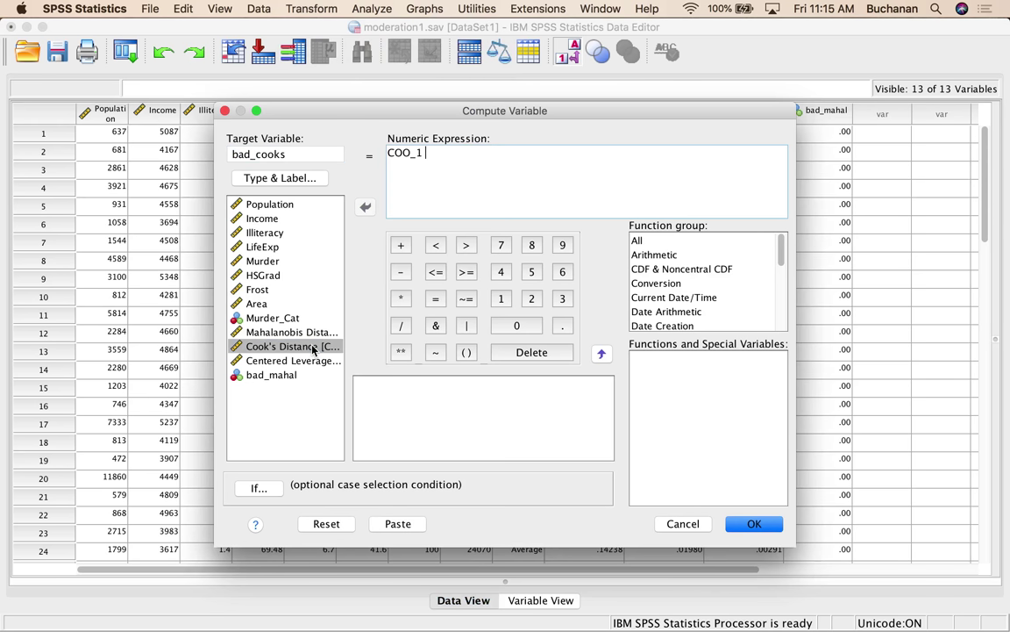
pyautogui.write('> .083')
pyautogui.click(754, 525)
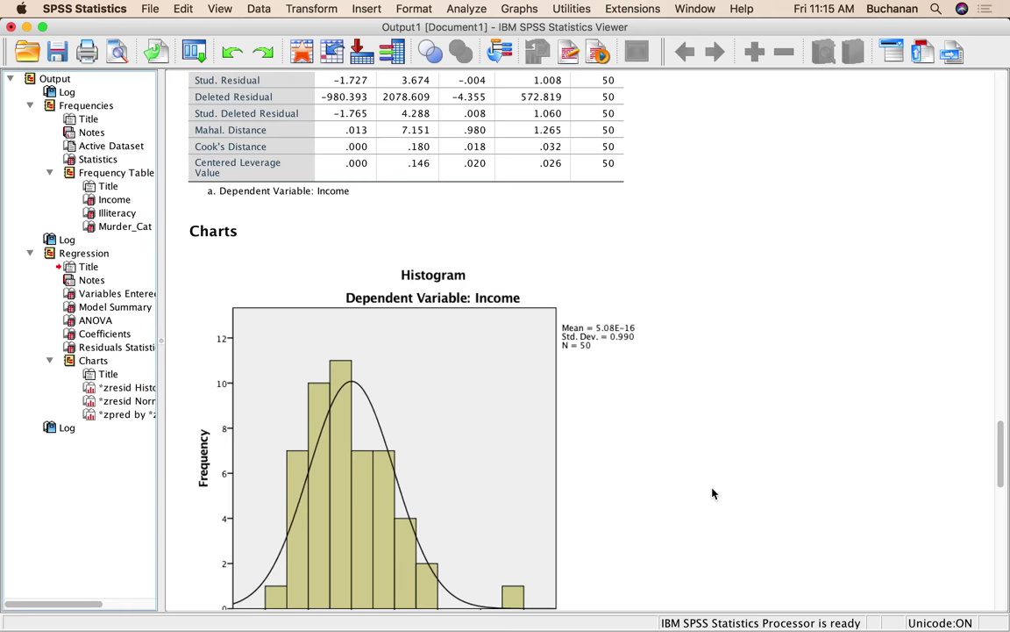
pyautogui.click(274, 48)
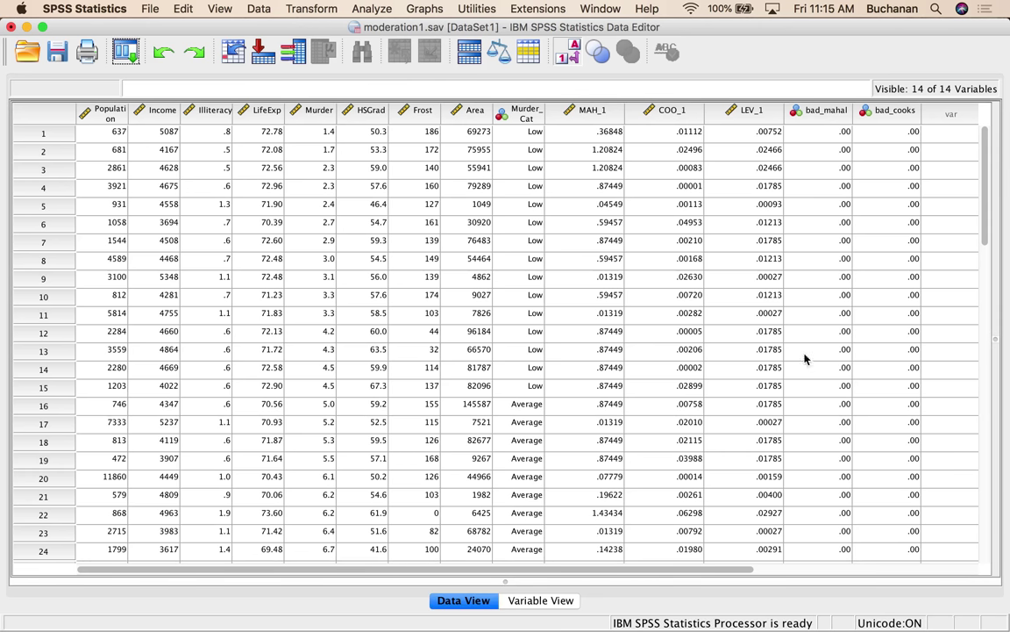
pyautogui.scroll(-5, 789, 299)
pyautogui.scroll(5, 848, 300)
# - Compute bad_lev as LEV_1 > .080 and scan the data for flagged cases
pyautogui.click(361, 11)
pyautogui.moveTo(312, 10)
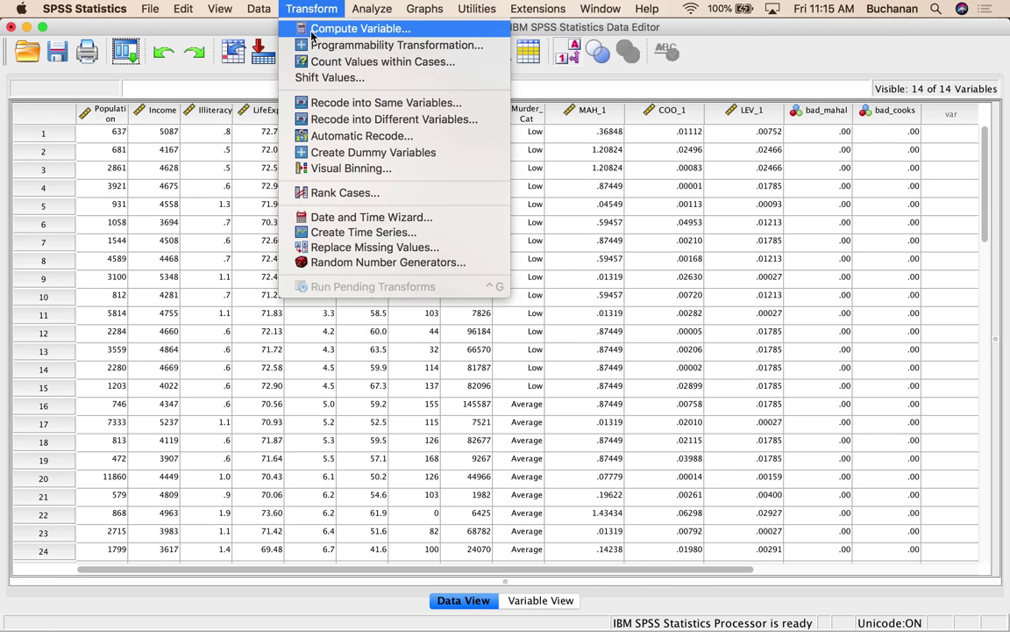
pyautogui.click(351, 28)
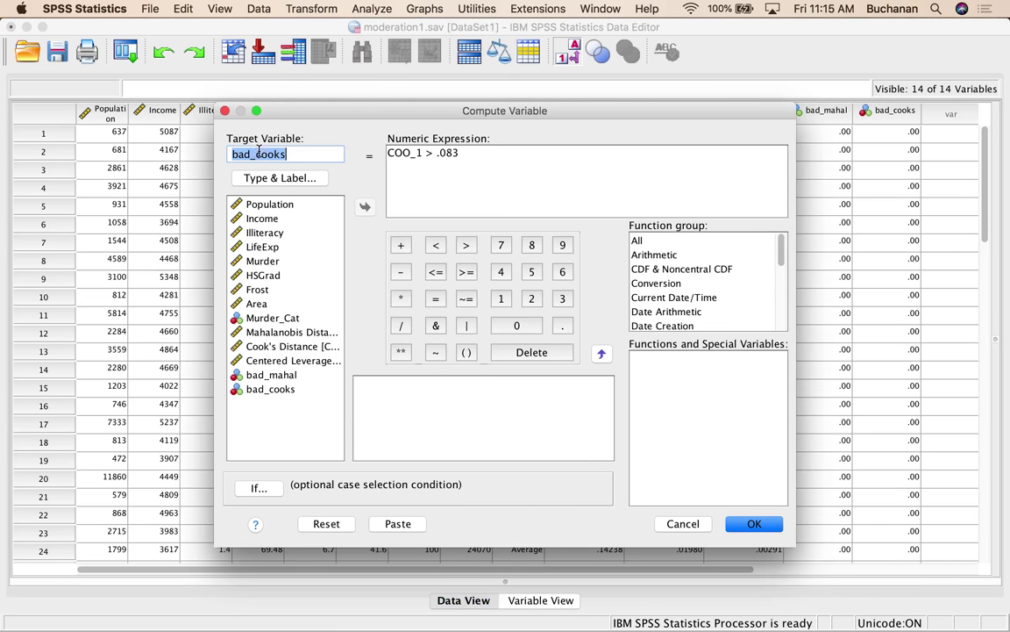
pyautogui.moveTo(231, 154); pyautogui.dragTo(249, 154)
pyautogui.press('Right')
pyautogui.press('BackSpace')
pyautogui.press('BackSpace')
pyautogui.press('BackSpace')
pyautogui.press('BackSpace')
pyautogui.press('BackSpace')
pyautogui.write('lev')
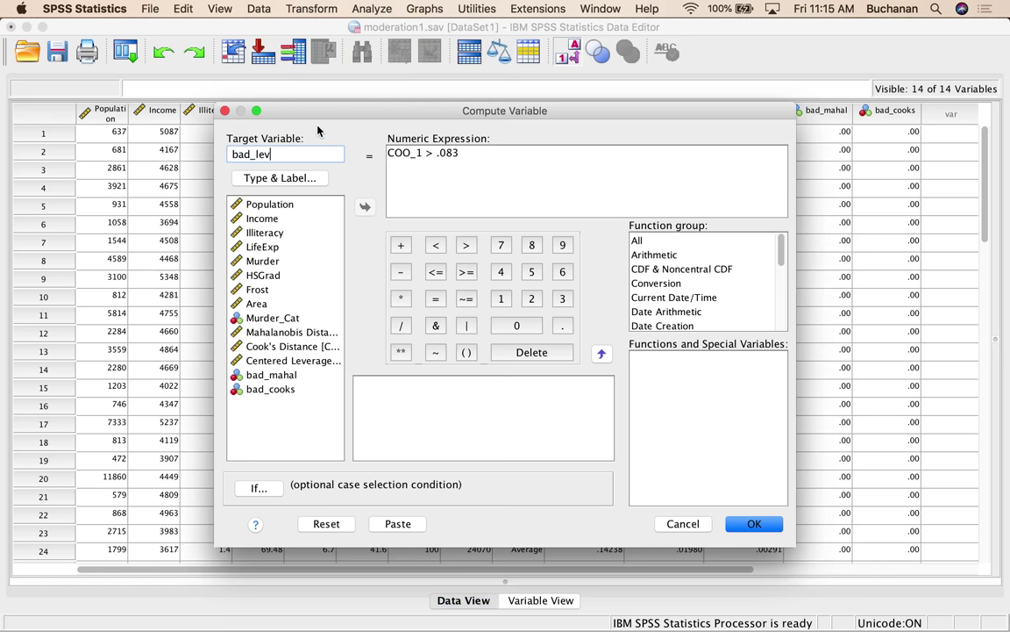
pyautogui.moveTo(458, 153); pyautogui.dragTo(372, 151)
pyautogui.press('BackSpace')
pyautogui.doubleClick(293, 361)
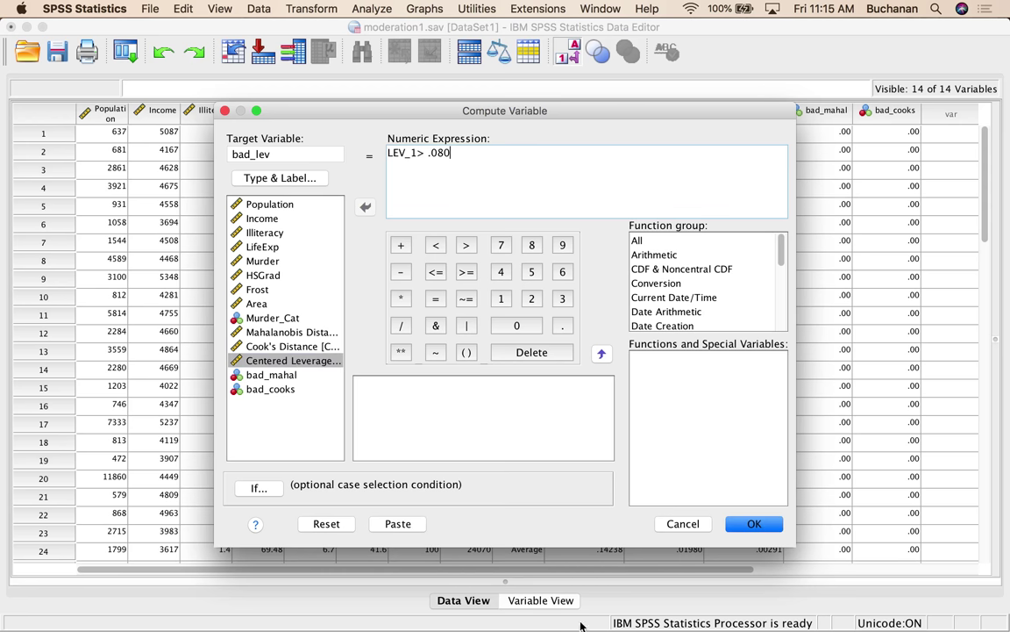
pyautogui.click(743, 523)
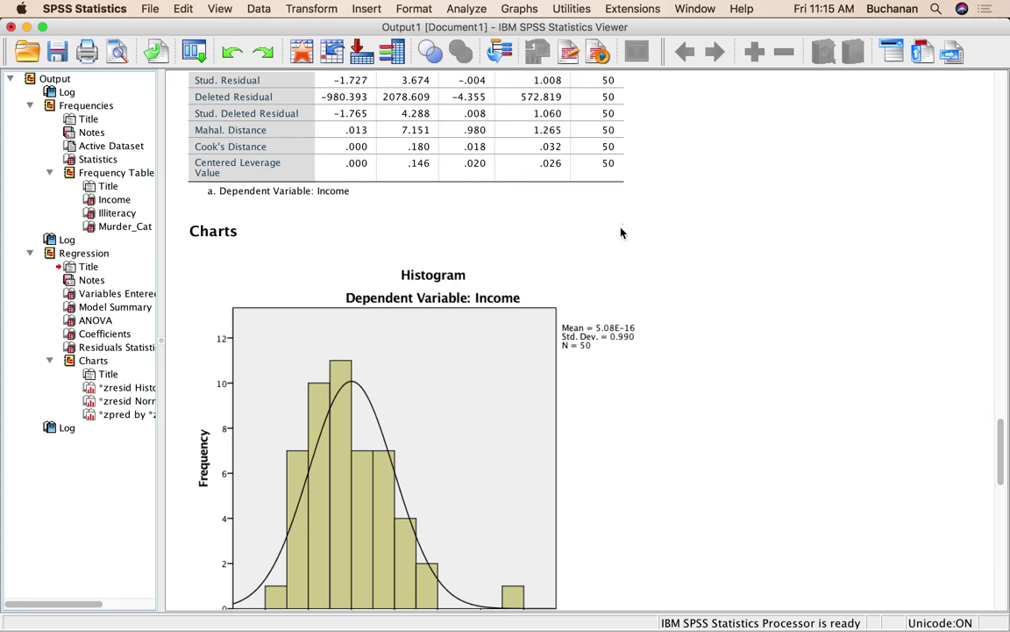
pyautogui.click(194, 52)
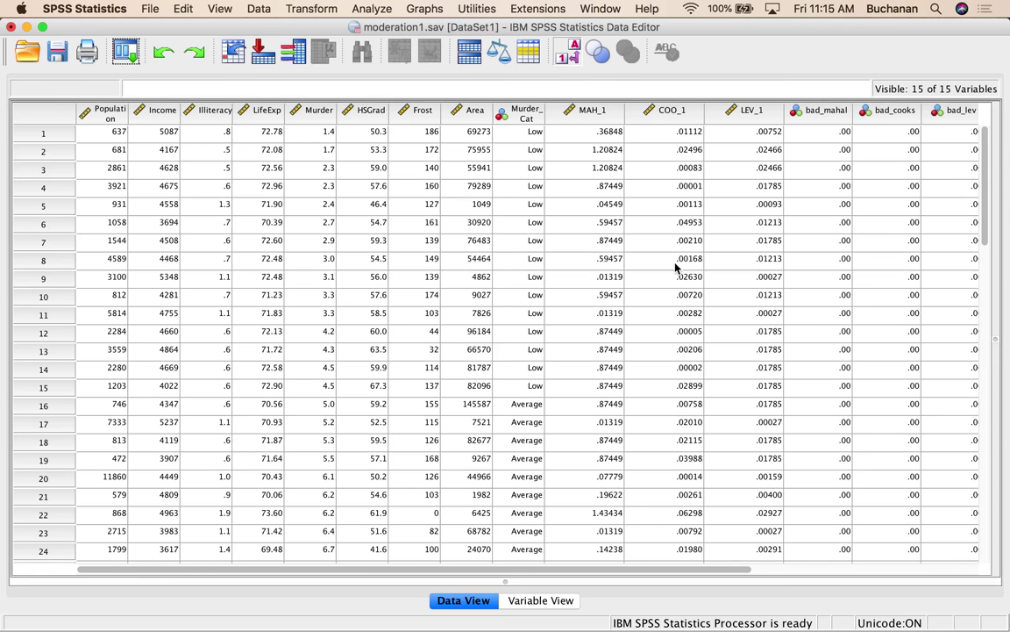
pyautogui.hscroll(5, 675, 267)
pyautogui.scroll(-10, 676, 268)
pyautogui.scroll(-4, 675, 267)
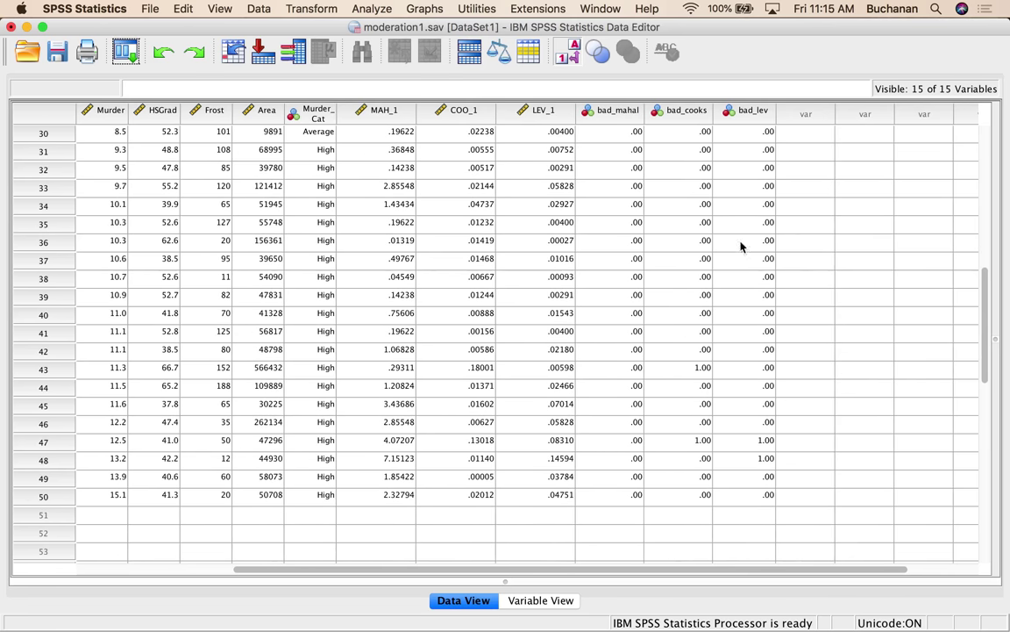
pyautogui.scroll(10, 668, 253)
pyautogui.hscroll(-3, 668, 253)
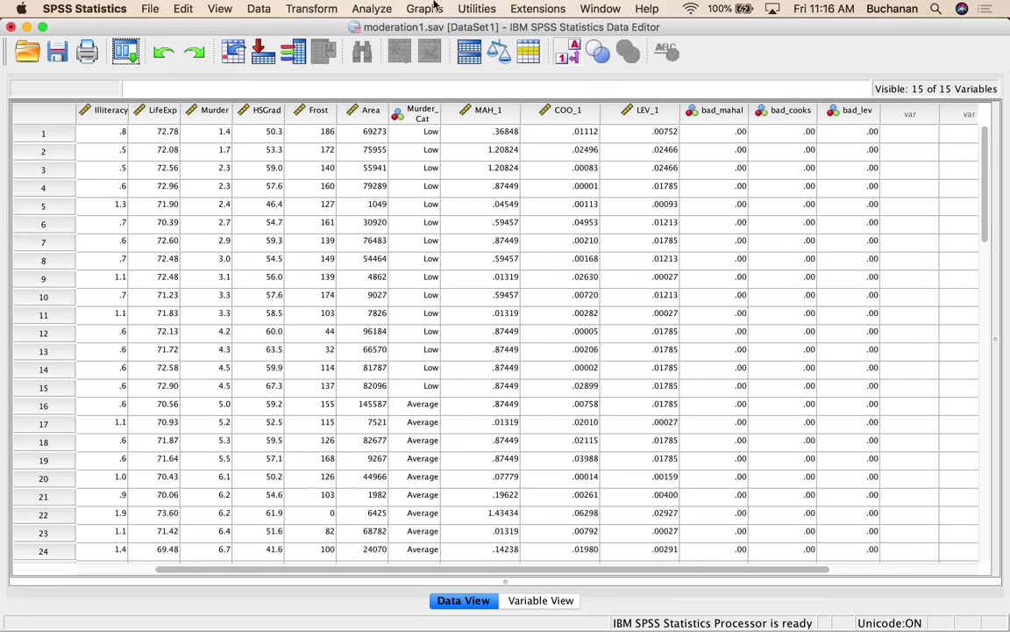
# - Compute bad_total as bad_mahal + bad_cooks + bad_lev
pyautogui.click(313, 8)
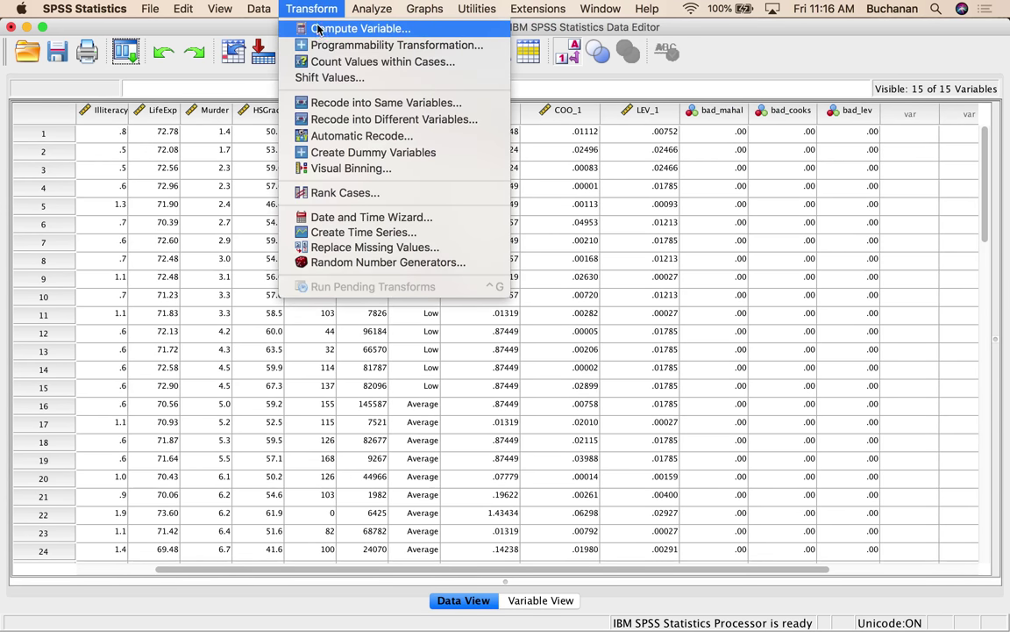
pyautogui.click(323, 29)
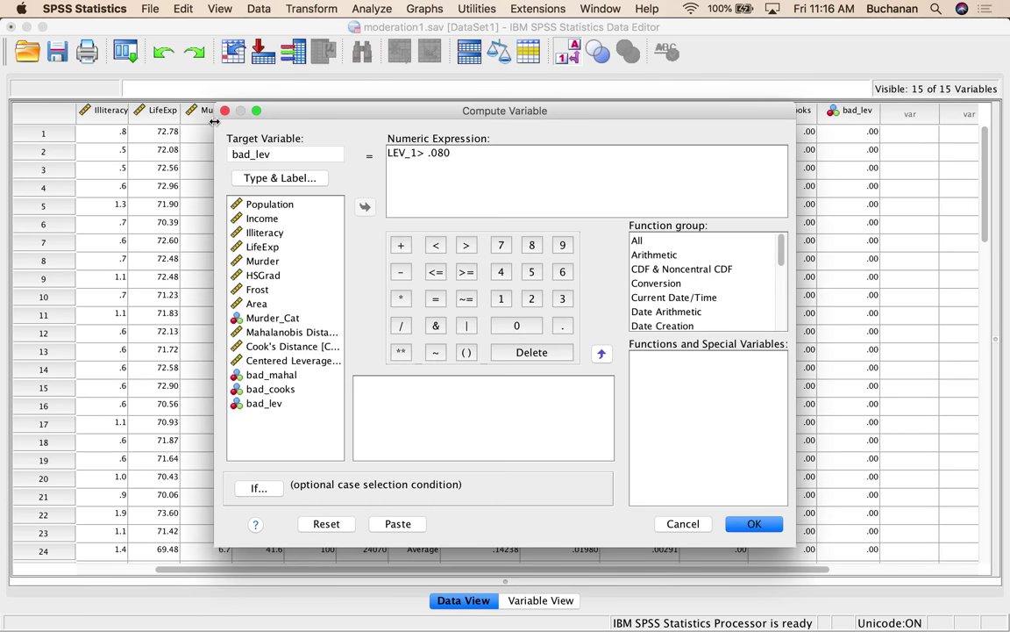
pyautogui.doubleClick(254, 153)
pyautogui.moveTo(253, 153); pyautogui.dragTo(272, 154)
pyautogui.write('tota')
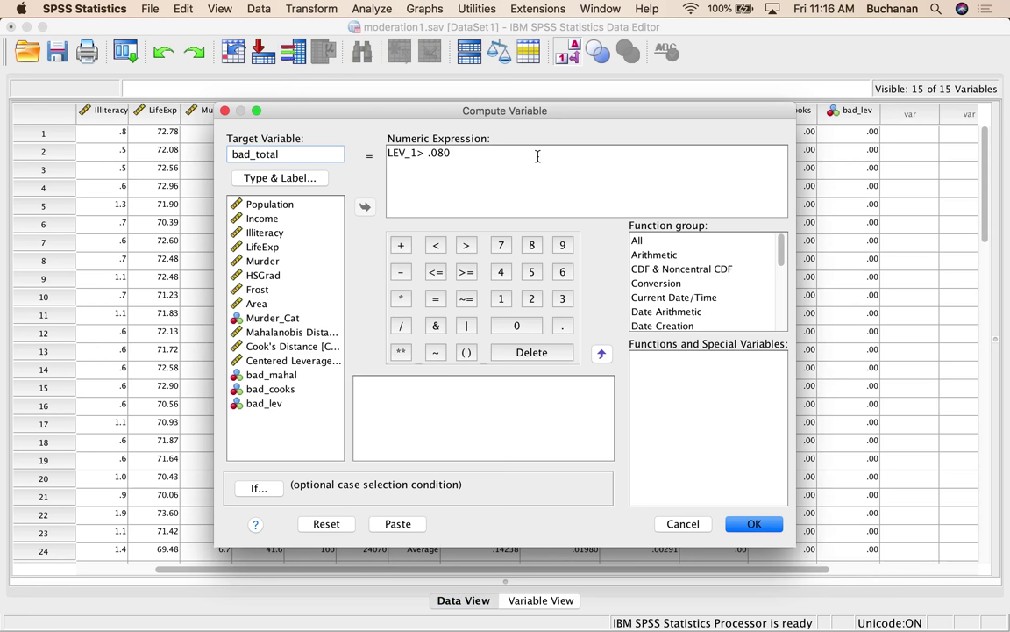
pyautogui.moveTo(533, 155); pyautogui.dragTo(383, 153)
pyautogui.press('BackSpace')
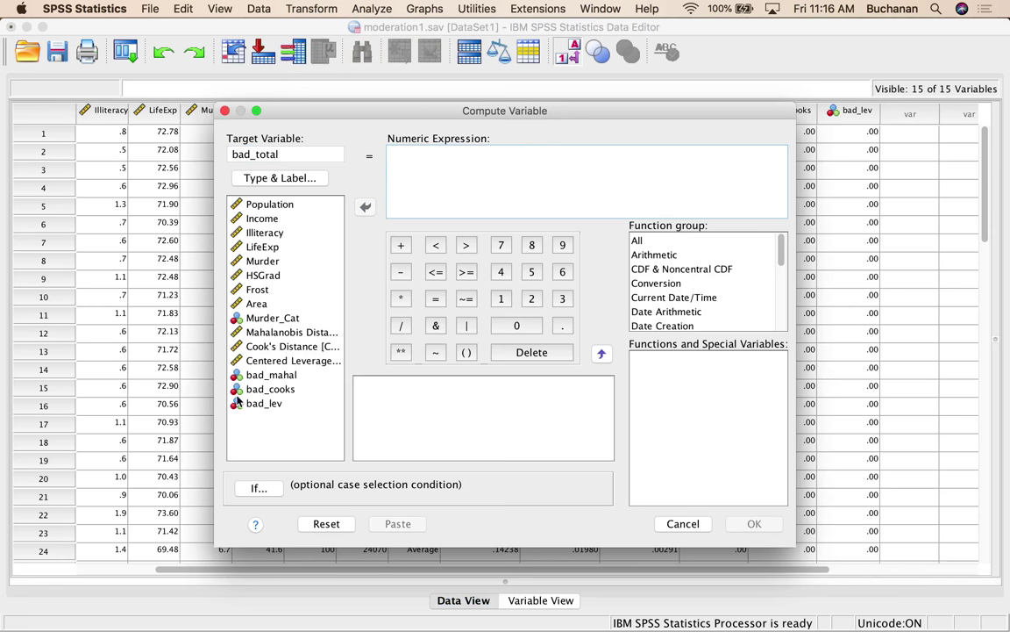
pyautogui.doubleClick(280, 375)
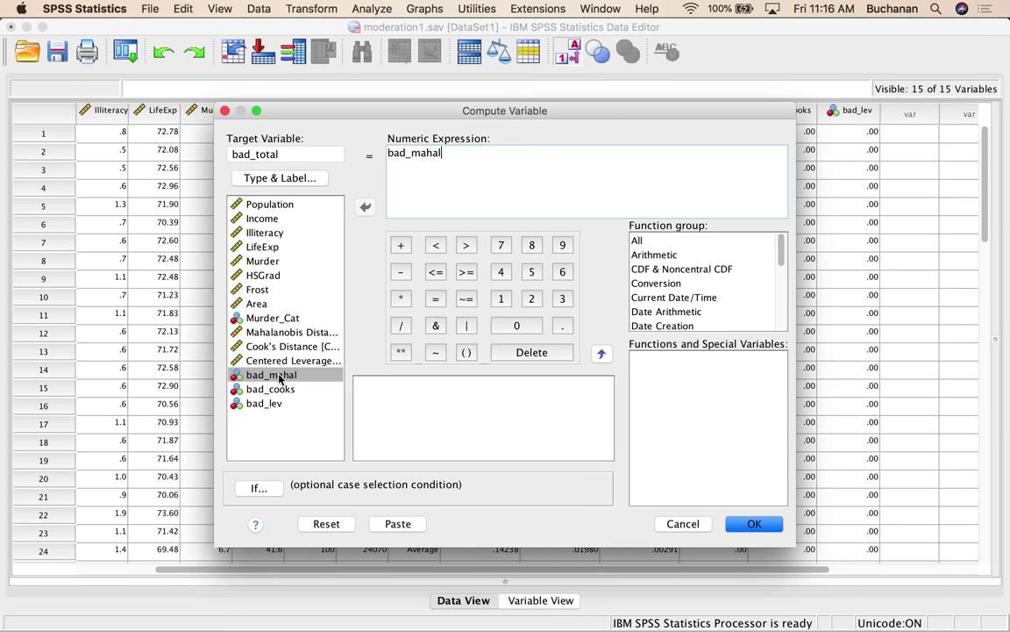
pyautogui.write('+')
pyautogui.doubleClick(265, 403)
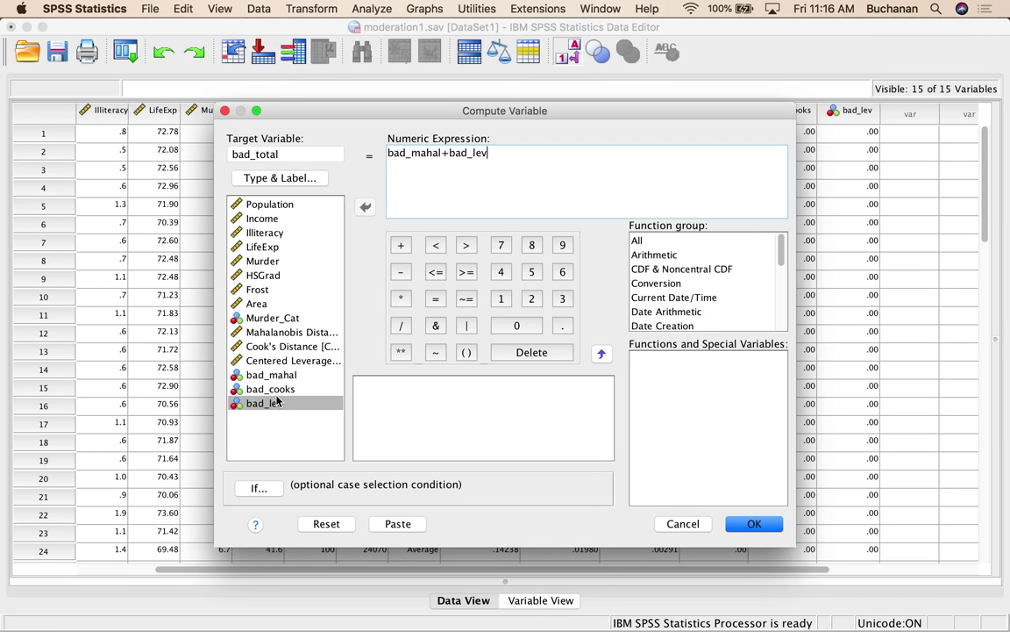
pyautogui.press('BackSpace')
pyautogui.press('BackSpace')
pyautogui.press('BackSpace')
pyautogui.doubleClick(265, 389)
pyautogui.write('+')
pyautogui.doubleClick(273, 405)
pyautogui.click(731, 524)
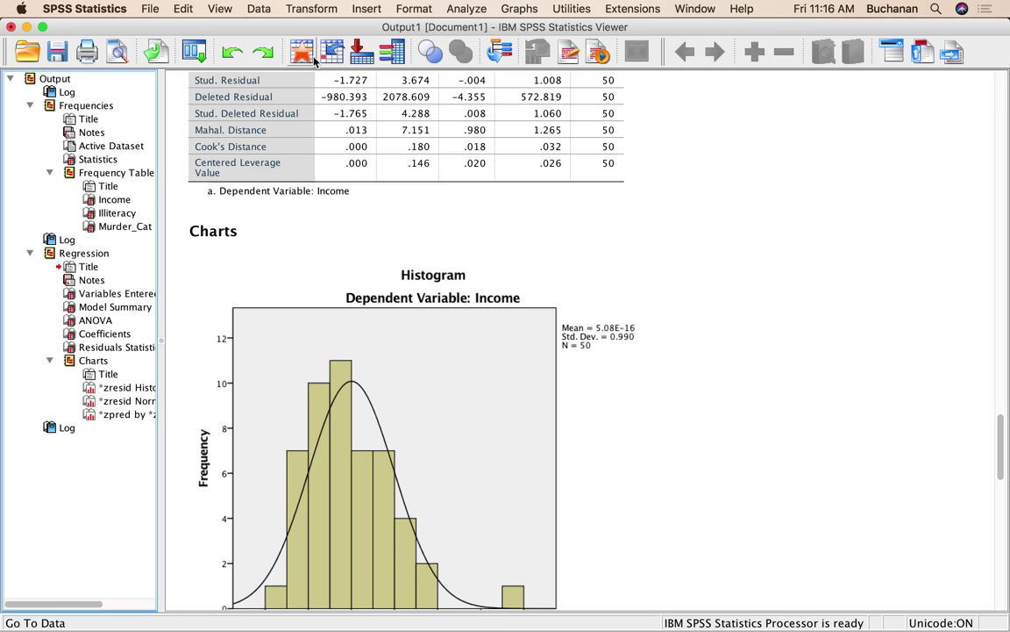
# - Sort the cases by bad_total in descending order
pyautogui.click(314, 58)
pyautogui.hscroll(3, 424, 218)
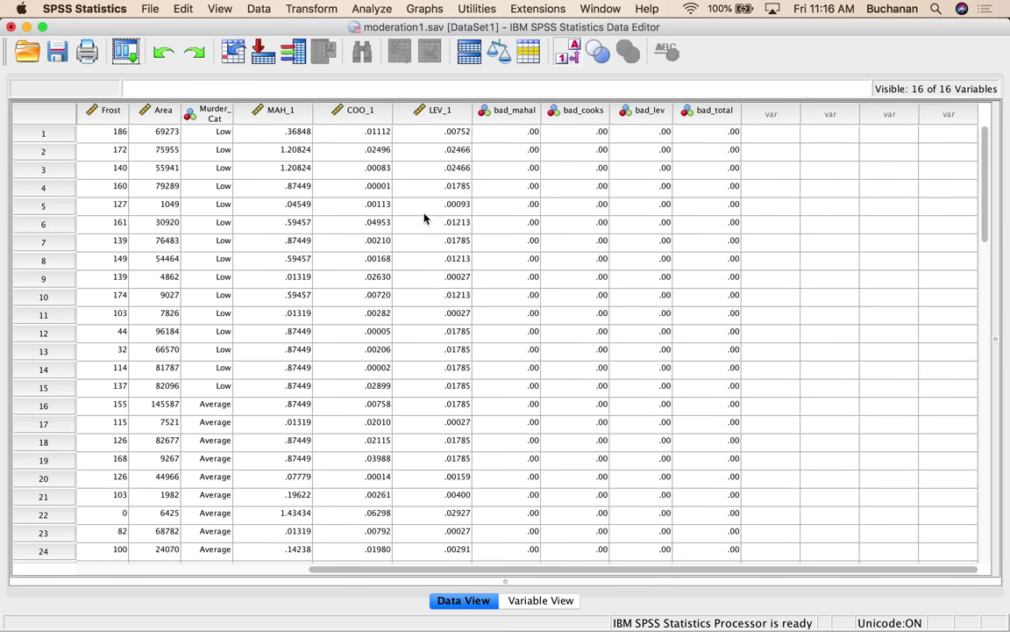
pyautogui.rightClick(709, 112)
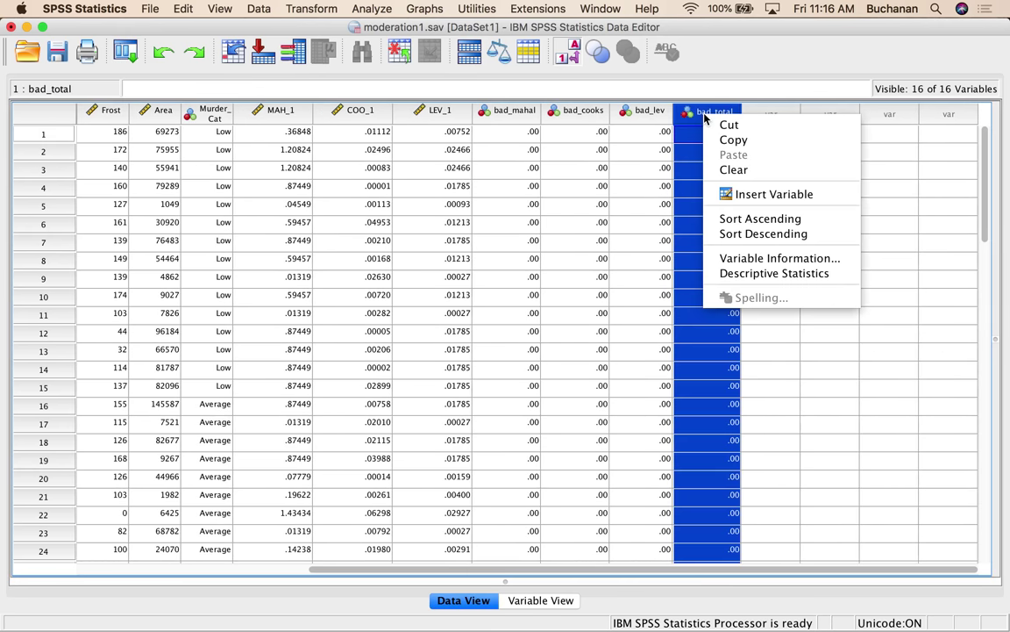
pyautogui.click(728, 234)
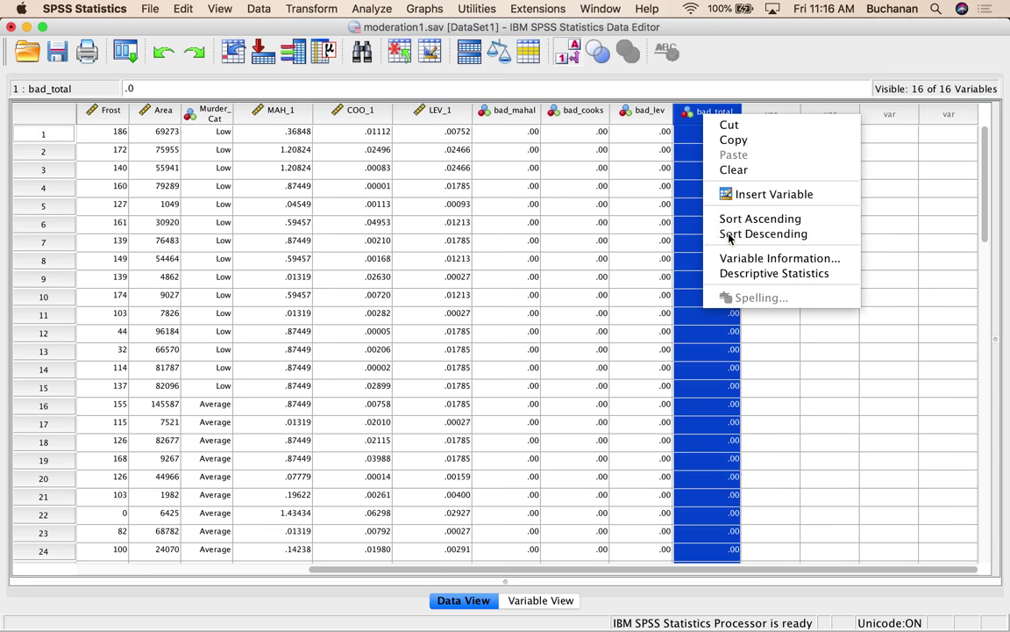
pyautogui.click(247, 9)
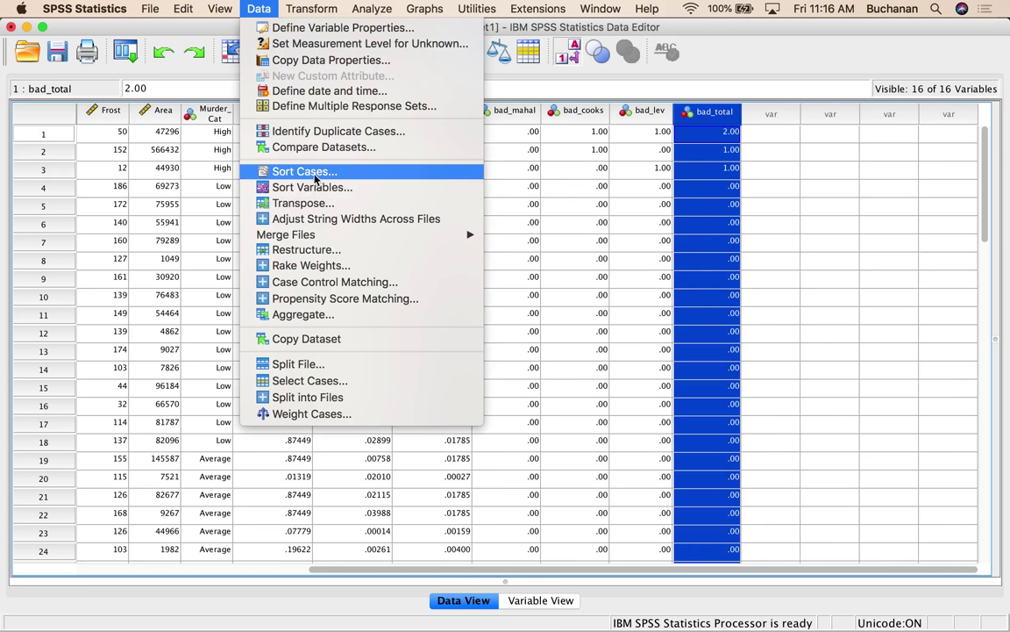
pyautogui.click(568, 184)
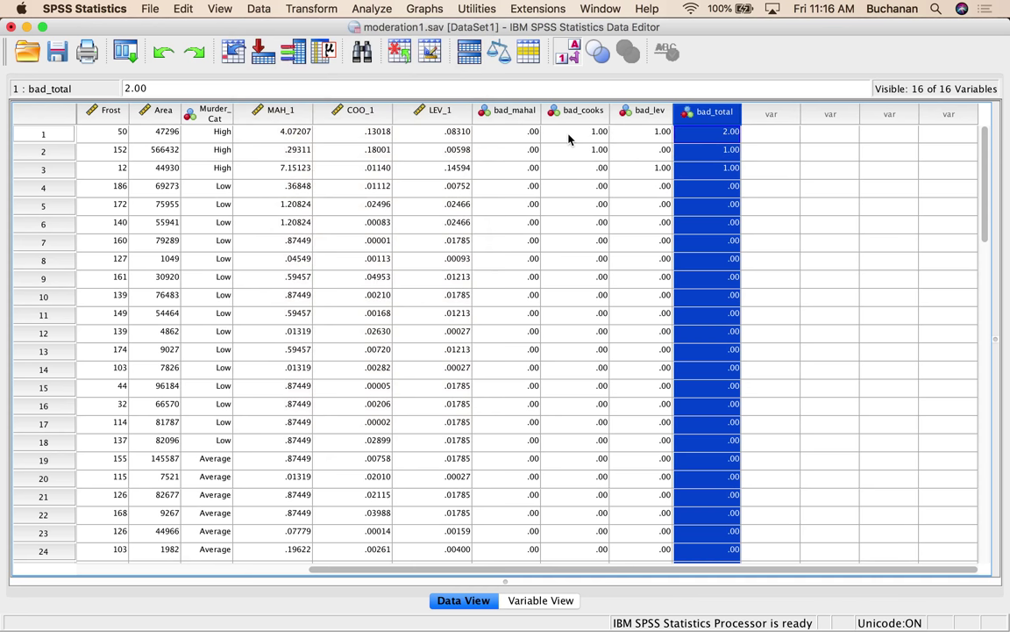
pyautogui.hscroll(-8, 568, 139)
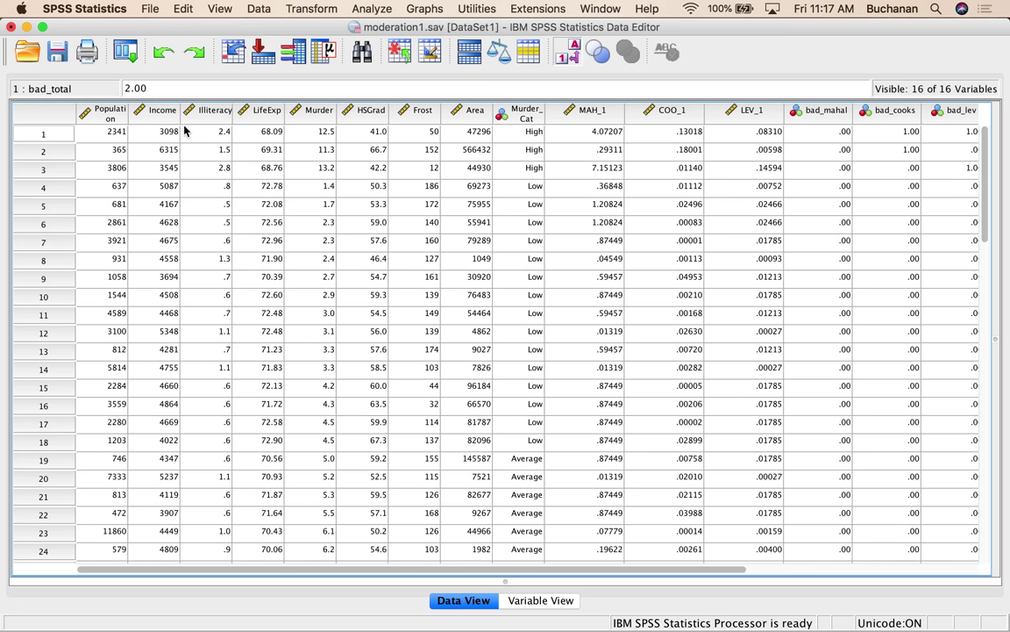
pyautogui.hscroll(10, 336, 205)
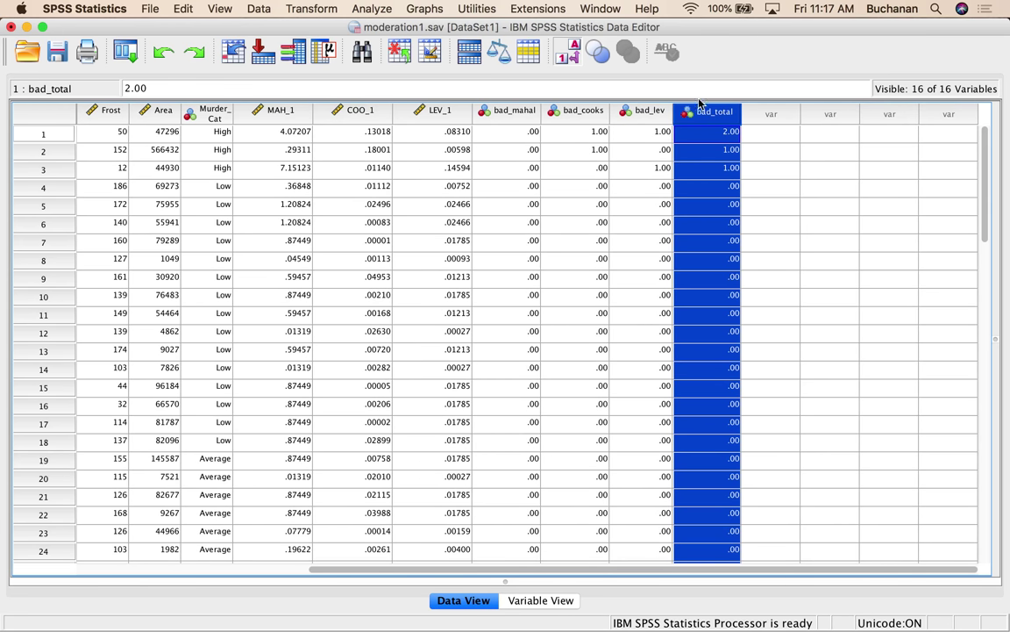
pyautogui.click(694, 136)
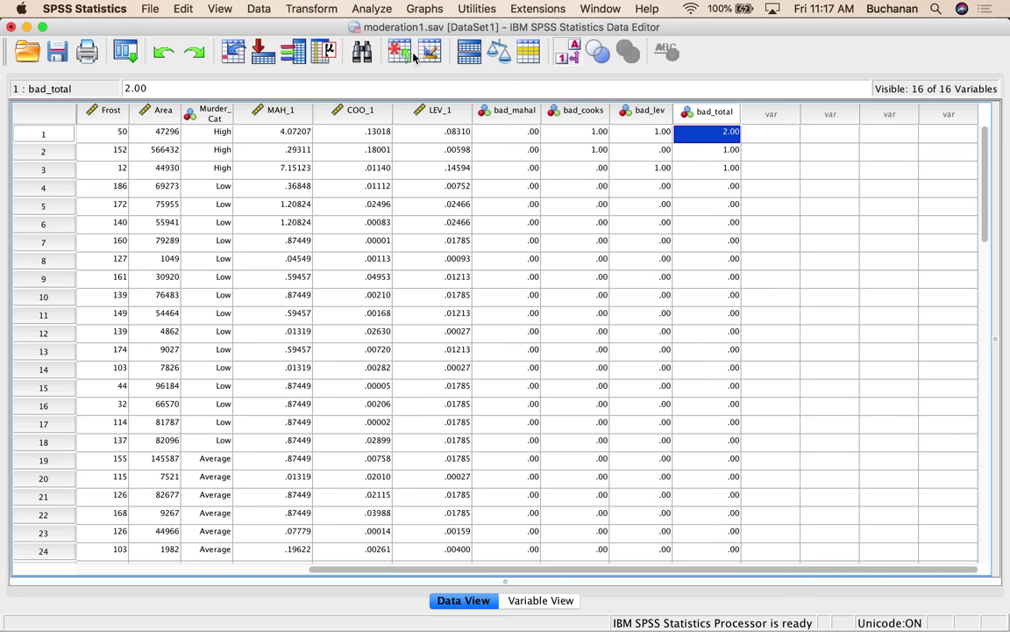
pyautogui.click(260, 8)
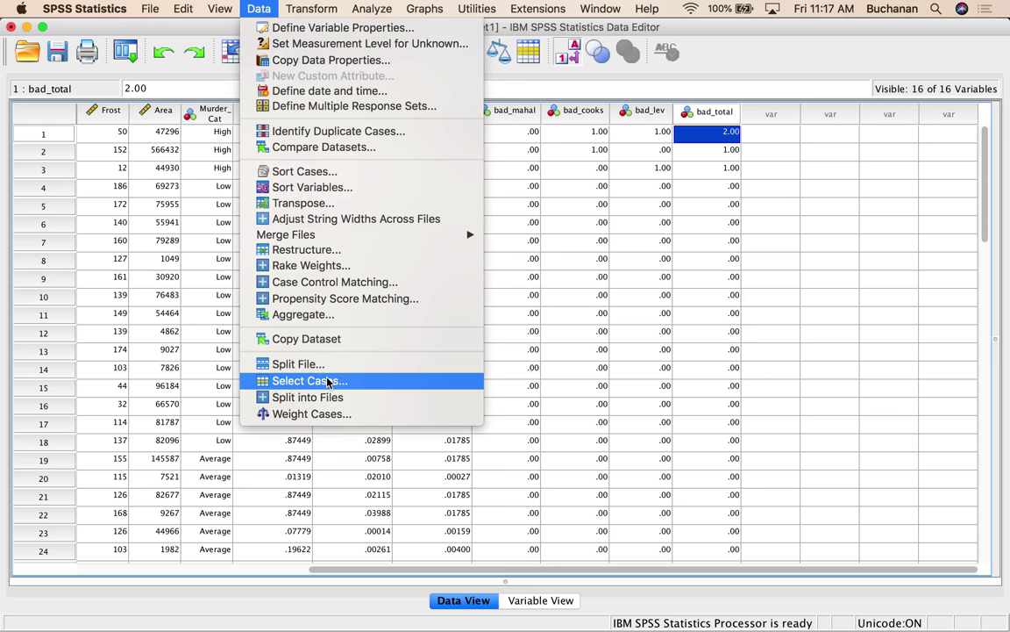
pyautogui.click(488, 298)
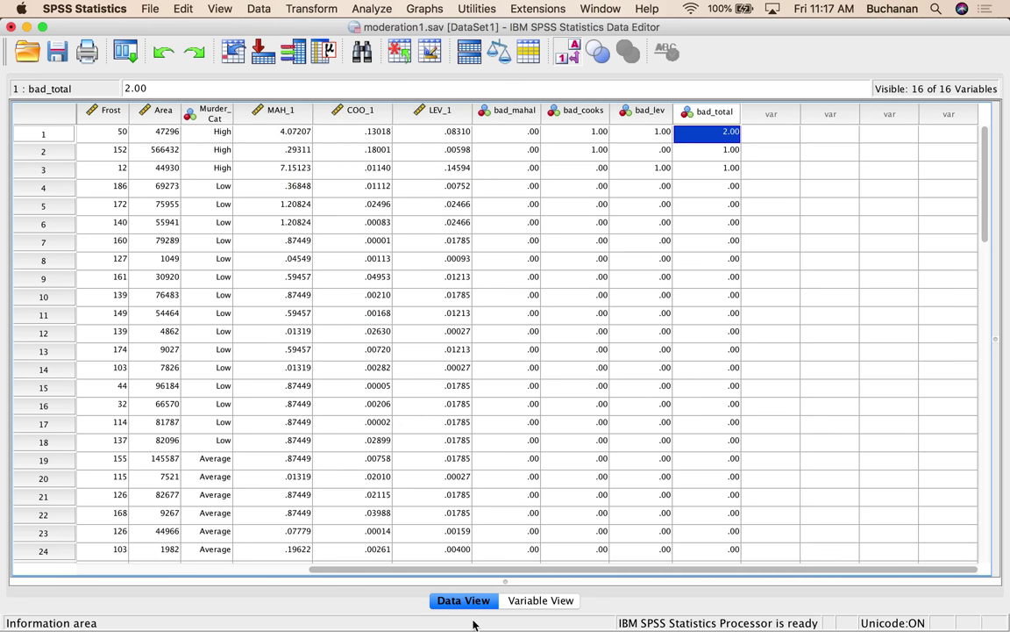
pyautogui.moveTo(549, 621)
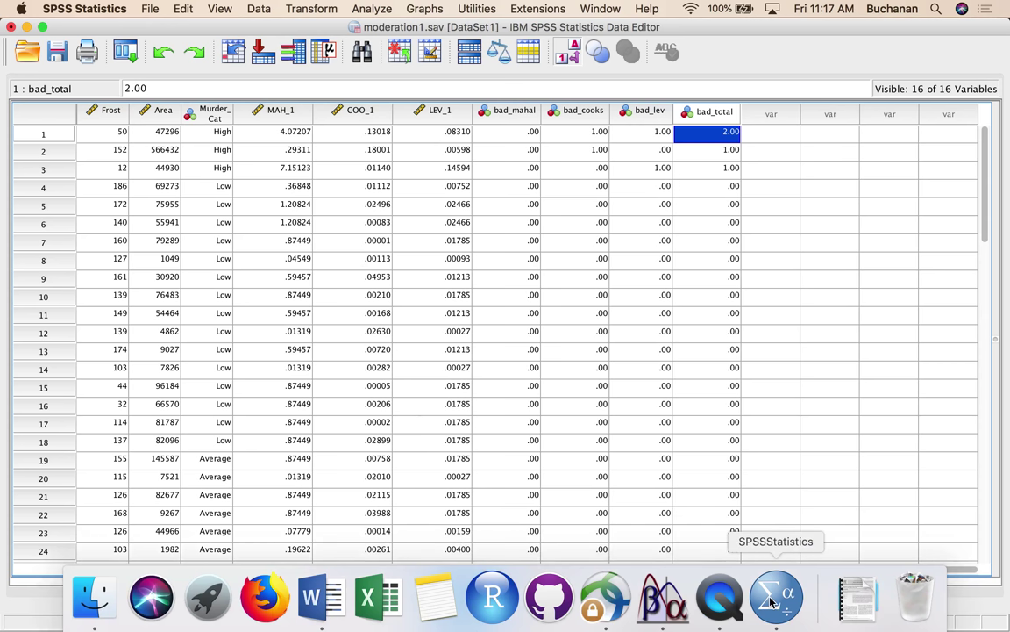
# - Review the Income regression's residual histogram, normal P-P plot and scatterplot in Output1
pyautogui.hotkey('ctrl', 'Up')
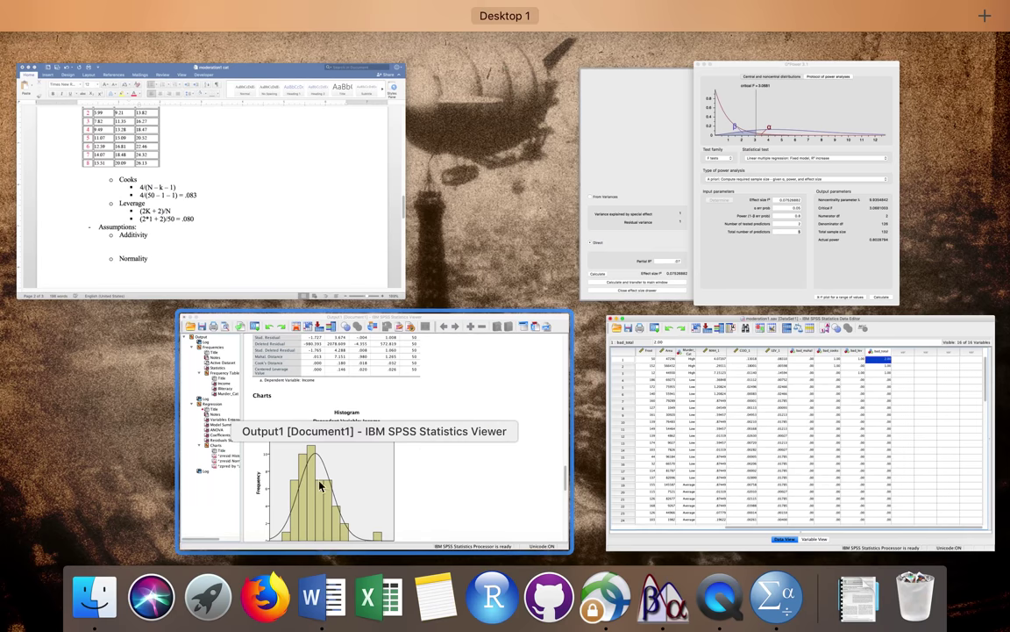
pyautogui.click(324, 419)
pyautogui.scroll(-5, 687, 242)
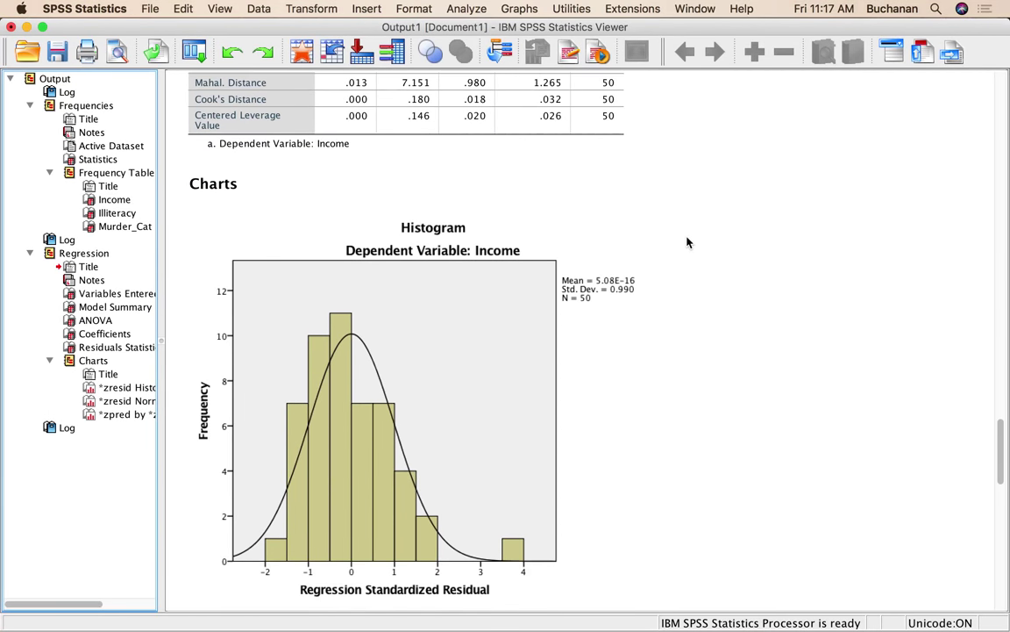
pyautogui.click(621, 219)
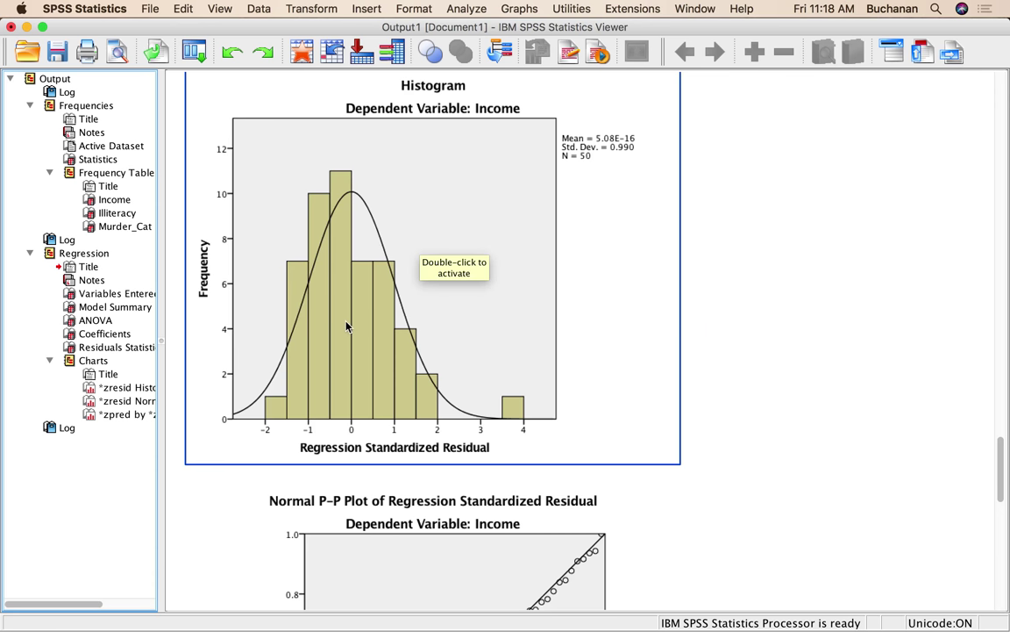
pyautogui.scroll(-6, 360, 289)
pyautogui.click(360, 270)
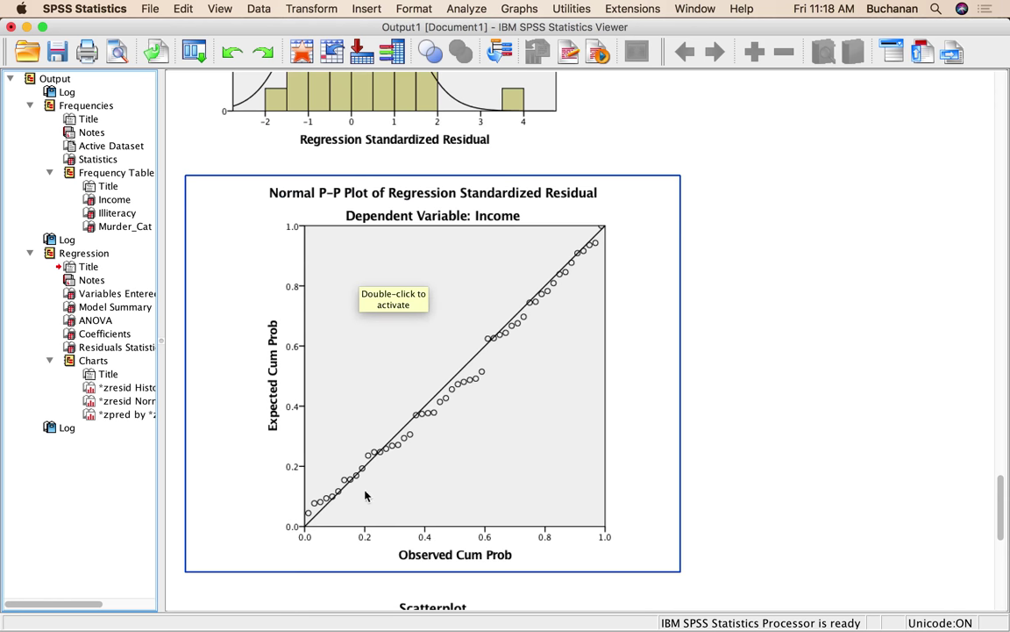
pyautogui.click(703, 365)
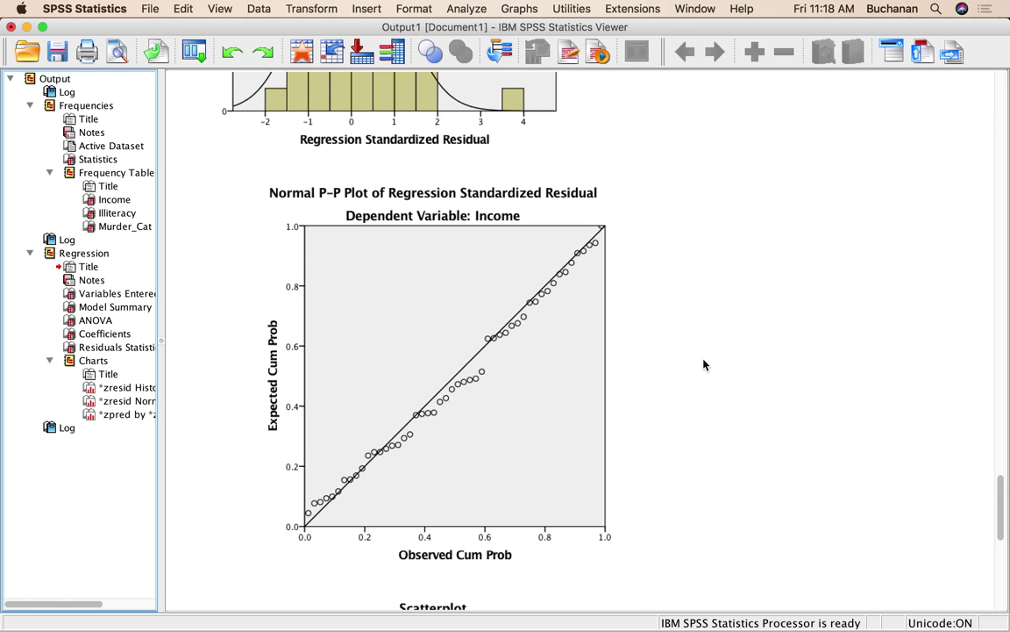
pyautogui.scroll(-5, 704, 365)
pyautogui.scroll(-4, 704, 365)
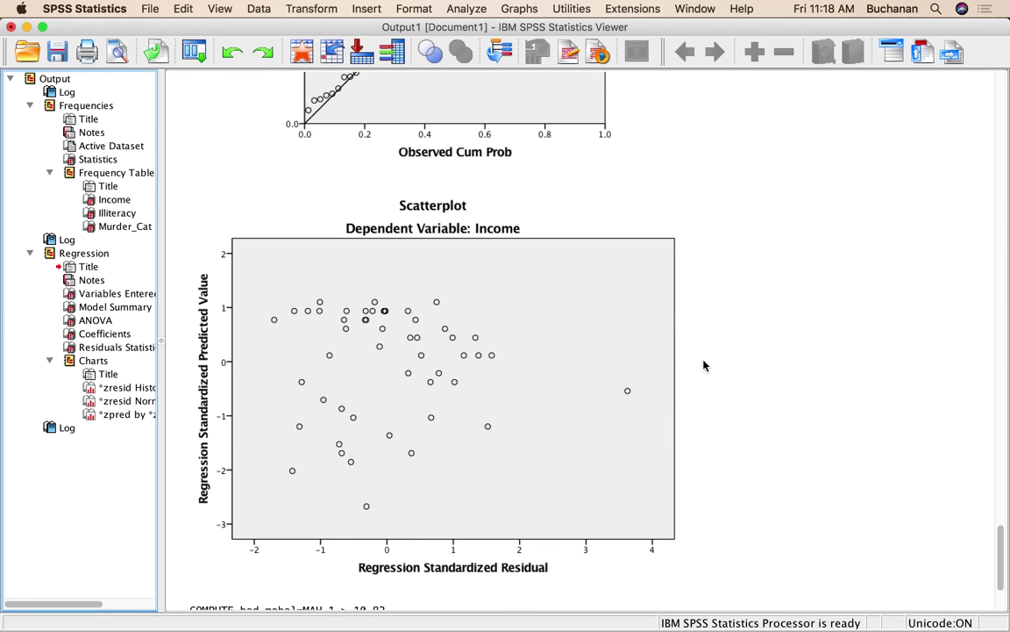
pyautogui.click(216, 322)
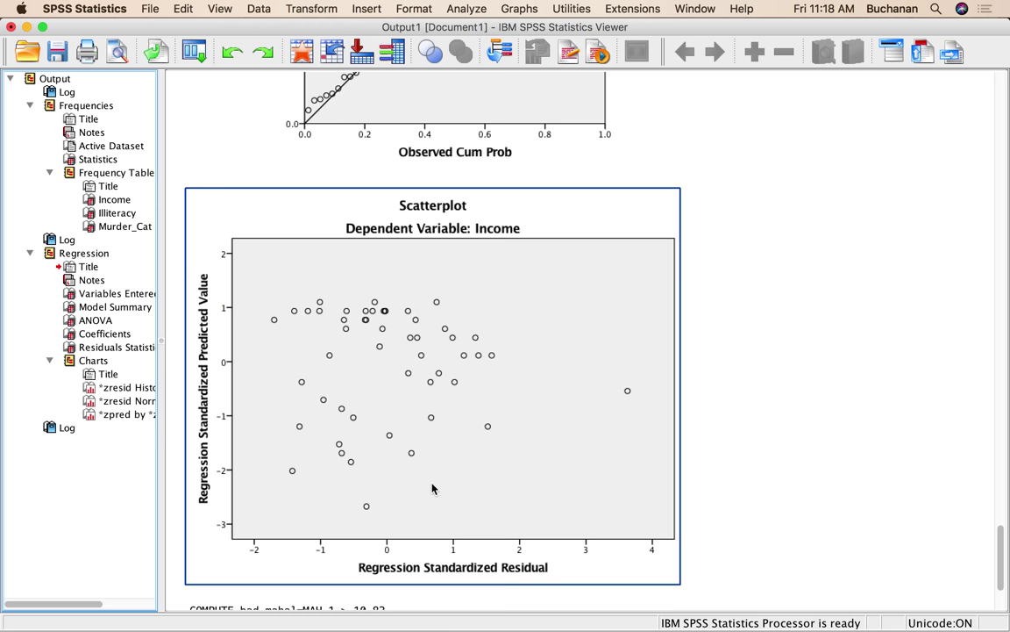
pyautogui.scroll(-3, 526, 427)
pyautogui.scroll(-2, 512, 432)
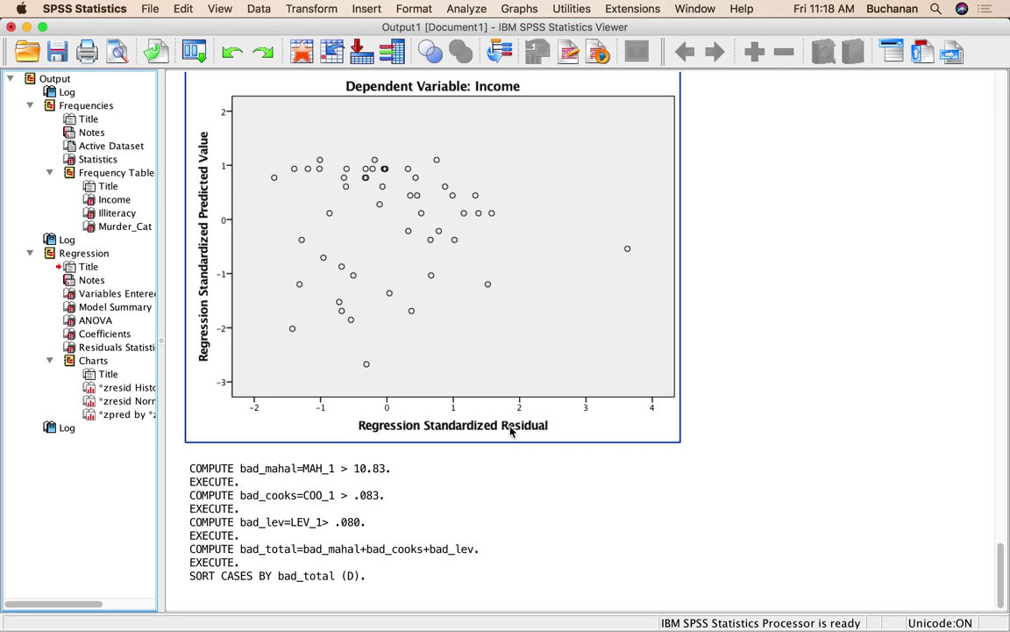
pyautogui.click(573, 544)
pyautogui.click(572, 594)
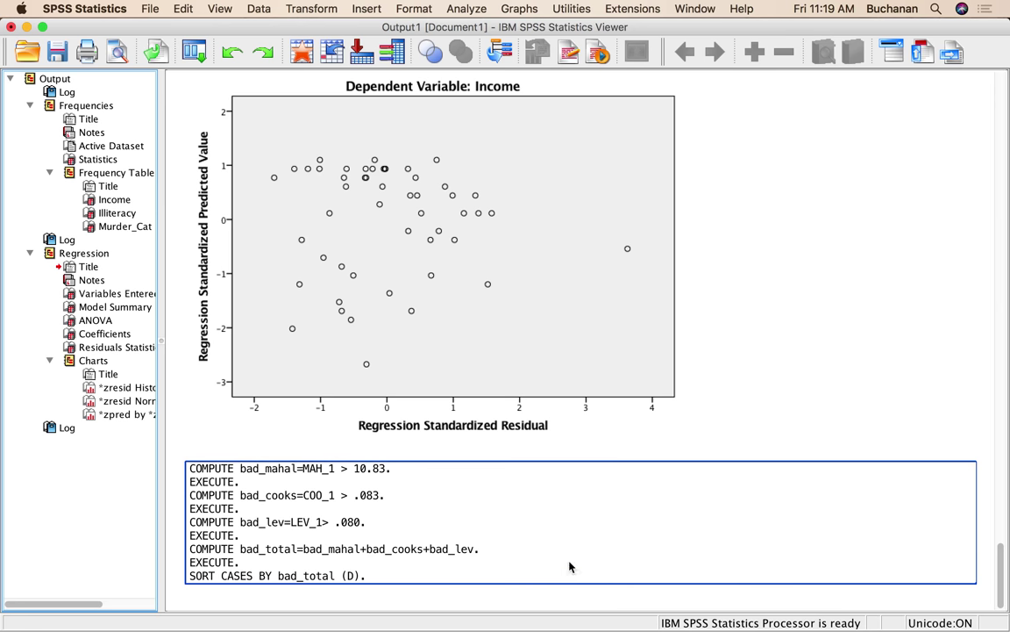
# - In PROCESS v3.0, assign Income as outcome Y and Illiteracy as predictor X
pyautogui.click(469, 11)
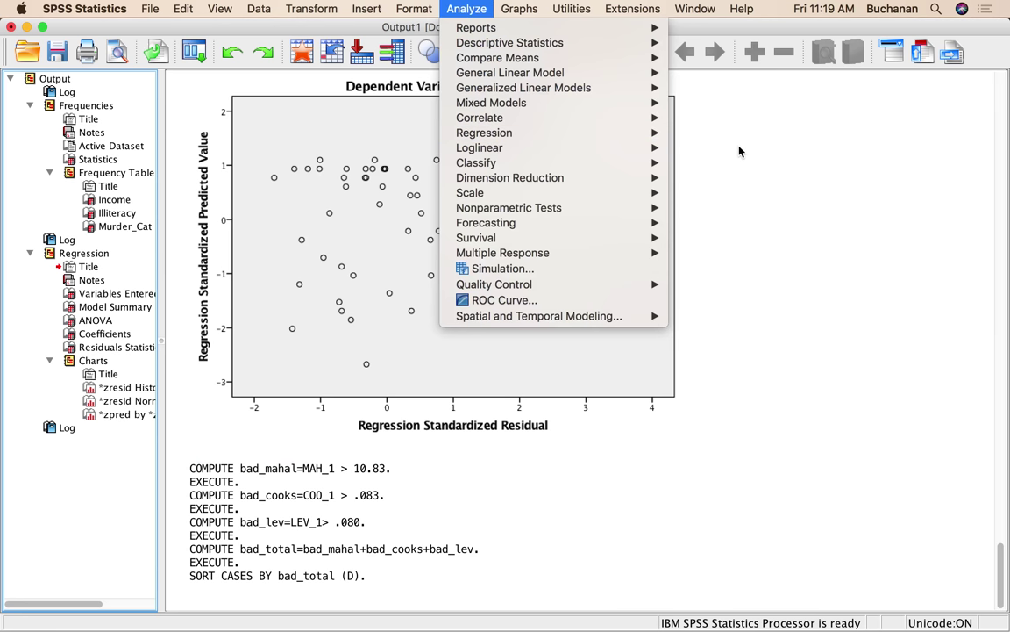
pyautogui.moveTo(624, 146)
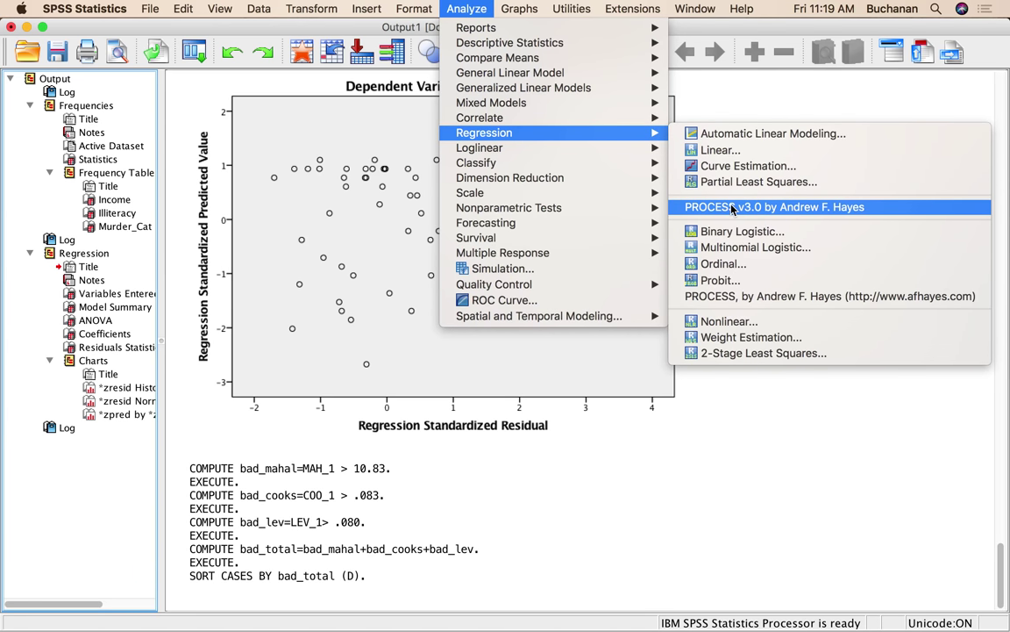
pyautogui.click(732, 207)
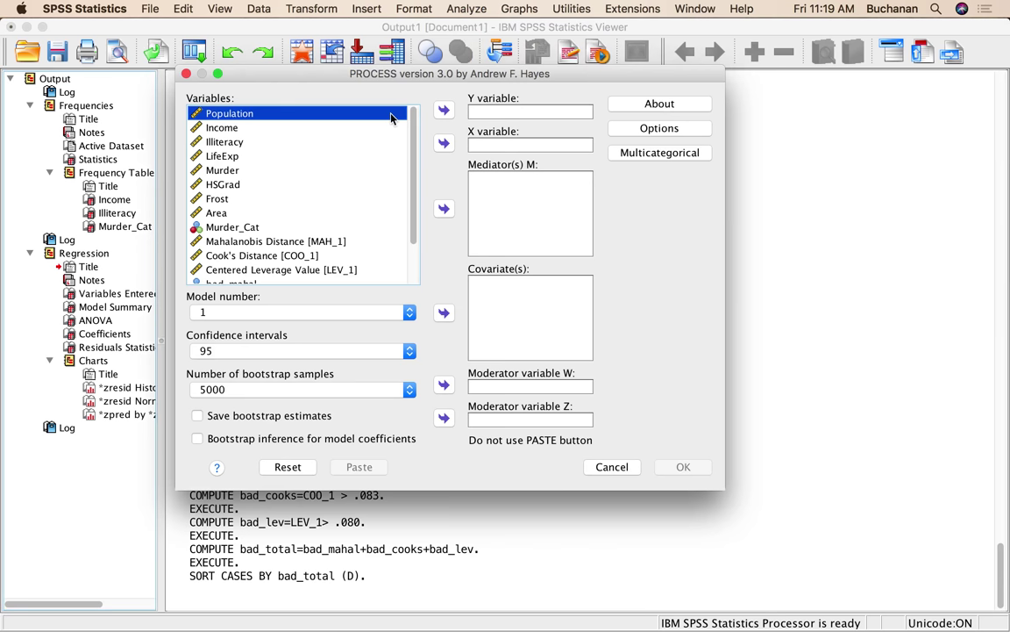
pyautogui.click(261, 155)
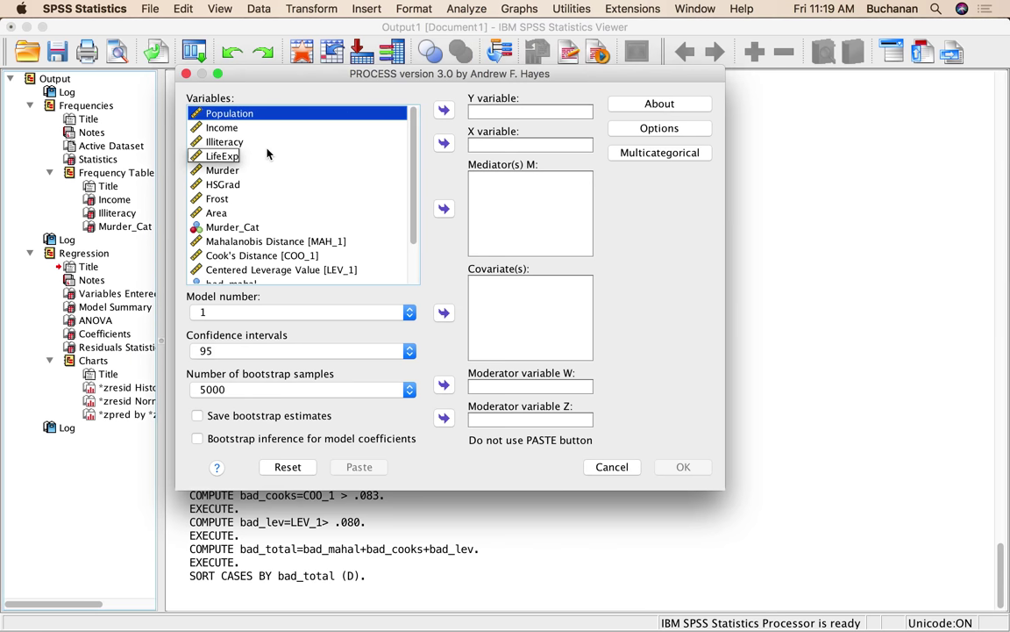
pyautogui.click(224, 141)
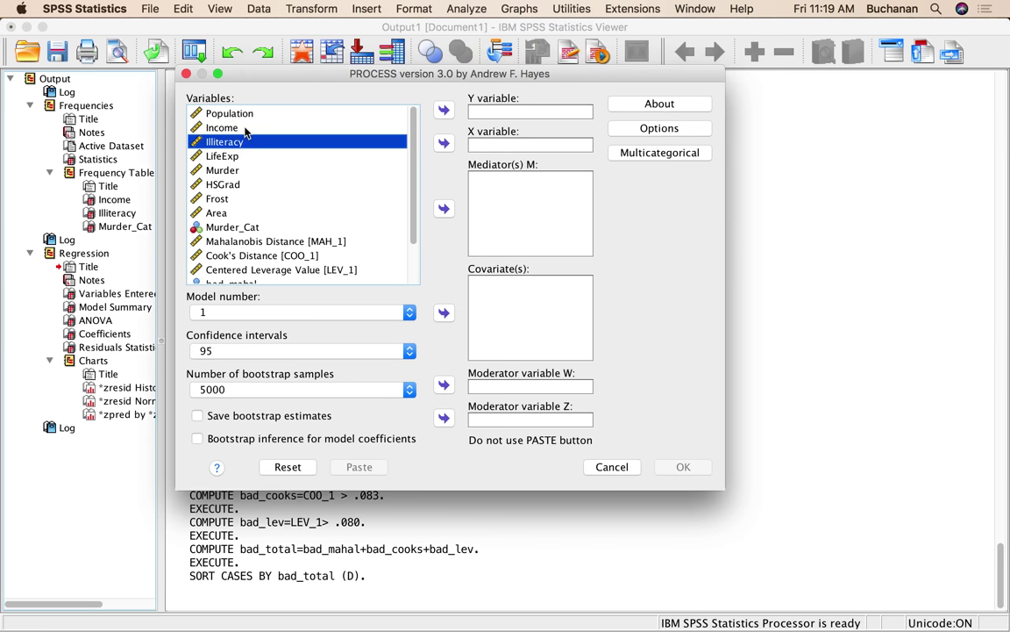
pyautogui.click(232, 128)
pyautogui.click(447, 110)
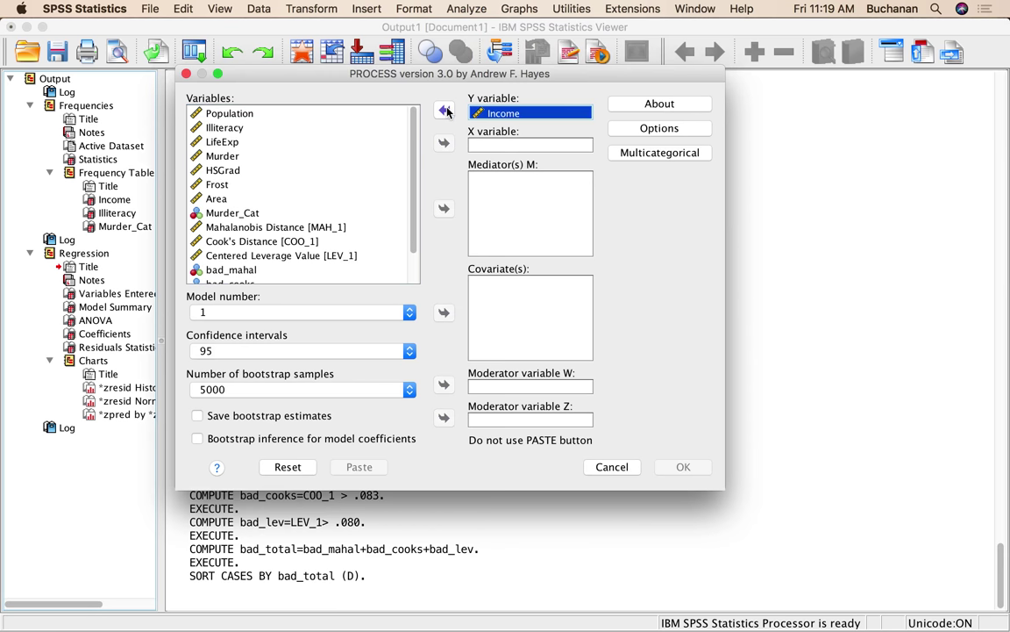
pyautogui.click(224, 127)
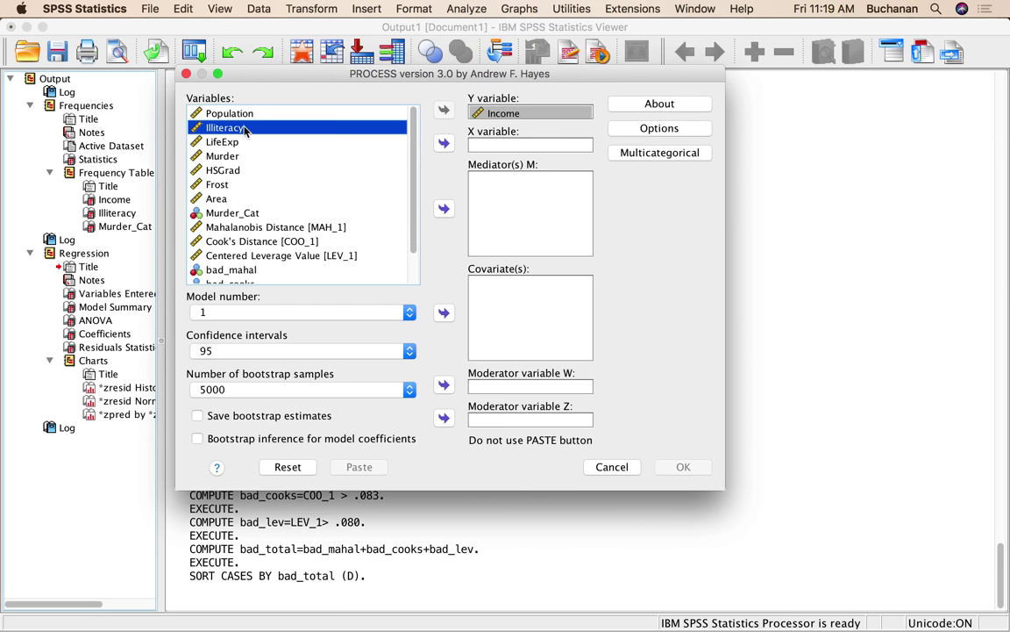
pyautogui.click(444, 143)
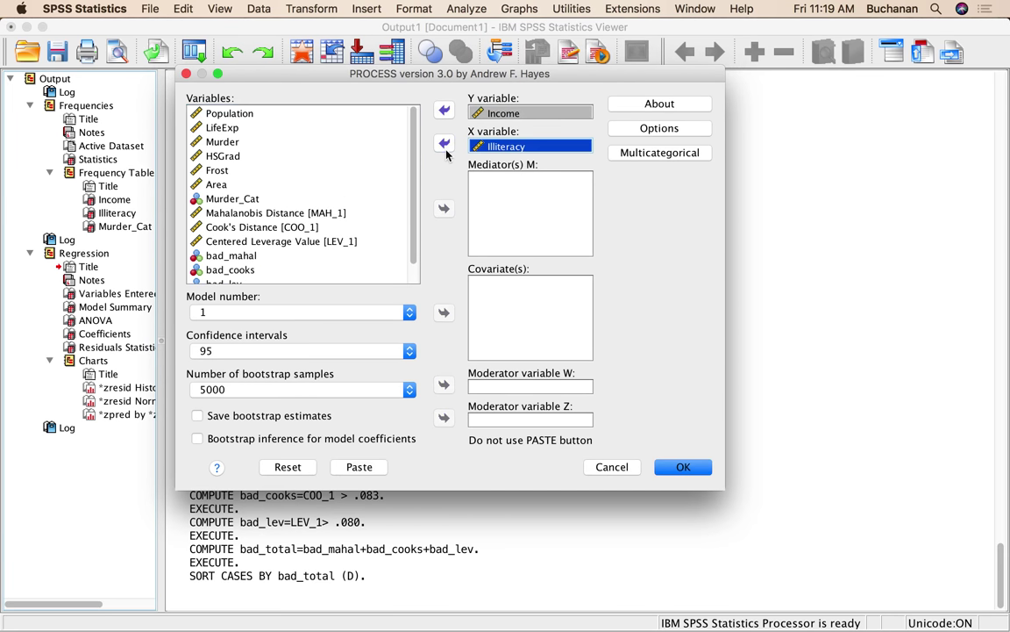
# - Set Murder_Cat as moderator W and keep Model 1
pyautogui.click(215, 198)
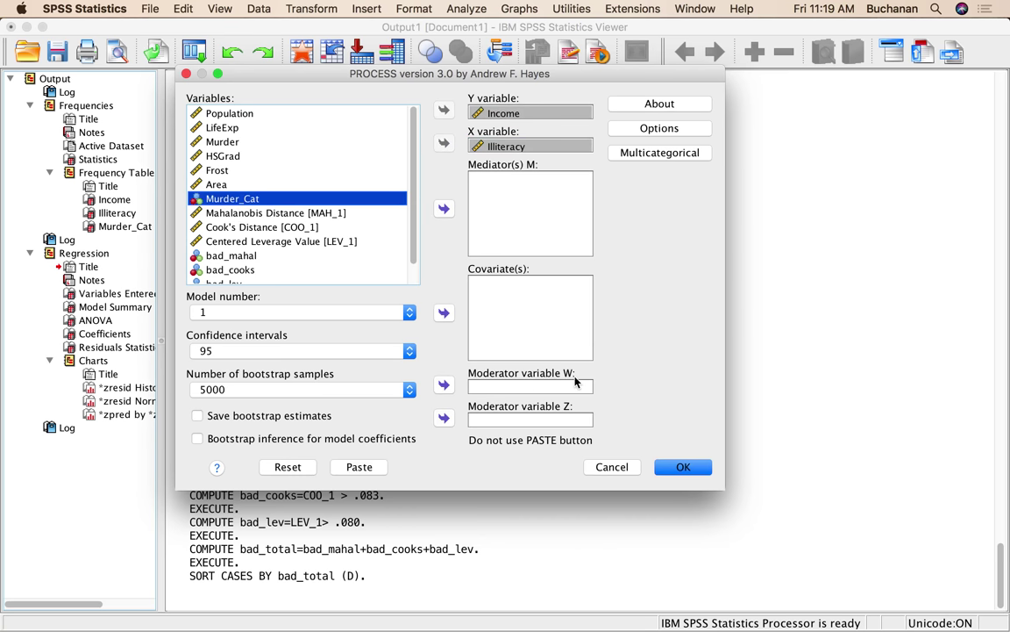
pyautogui.click(444, 384)
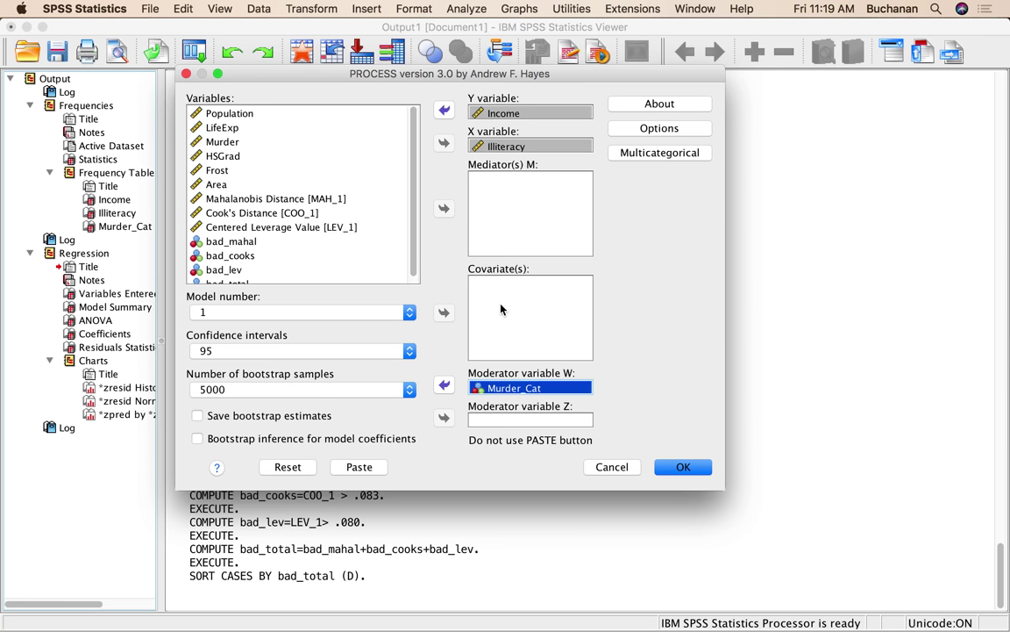
pyautogui.click(358, 316)
pyautogui.click(358, 317)
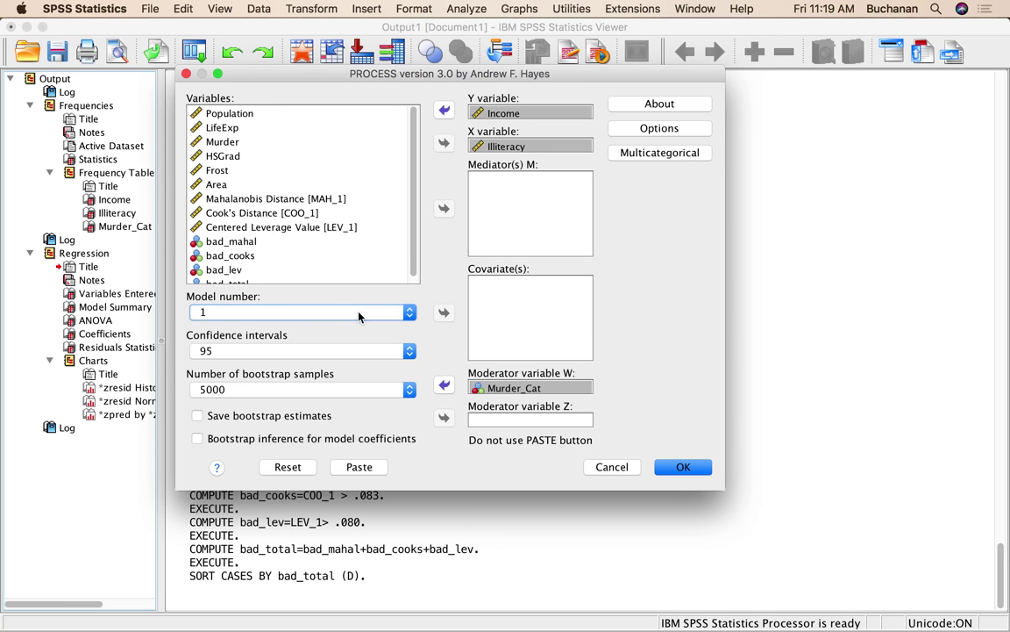
pyautogui.click(496, 552)
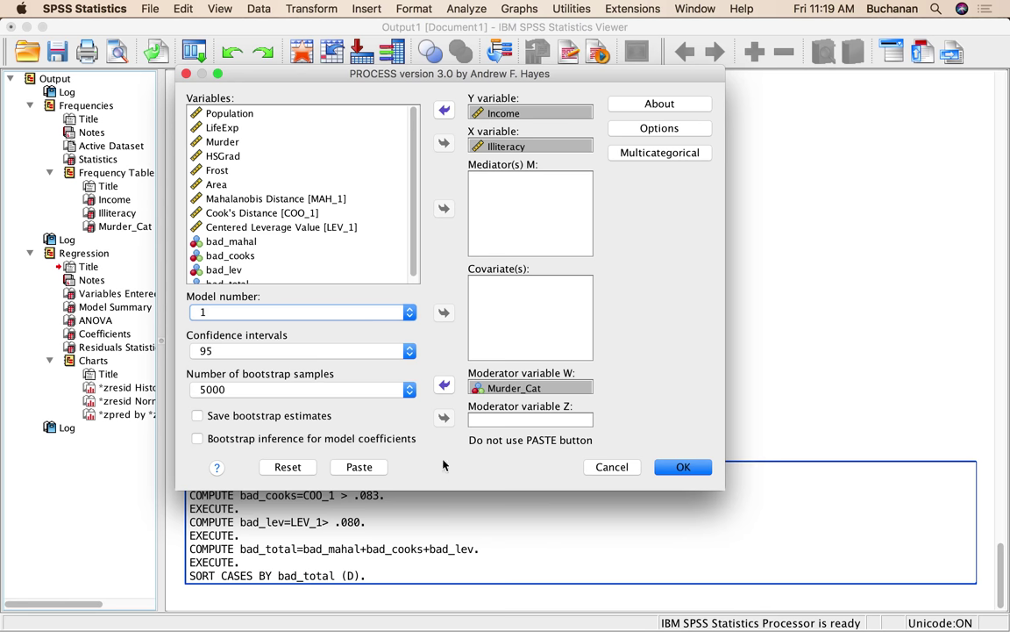
# - Set moderator W (Murder_Cat) as multicategorical with indicator coding in PROCESS
pyautogui.click(665, 155)
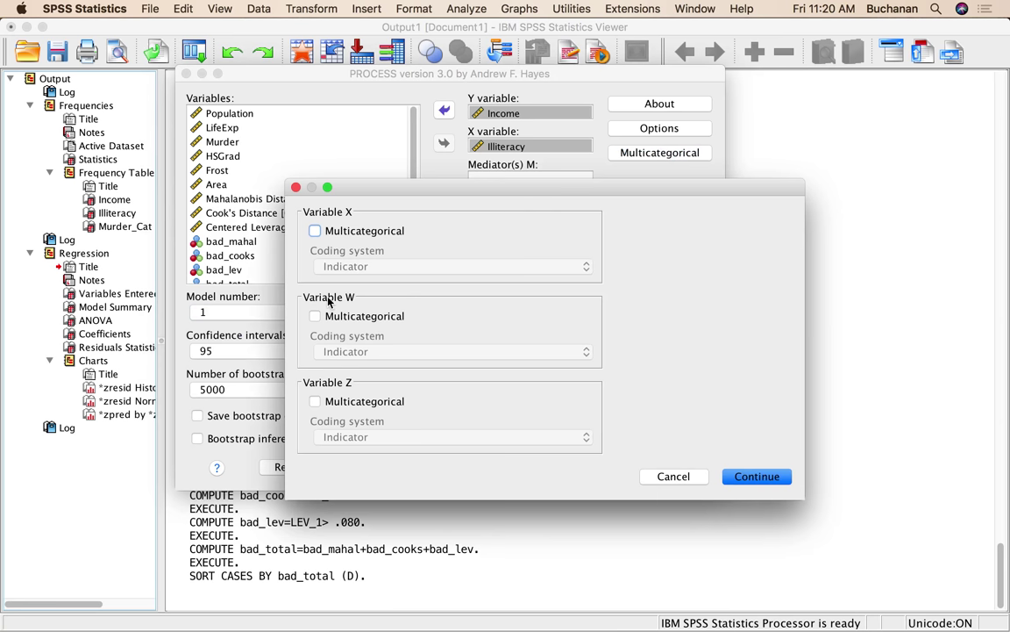
pyautogui.click(314, 318)
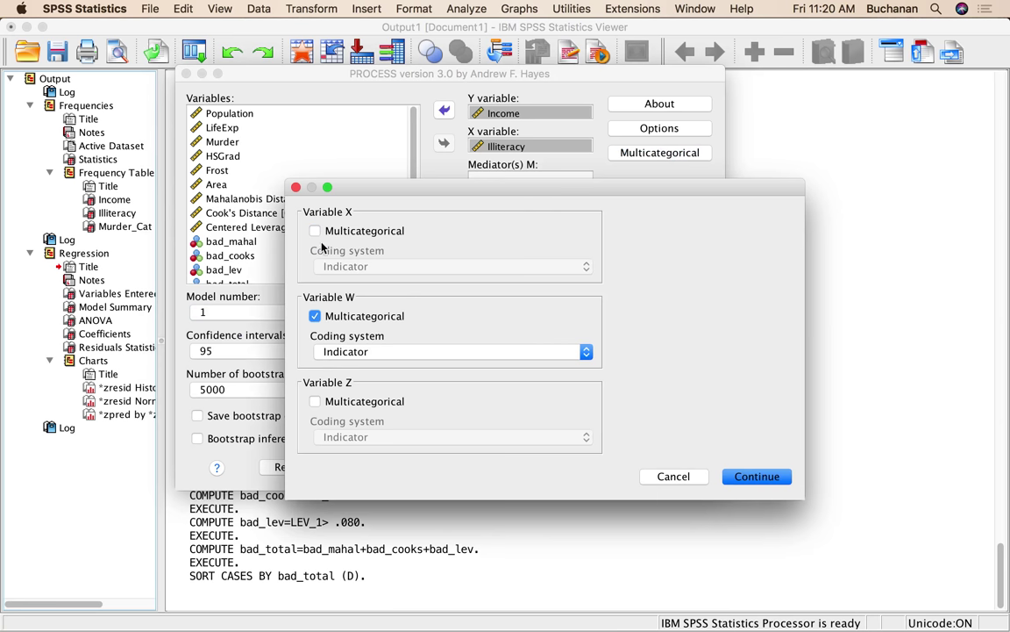
pyautogui.click(754, 478)
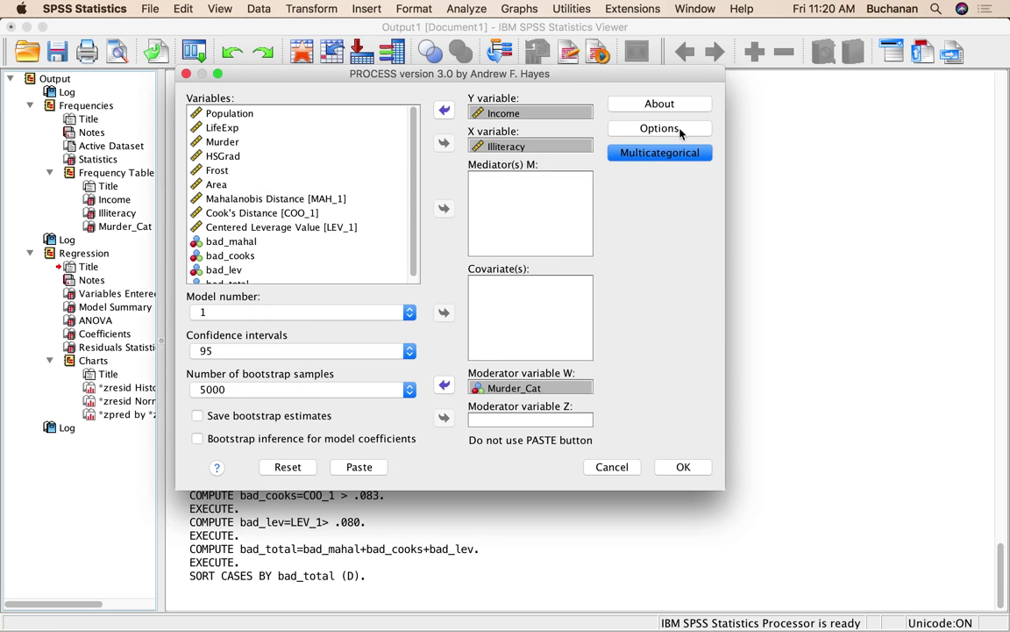
# - Mean-center product terms and probe interactions at p < .10 at −1SD, Mean and +1SD
pyautogui.click(659, 129)
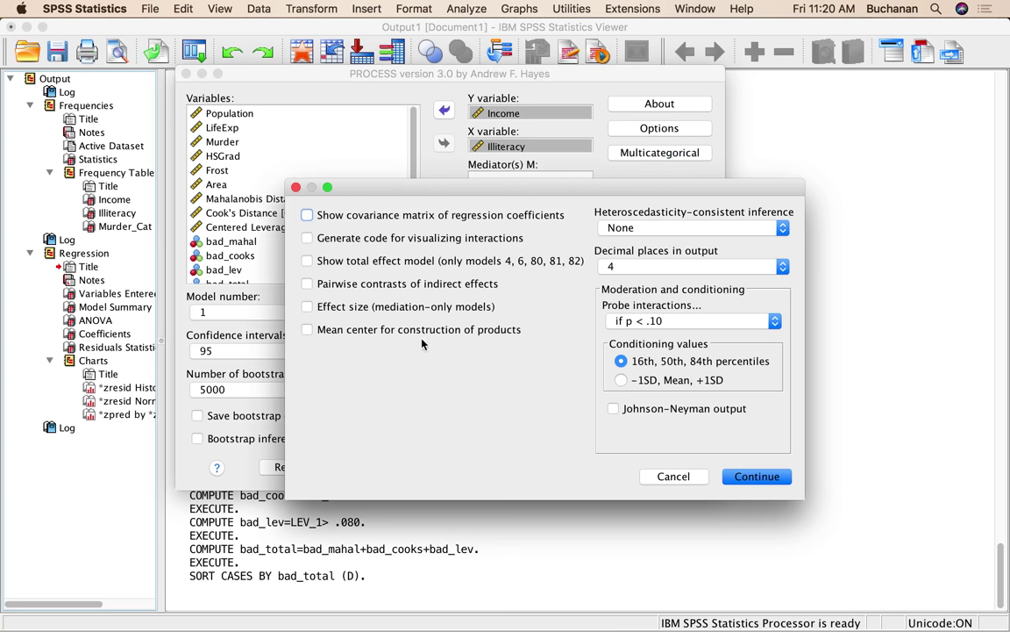
pyautogui.click(308, 331)
pyautogui.click(667, 321)
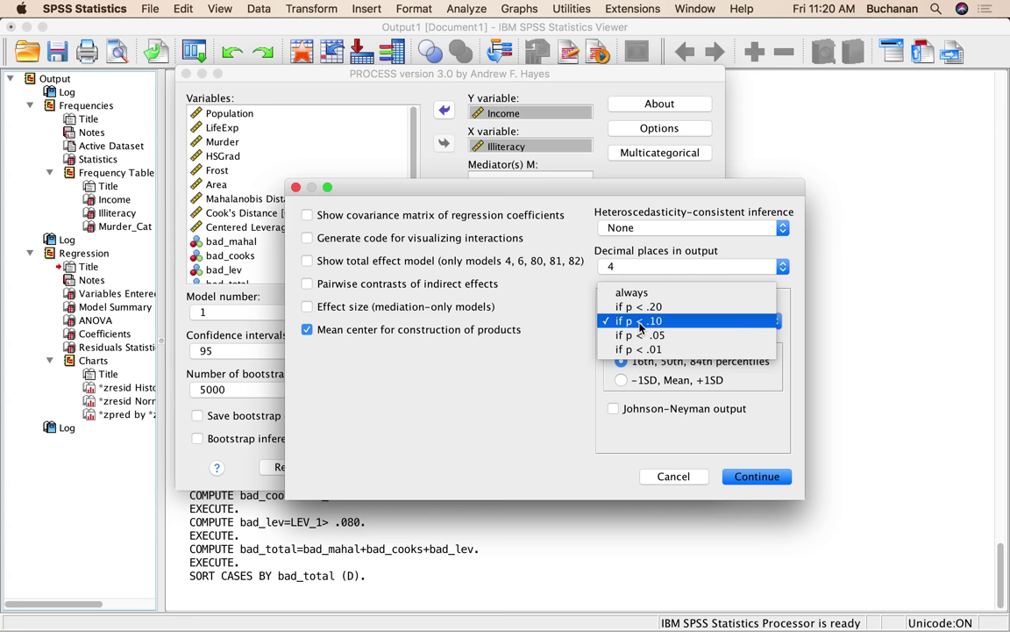
pyautogui.click(584, 313)
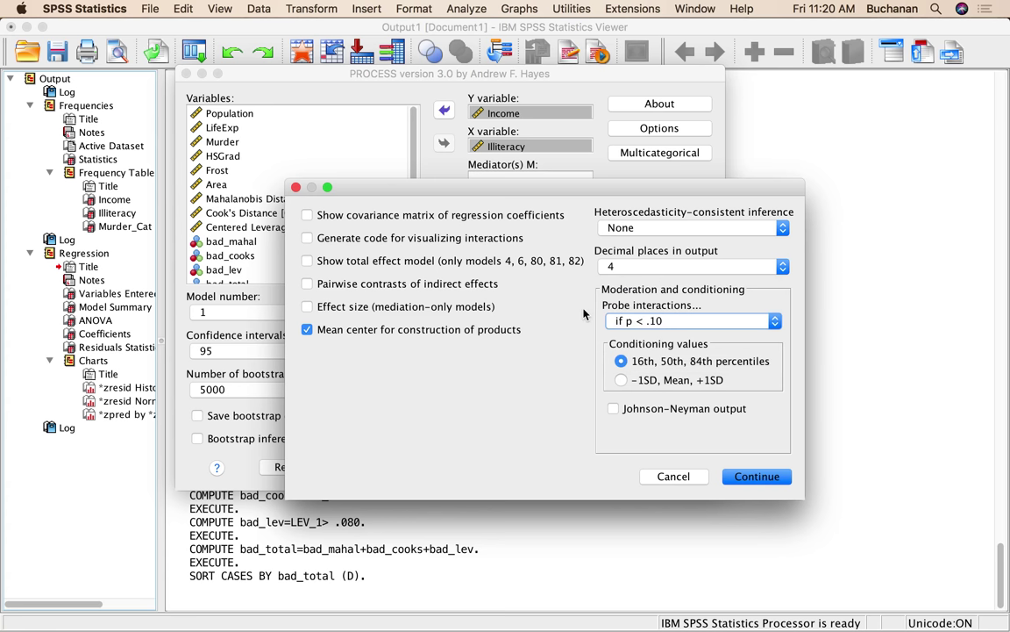
pyautogui.click(622, 380)
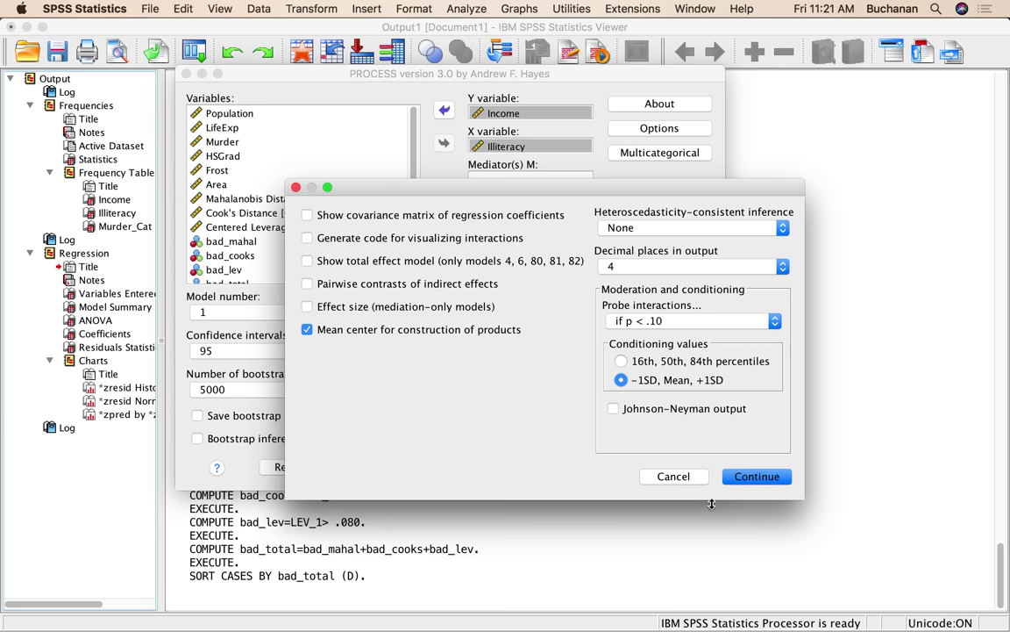
pyautogui.click(735, 476)
pyautogui.click(685, 470)
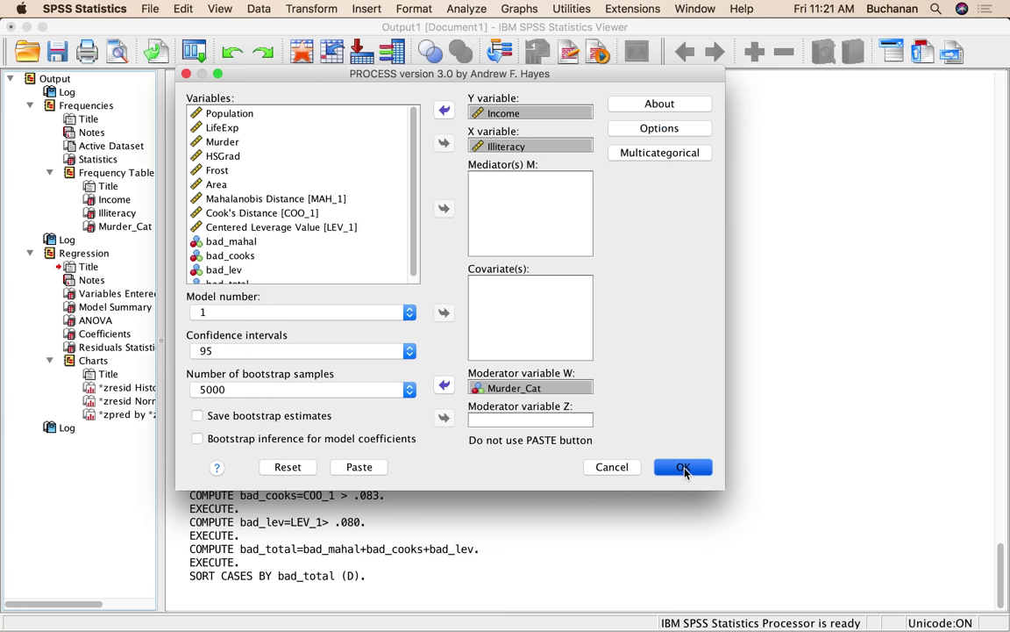
# - Run the PROCESS moderation analysis and look over the output
pyautogui.click(685, 469)
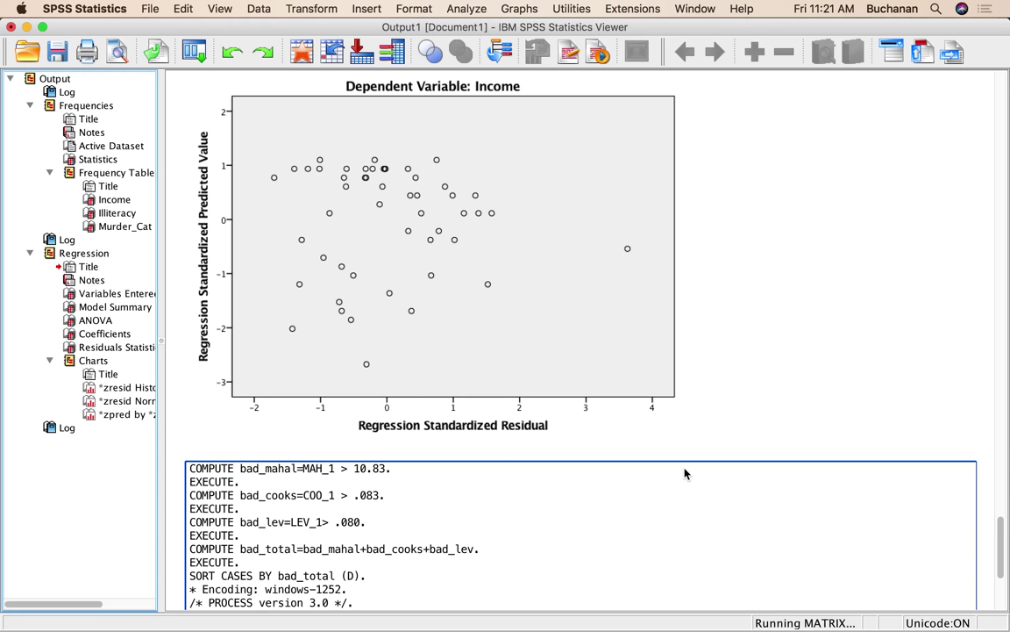
pyautogui.scroll(-5, 685, 474)
pyautogui.scroll(6, 685, 474)
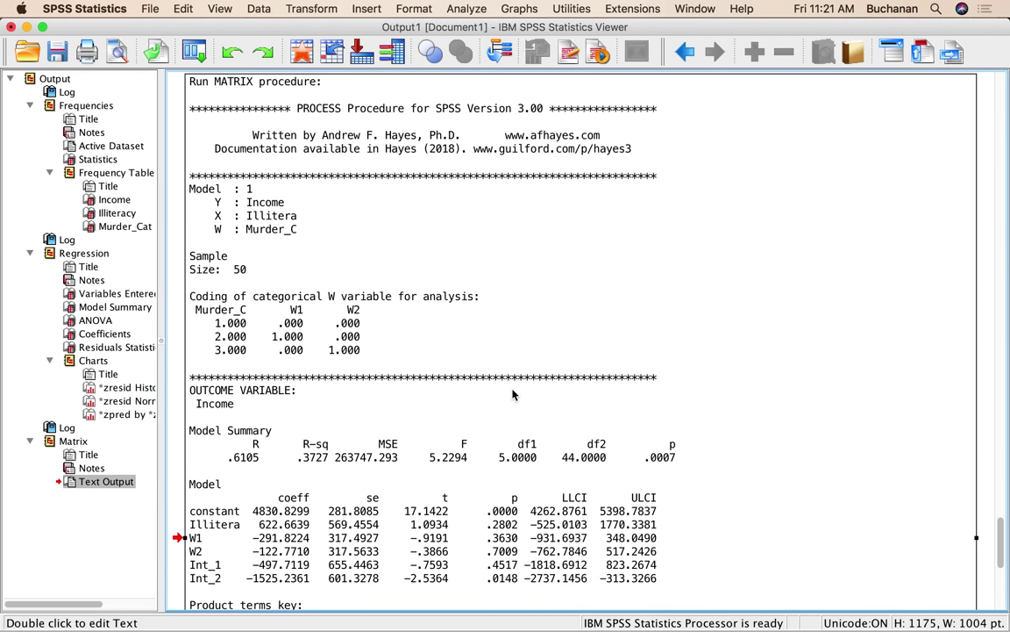
# - Copy the full PROCESS text output and return to the Word notes
pyautogui.doubleClick(513, 388)
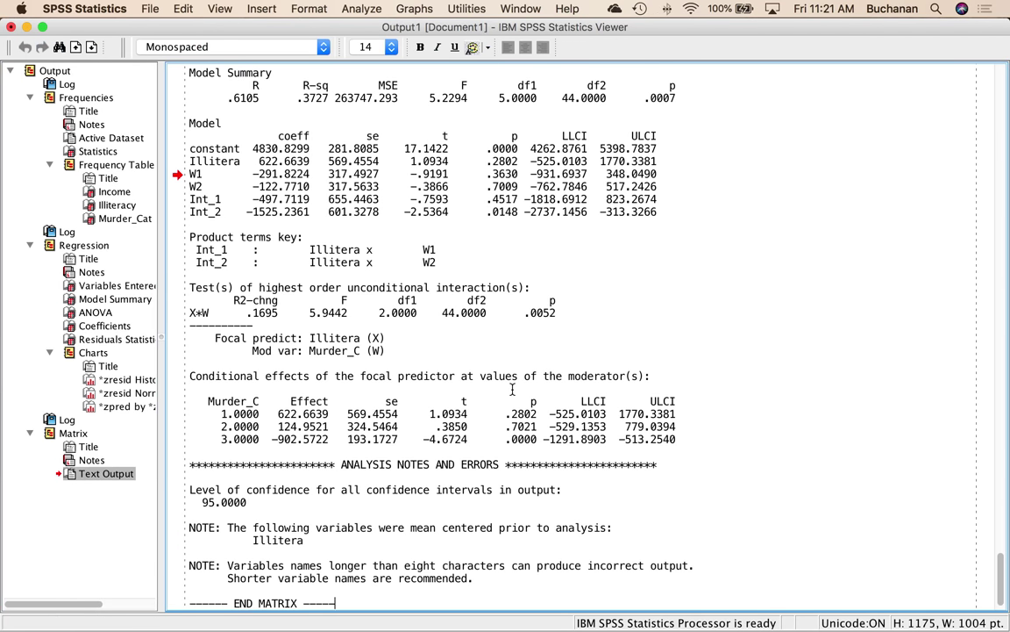
pyautogui.press('super+a')
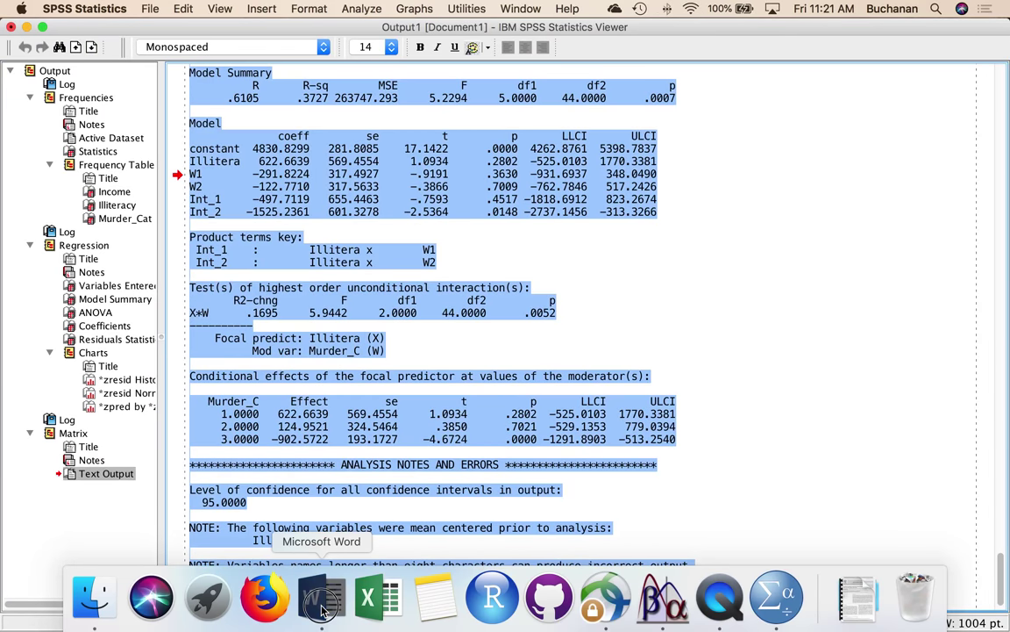
pyautogui.click(322, 592)
pyautogui.scroll(-15, 454, 395)
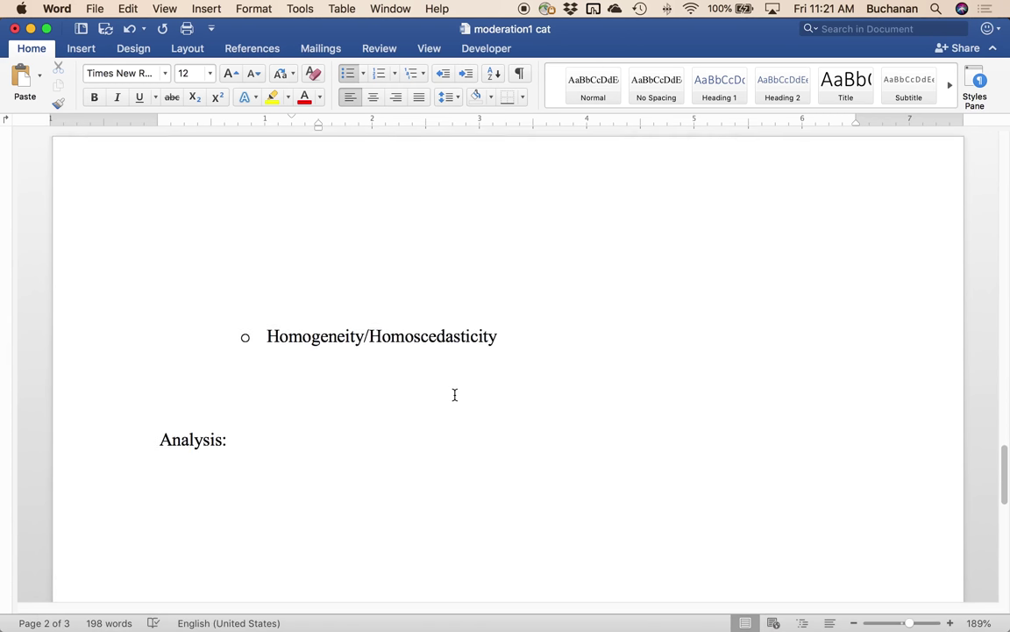
# - Paste the PROCESS output under Analysis: and save the document
pyautogui.click(341, 386)
pyautogui.press('super+v')
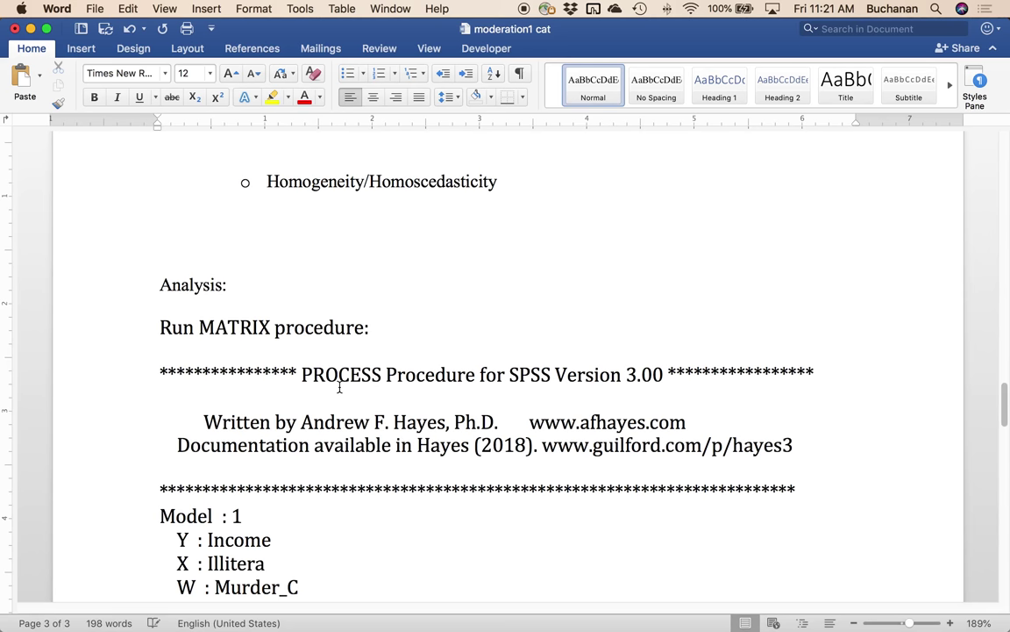
pyautogui.press('super+s')
pyautogui.scroll(5, 336, 351)
pyautogui.scroll(15, 334, 337)
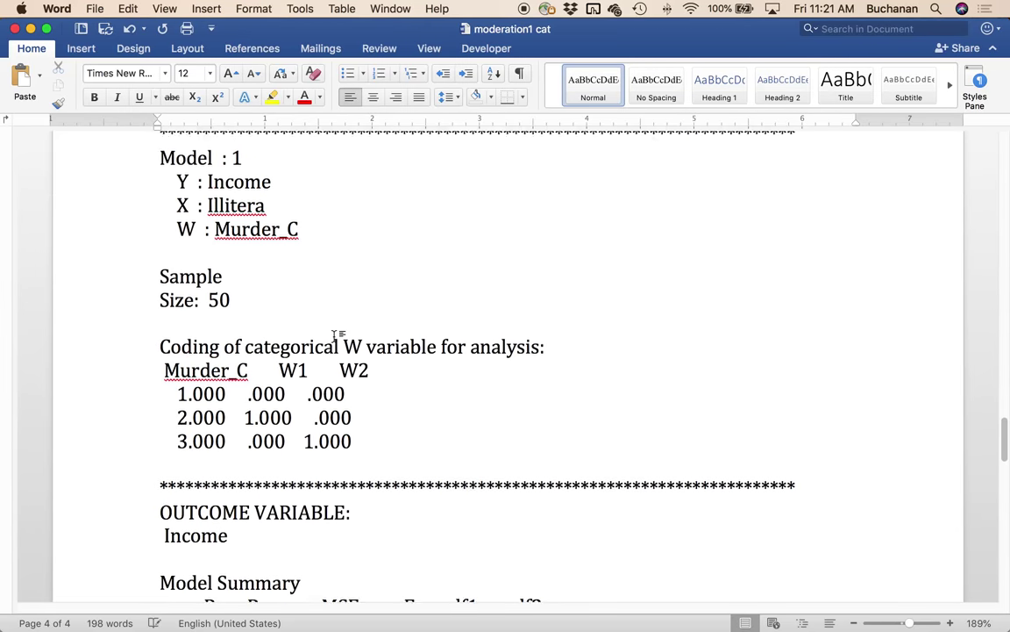
pyautogui.scroll(3, 333, 337)
pyautogui.scroll(-4, 334, 337)
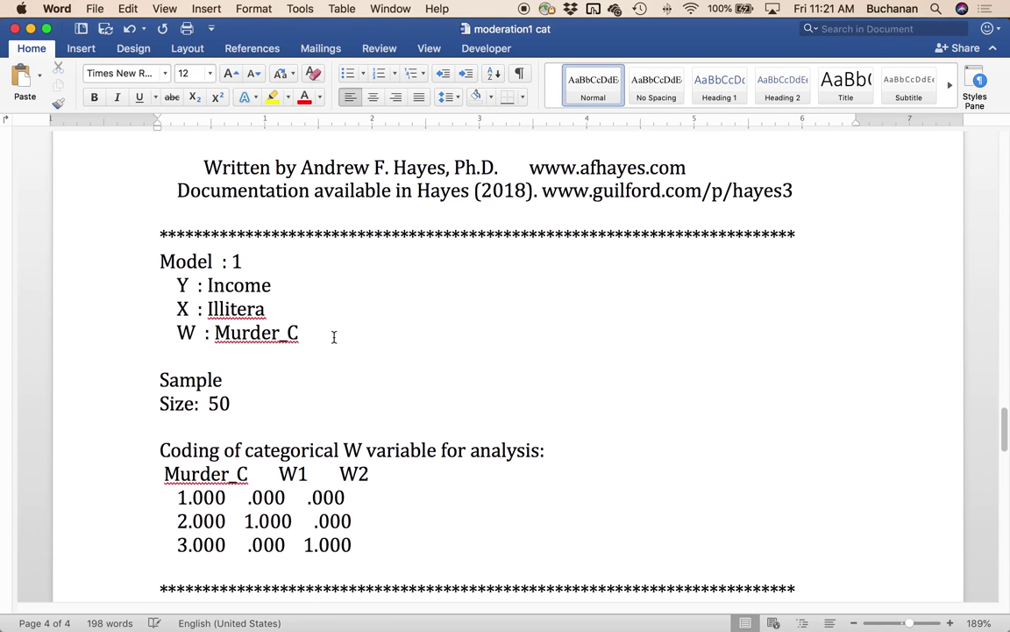
pyautogui.scroll(-1, 333, 337)
pyautogui.scroll(-3, 334, 338)
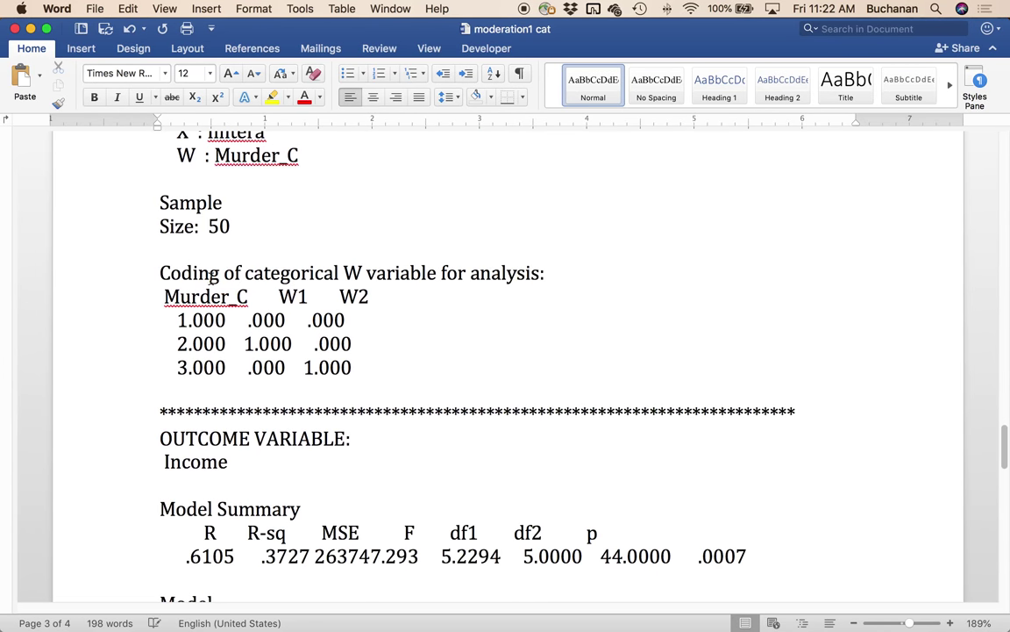
pyautogui.moveTo(161, 273); pyautogui.dragTo(353, 367)
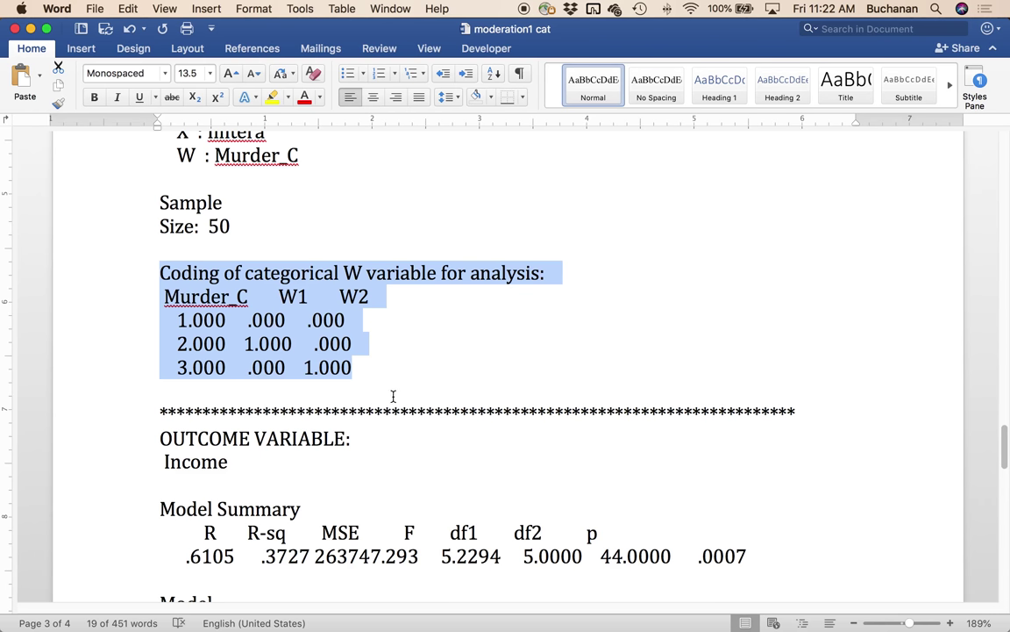
# - Add the note 'W1 average versus low' below the coding table
pyautogui.click(357, 368)
pyautogui.press('Return')
pyautogui.press('Return')
pyautogui.write('W1')
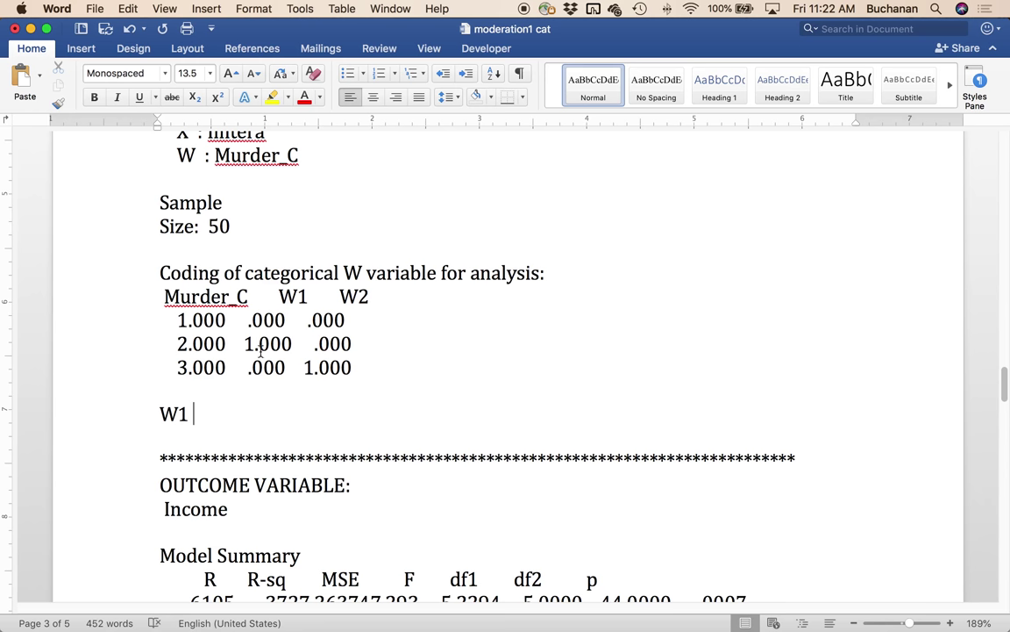
pyautogui.click(203, 343)
pyautogui.write('av')
pyautogui.press('BackSpace')
pyautogui.press('BackSpace')
pyautogui.click(206, 412)
pyautogui.write('average versus low')
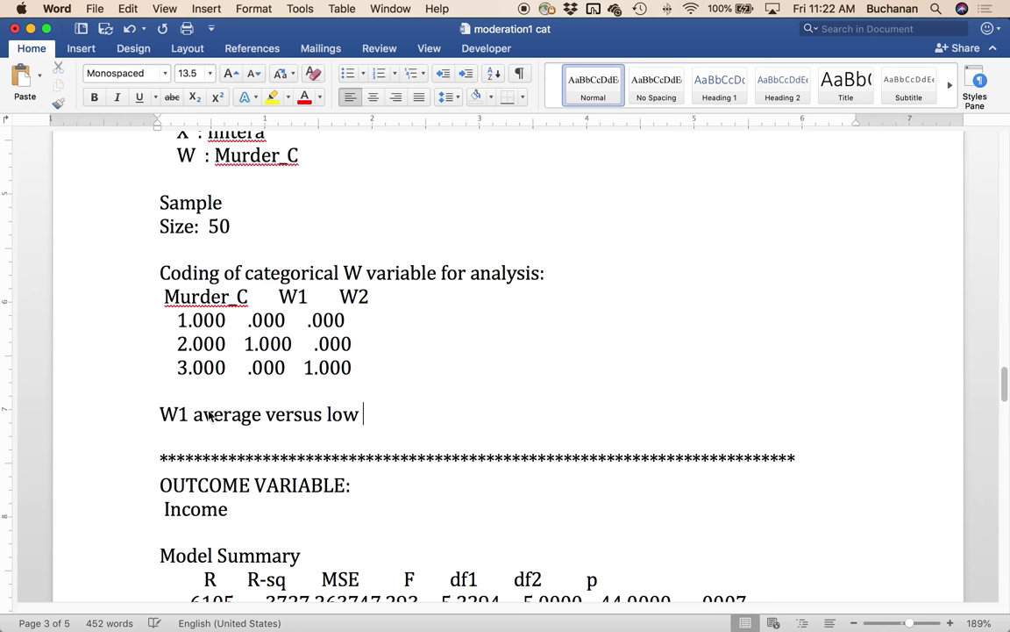
pyautogui.moveTo(248, 321); pyautogui.dragTo(362, 329)
pyautogui.click(376, 410)
# - Add a second line reading 'W2 high versus low'
pyautogui.press('Return')
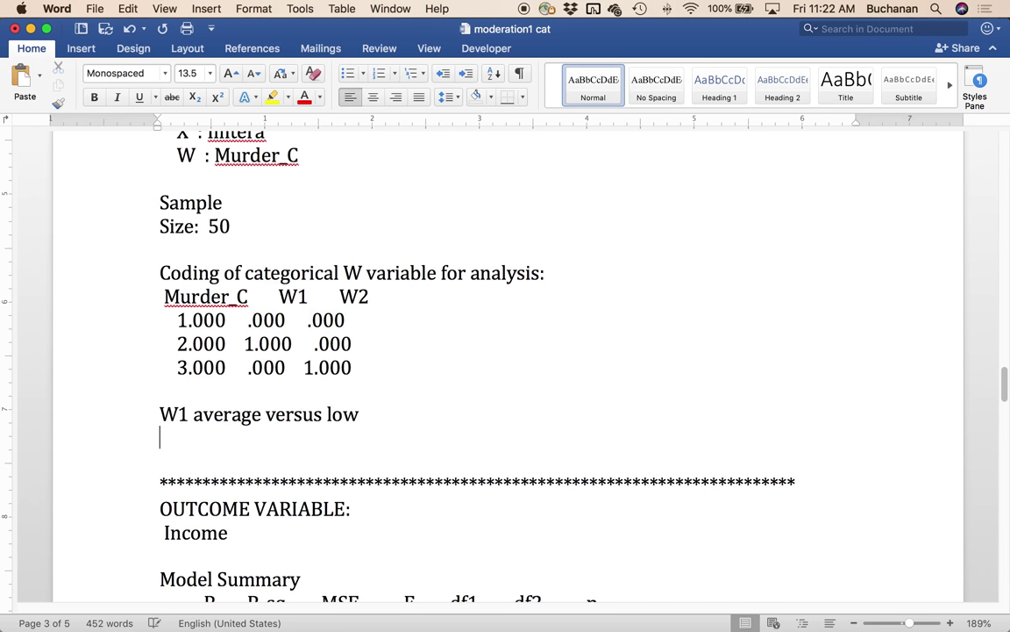
pyautogui.write('W2 a')
pyautogui.write('ver')
pyautogui.press('BackSpace')
pyautogui.press('BackSpace')
pyautogui.press('BackSpace')
pyautogui.press('BackSpace')
pyautogui.write('high versus low')
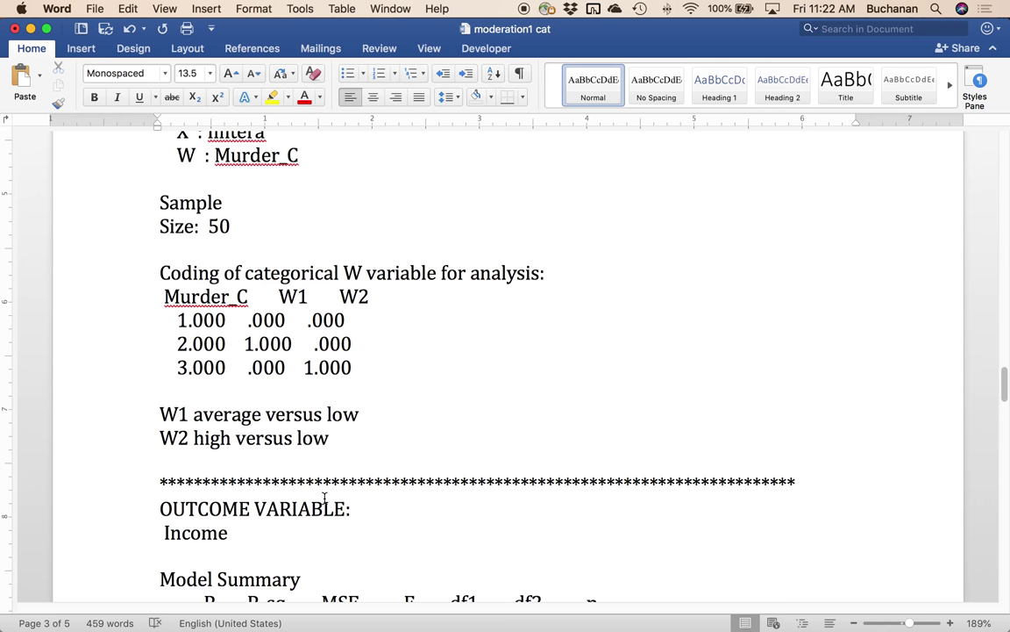
pyautogui.scroll(-3, 463, 373)
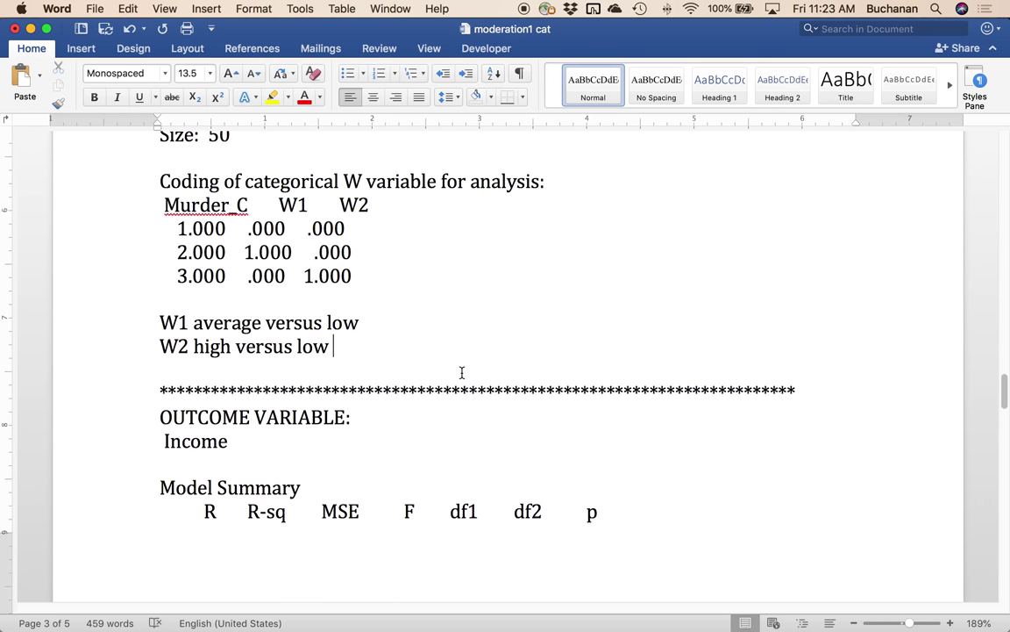
pyautogui.scroll(-12, 463, 372)
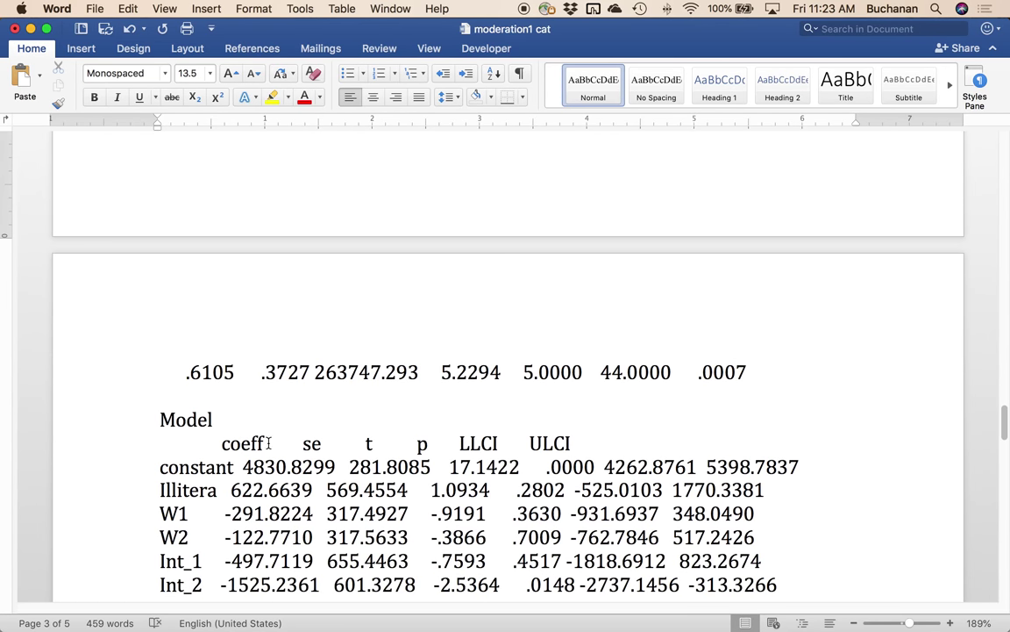
# - Start an italic F( line above Model and push Model Summary to the next page
pyautogui.click(181, 382)
pyautogui.press('Return')
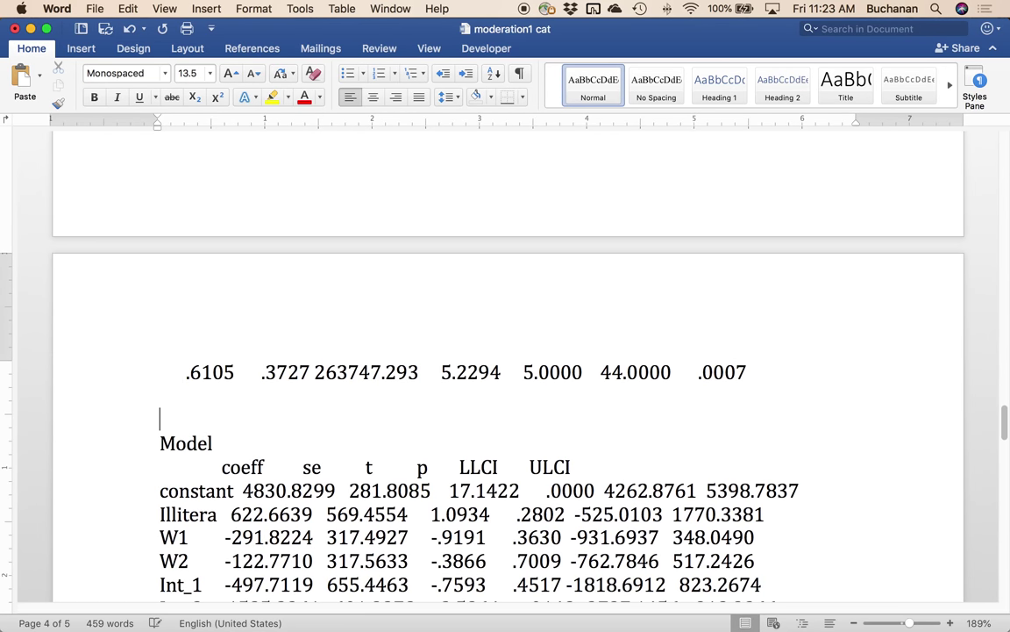
pyautogui.press('Return')
pyautogui.press('Up')
pyautogui.press('super+i')
pyautogui.write('F')
pyautogui.press('super+i')
pyautogui.write('(')
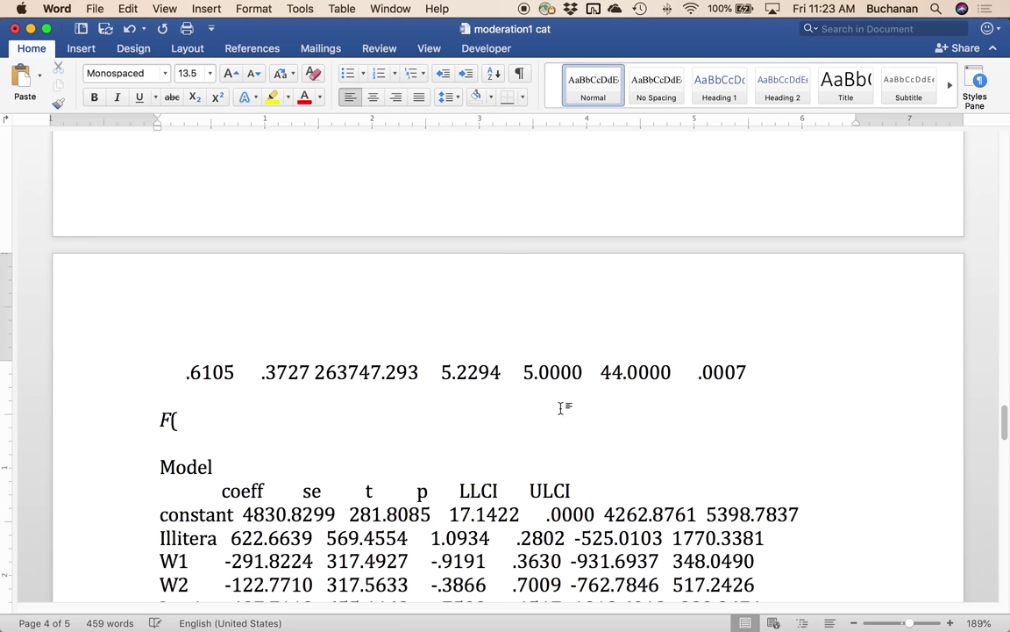
pyautogui.scroll(3, 561, 408)
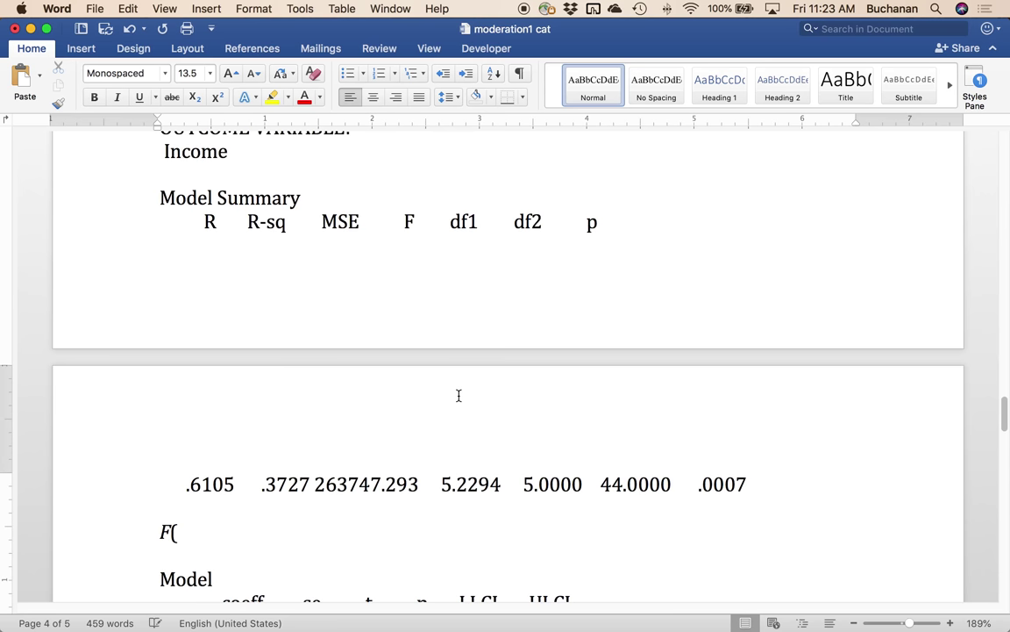
pyautogui.click(159, 198)
pyautogui.press('Return')
# - Enter the degrees of freedom (5, 44) and highlight the F, df and p values yellow
pyautogui.scroll(-5, 160, 204)
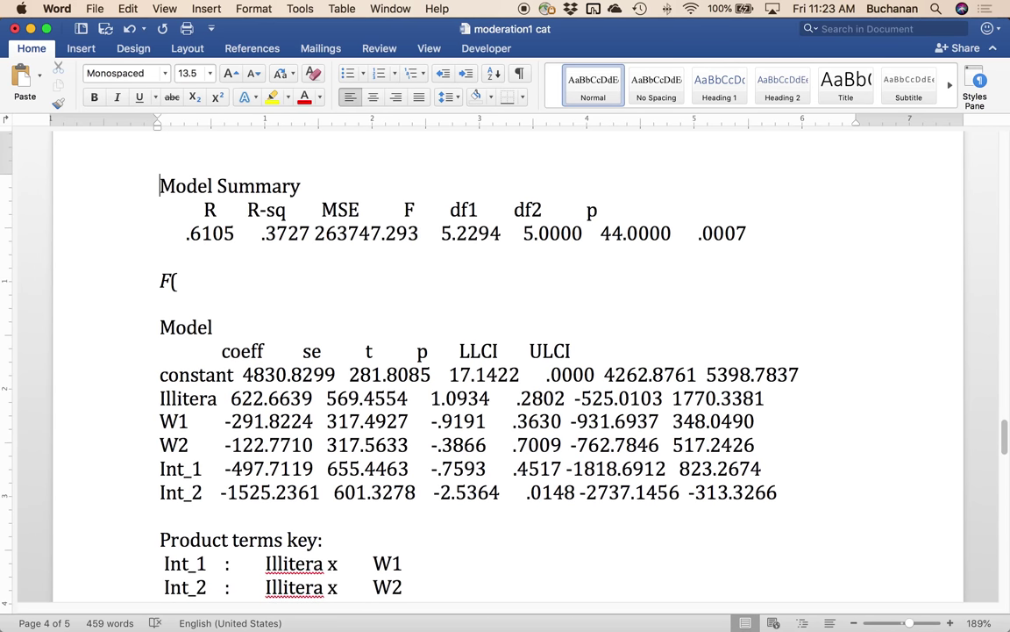
pyautogui.click(535, 234)
pyautogui.moveTo(564, 235); pyautogui.dragTo(634, 244)
pyautogui.click(180, 281)
pyautogui.write('5, 44) =')
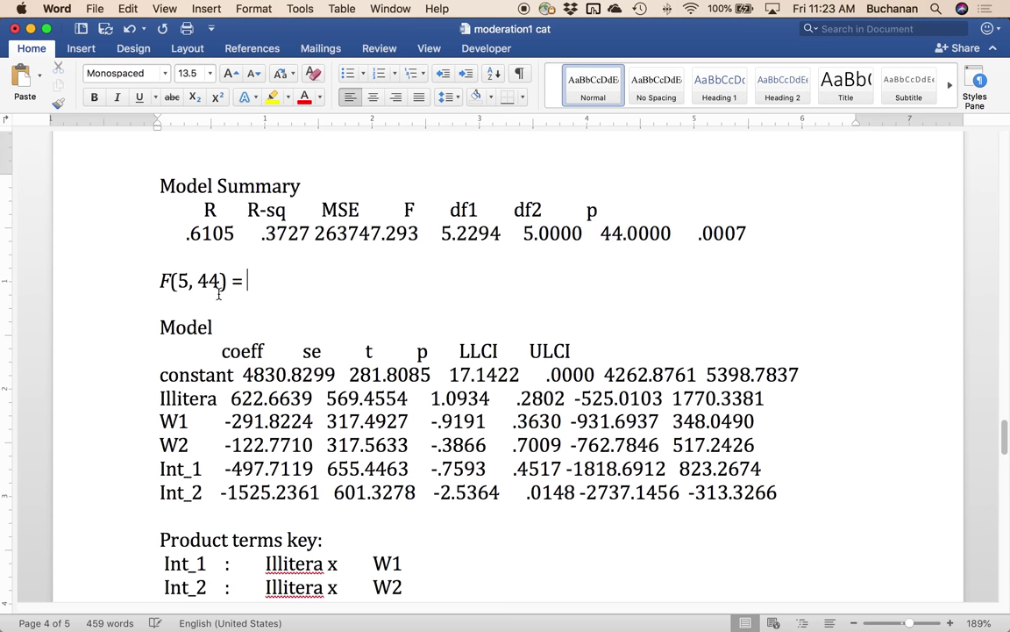
pyautogui.moveTo(443, 234); pyautogui.dragTo(494, 234)
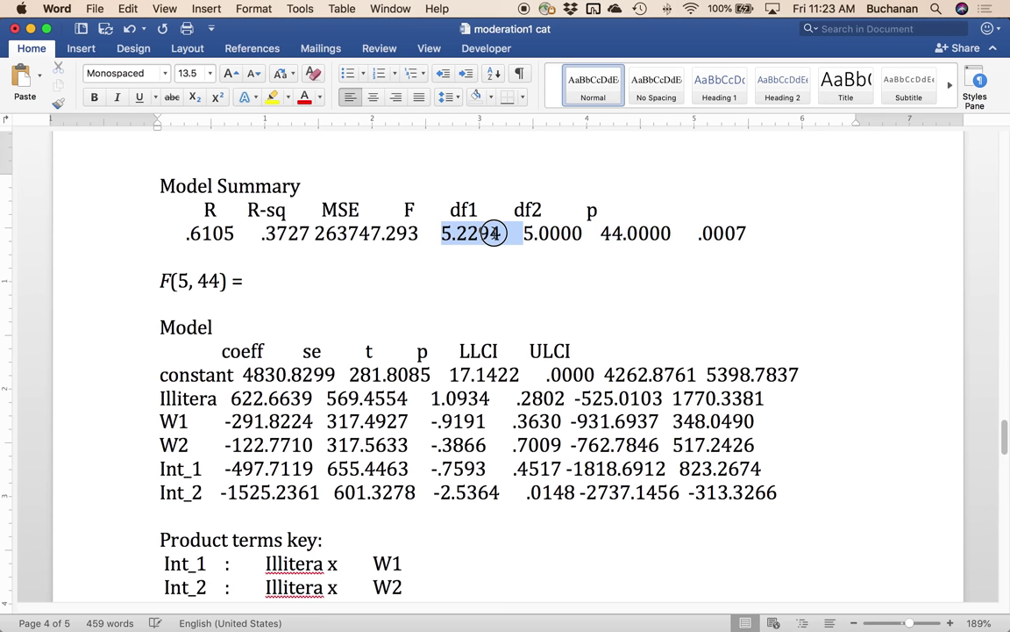
pyautogui.keyDown('shift'); pyautogui.click(744, 232); pyautogui.keyUp('shift')
pyautogui.click(272, 97)
# - Complete the line with 5.23, p = .007, R² = .37, using italic symbols and superscript 2
pyautogui.click(256, 278)
pyautogui.write('5.2')
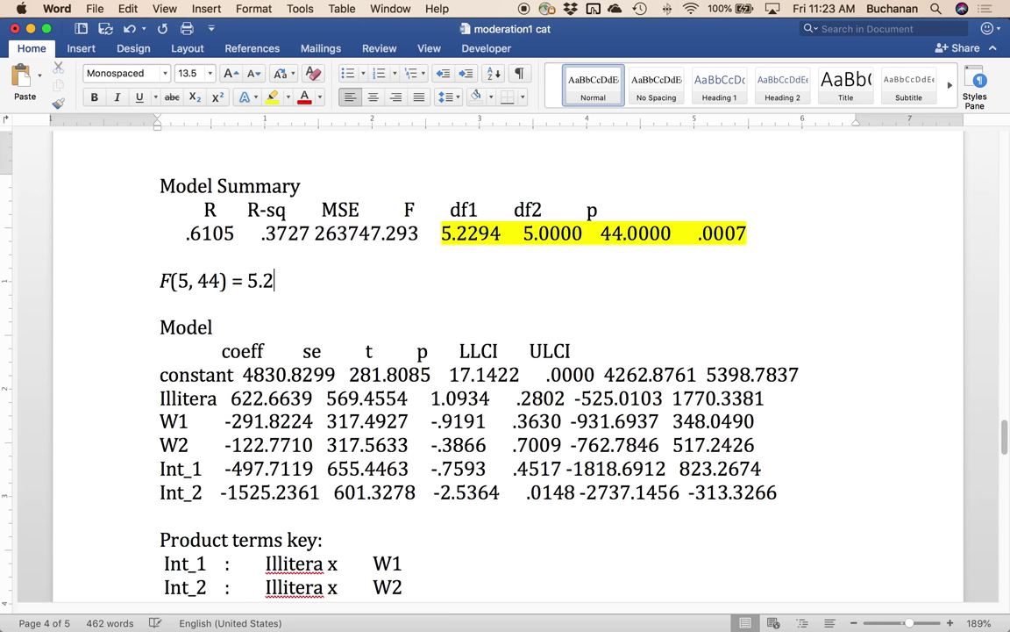
pyautogui.write('3,')
pyautogui.press('super+i')
pyautogui.write('-')
pyautogui.press('BackSpace')
pyautogui.press('BackSpace')
pyautogui.write('-')
pyautogui.press('BackSpace')
pyautogui.press('BackSpace')
pyautogui.write('= .007,')
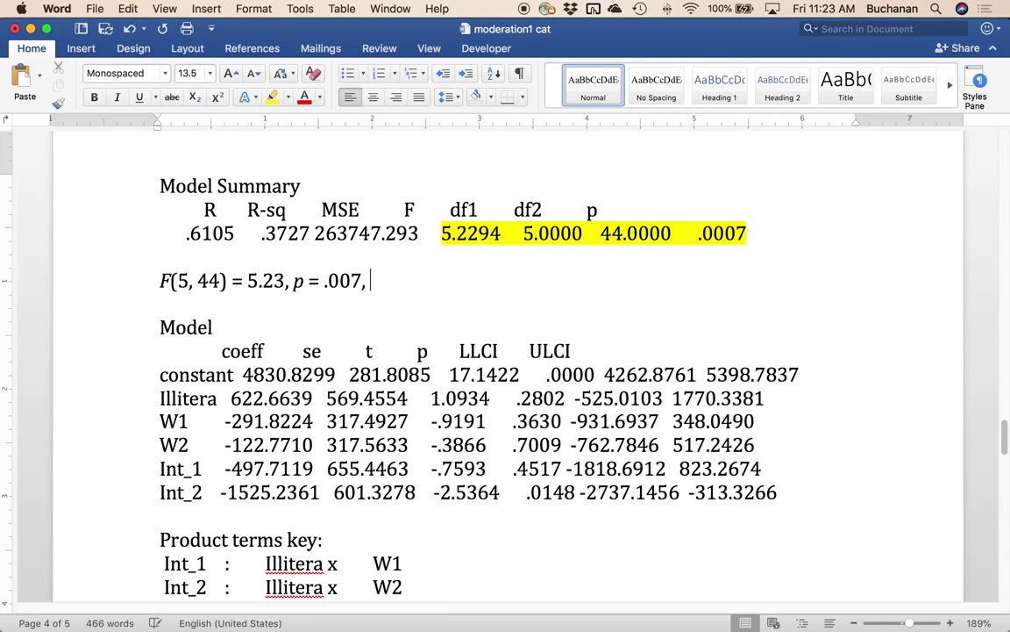
pyautogui.press('super+i')
pyautogui.write('R2')
pyautogui.press('super+i')
pyautogui.write('= .37')
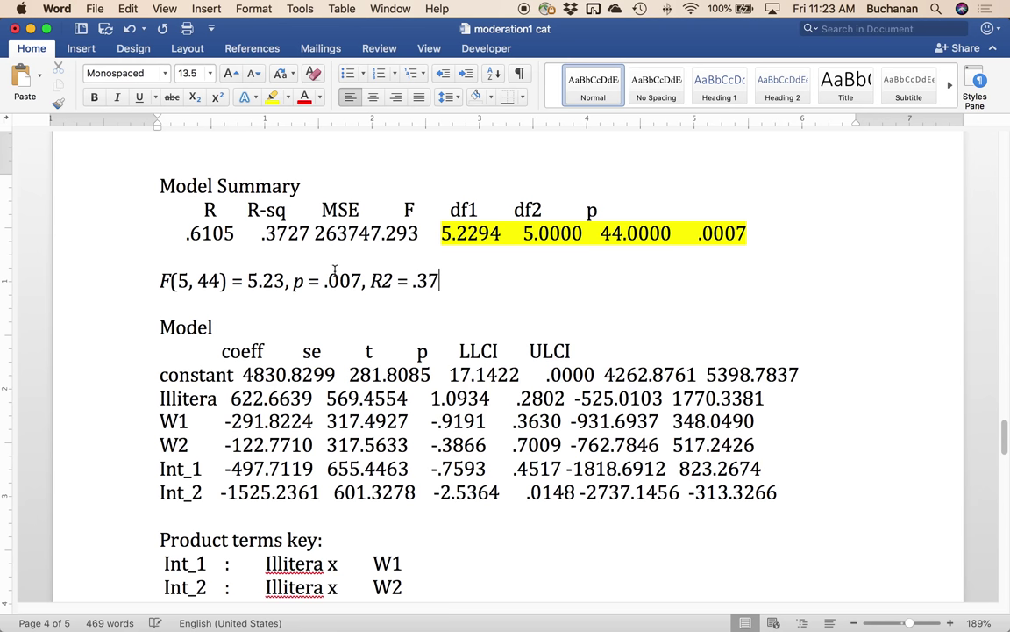
pyautogui.moveTo(393, 280); pyautogui.dragTo(380, 281)
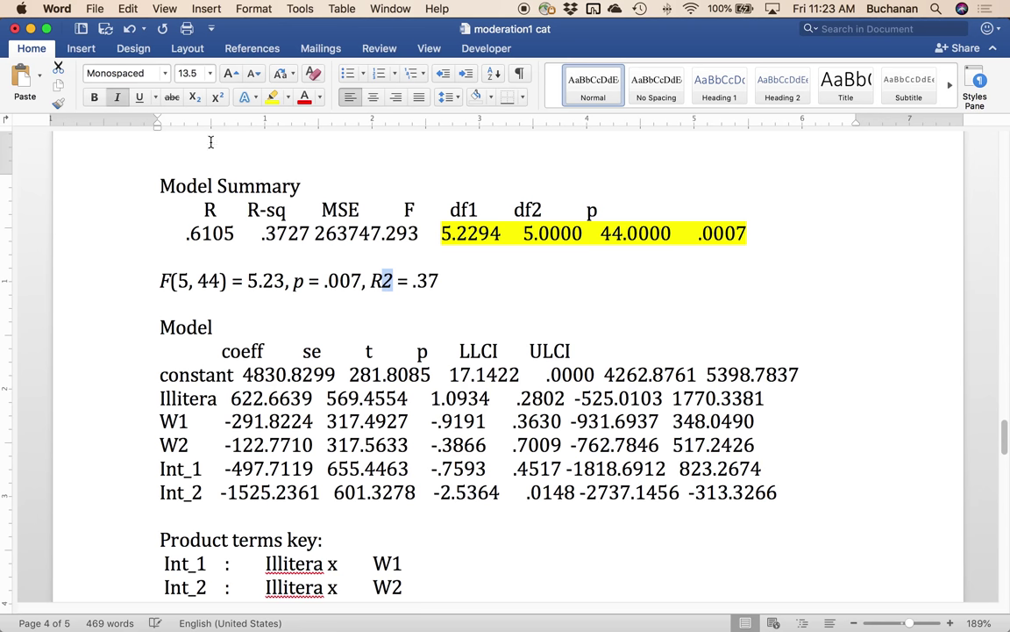
pyautogui.click(218, 102)
pyautogui.click(293, 323)
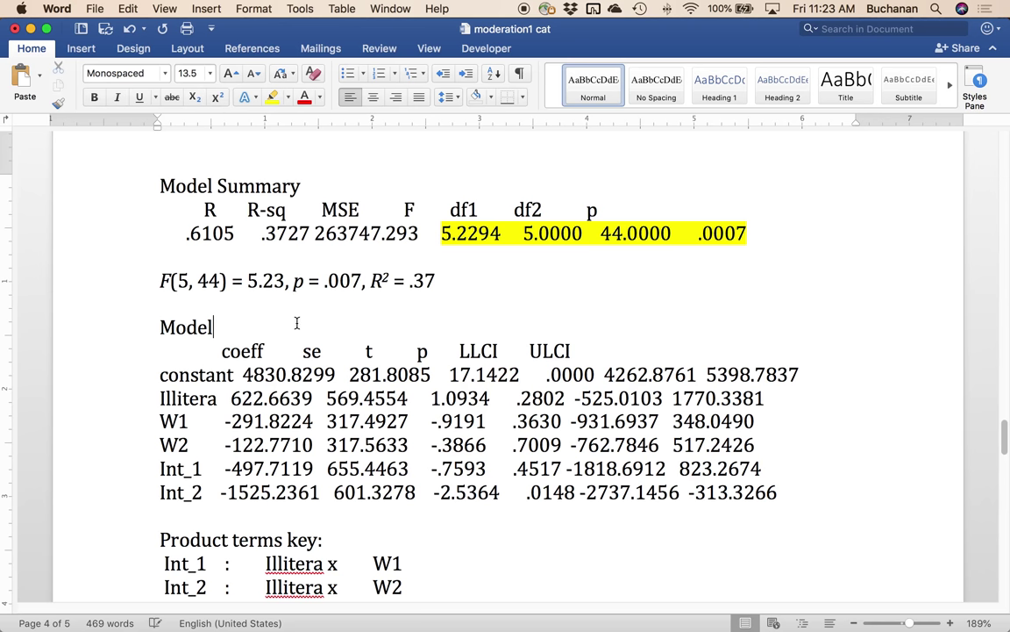
pyautogui.scroll(-5, 316, 344)
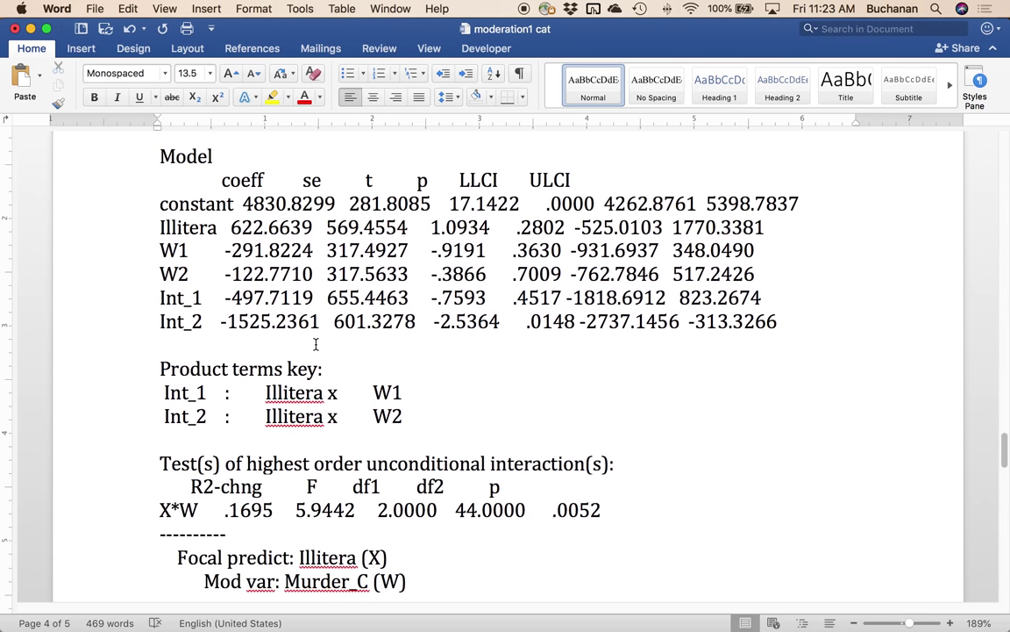
# - Start an 'Illiteracy b' line below the coefficient table
pyautogui.click(249, 351)
pyautogui.press('Return')
pyautogui.press('Return')
pyautogui.press('Return')
pyautogui.press('Return')
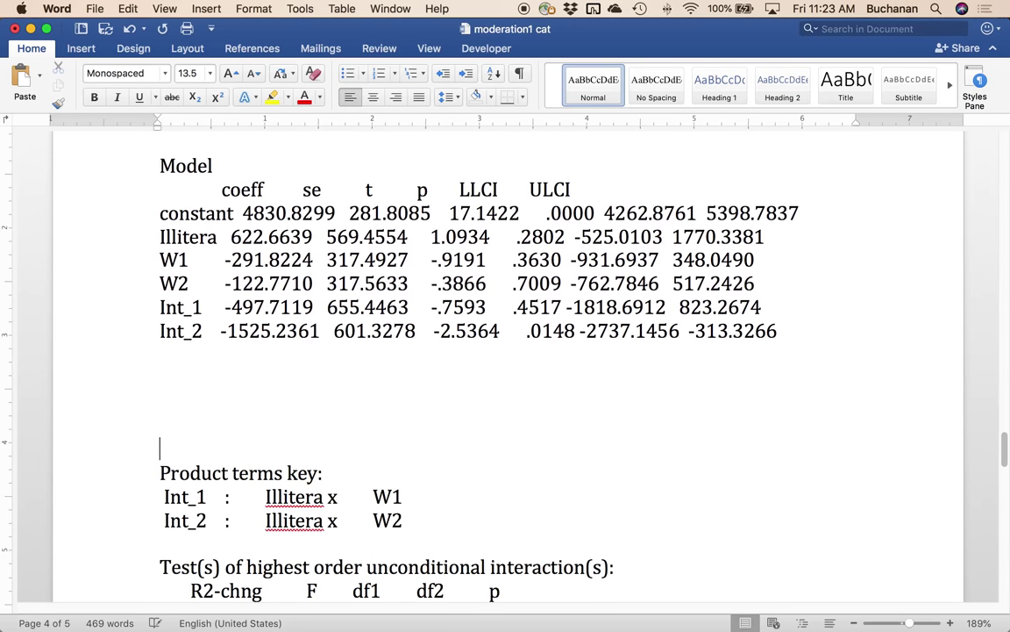
pyautogui.press('Up')
pyautogui.click(160, 400)
pyautogui.write('Illiteracy')
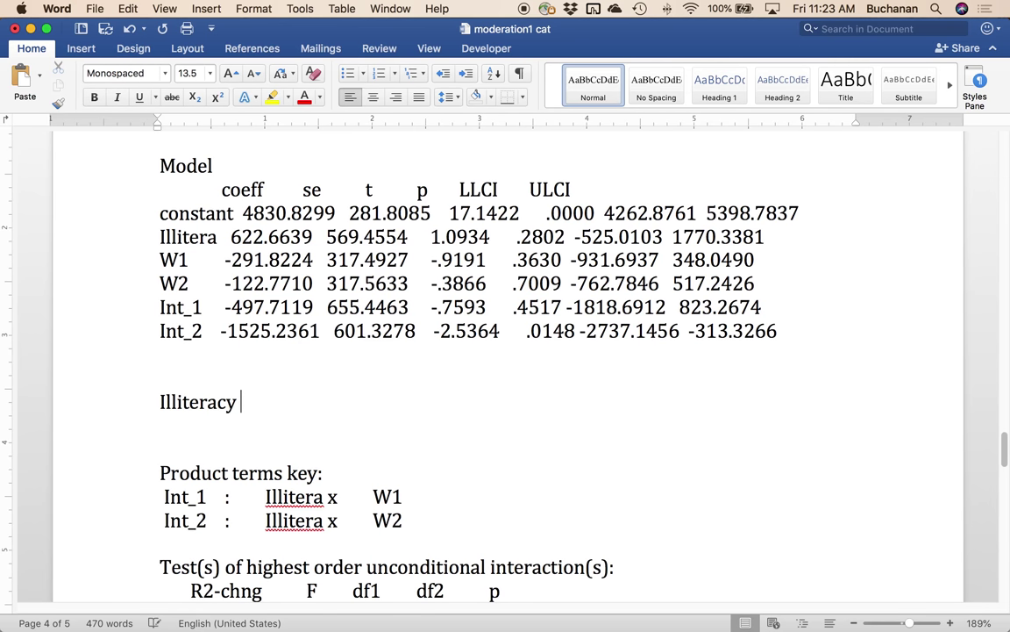
pyautogui.press('Up')
pyautogui.press('Up')
pyautogui.press('Delete')
pyautogui.click(271, 380)
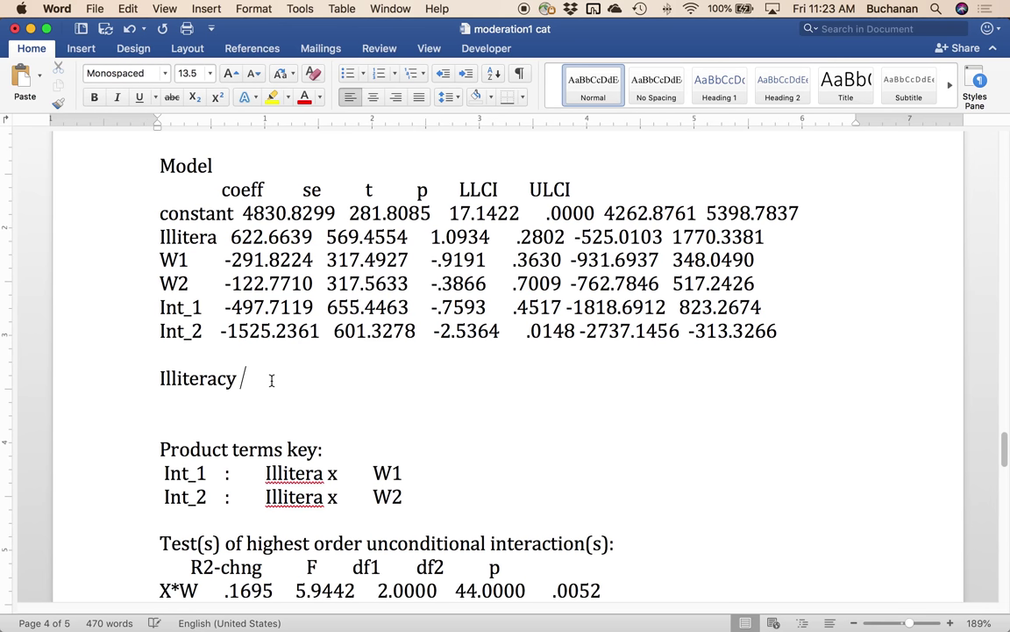
pyautogui.write('b')
pyautogui.press('super+i')
# - Highlight the Illitera coefficient yellow and write b = 662.66, t(44) =
pyautogui.moveTo(230, 239); pyautogui.dragTo(318, 239)
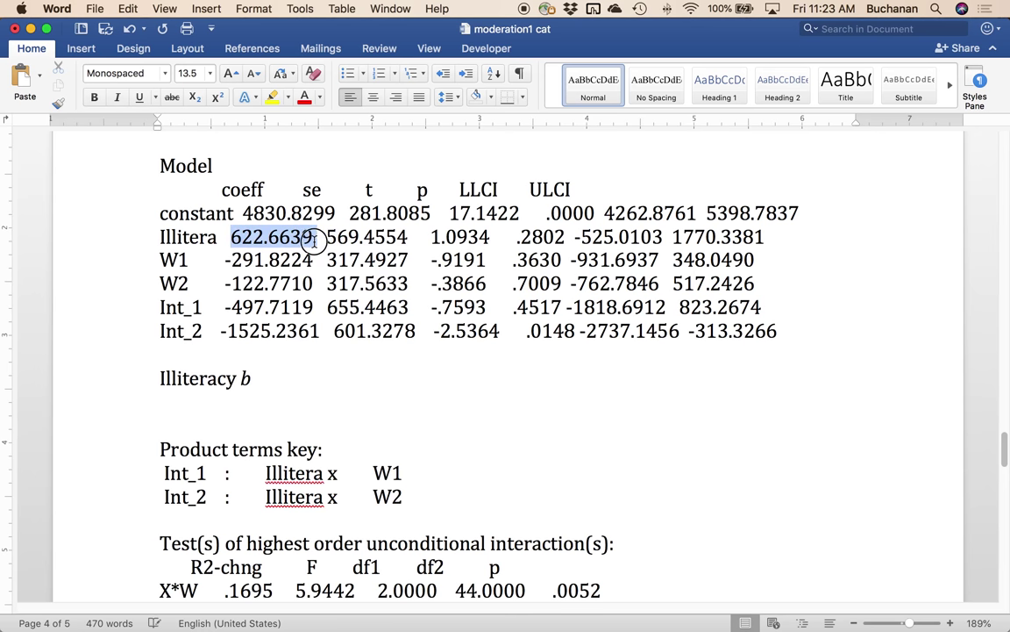
pyautogui.click(273, 97)
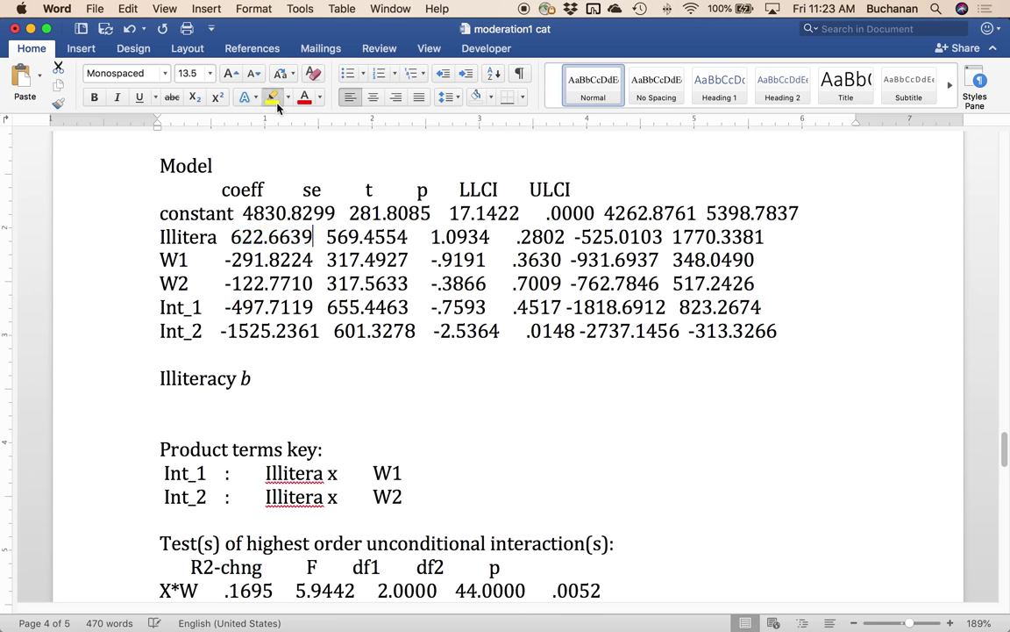
pyautogui.click(273, 380)
pyautogui.write('= ')
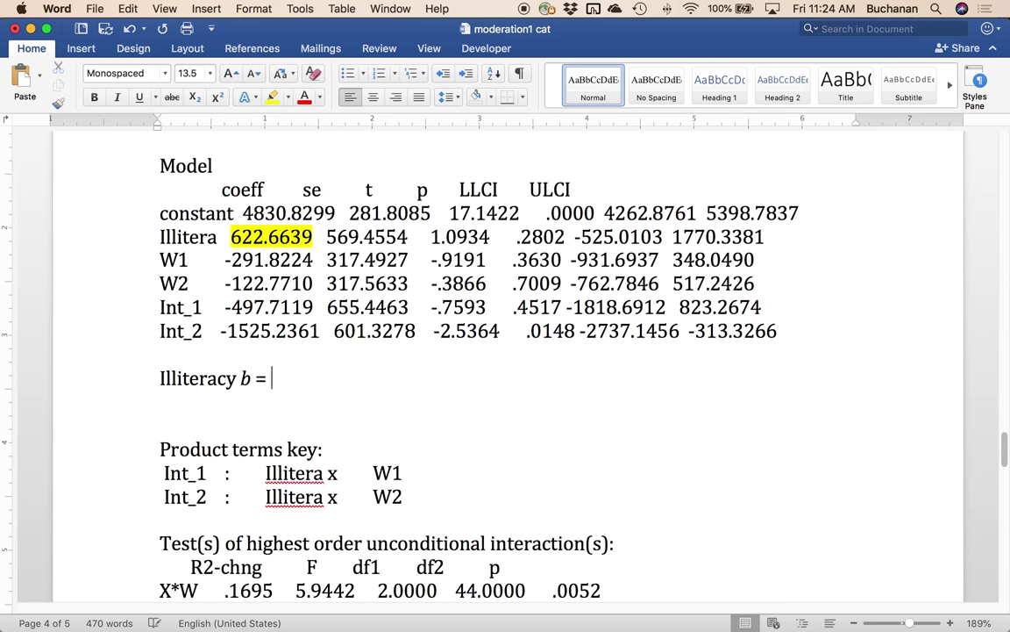
pyautogui.write('662.66,')
pyautogui.press('super+i')
pyautogui.write('t')
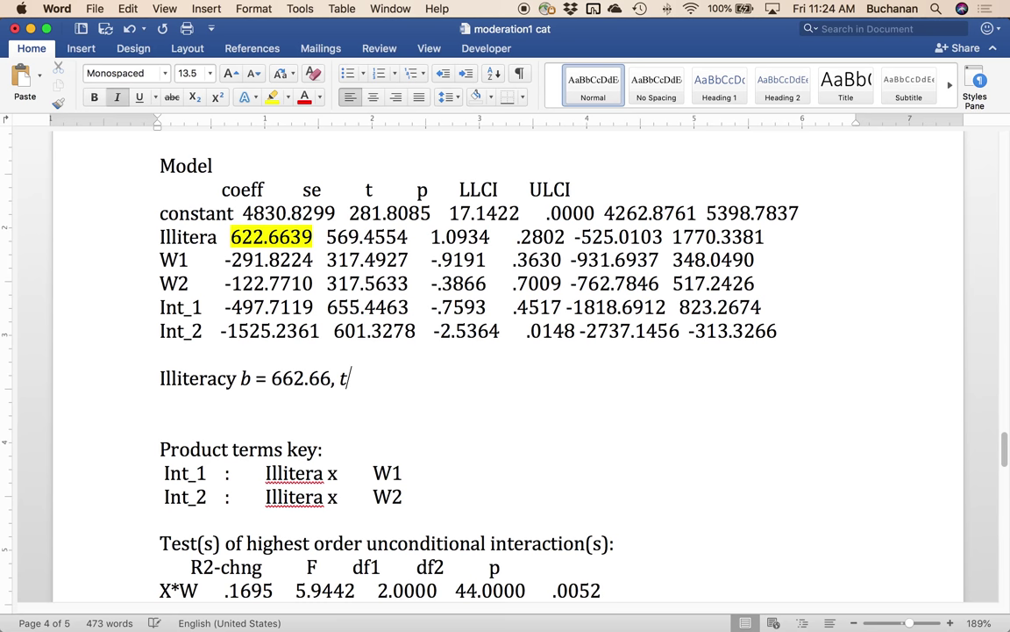
pyautogui.press('super+i')
pyautogui.write('(44)')
pyautogui.scroll(5, 481, 192)
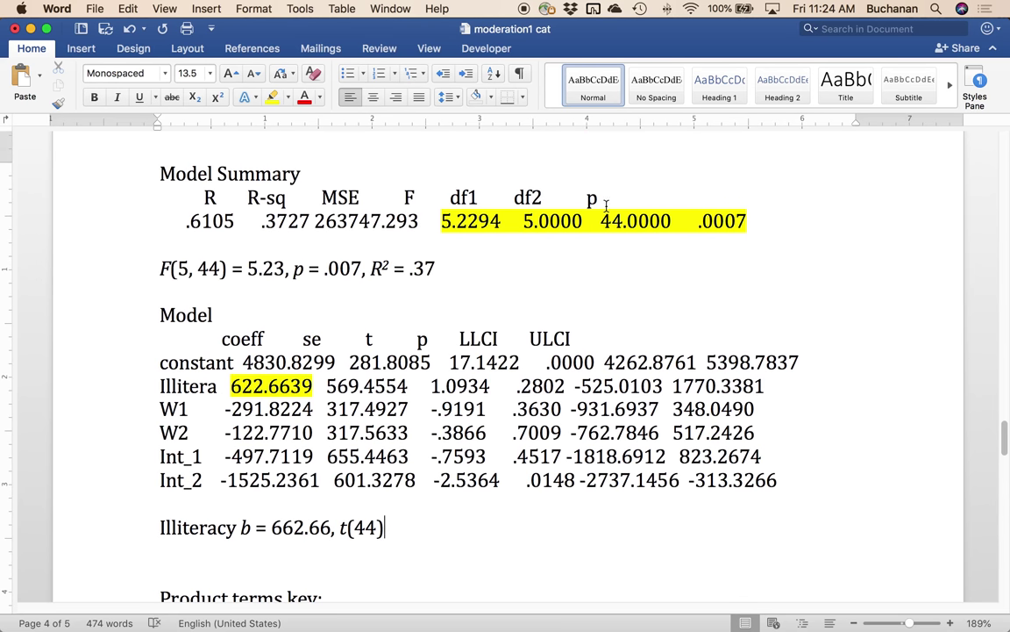
pyautogui.scroll(-2, 266, 309)
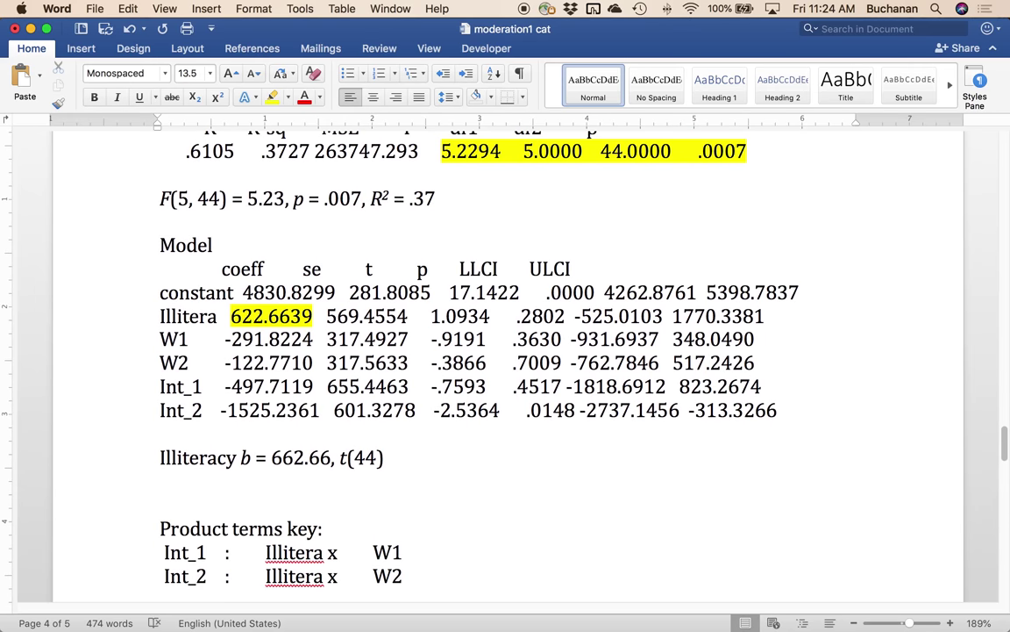
pyautogui.write('=')
# - Highlight the Illitera t and p values and add 1.09, p = .280
pyautogui.moveTo(428, 317); pyautogui.dragTo(516, 318)
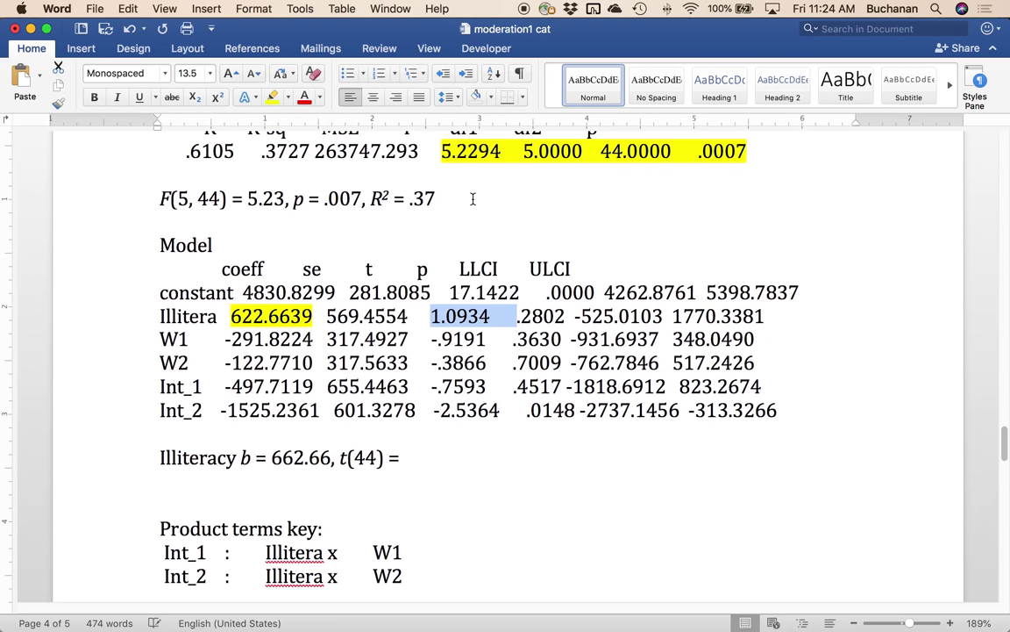
pyautogui.hotkey('shift', 'Right')
pyautogui.hotkey('shift', 'Right')
pyautogui.hotkey('shift', 'Right')
pyautogui.hotkey('shift', 'Right')
pyautogui.hotkey('shift', 'Right')
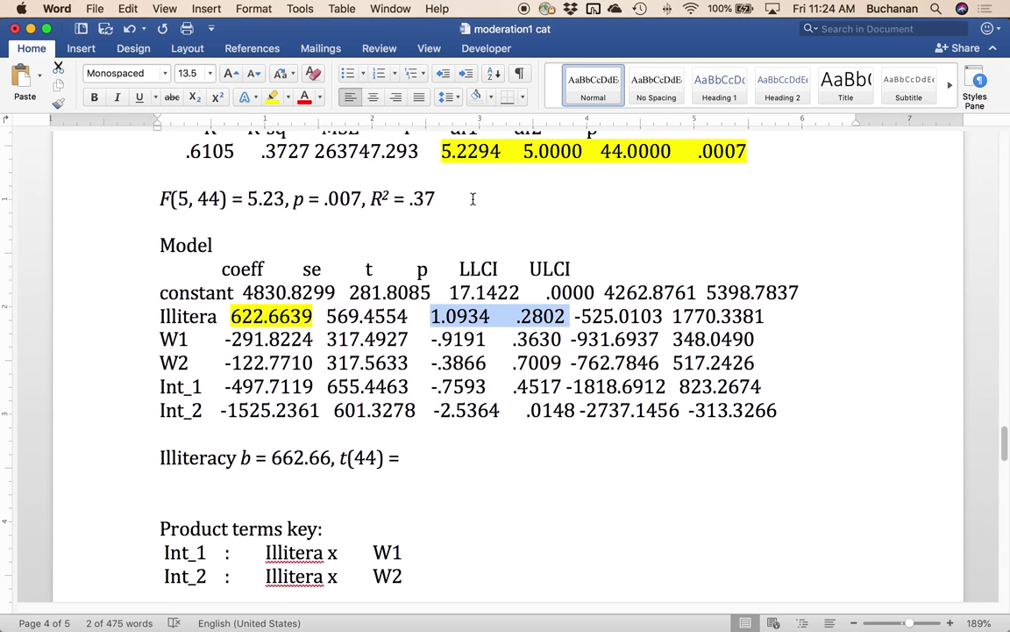
pyautogui.click(271, 96)
pyautogui.click(421, 460)
pyautogui.write('1.09,')
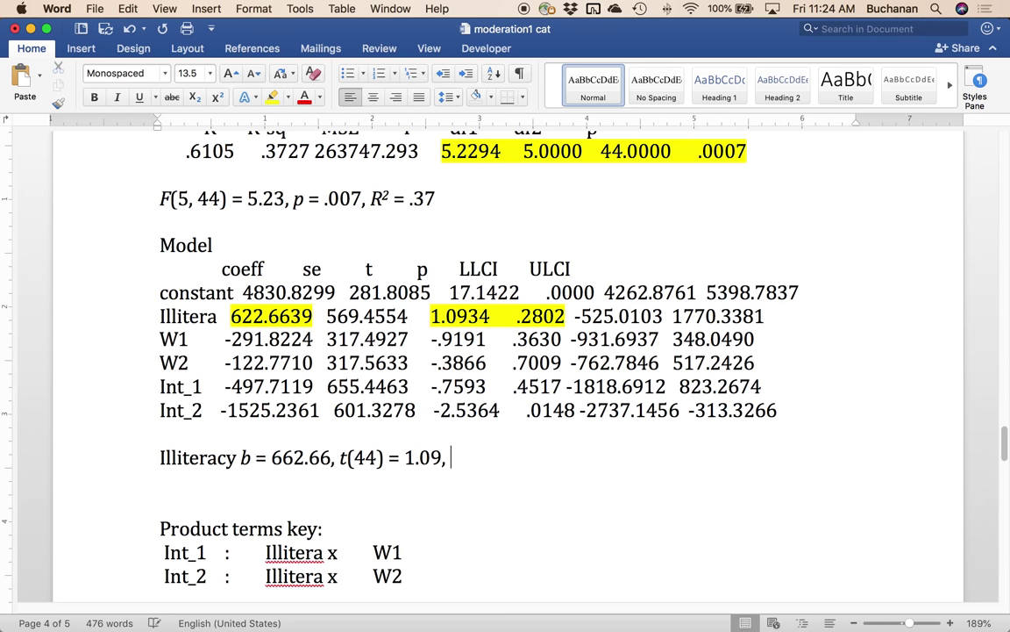
pyautogui.press('super+i')
pyautogui.write('p')
pyautogui.press('super+i')
pyautogui.write('= .2')
pyautogui.press('BackSpace')
pyautogui.write('280')
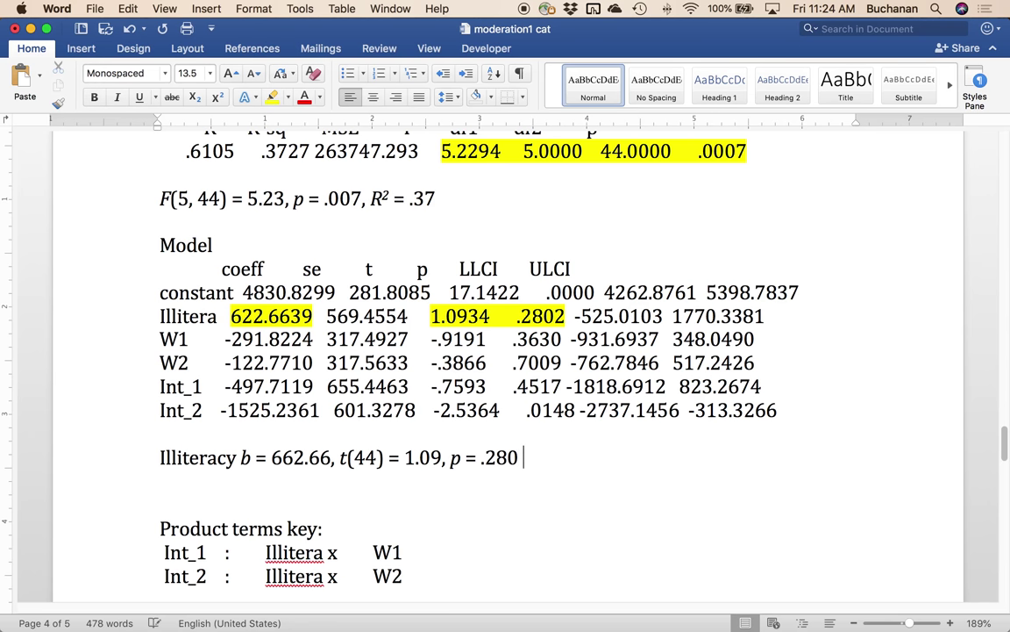
pyautogui.press('BackSpace')
# - Add 'not predictive, as illiteracy increases, income also increases' and open new lines below
pyautogui.write(', not a')
pyautogui.press('BackSpace')
pyautogui.press('BackSpace')
pyautogui.write('predictive,')
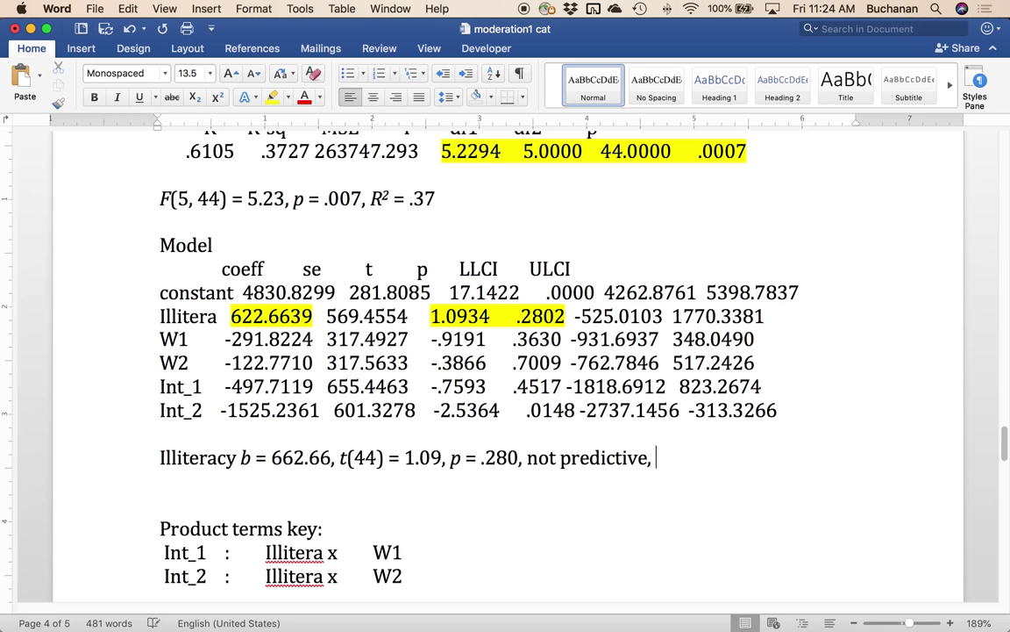
pyautogui.write('as illter')
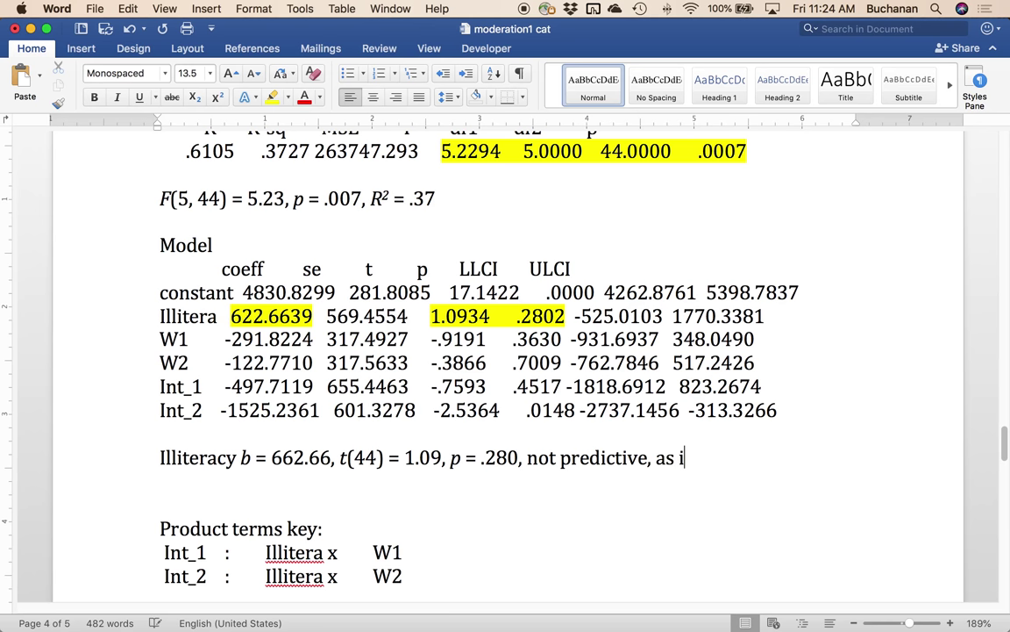
pyautogui.press('BackSpace')
pyautogui.press('BackSpace')
pyautogui.press('BackSpace')
pyautogui.press('BackSpace')
pyautogui.write('literacy increasee')
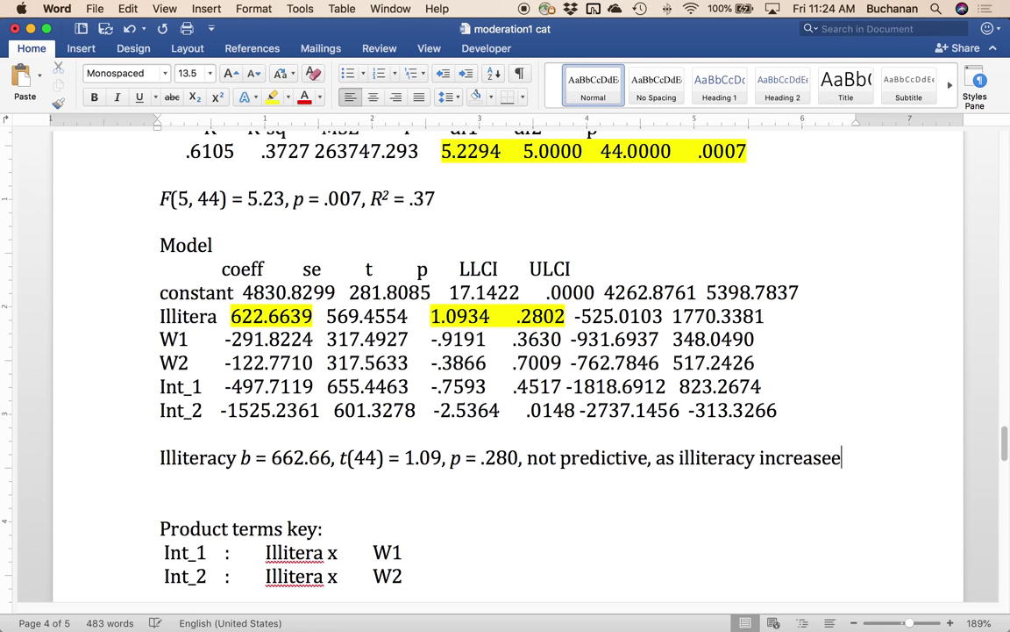
pyautogui.press('BackSpace')
pyautogui.write('s, income als')
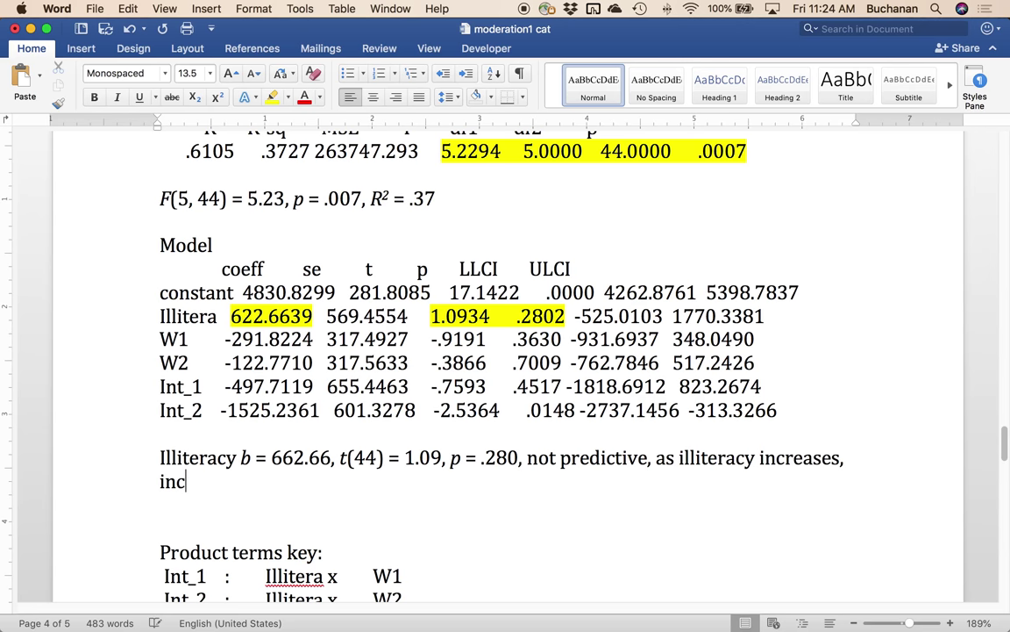
pyautogui.write('o increases')
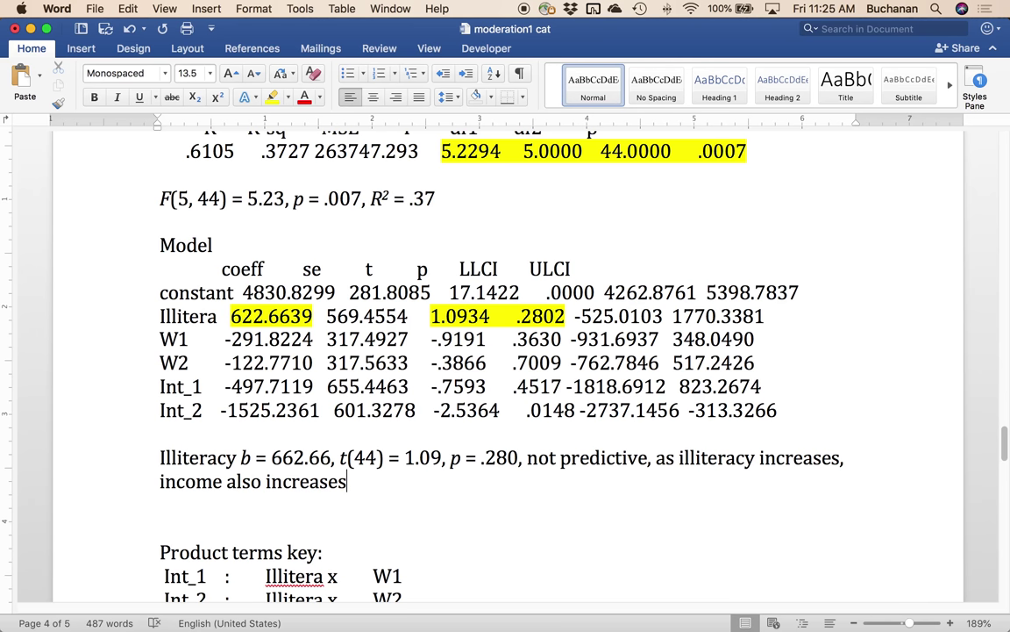
pyautogui.press('Return')
pyautogui.press('Return')
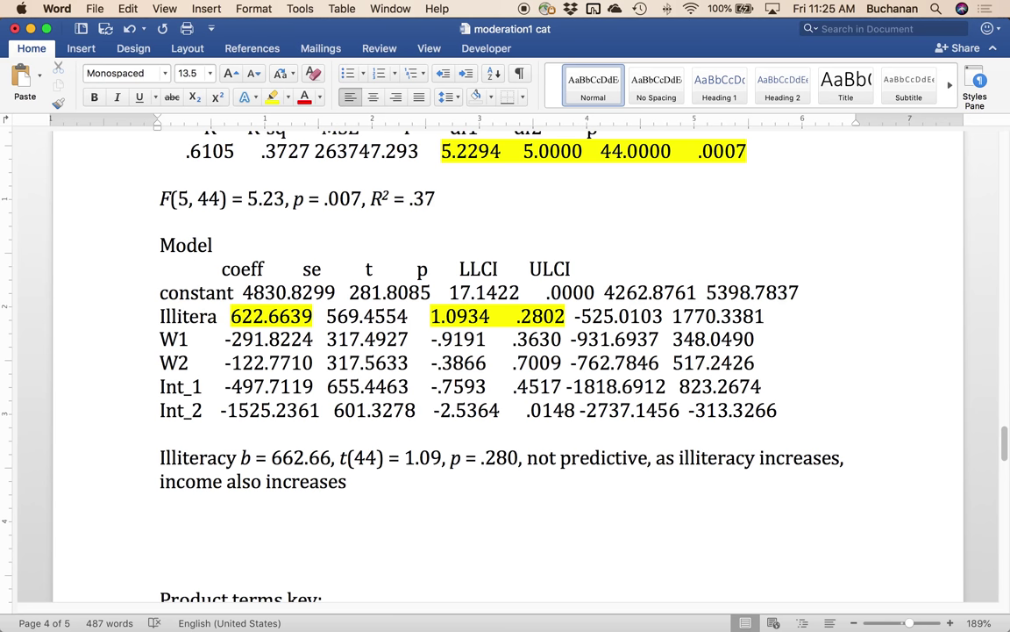
# - Paste the W1 average-versus-low and W2 high-versus-low labels, copied from the coding section, under the Illiteracy note
pyautogui.write('W1')
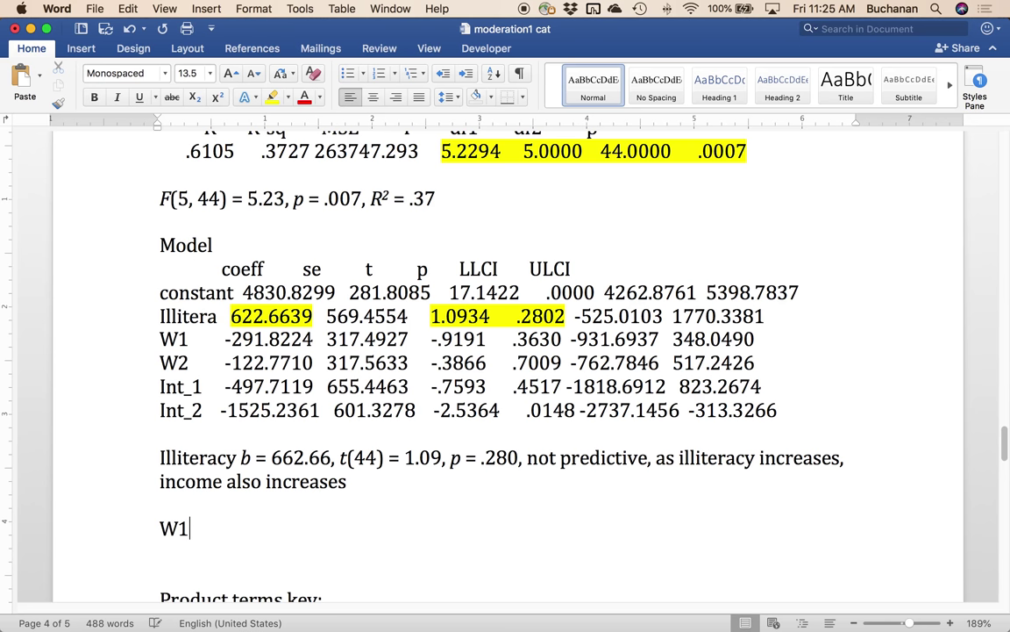
pyautogui.scroll(5, 506, 359)
pyautogui.scroll(10, 505, 360)
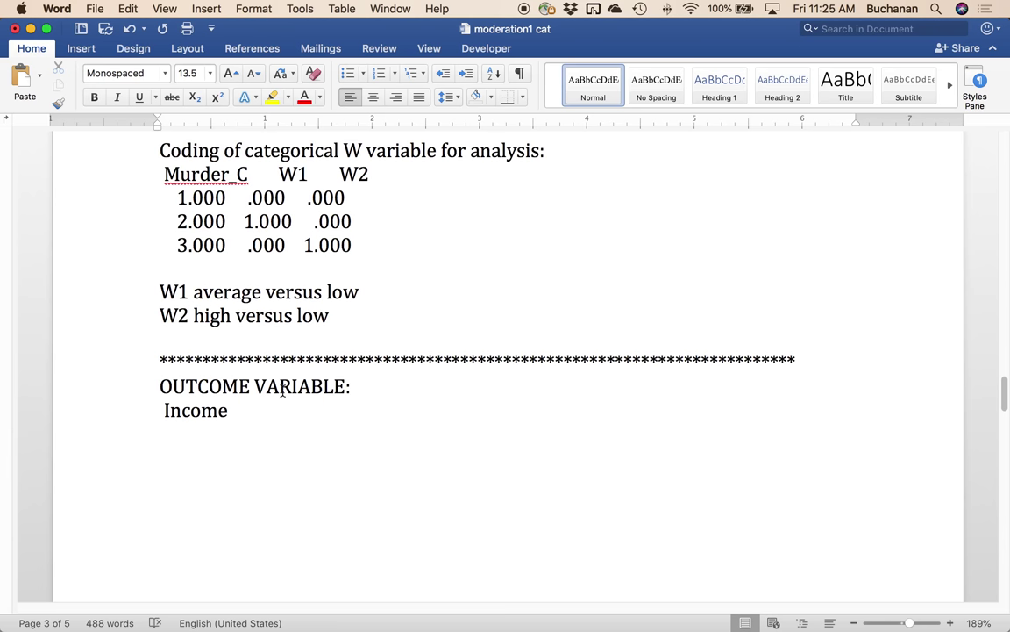
pyautogui.moveTo(161, 290); pyautogui.dragTo(334, 316)
pyautogui.press('cmd+c')
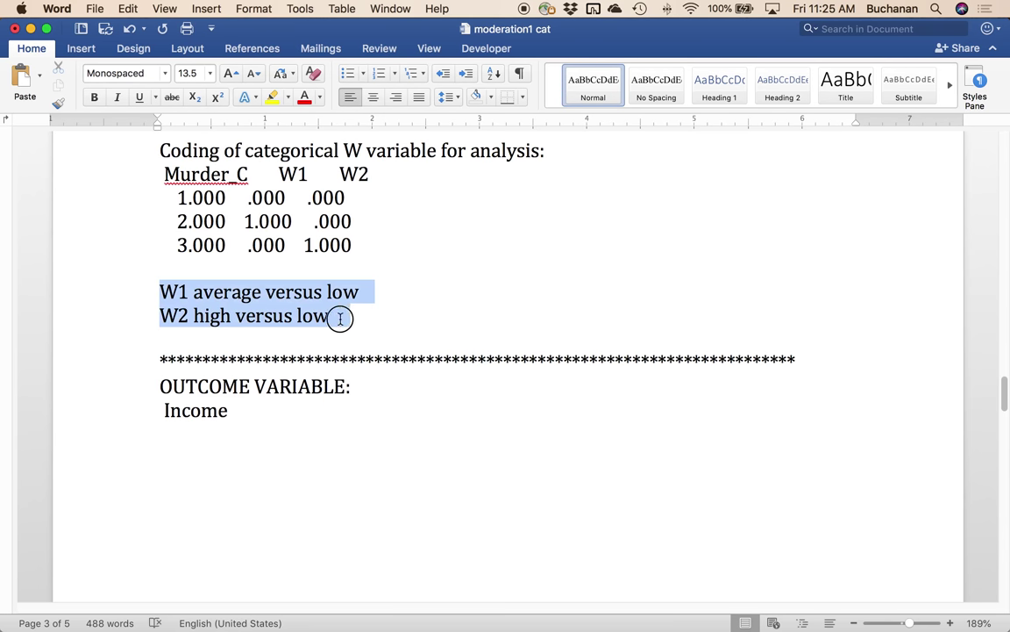
pyautogui.scroll(-1, 335, 319)
pyautogui.scroll(-15, 335, 319)
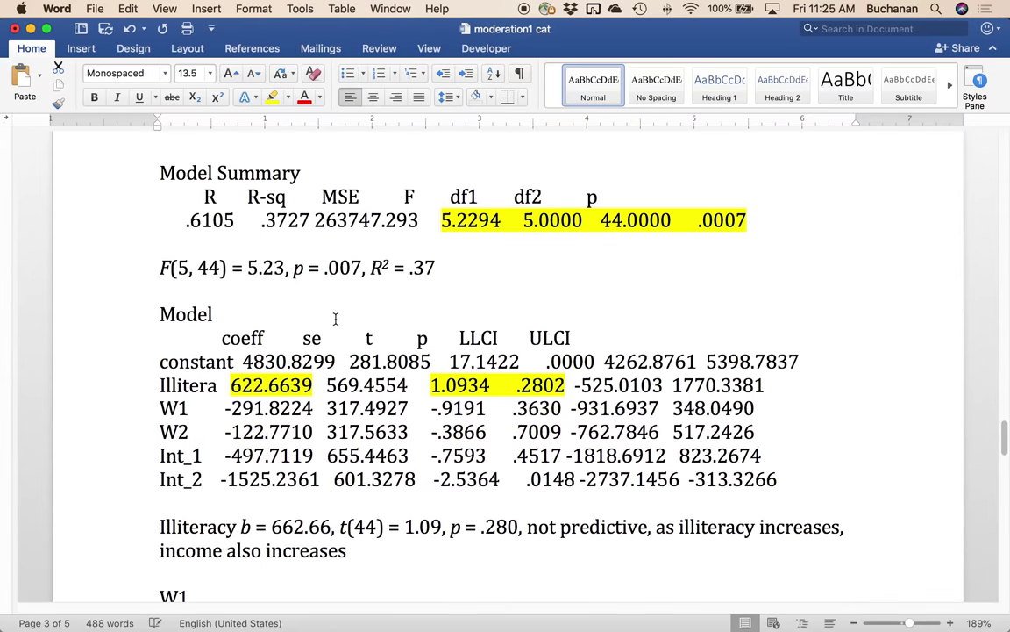
pyautogui.moveTo(189, 454); pyautogui.dragTo(177, 454)
pyautogui.press('BackSpace')
pyautogui.press('BackSpace')
pyautogui.press('cmd+v')
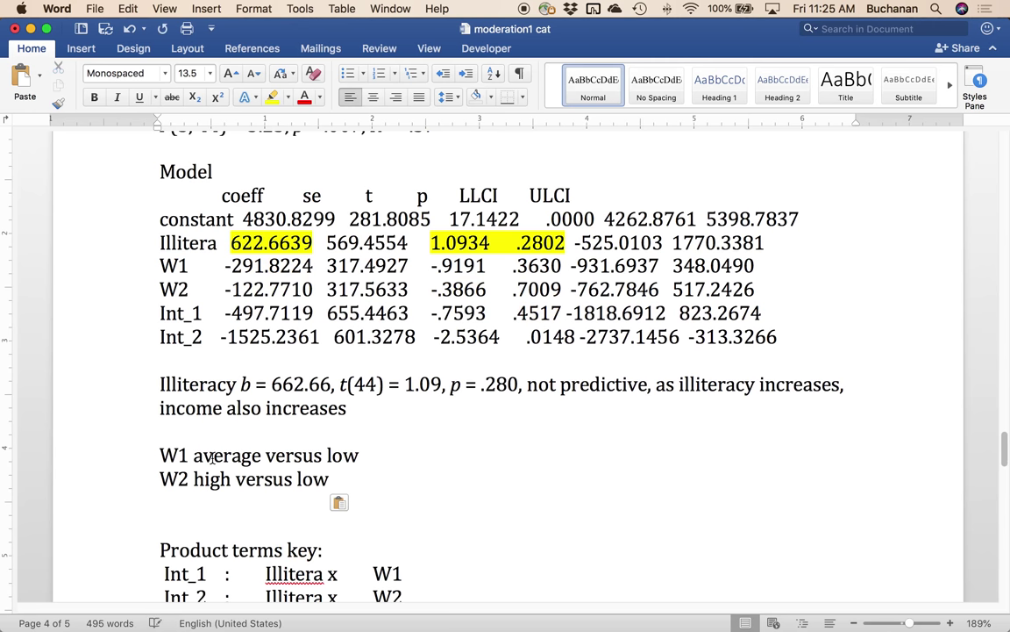
# - Type W1's italic b = -291.82 and t(44) = -0.92 on the average-versus-low line
pyautogui.press('cmd+i')
pyautogui.write('b')
pyautogui.press('cmd+i')
pyautogui.write('= -291.')
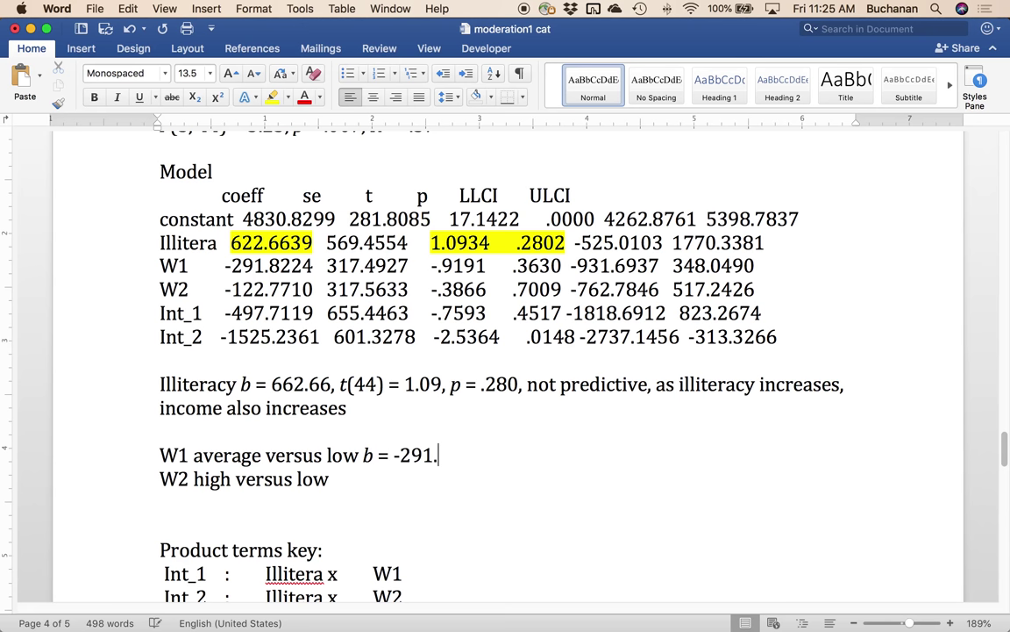
pyautogui.write('82,')
pyautogui.press('cmd+i')
pyautogui.write('t')
pyautogui.press('cmd+i')
pyautogui.write('(3')
pyautogui.press('BackSpace')
pyautogui.write('44) =')
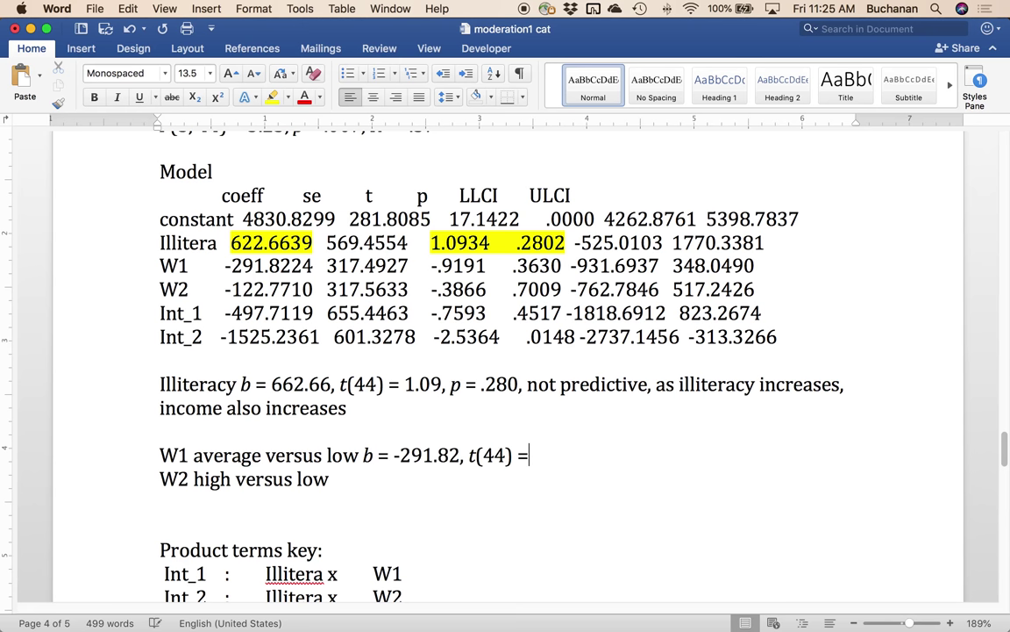
pyautogui.write(' -0')
pyautogui.press('BackSpace')
pyautogui.write('-0,9')
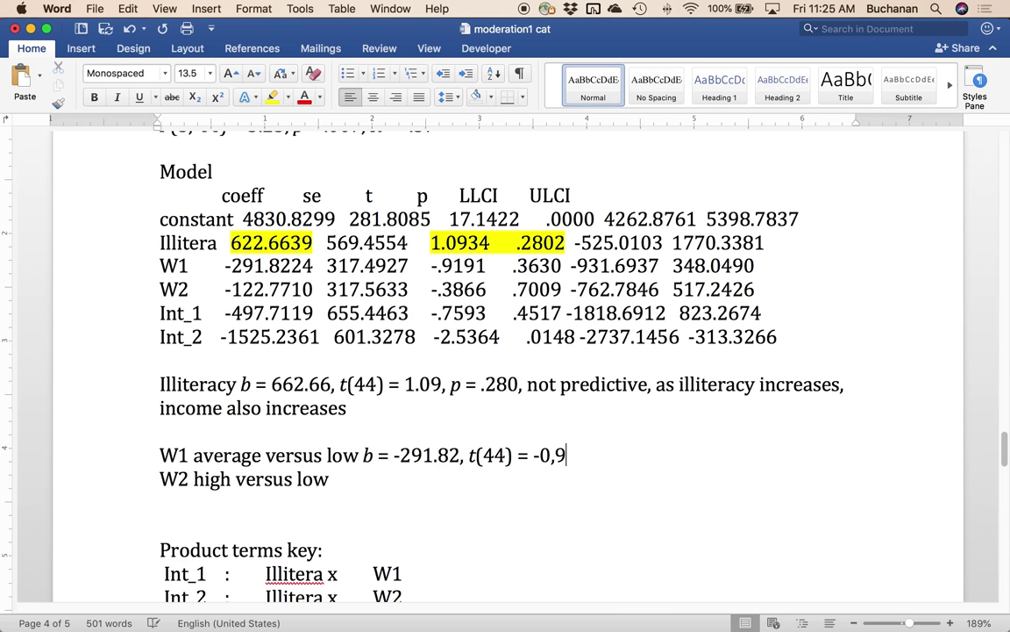
pyautogui.write('2')
pyautogui.press('BackSpace')
pyautogui.press('BackSpace')
pyautogui.press('BackSpace')
pyautogui.write('.92,')
# - Add italic p = .363, then begin 'difference in income between average and low, no significant'
pyautogui.press('super+i')
pyautogui.write('p')
pyautogui.press('super+i')
pyautogui.write('= .363')
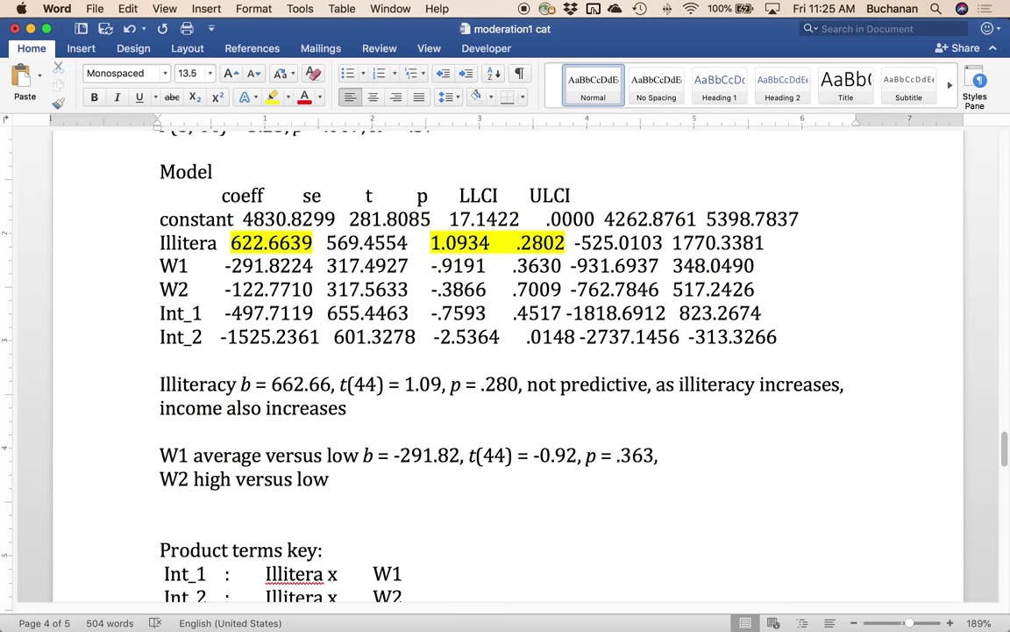
pyautogui.write(', difference ')
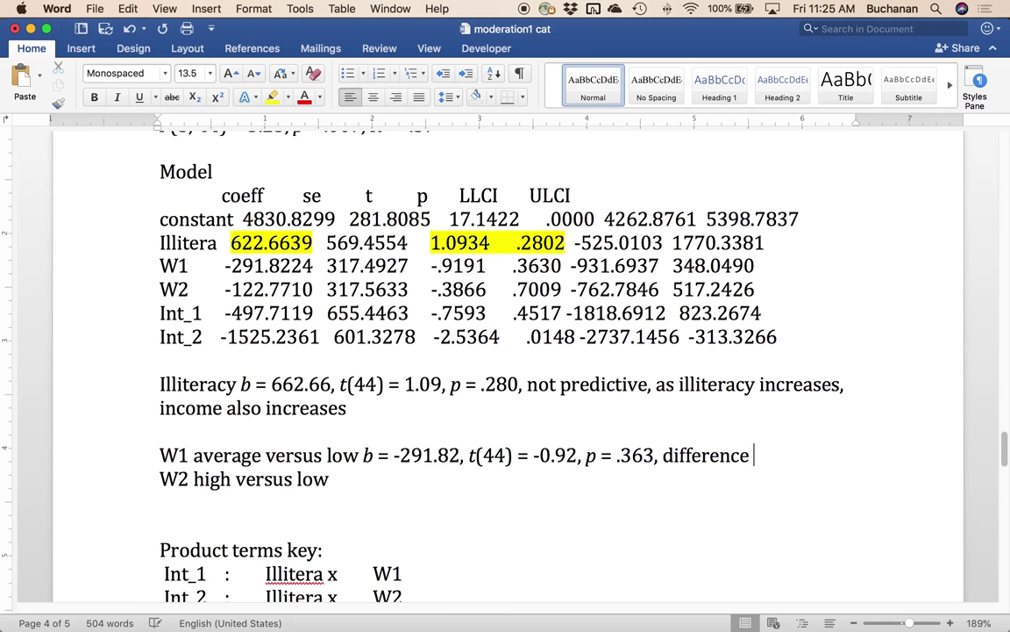
pyautogui.write('in income betwe')
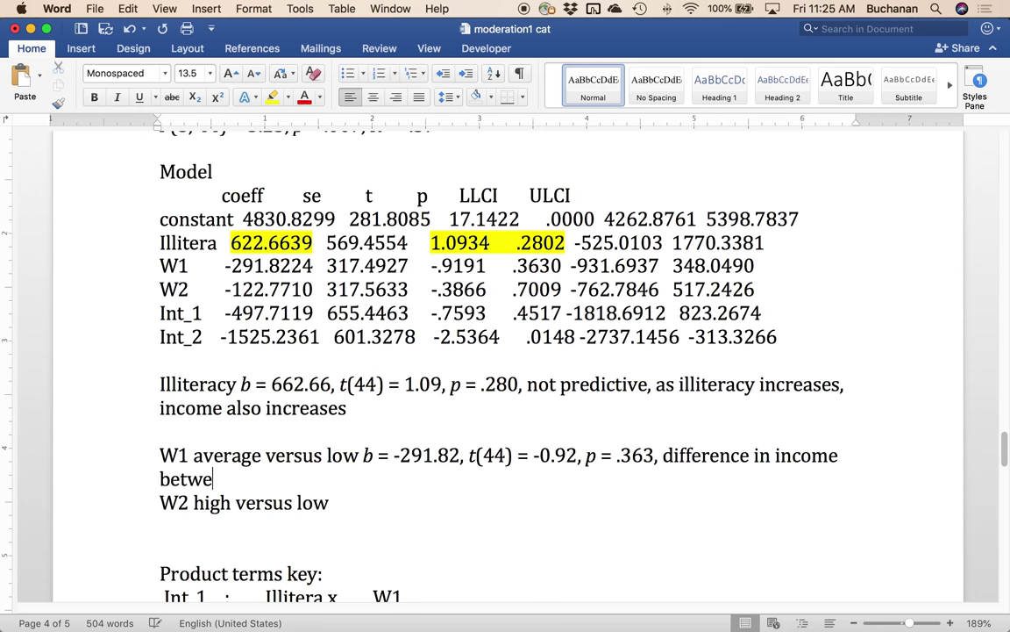
pyautogui.write('en average and ')
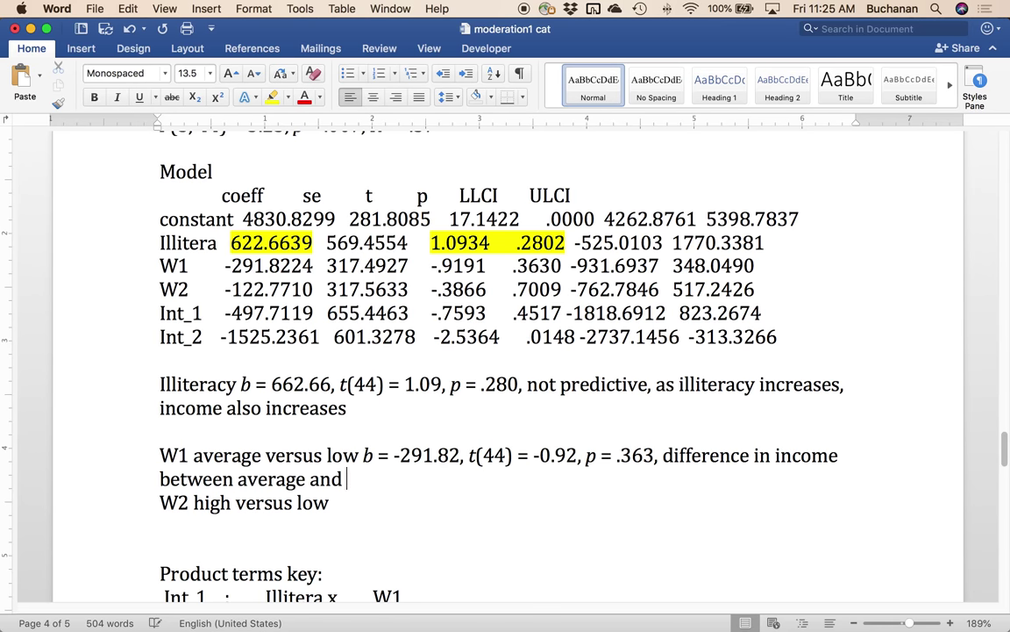
pyautogui.write('low, no')
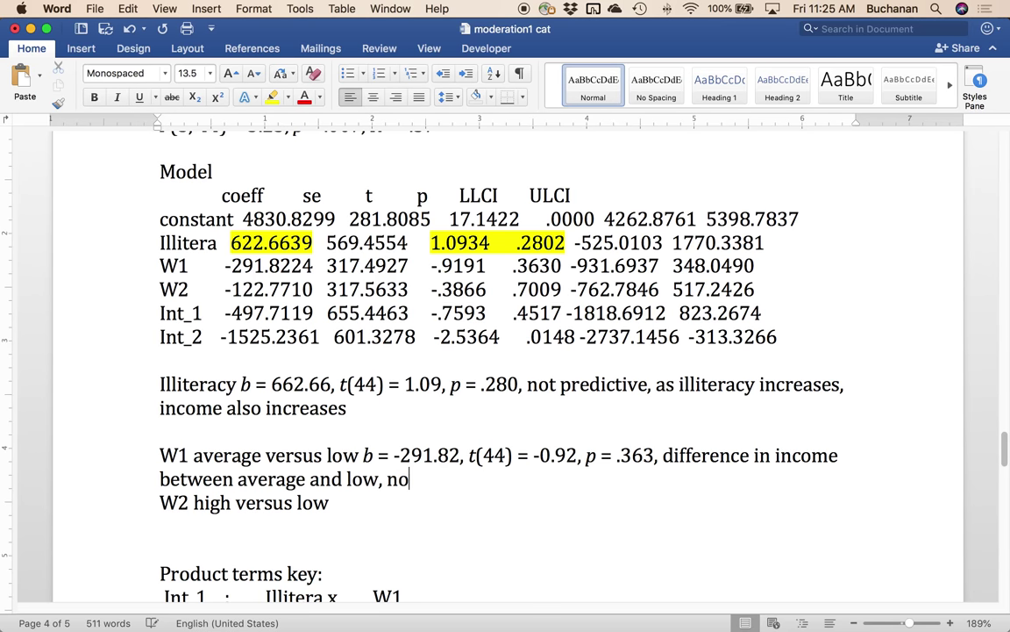
pyautogui.write(' significant')
# - Type W2's italic b, t(44) = -0.39 and p = .701 on the high-versus-low line
pyautogui.click(332, 502)
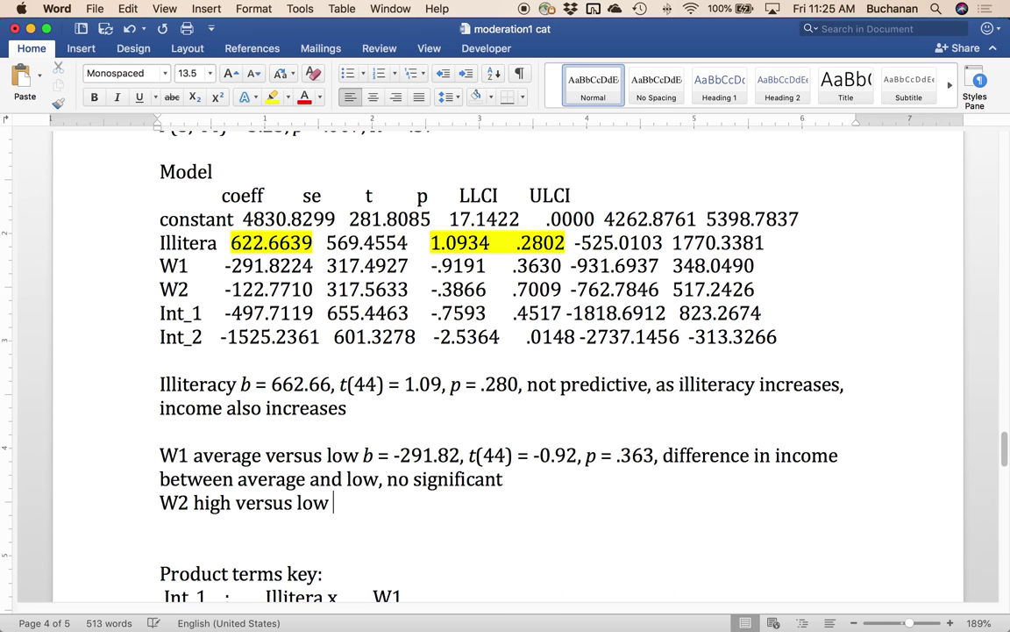
pyautogui.press('super+i')
pyautogui.write('b')
pyautogui.press('super+i')
pyautogui.write('= -')
pyautogui.write('1.')
pyautogui.write('22.77')
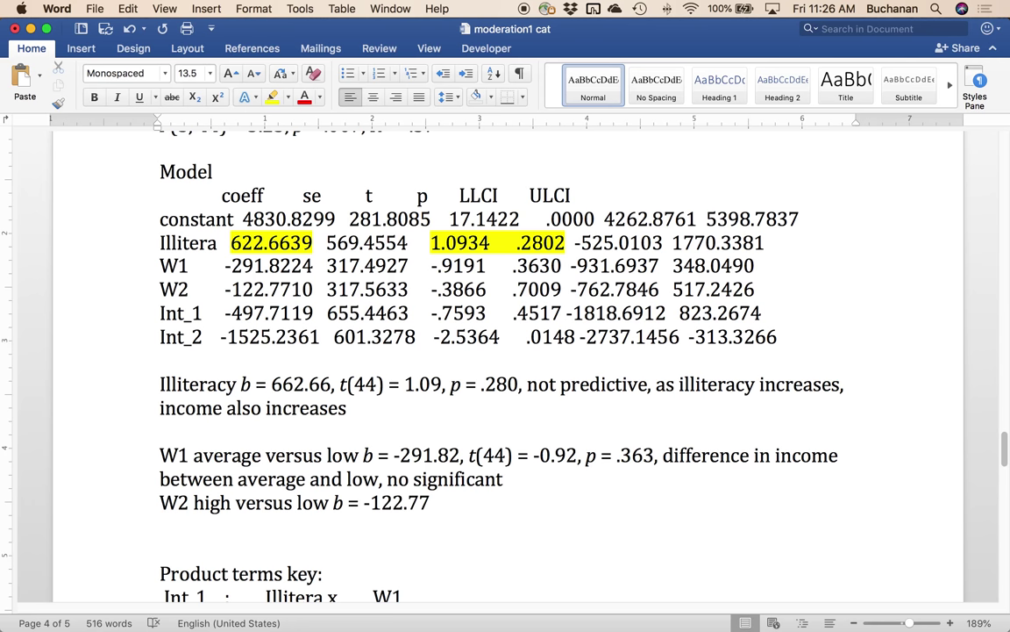
pyautogui.write(',')
pyautogui.hotkey('ctrl', 'i')
pyautogui.write('t')
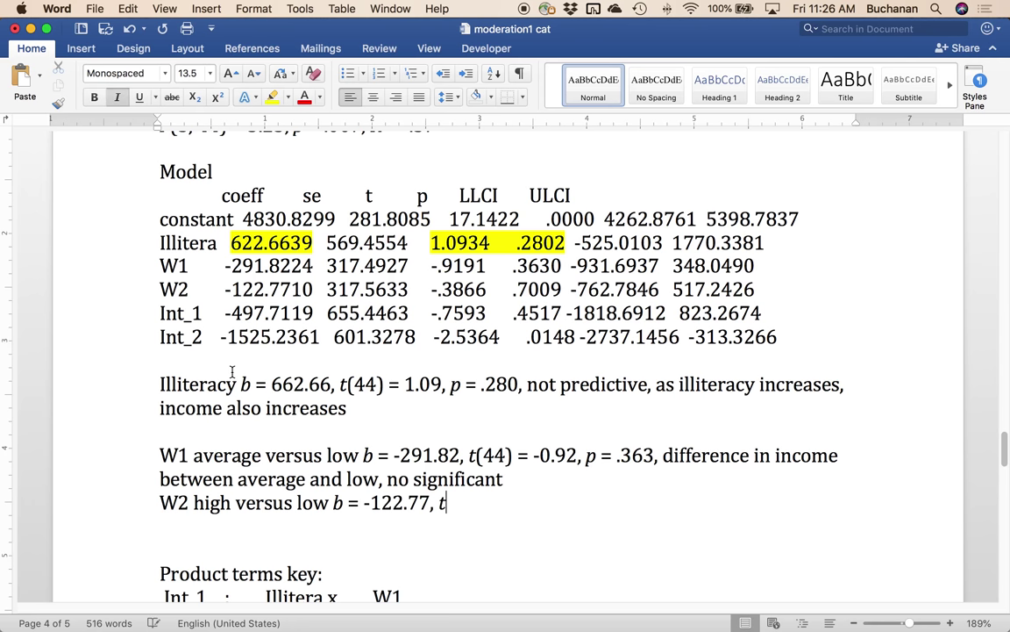
pyautogui.hotkey('ctrl', 'i')
pyautogui.write('(44) = ')
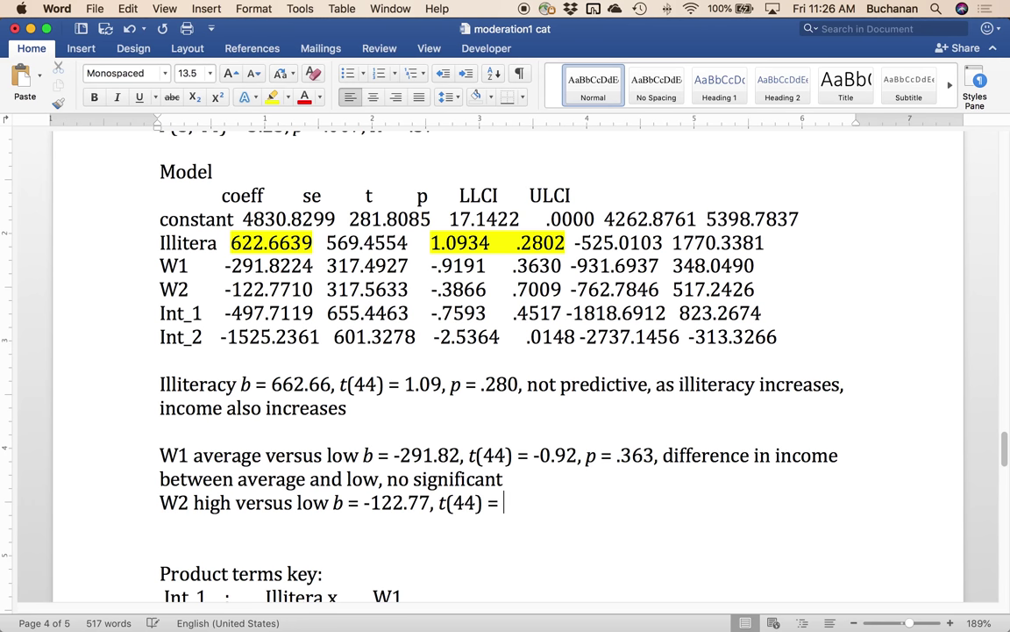
pyautogui.write('-0.')
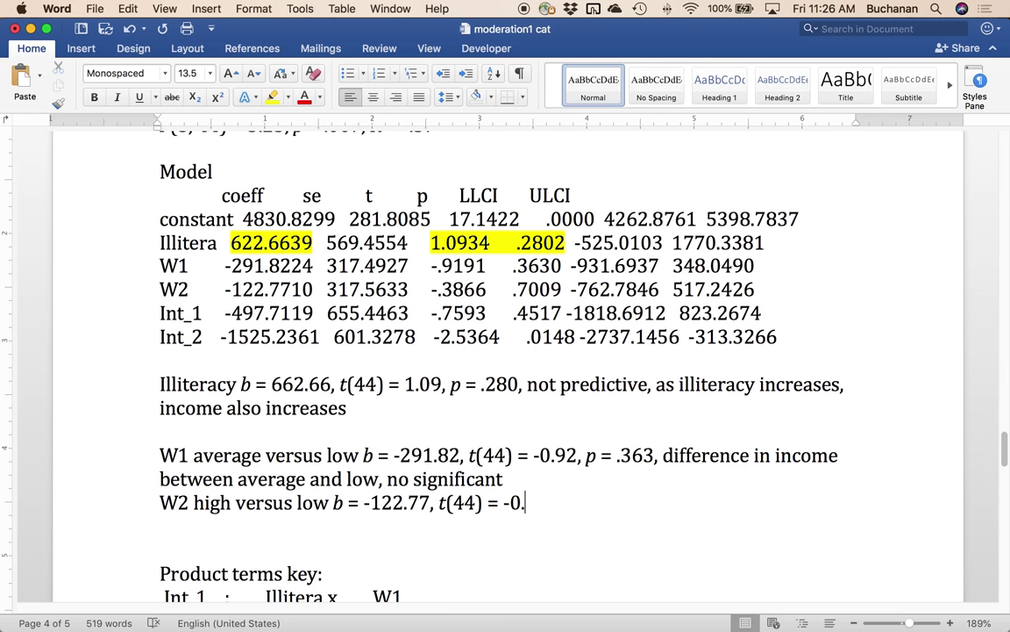
pyautogui.write('39, p')
pyautogui.press('super+i')
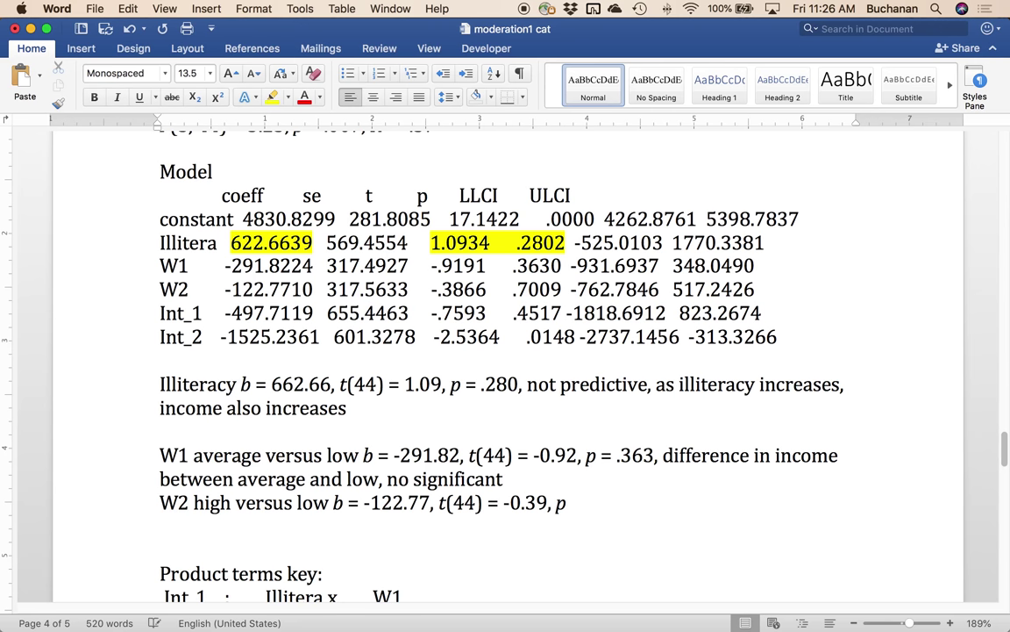
pyautogui.write('= ')
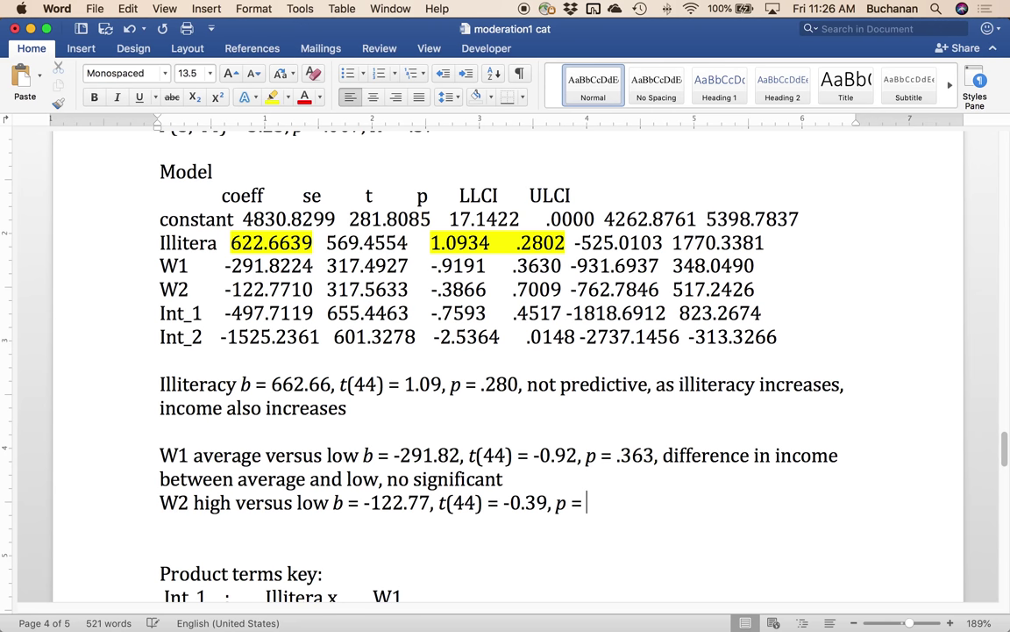
pyautogui.write('.701')
# - Append 'difference in come between low and high, not significant' to the W2 line
pyautogui.press('Return')
pyautogui.press('Return')
pyautogui.click(626, 503)
pyautogui.write(', difference i')
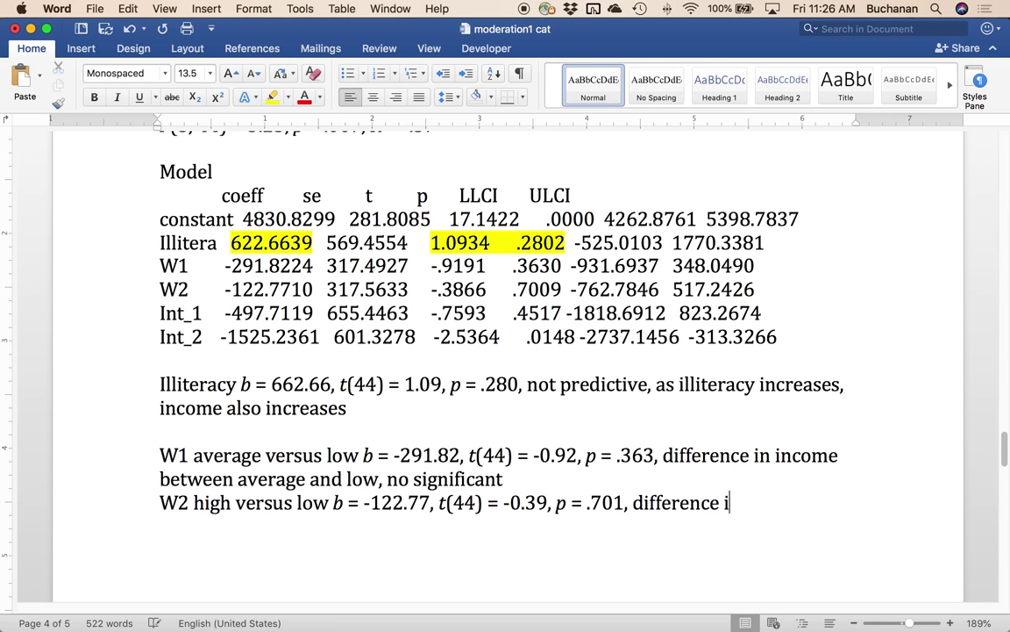
pyautogui.write('n come between ')
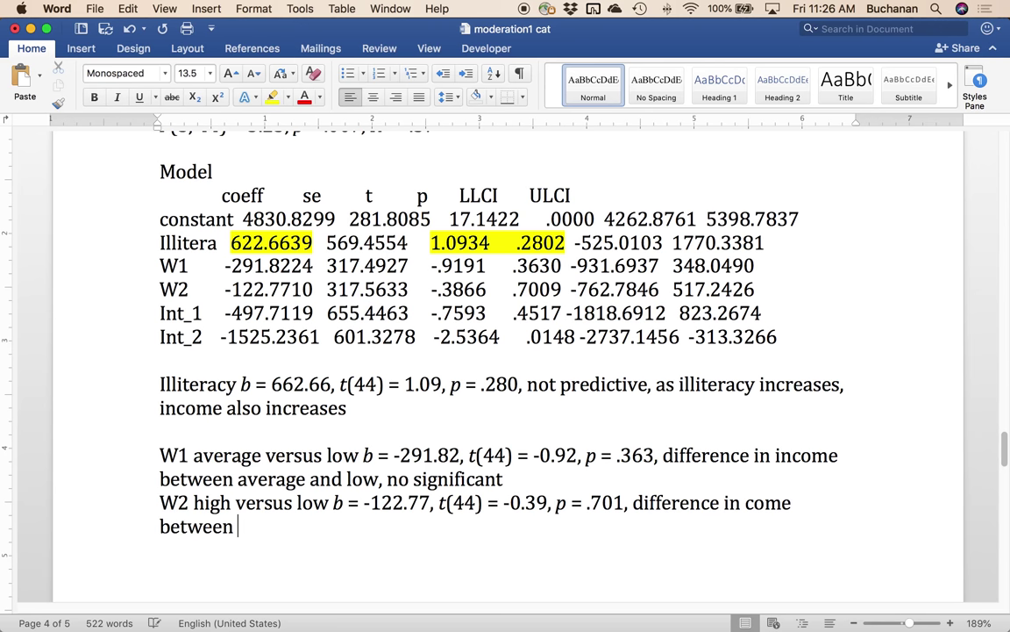
pyautogui.write('low and high, ')
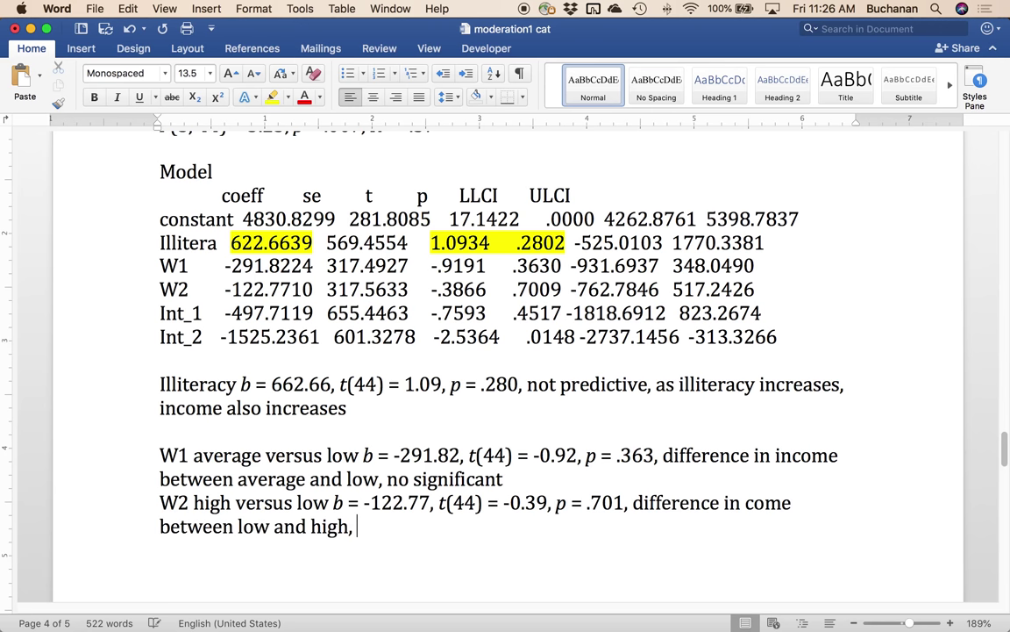
pyautogui.write('not d')
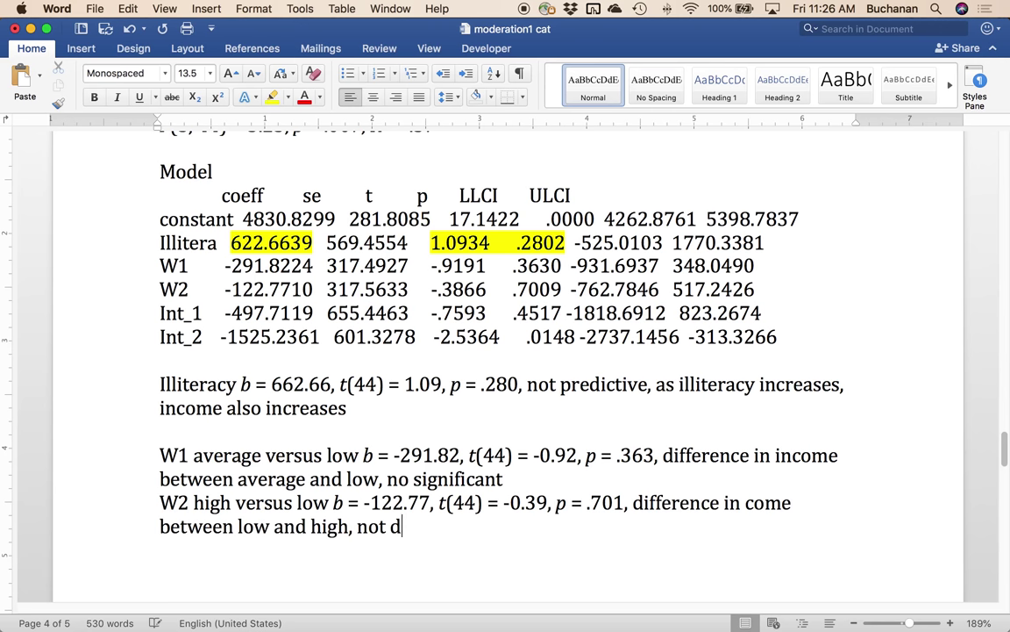
pyautogui.press('BackSpace')
pyautogui.write('significant')
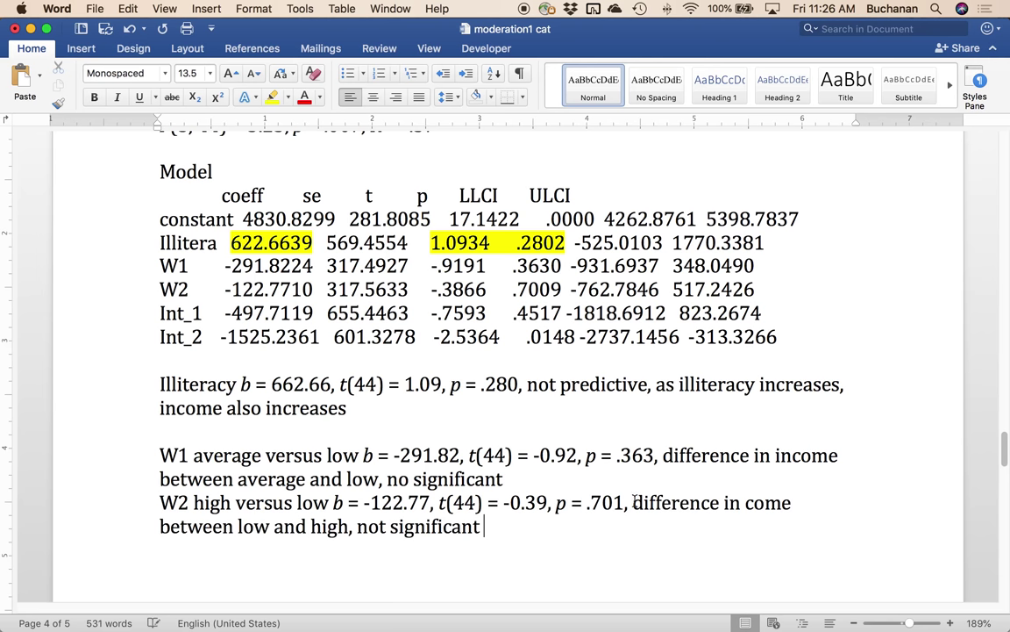
# - Correct 'no' to 'not' on the W1 line and switch to SPSS via Mission Control
pyautogui.click(407, 479)
pyautogui.write('t')
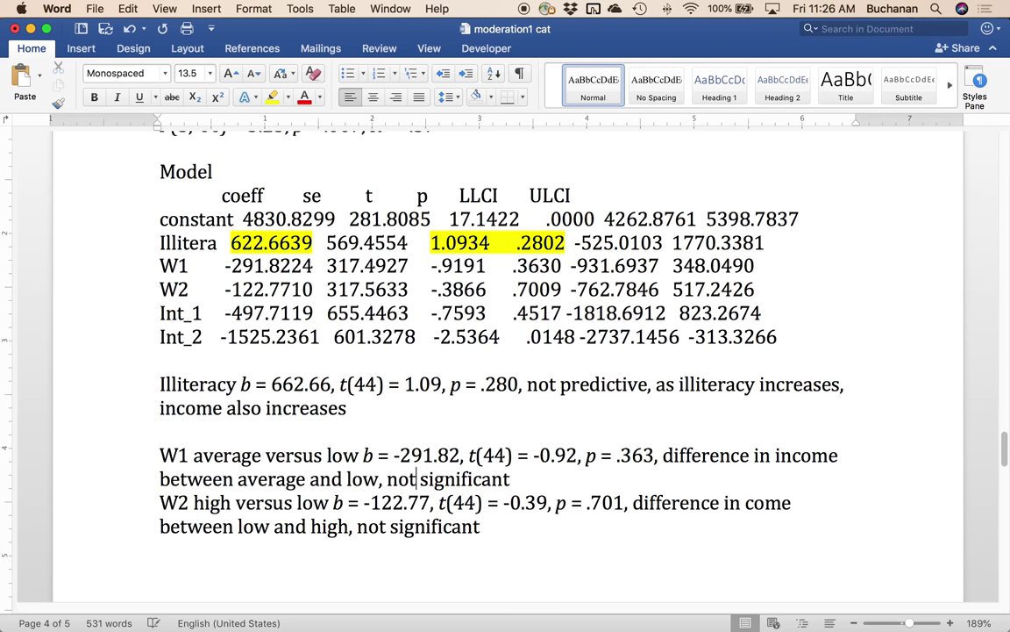
pyautogui.press('Down')
pyautogui.press('Down')
pyautogui.press('Down')
pyautogui.press('Down')
pyautogui.hotkey('ctrl', 'Up')
# - Split the SPSS file by Murder_Cat, with output organized by groups
pyautogui.click(370, 367)
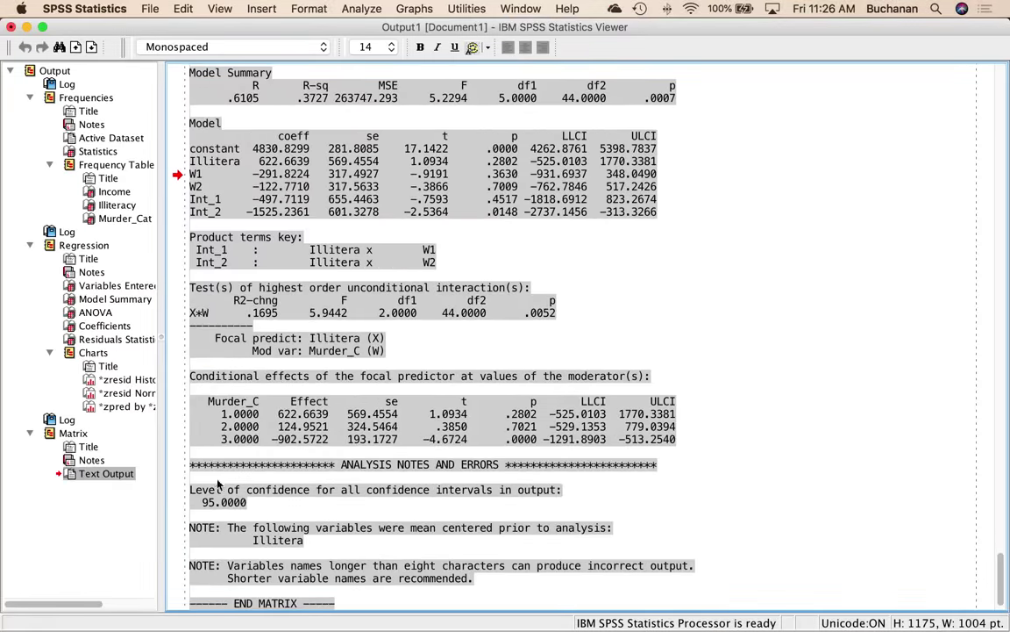
pyautogui.click(105, 510)
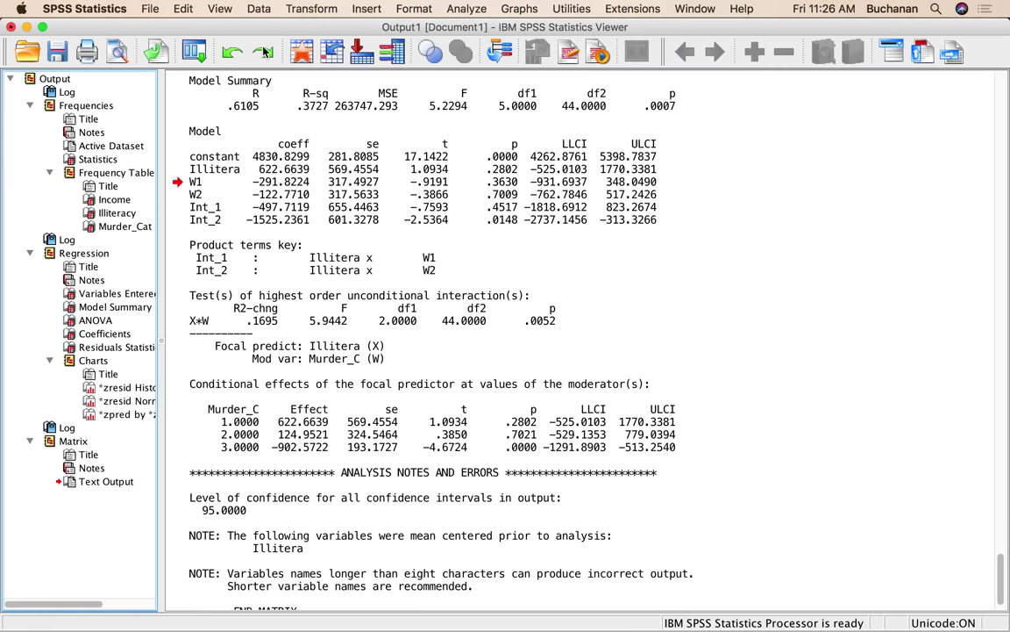
pyautogui.click(261, 11)
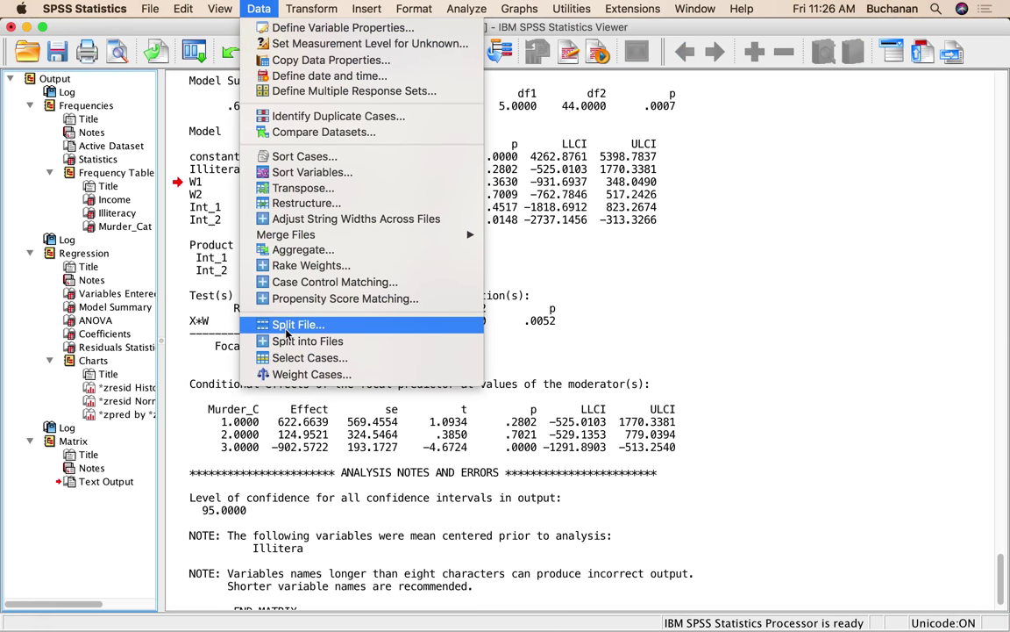
pyautogui.click(265, 324)
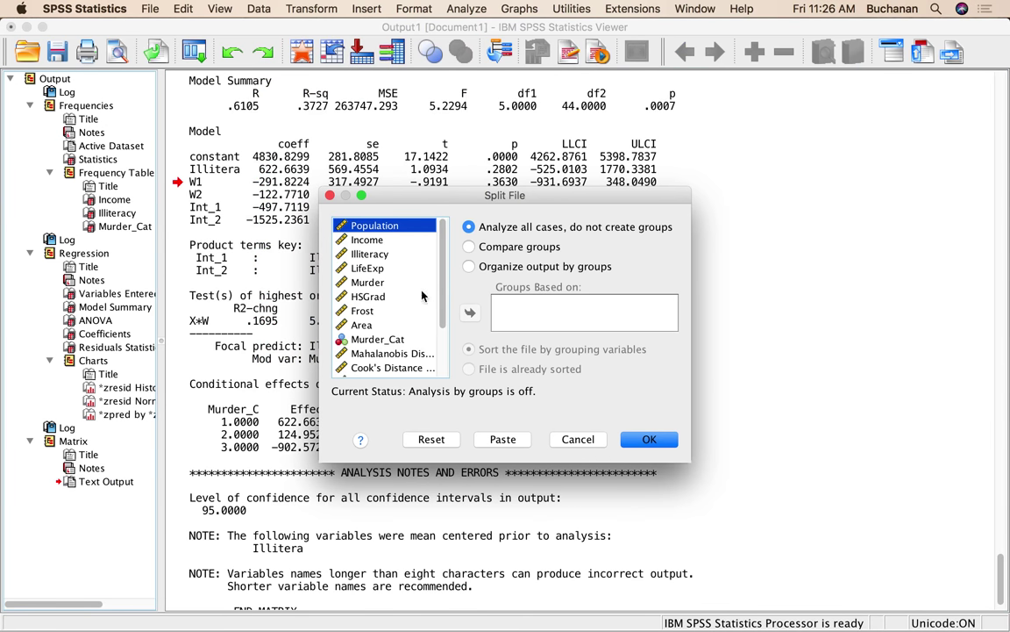
pyautogui.click(376, 338)
pyautogui.click(492, 270)
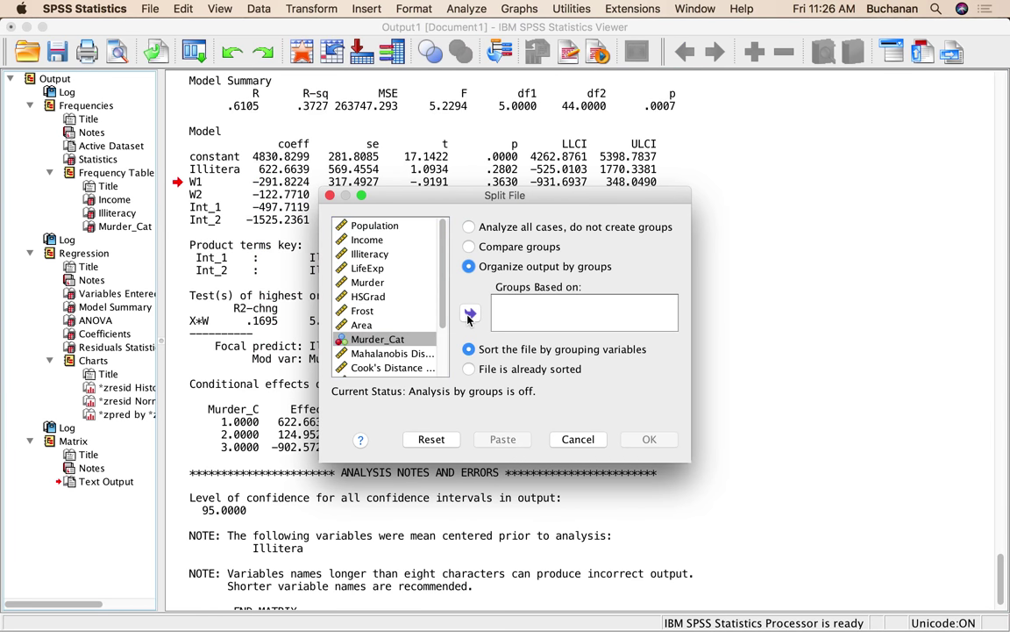
pyautogui.doubleClick(430, 339)
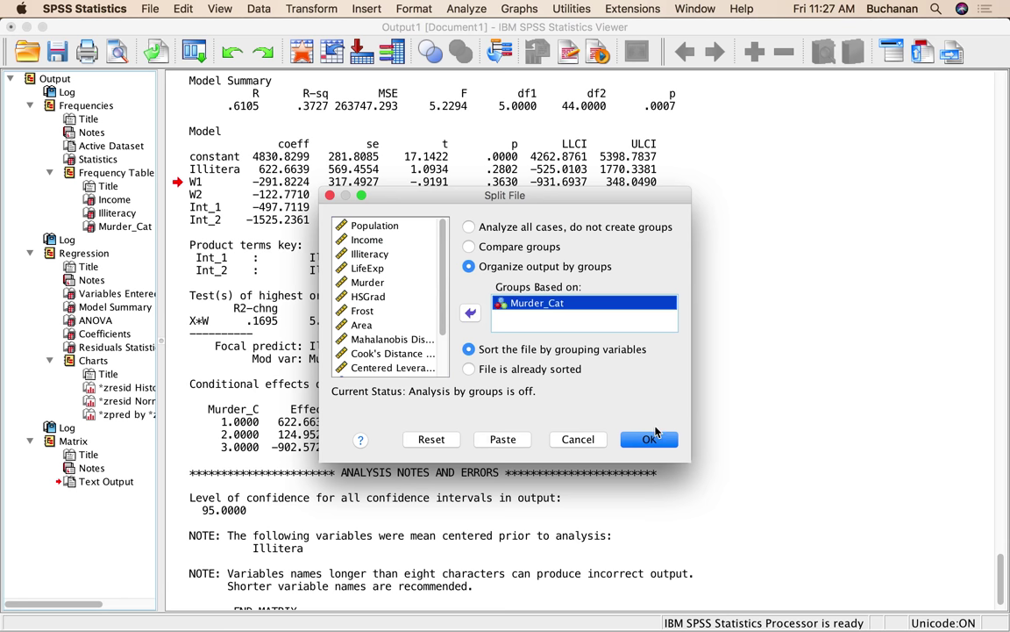
pyautogui.click(654, 439)
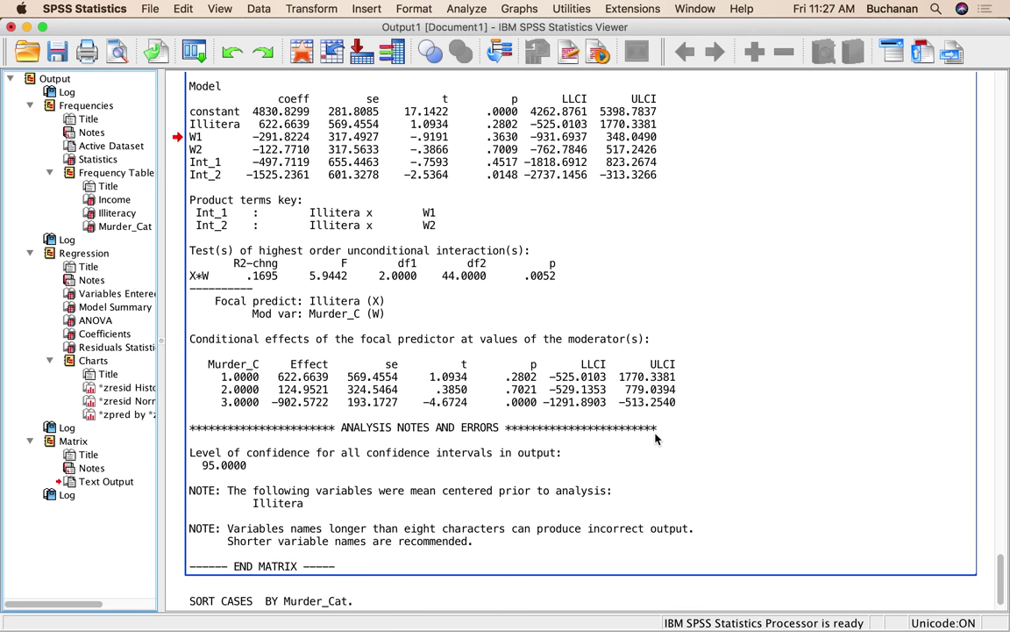
# - Run Frequencies on Income alone, without frequency tables, for each Murder_Cat group
pyautogui.click(465, 10)
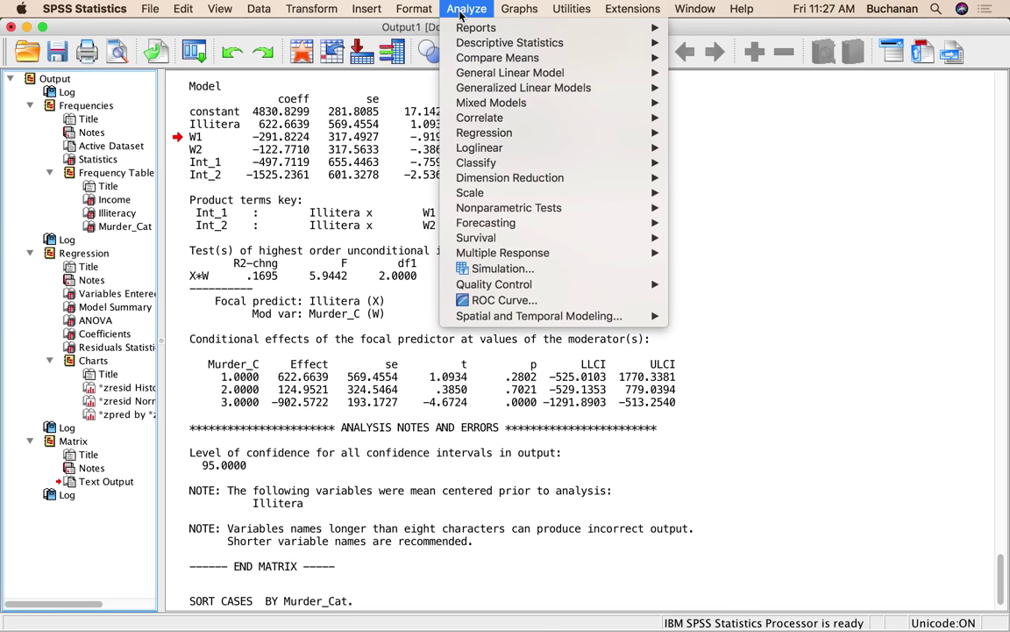
pyautogui.moveTo(462, 35)
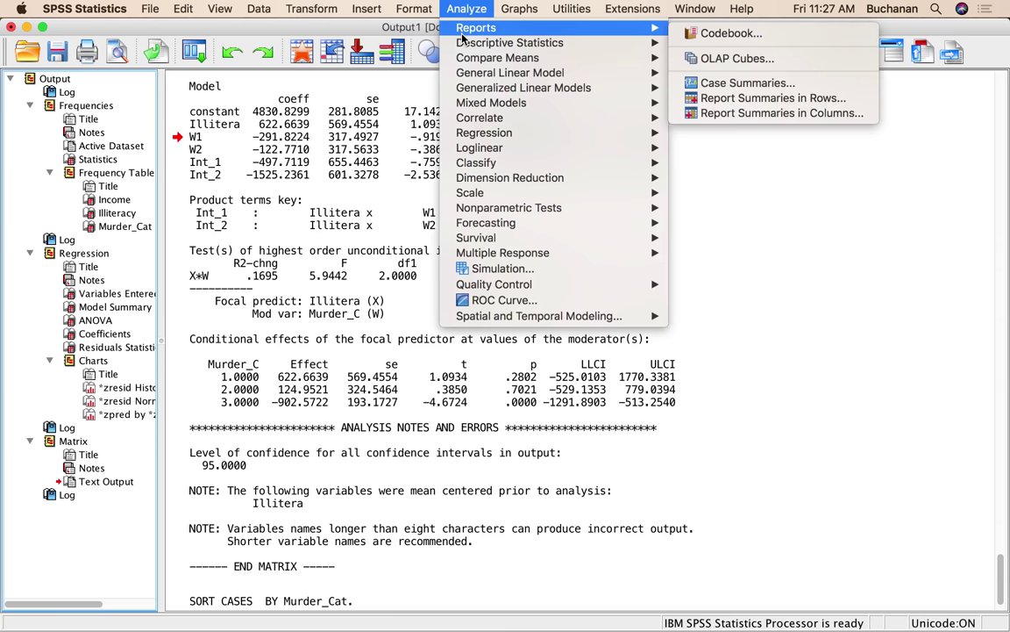
pyautogui.moveTo(535, 43)
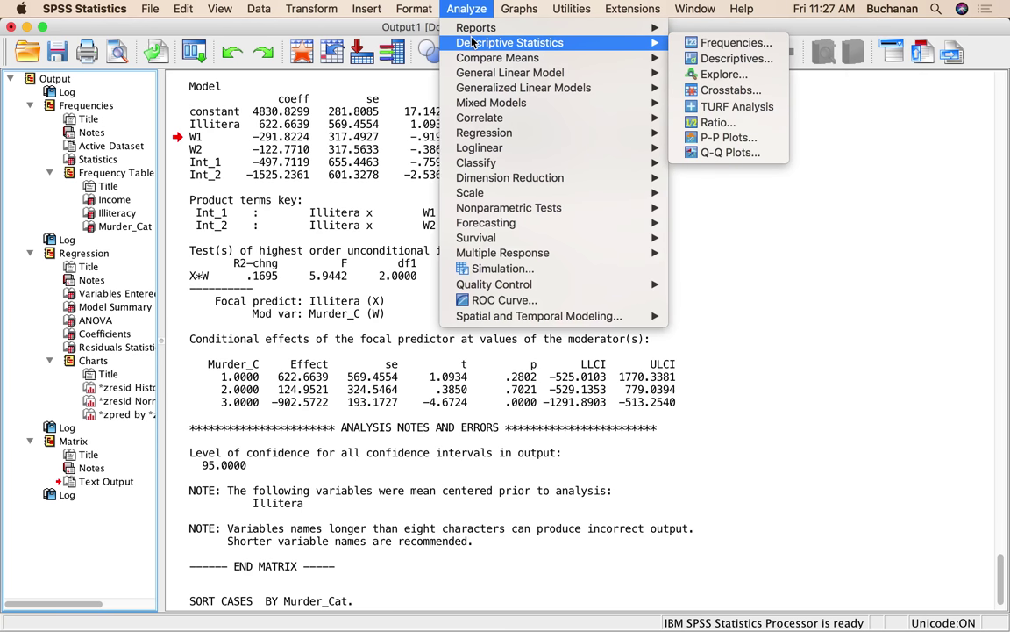
pyautogui.click(706, 43)
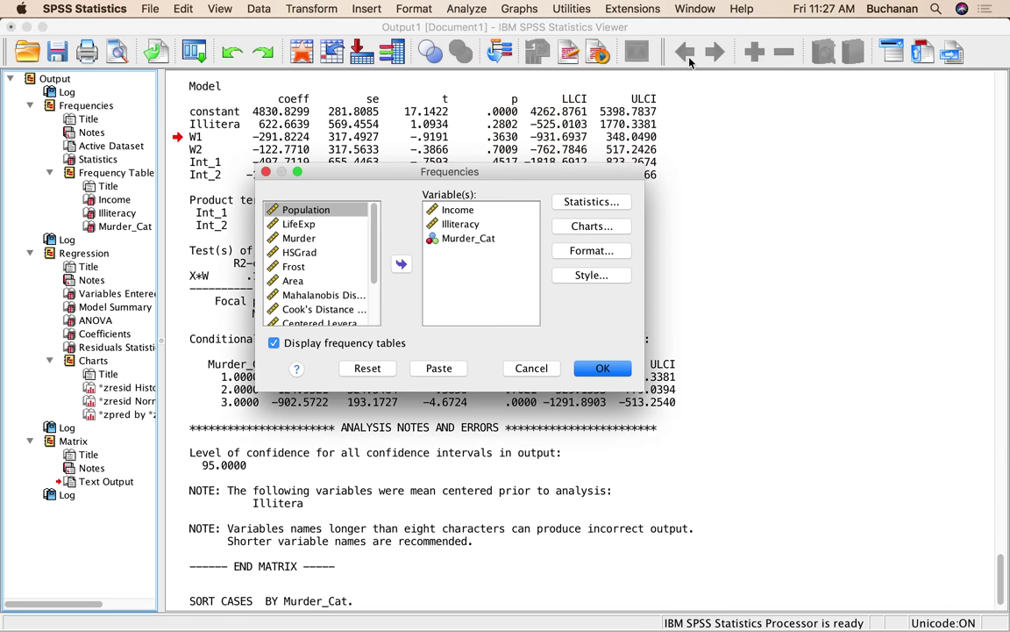
pyautogui.doubleClick(454, 225)
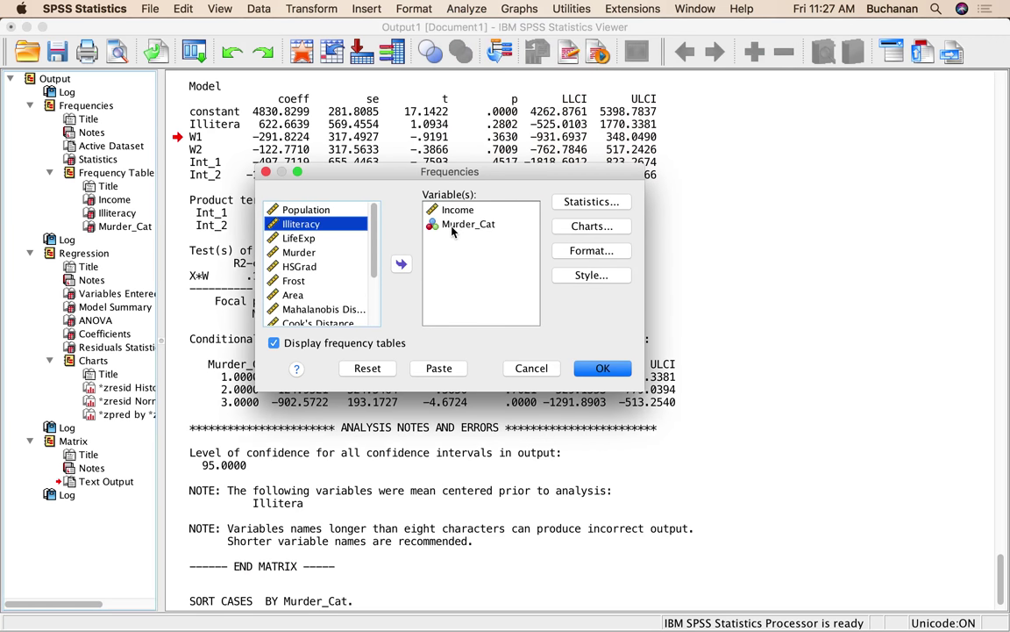
pyautogui.doubleClick(445, 226)
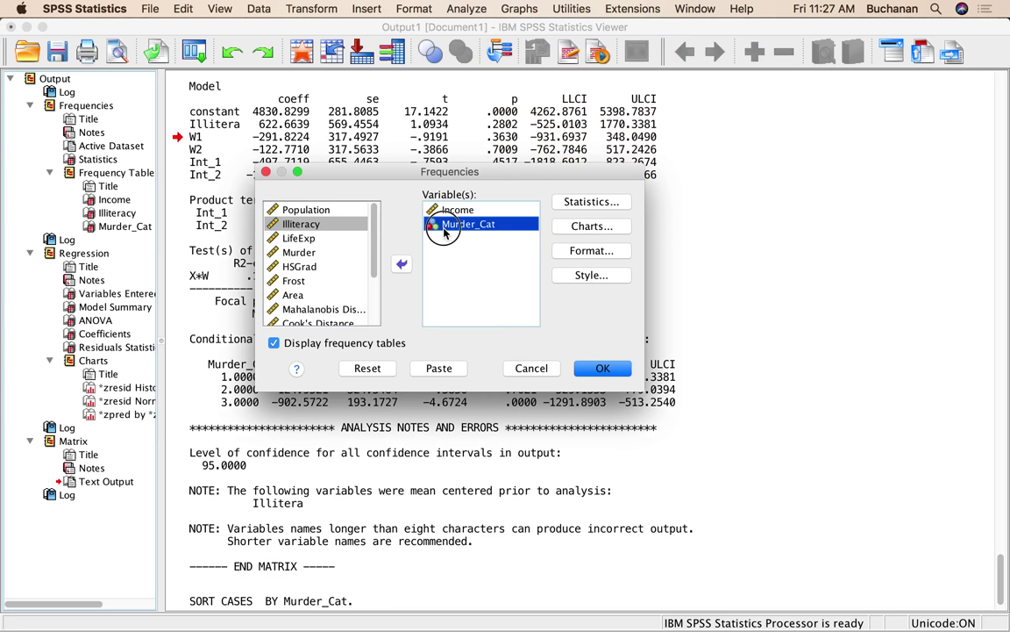
pyautogui.click(367, 342)
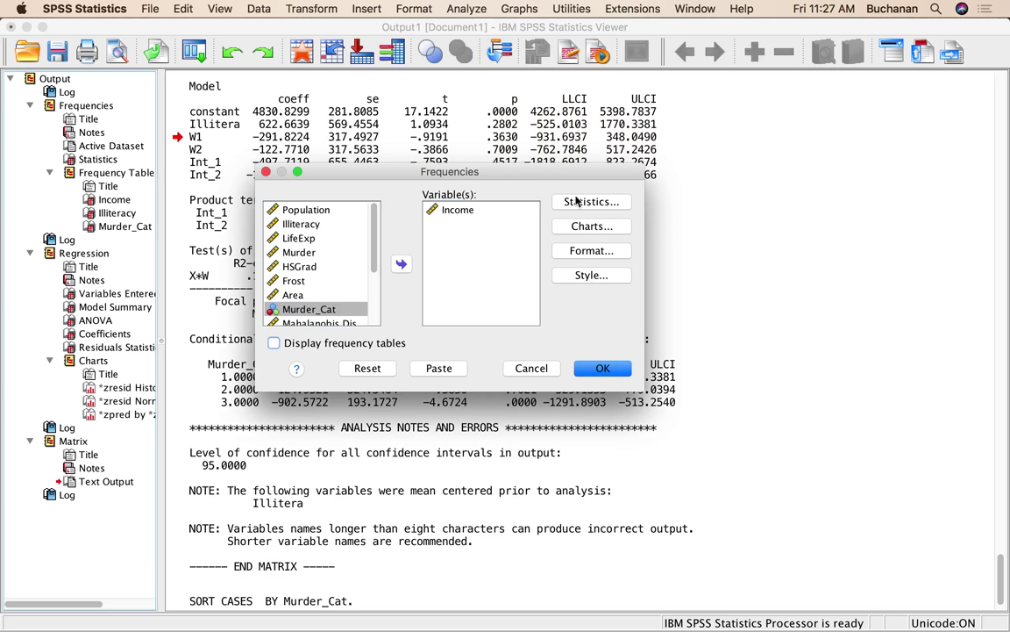
pyautogui.click(593, 368)
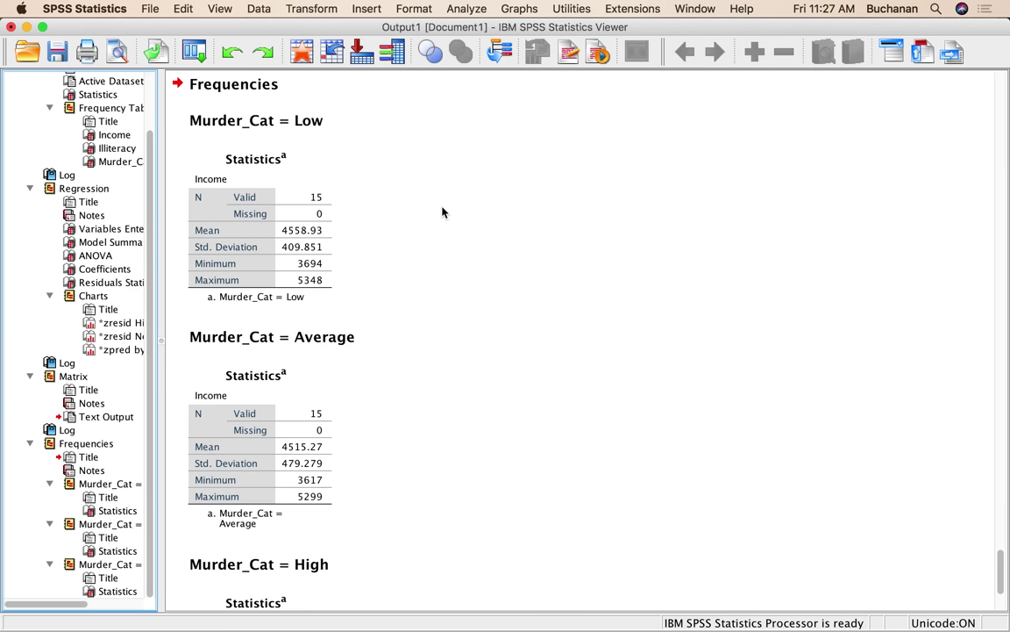
# - Inspect the Income statistics tables for the Low, Average and High groups
pyautogui.click(263, 213)
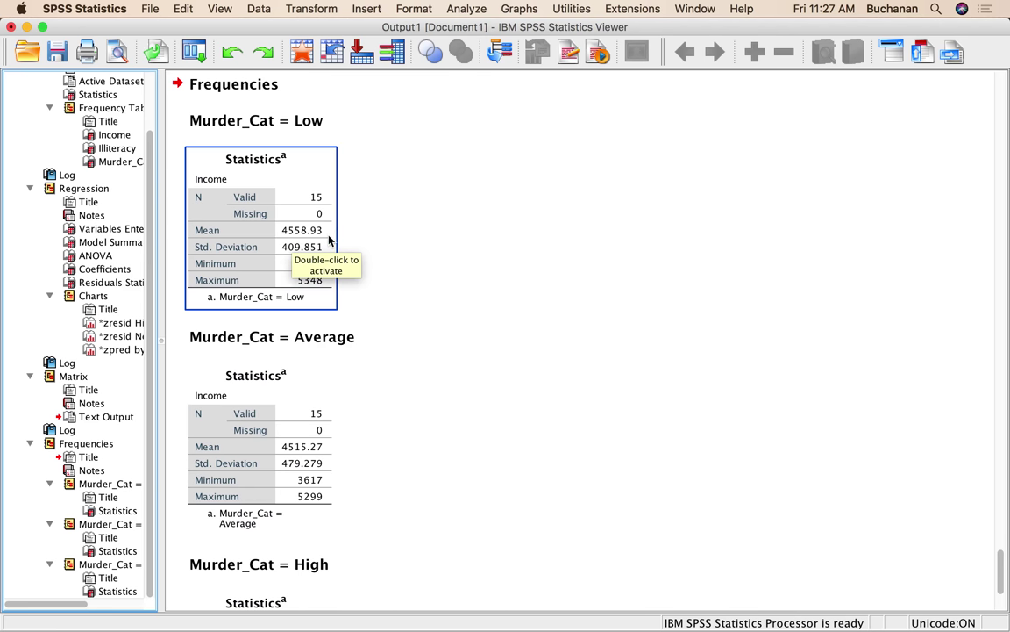
pyautogui.click(321, 446)
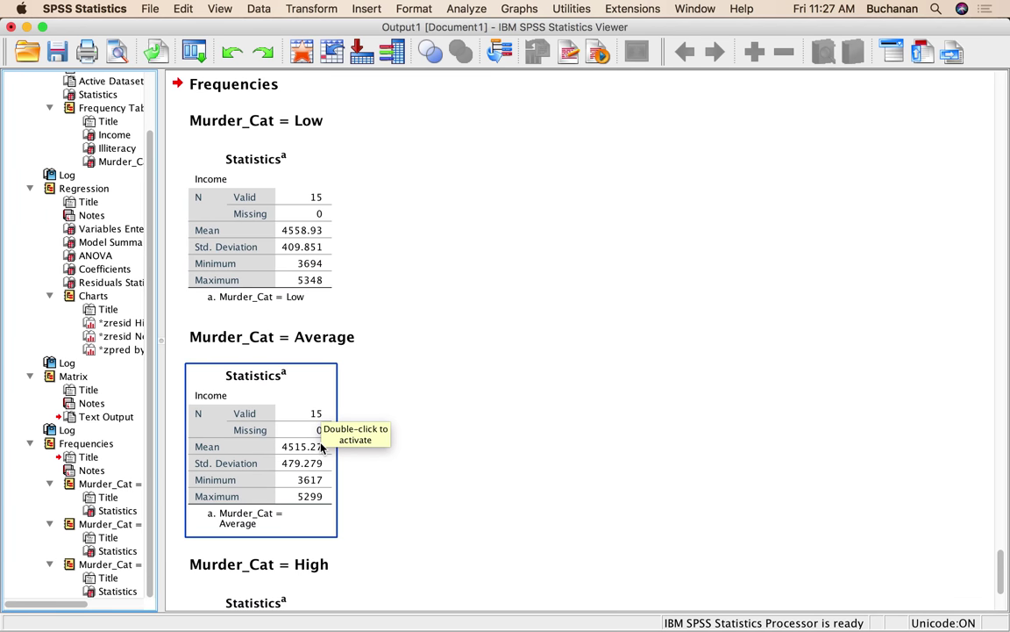
pyautogui.scroll(-3, 325, 457)
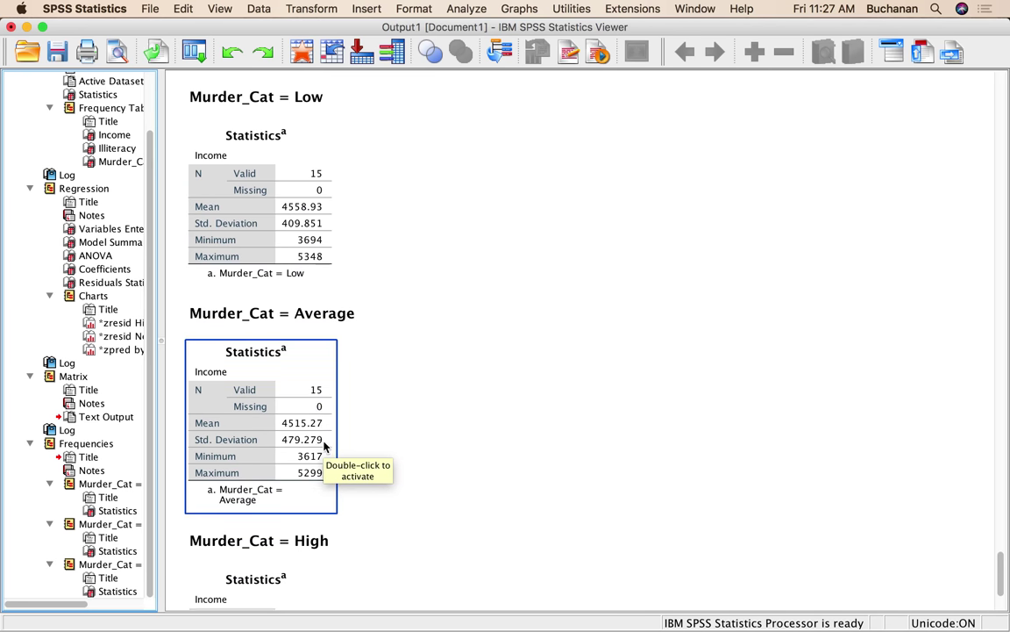
pyautogui.click(326, 449)
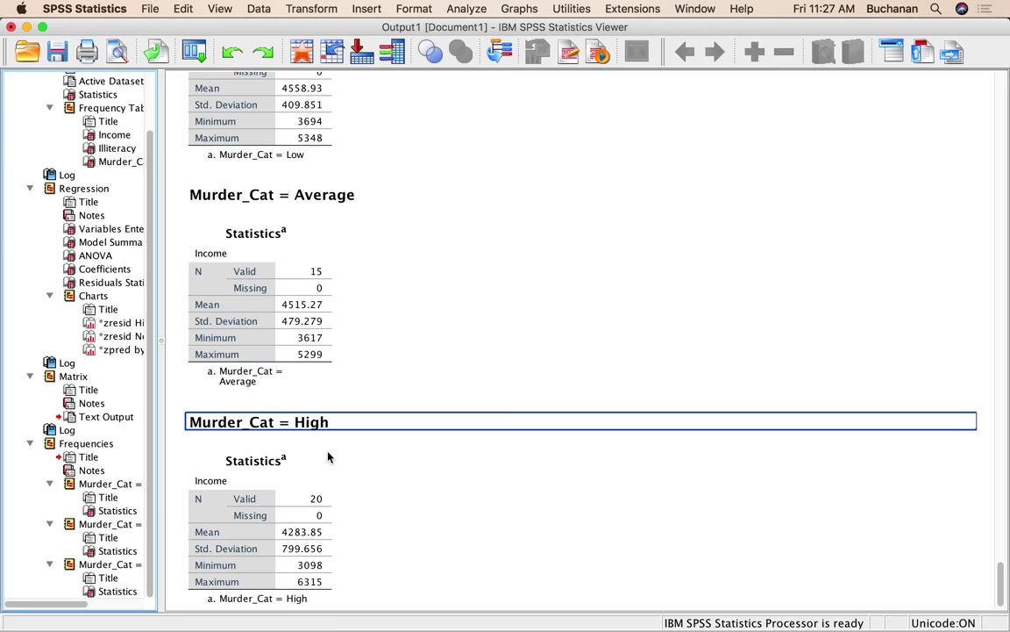
pyautogui.click(328, 456)
# - Switch to the moderation1 cat notes in Word and back to SPSS via Mission Control
pyautogui.hotkey('ctrl', 'Up')
pyautogui.click(407, 421)
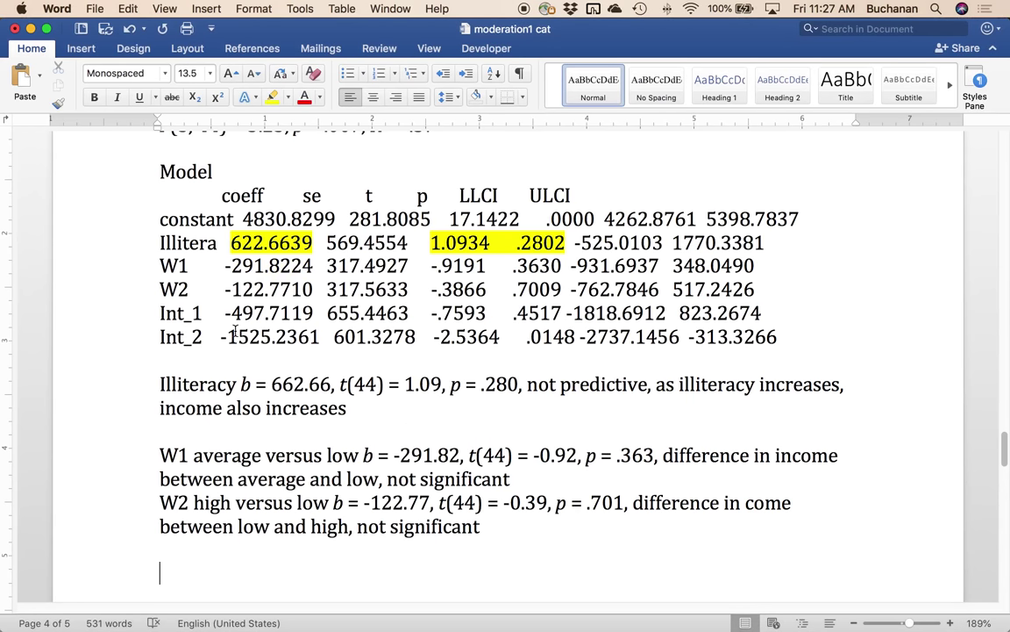
pyautogui.hotkey('ctrl', 'Up')
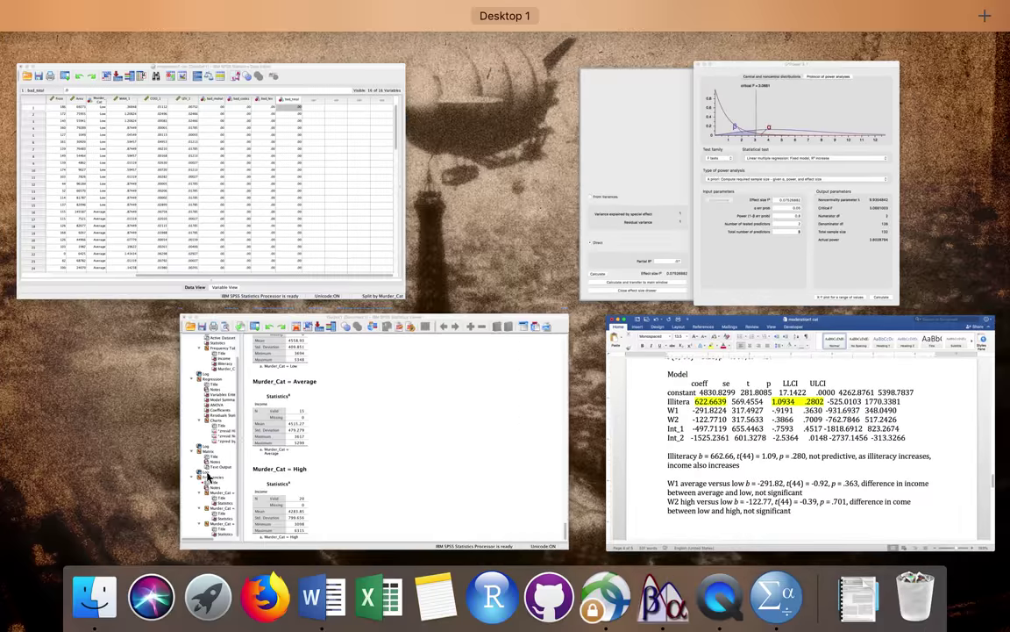
pyautogui.click(218, 376)
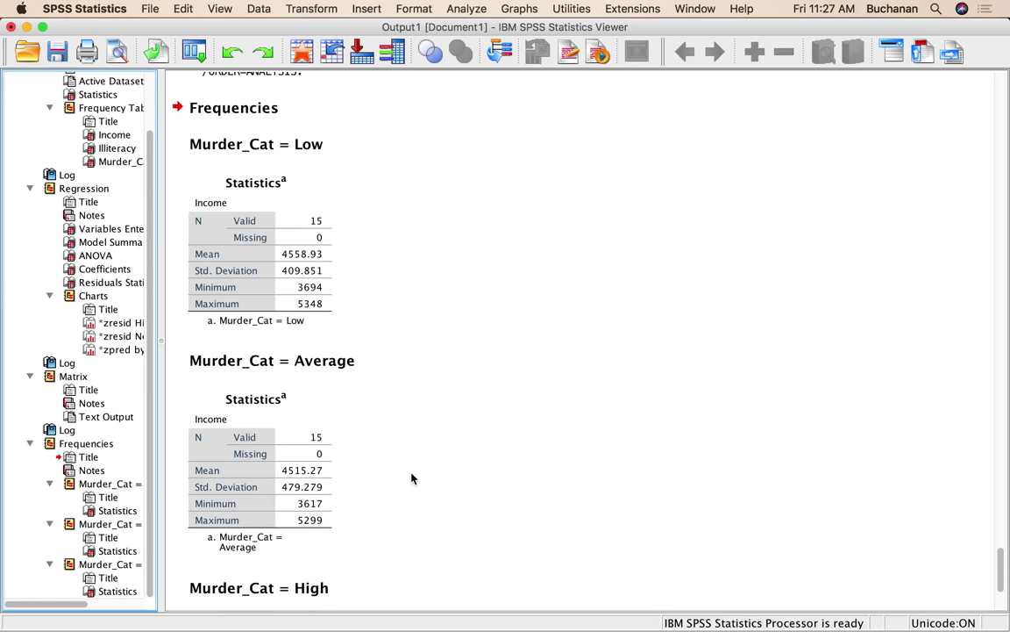
pyautogui.hotkey('ctrl', 'Up')
# - Start an 'Int 1 average versus low BY illiteracy' note below the W2 write-up
pyautogui.click(419, 268)
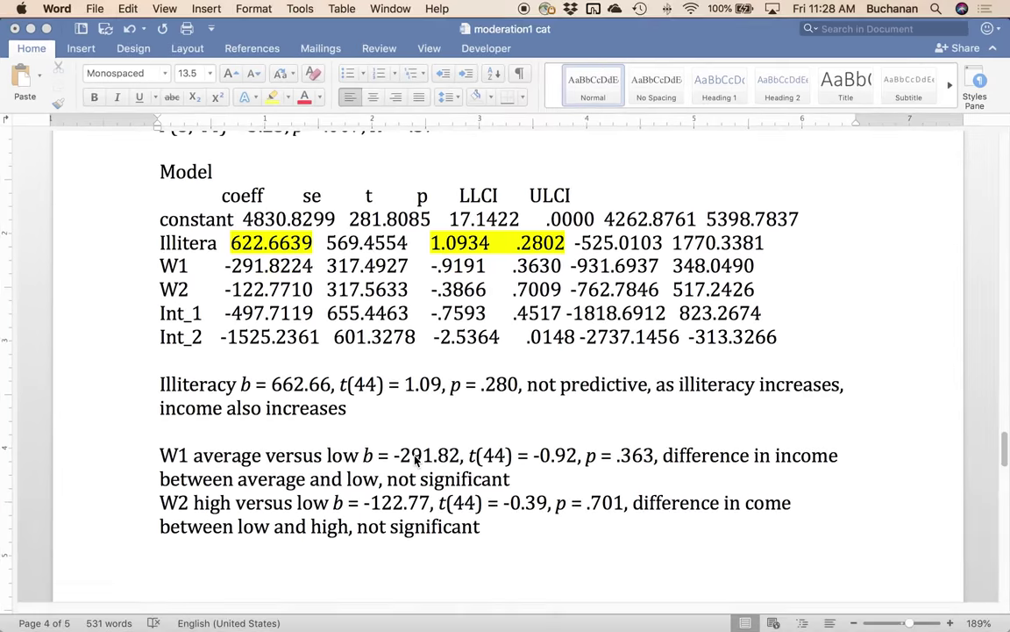
pyautogui.scroll(-5, 413, 453)
pyautogui.scroll(3, 414, 454)
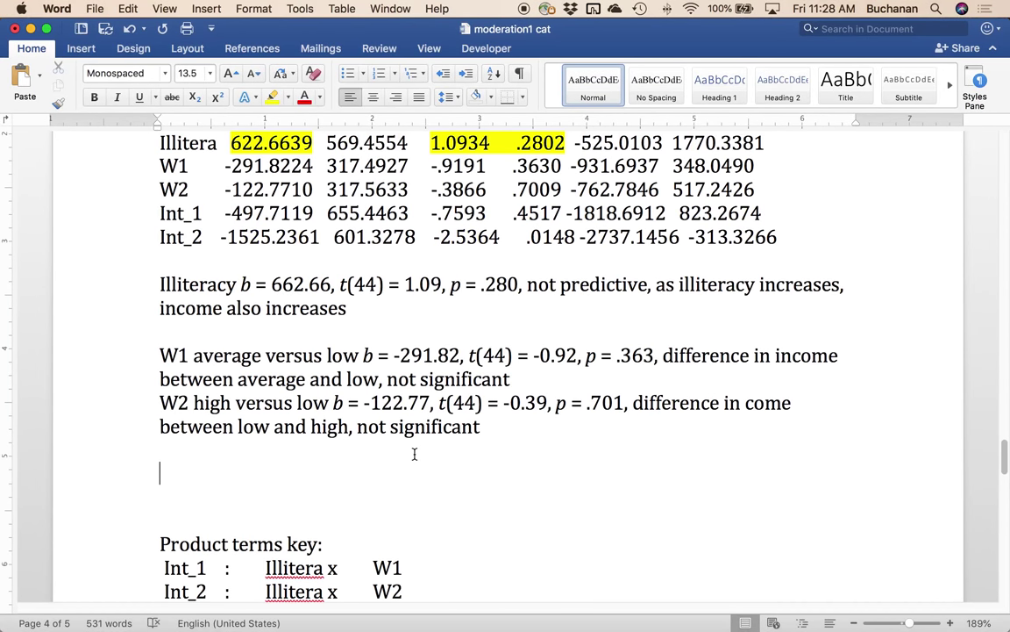
pyautogui.click(415, 473)
pyautogui.write('Int 1')
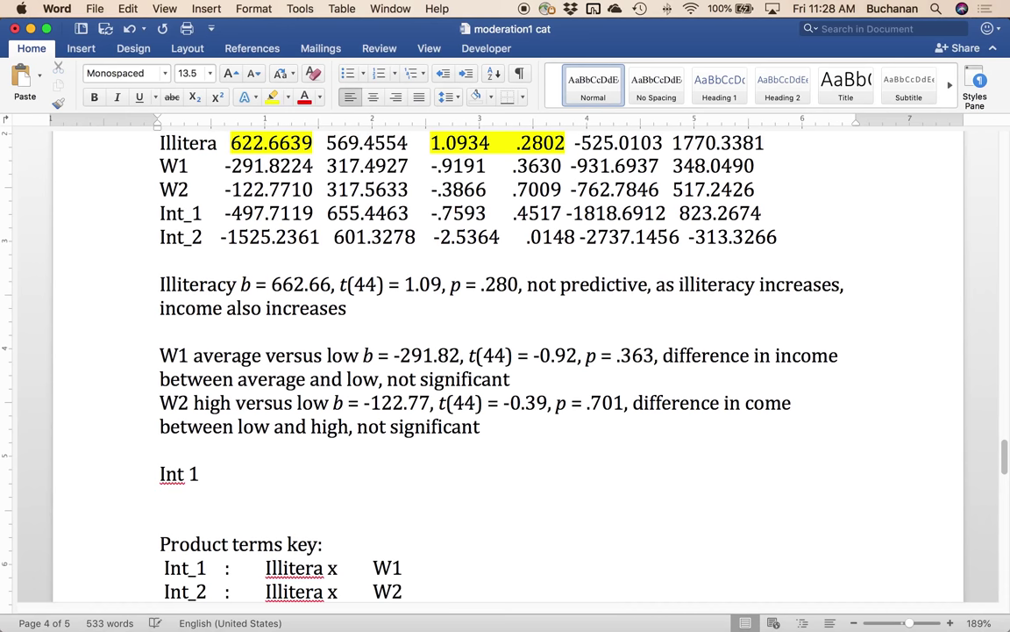
pyautogui.write(' averag')
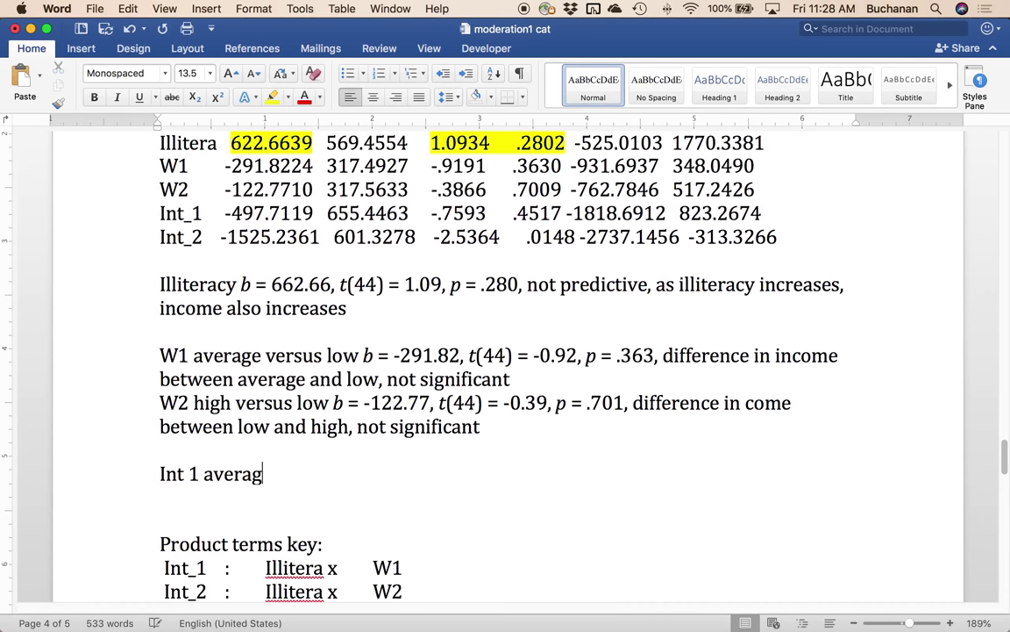
pyautogui.write('e versus low Y')
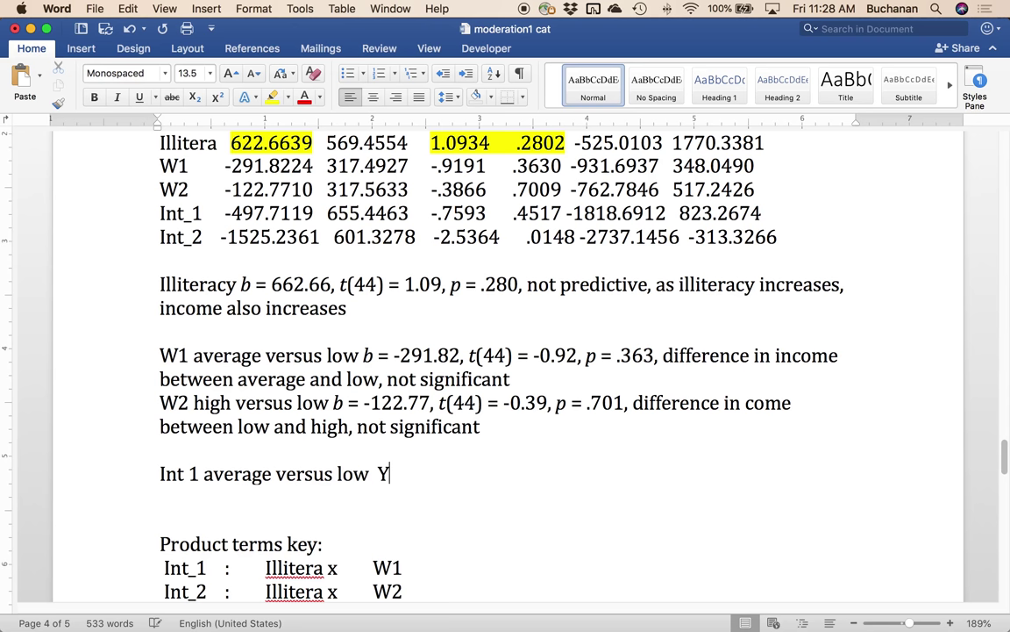
pyautogui.press('BackSpace')
pyautogui.write('BY illiteracy')
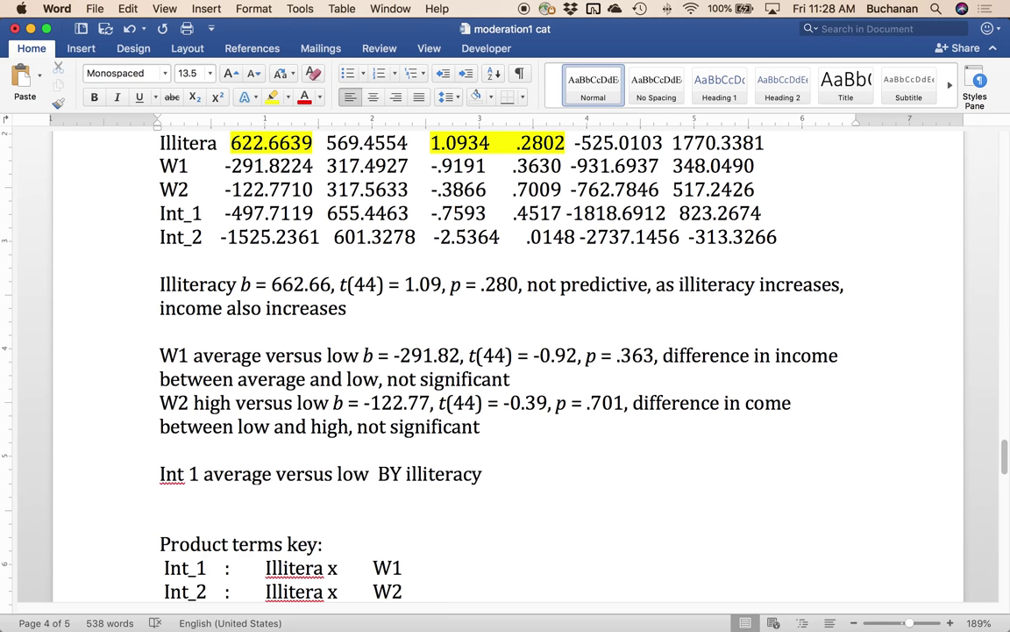
pyautogui.click(375, 473)
pyautogui.press('BackSpace')
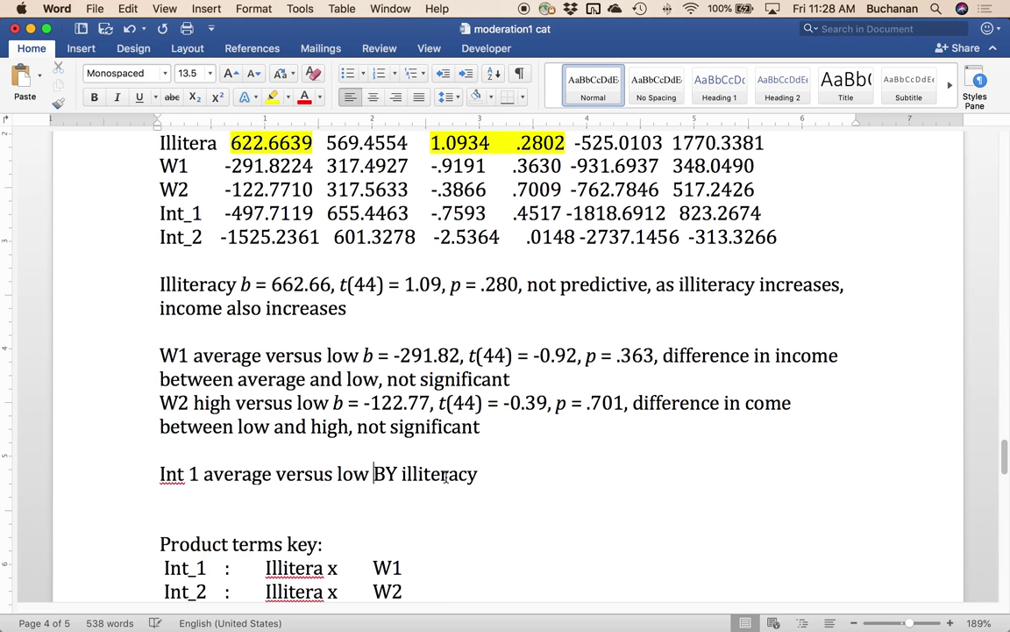
pyautogui.click(517, 481)
# - Complete the Int 1 line with italic b = -497.71 ... no interaction
pyautogui.press('super+i')
pyautogui.write('b')
pyautogui.press('super+i')
pyautogui.write('= -497.')
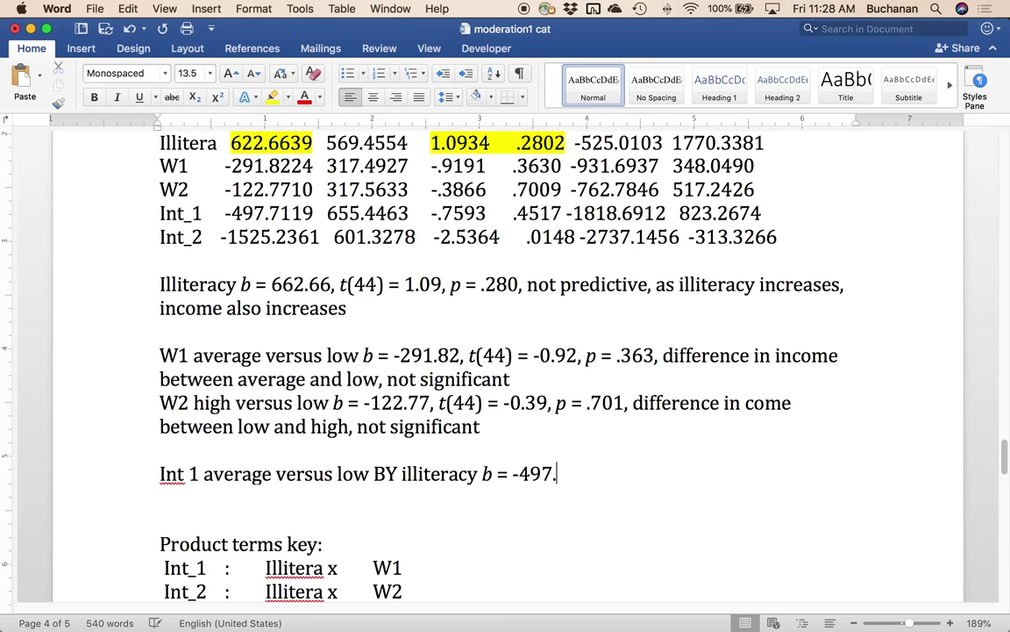
pyautogui.write('71 .... ')
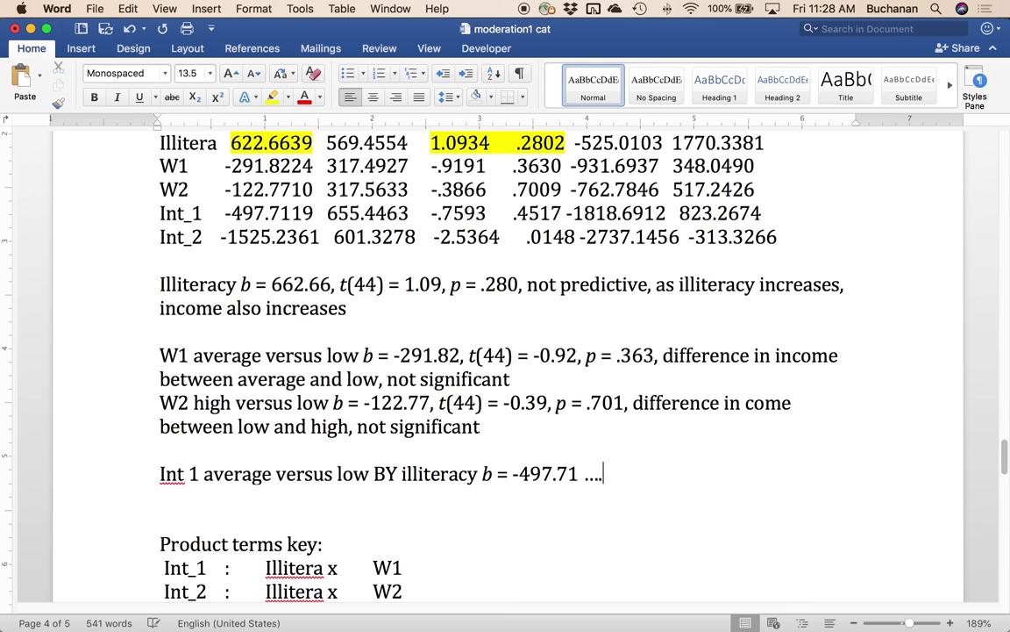
pyautogui.write('nnot s')
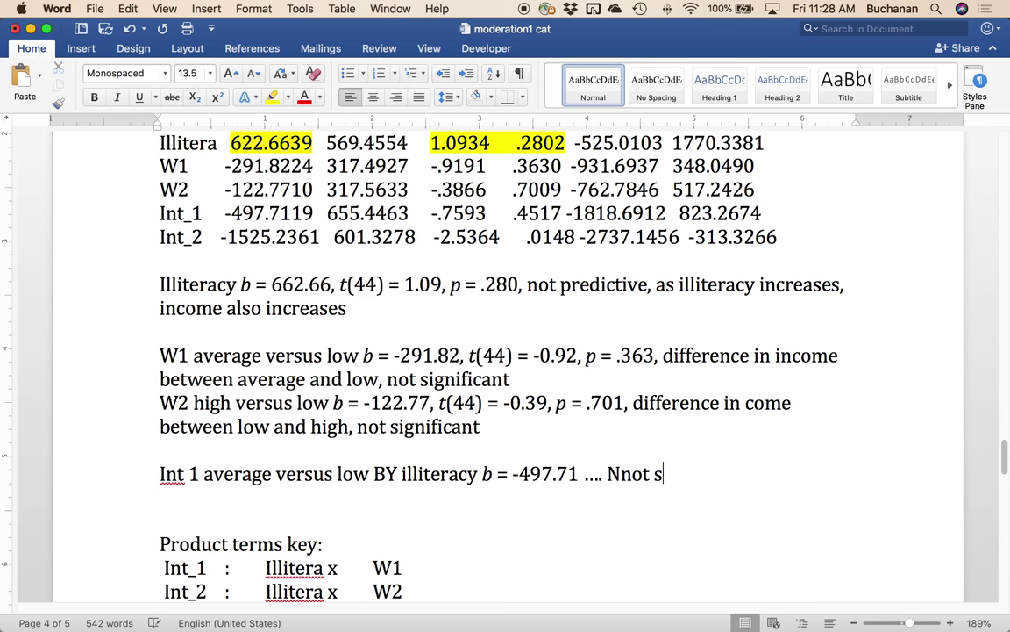
pyautogui.press('BackSpace')
pyautogui.press('BackSpace')
pyautogui.press('BackSpace')
pyautogui.press('BackSpace')
pyautogui.press('BackSpace')
pyautogui.write('o interarction')
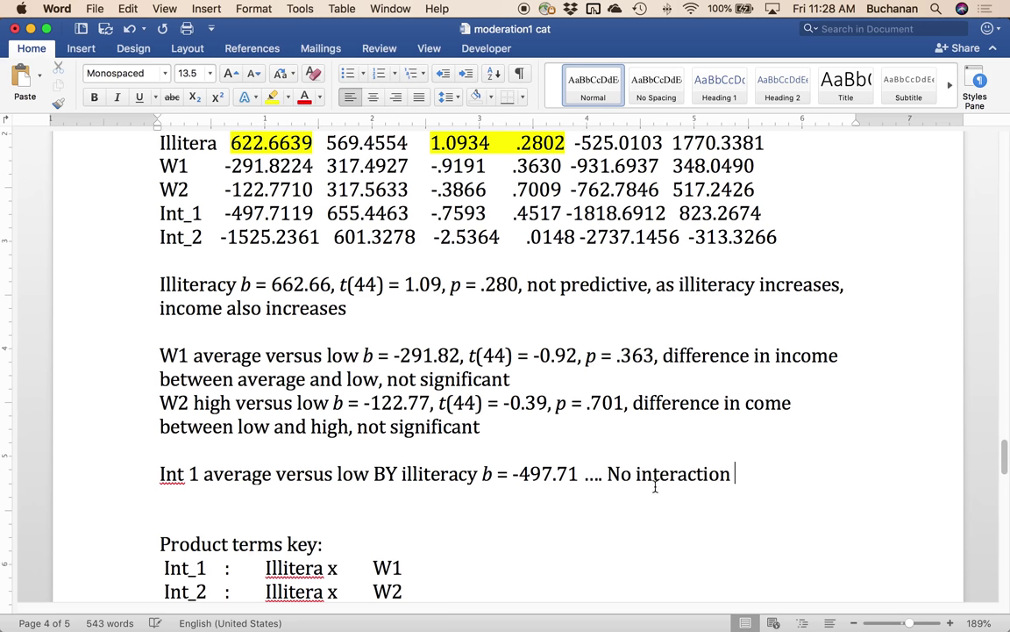
# - Add 'Int 2 high versus low BY illiteracy' with italic b = -1525.24 ... significant, yes interaction
pyautogui.press('Return')
pyautogui.write('In')
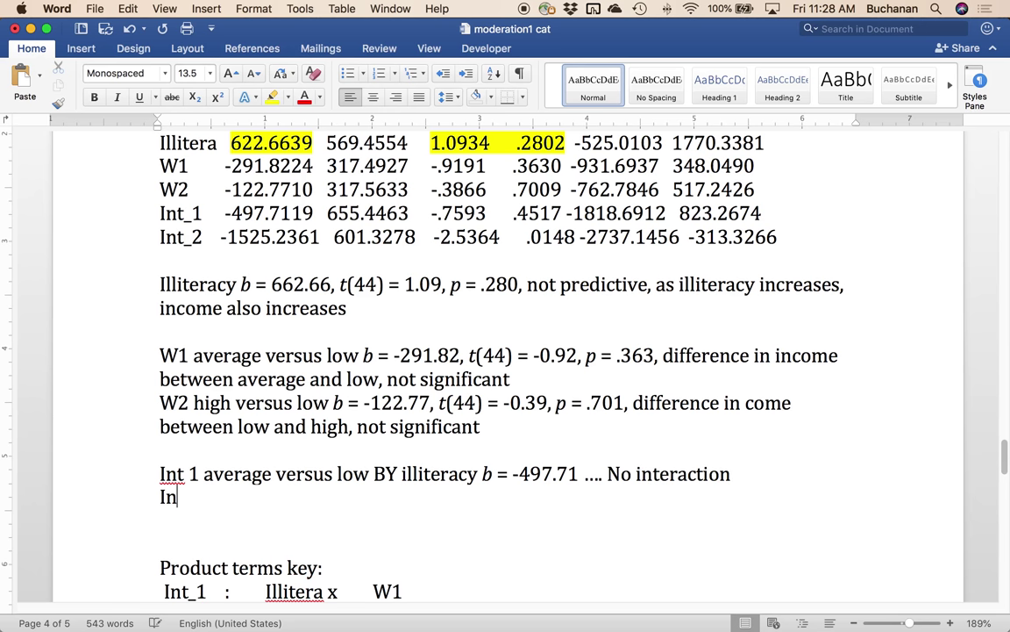
pyautogui.write('t 2 avera')
pyautogui.press('BackSpace')
pyautogui.press('BackSpace')
pyautogui.press('BackSpace')
pyautogui.press('BackSpace')
pyautogui.press('BackSpace')
pyautogui.write('high versus low ')
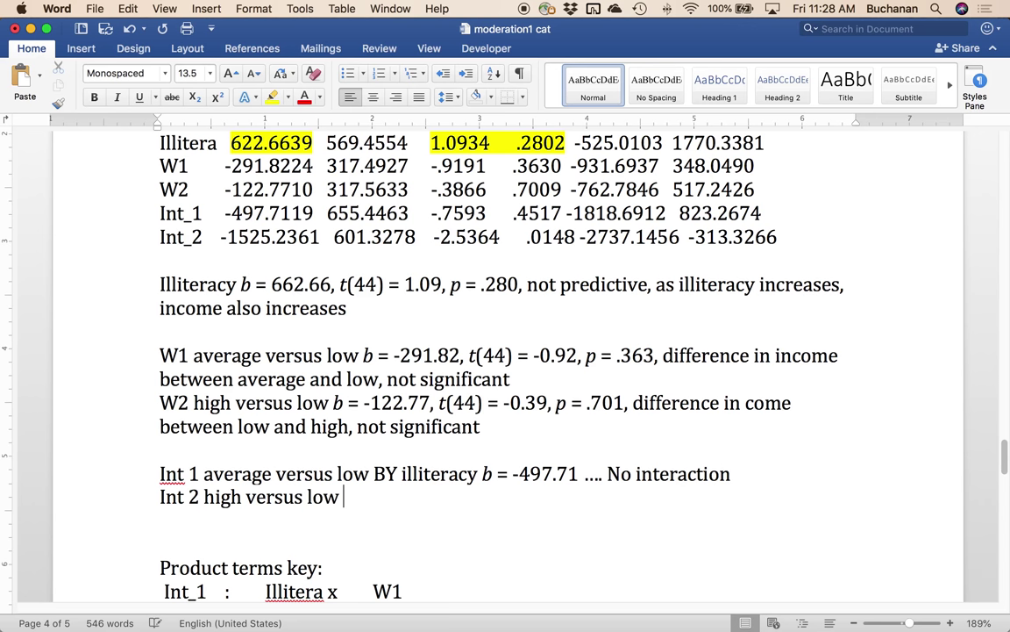
pyautogui.write('BY illiteracy')
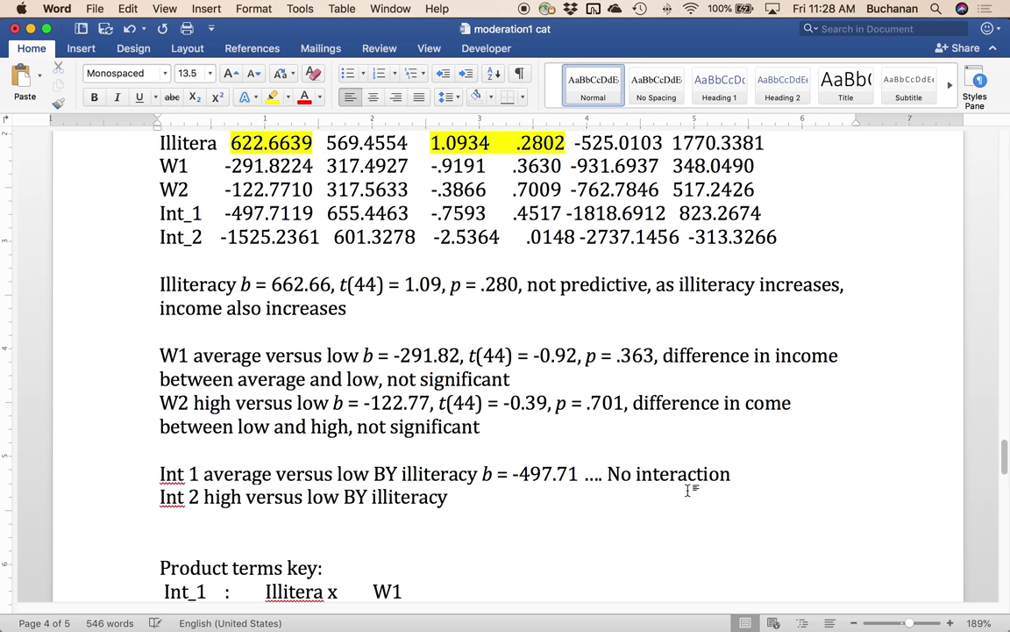
pyautogui.press('super+i')
pyautogui.write('b')
pyautogui.press('super+i')
pyautogui.write('= -1')
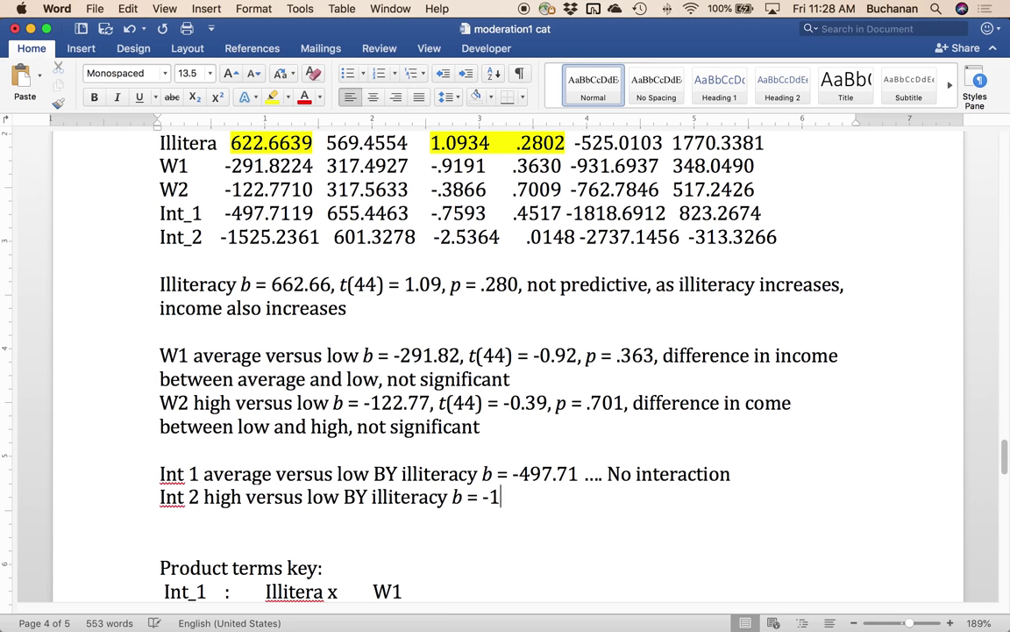
pyautogui.write('525.24,')
pyautogui.press('BackSpace')
pyautogui.write('... ')
pyautogui.write('significant')
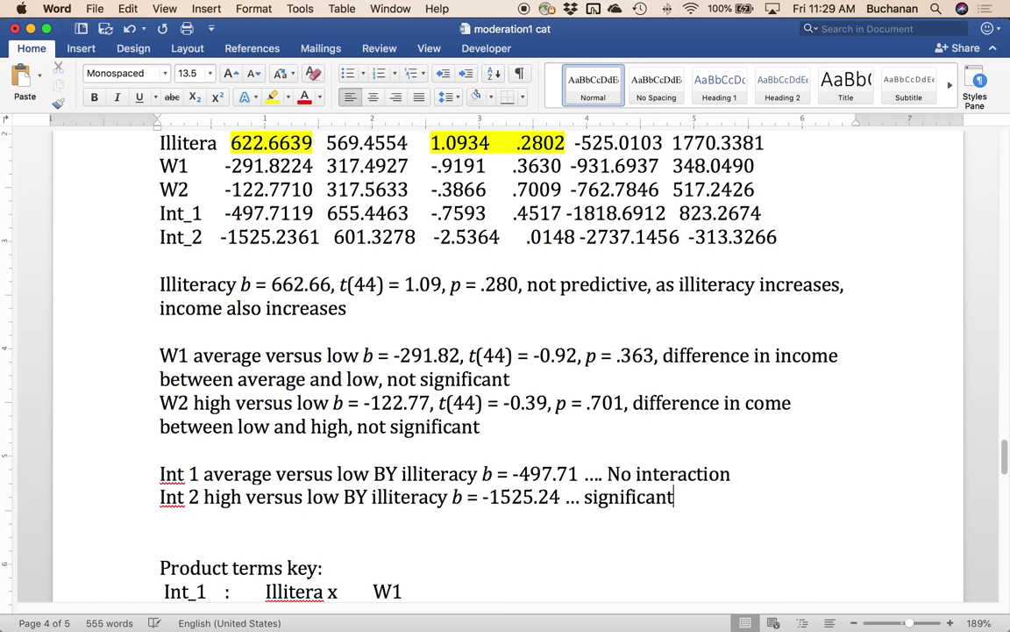
pyautogui.write(', yes interaction')
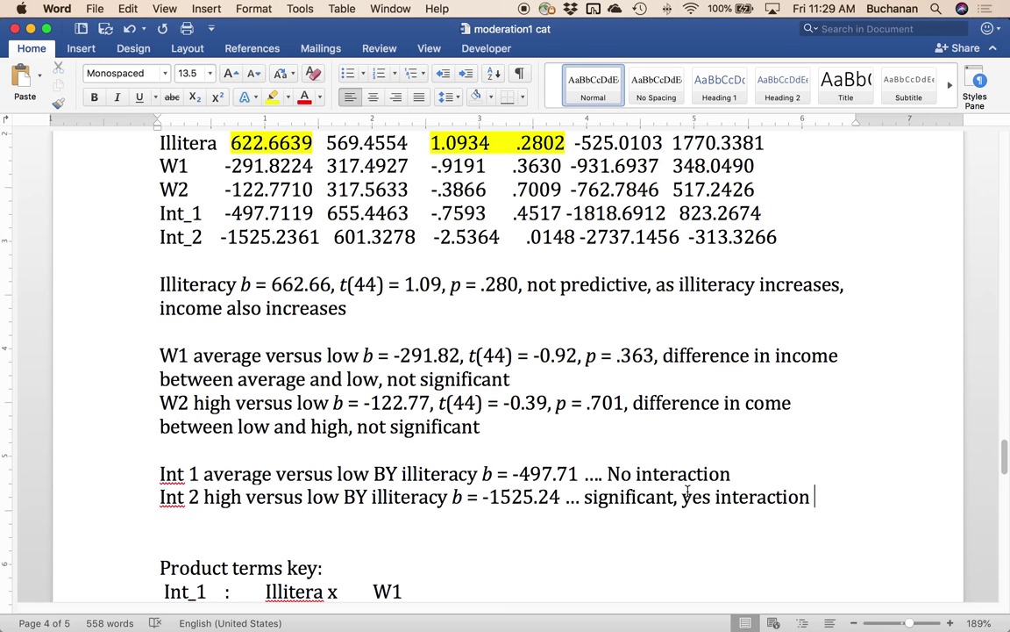
pyautogui.press('Down')
pyautogui.press('Delete')
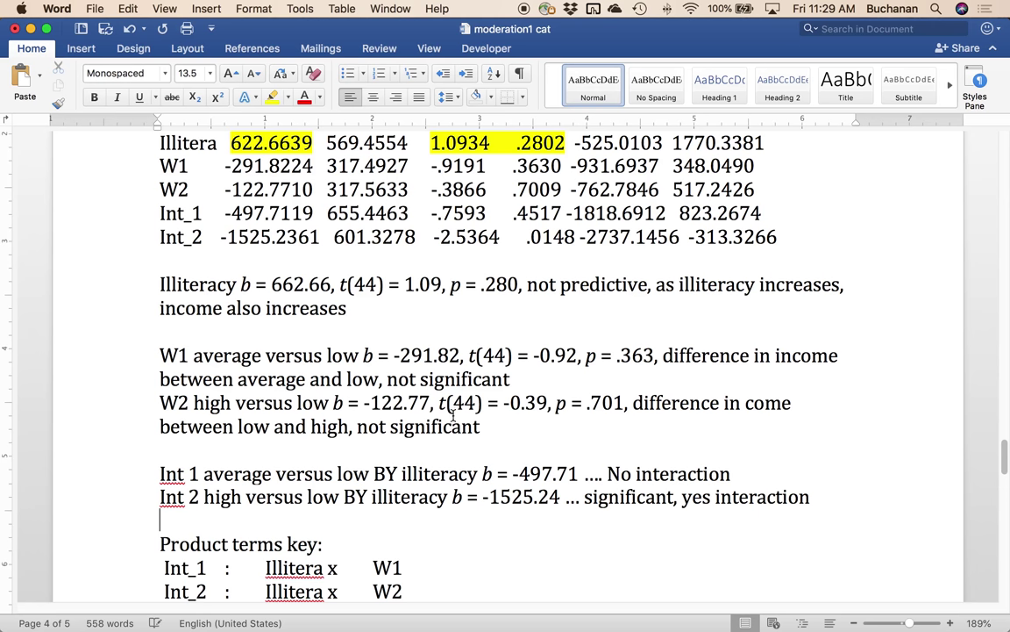
# - Highlight the X*W interaction test row yellow and note '(addition of interaction to R2)'
pyautogui.scroll(-5, 496, 425)
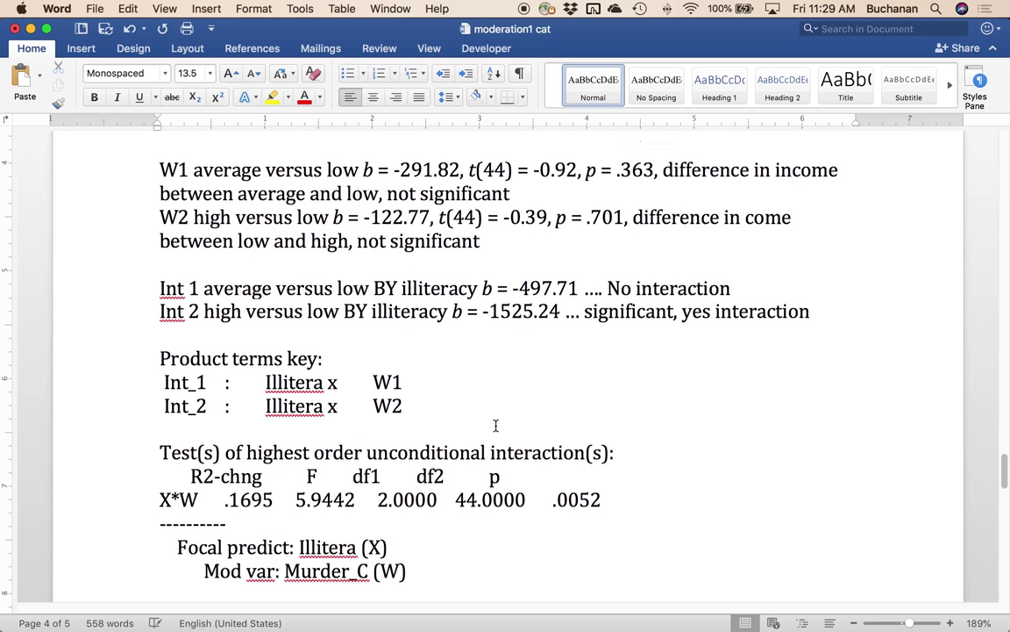
pyautogui.scroll(-2, 491, 427)
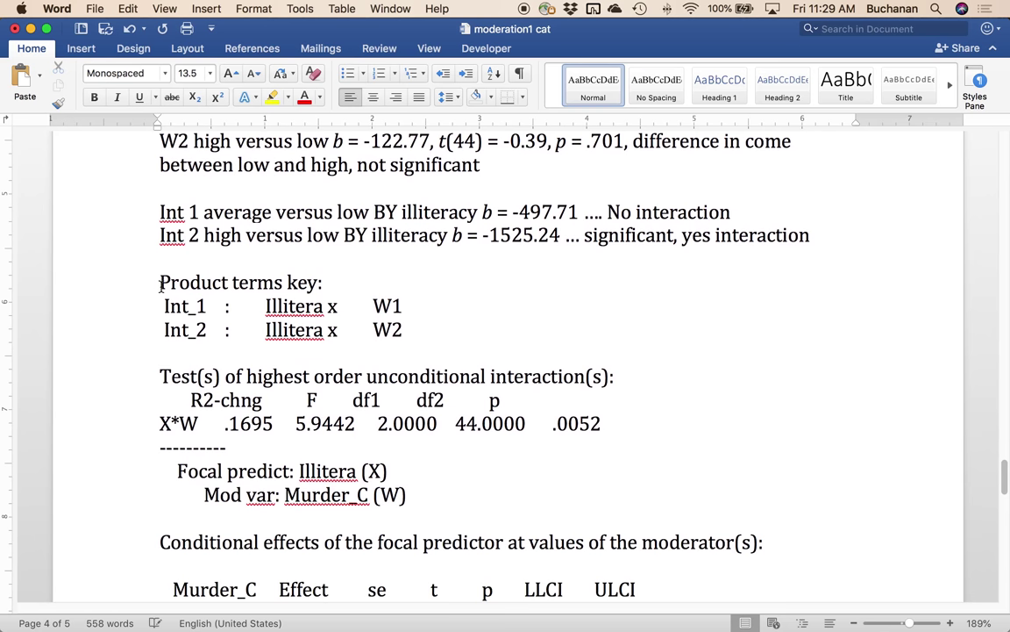
pyautogui.moveTo(158, 282); pyautogui.dragTo(420, 337)
pyautogui.scroll(-2, 378, 299)
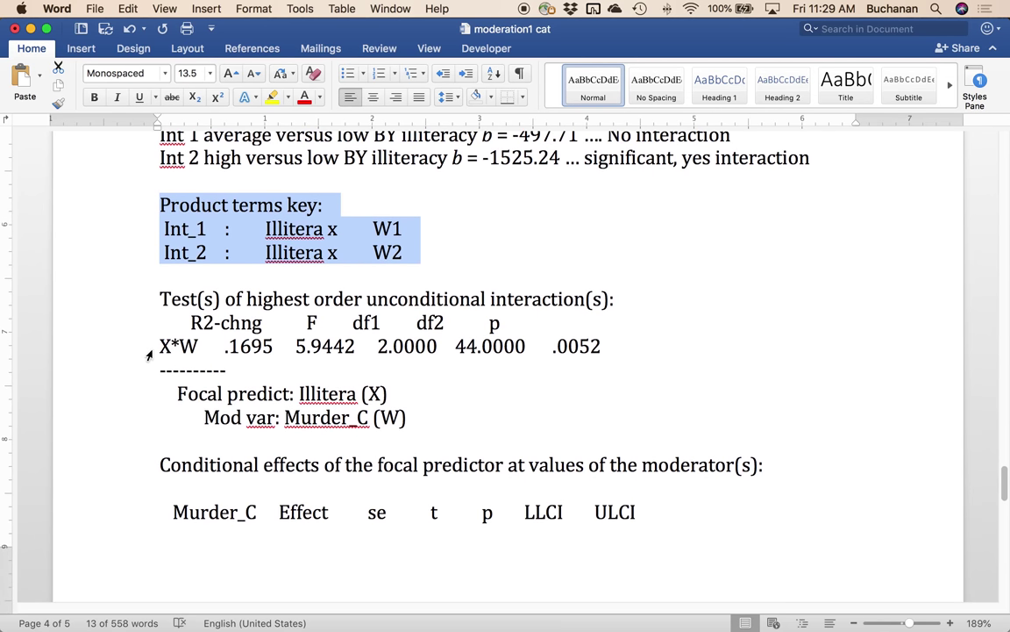
pyautogui.moveTo(156, 348); pyautogui.dragTo(633, 353)
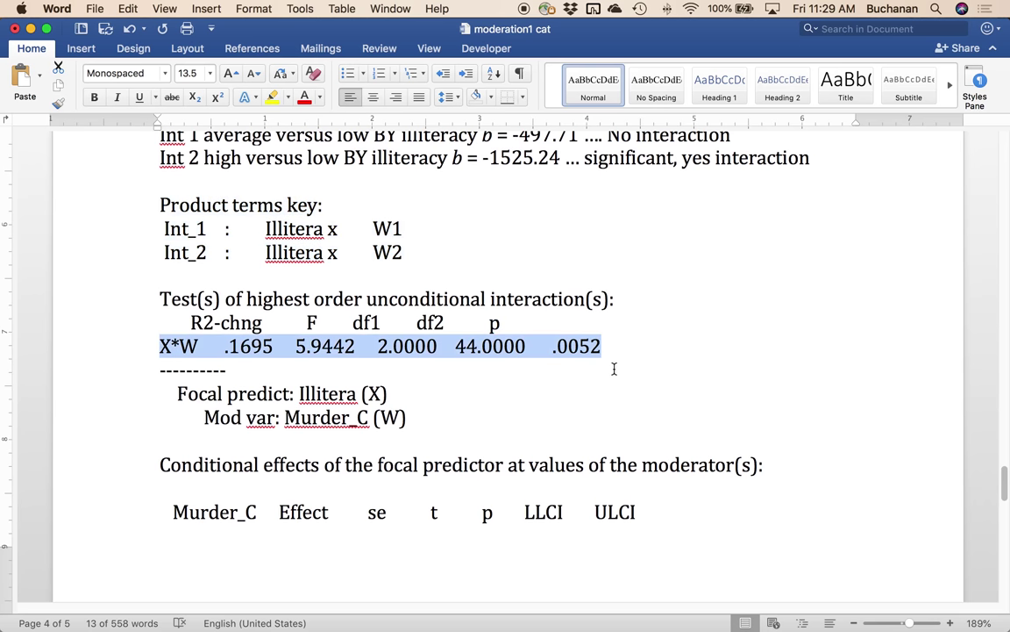
pyautogui.click(288, 97)
pyautogui.click(278, 101)
pyautogui.click(278, 100)
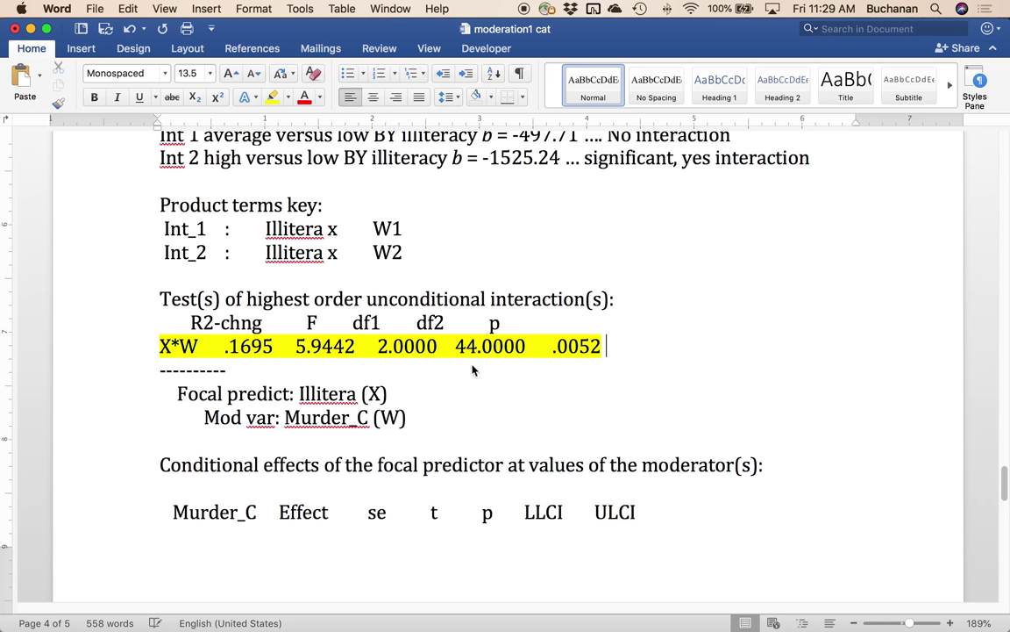
pyautogui.write('(addition o')
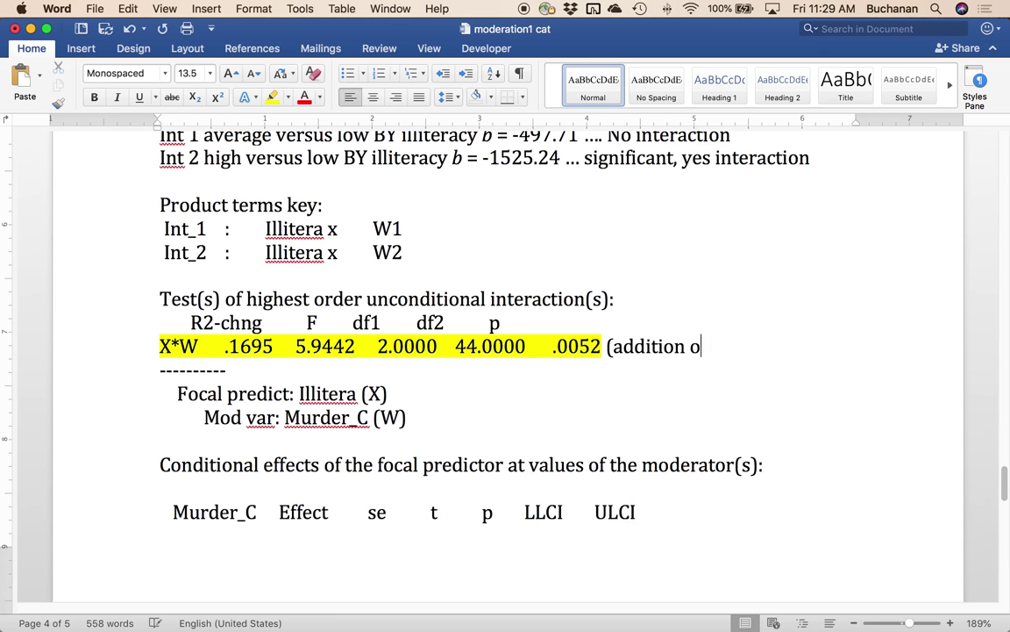
pyautogui.write('f interaction to R2)')
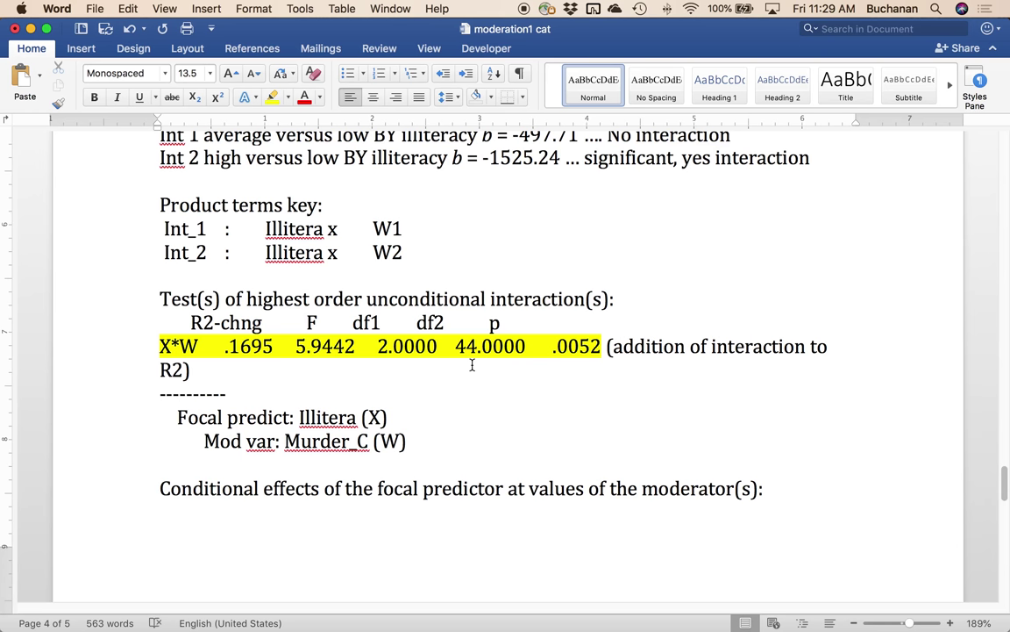
# - Insert a page break so 'Conditional effects' starts on a new page
pyautogui.scroll(-3, 472, 365)
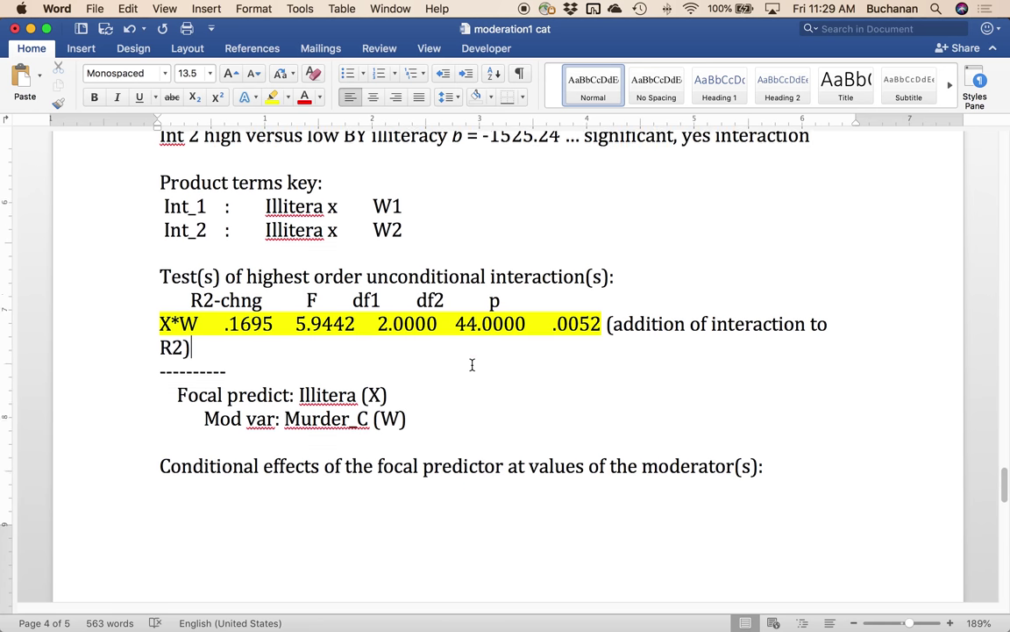
pyautogui.click(159, 432)
pyautogui.press('super+Return')
pyautogui.scroll(-10, 174, 418)
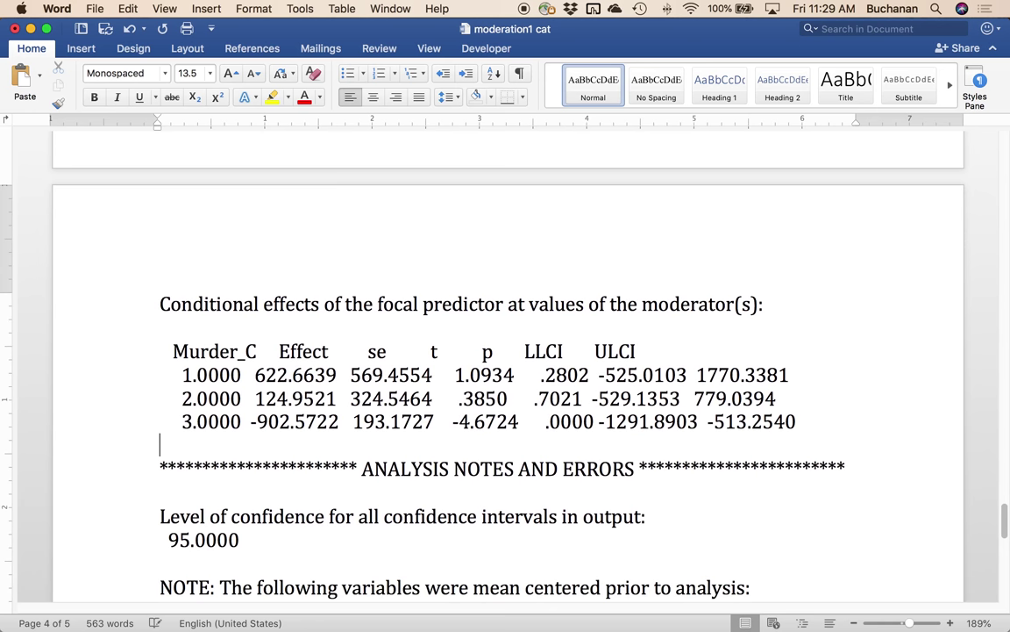
# - Type 'Simple slopes: slopes for X to Y given a level / group of M' below the table
pyautogui.press('Return')
pyautogui.press('Return')
pyautogui.press('Return')
pyautogui.press('Up')
pyautogui.press('Up')
pyautogui.write('Simple slopes:')
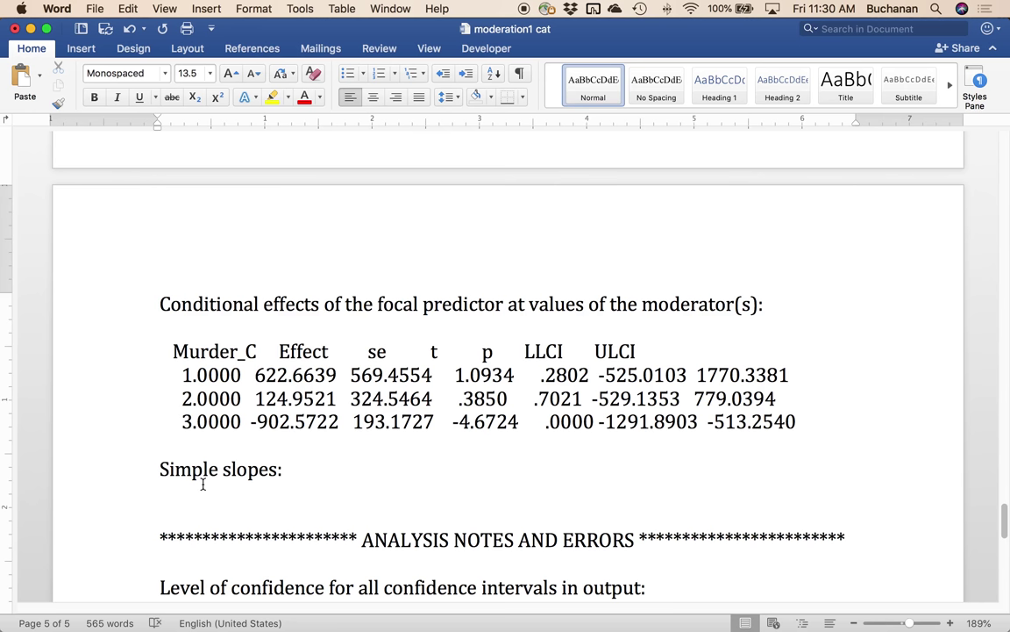
pyautogui.write('slopes for X to ')
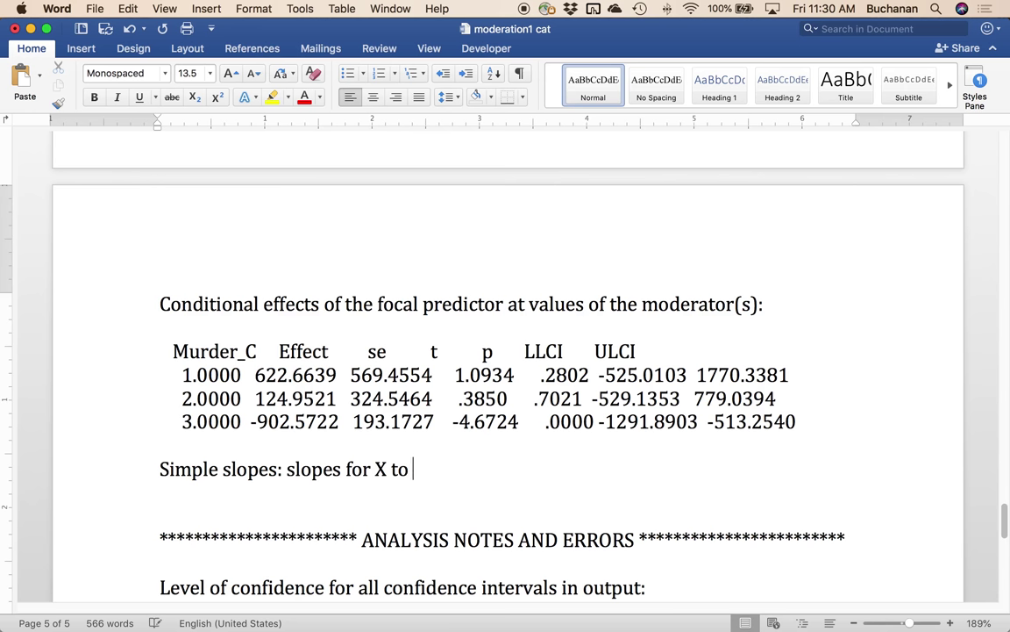
pyautogui.write('Y given a l')
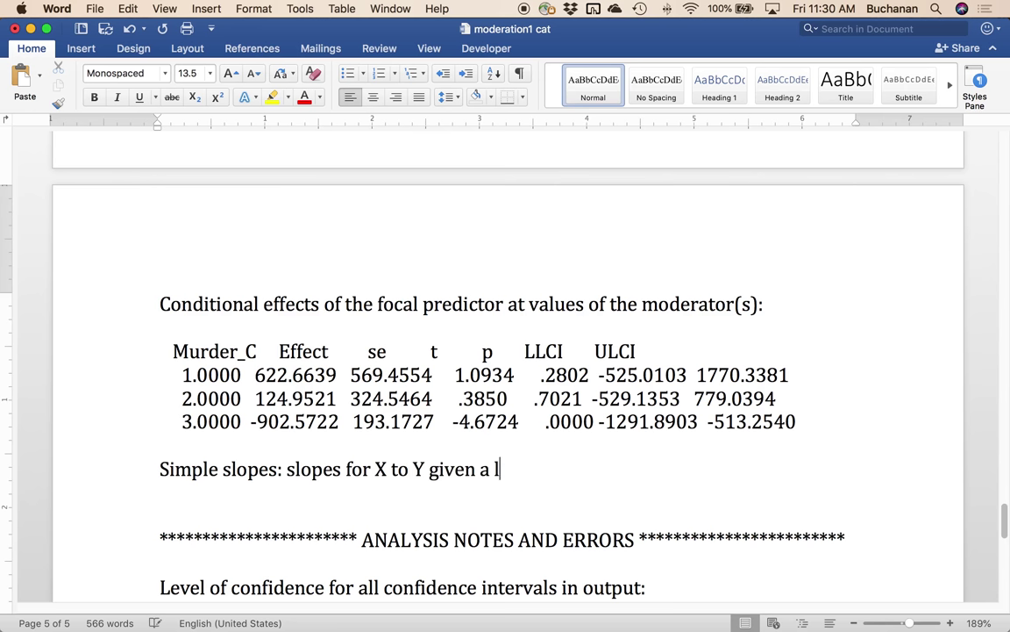
pyautogui.write('evel / group of M')
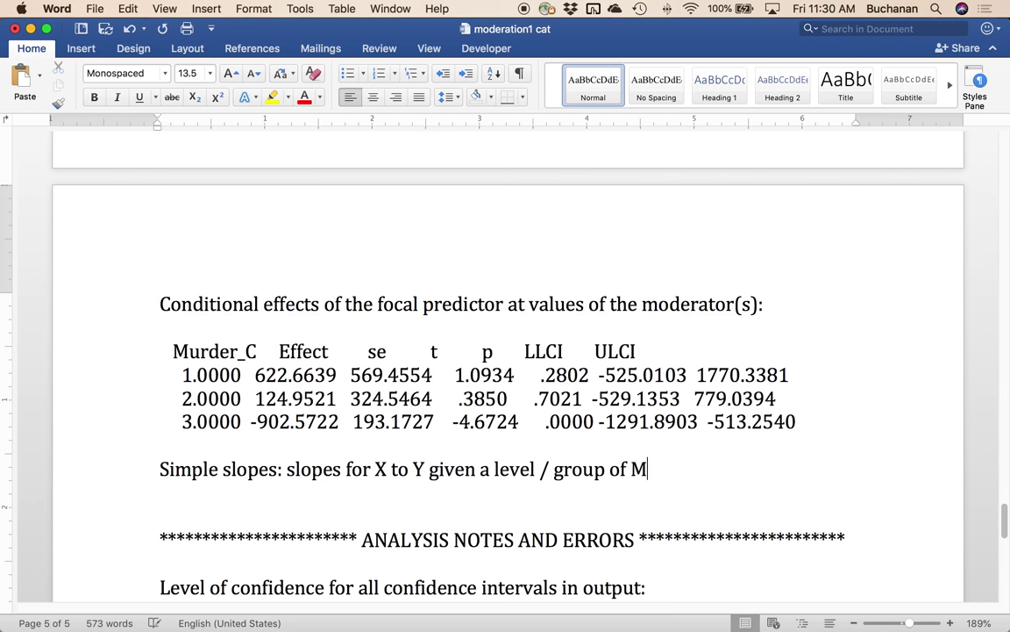
pyautogui.press('Return')
# - Highlight the first 1.0000 value yellow and start a 'Low group (1)' line
pyautogui.moveTo(181, 372); pyautogui.dragTo(235, 374)
pyautogui.click(273, 97)
pyautogui.click(201, 494)
pyautogui.write('Low group (1)')
pyautogui.moveTo(419, 618)
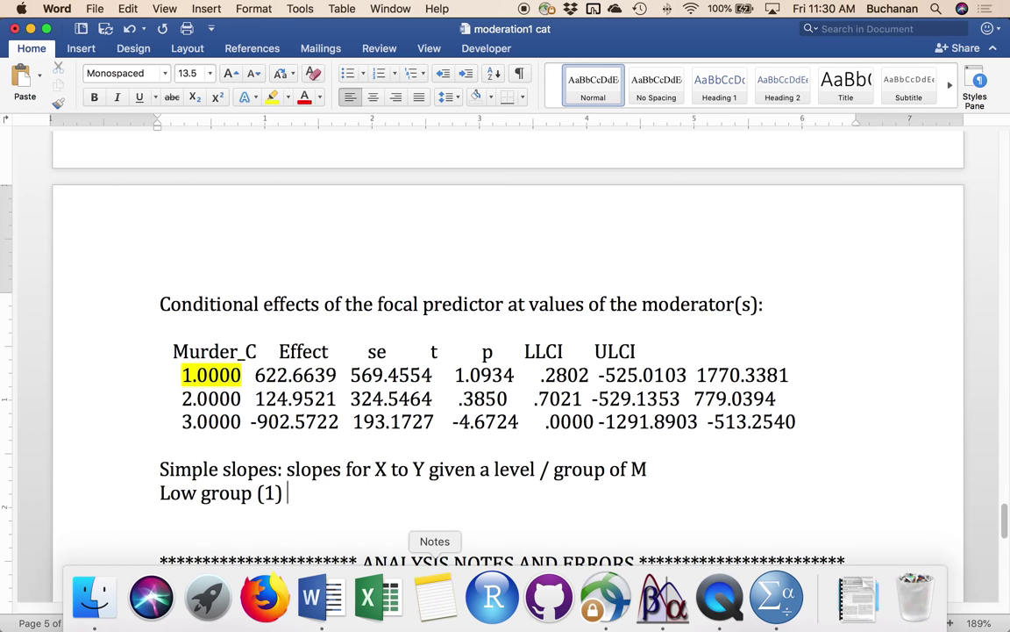
pyautogui.click(774, 614)
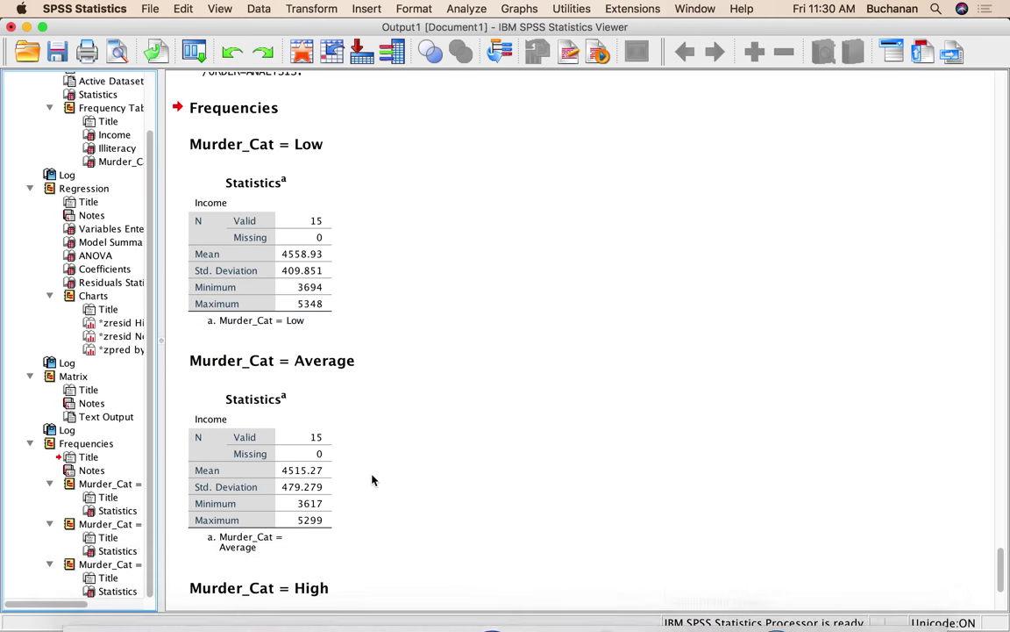
pyautogui.click(193, 51)
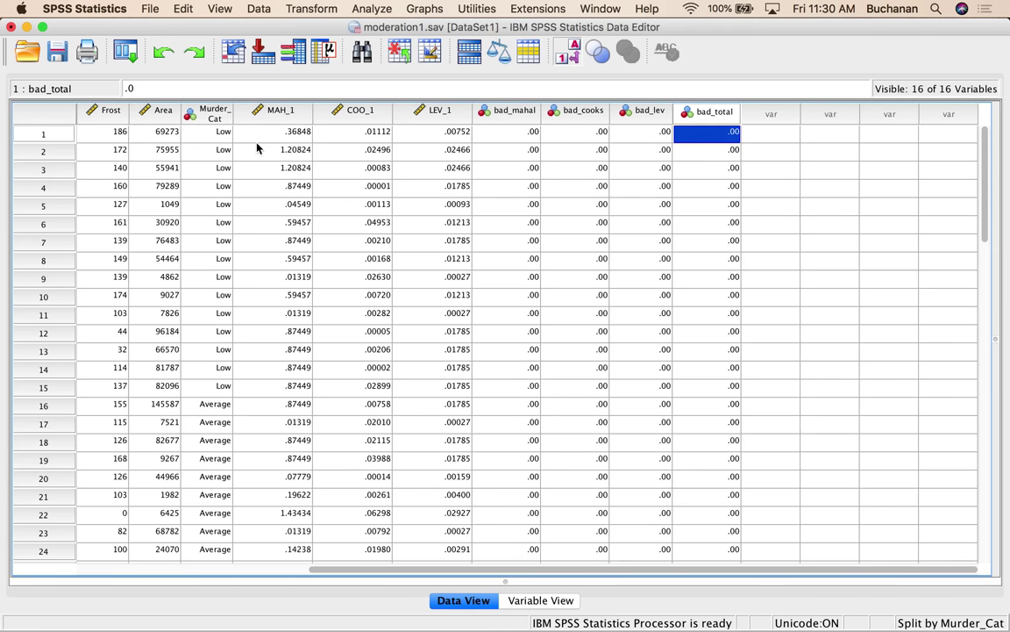
pyautogui.click(200, 131)
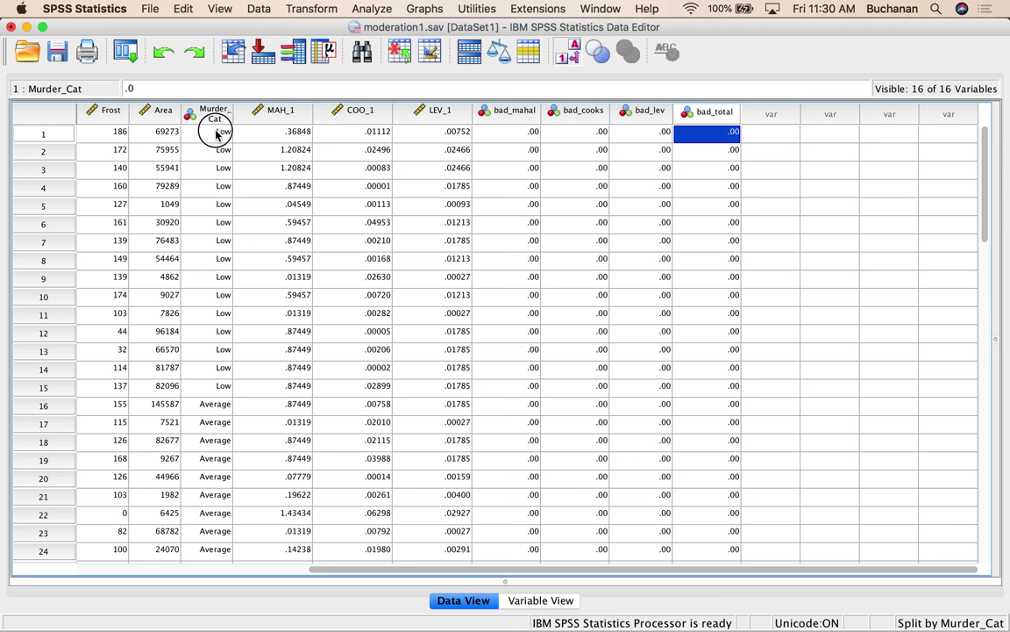
pyautogui.click(566, 56)
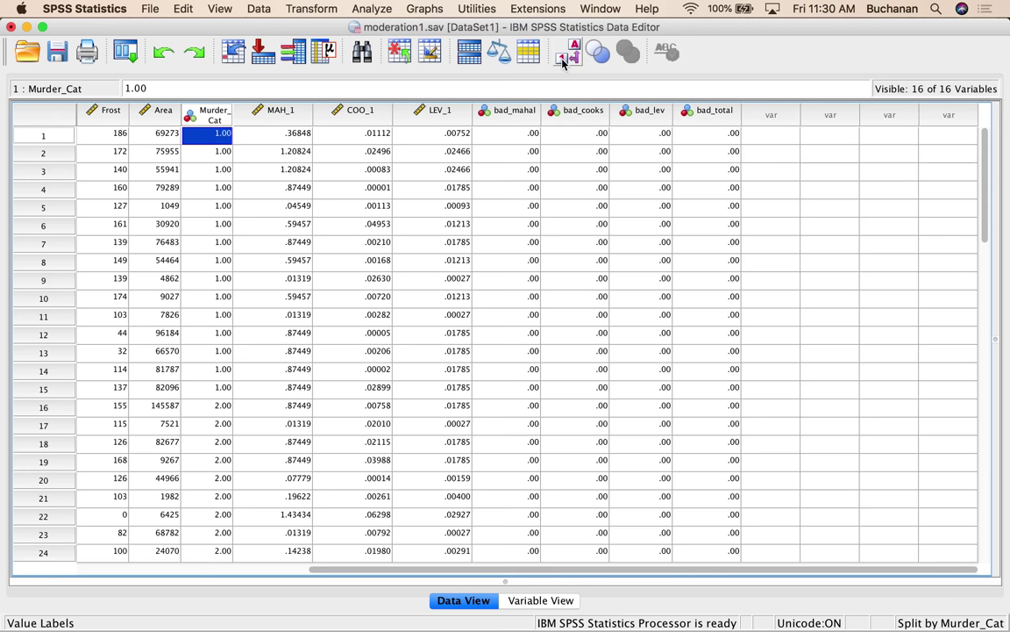
pyautogui.click(566, 56)
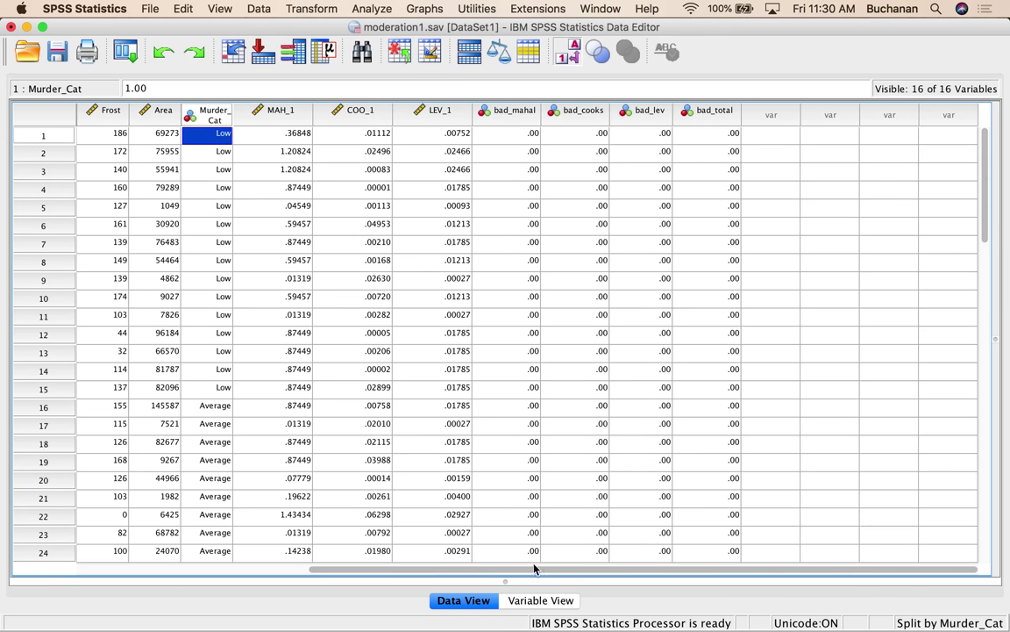
pyautogui.click(527, 602)
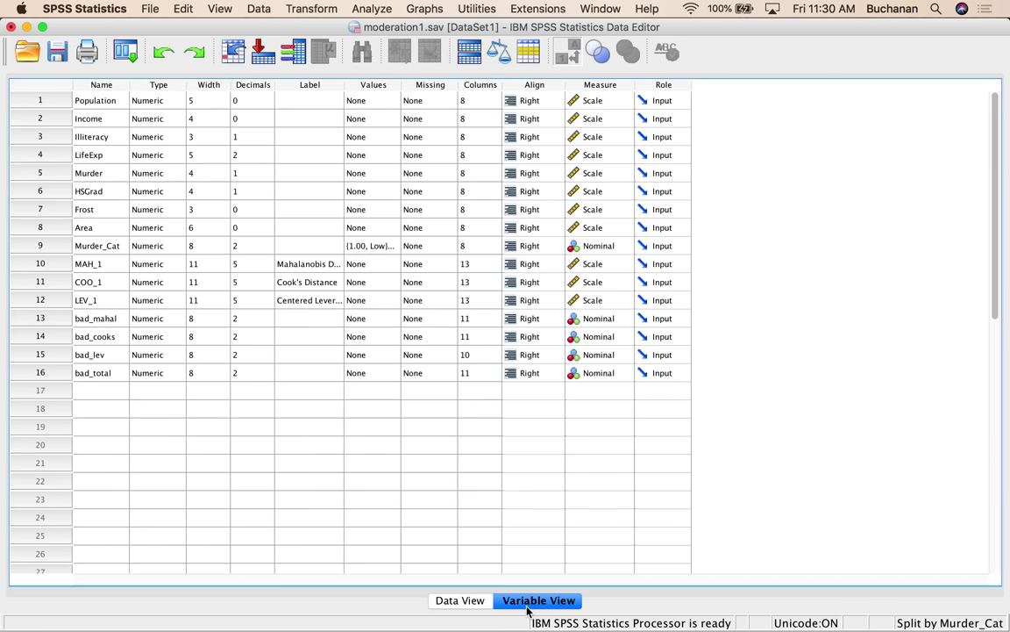
pyautogui.click(396, 253)
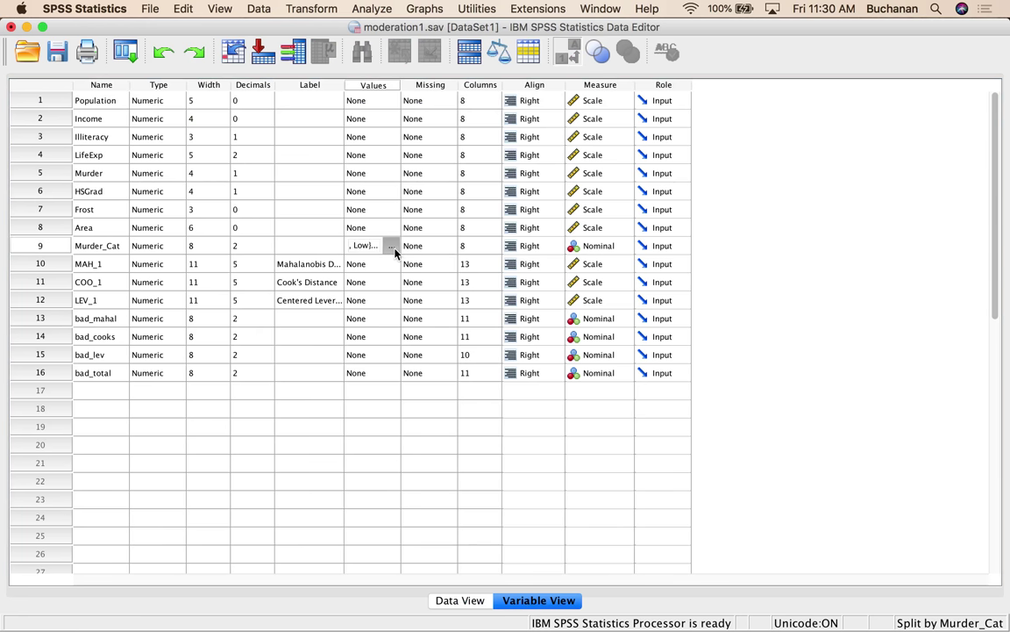
pyautogui.click(394, 249)
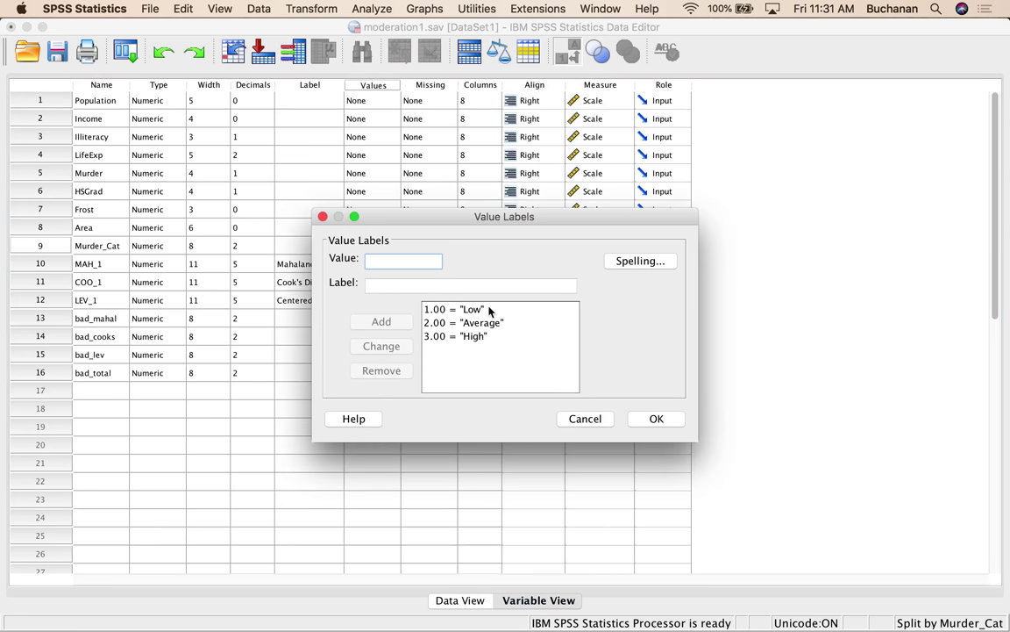
pyautogui.click(600, 424)
pyautogui.moveTo(492, 614)
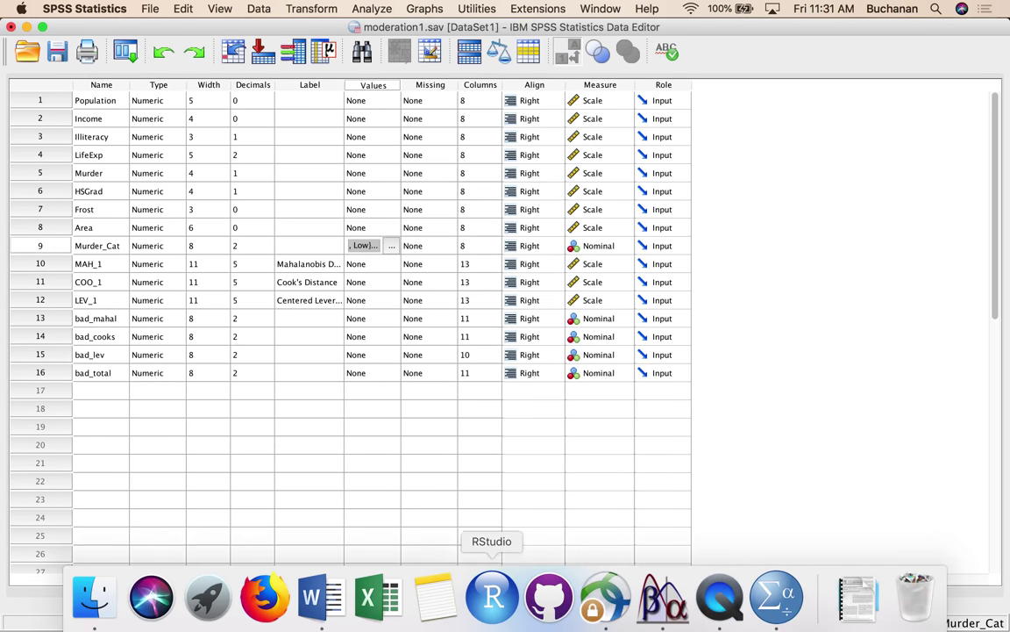
pyautogui.click(329, 603)
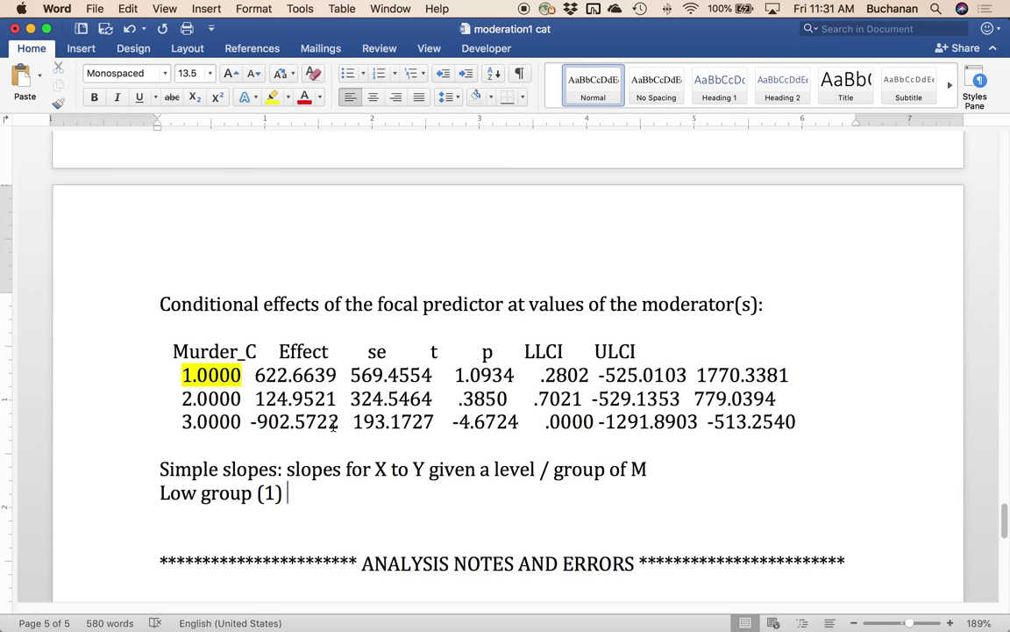
# - Write the low group note: illiteracy predicting income, italic b = 622.66, not significant
pyautogui.write('illiteracy')
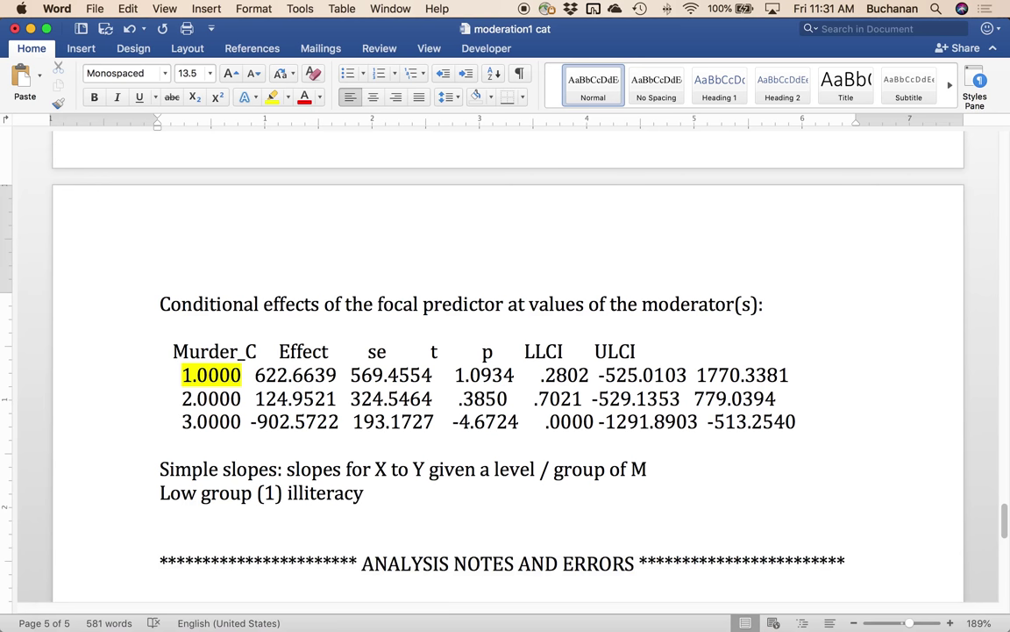
pyautogui.write(' predic')
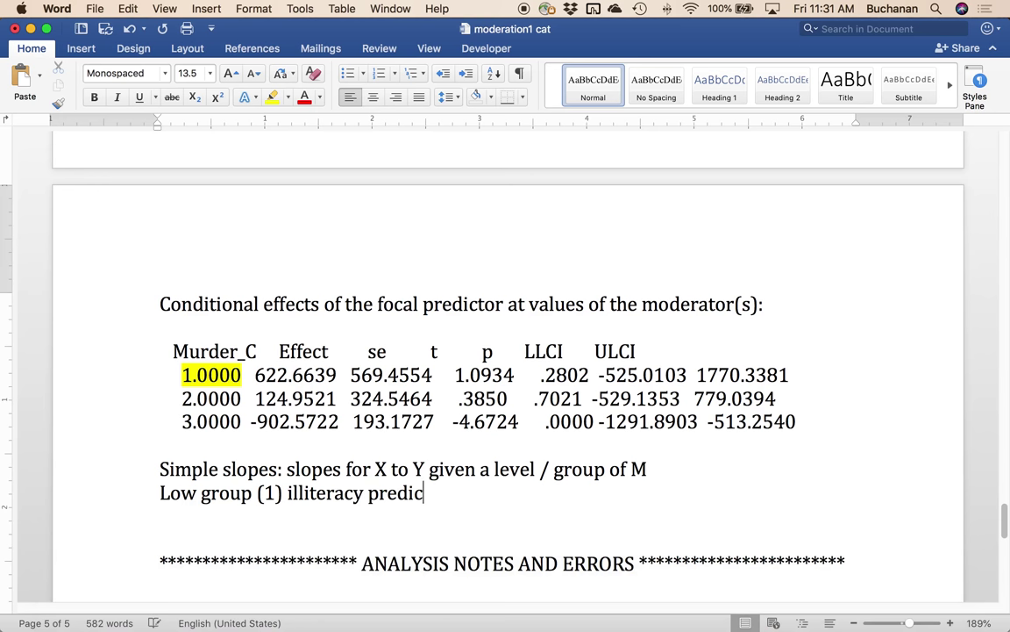
pyautogui.write('itng income ')
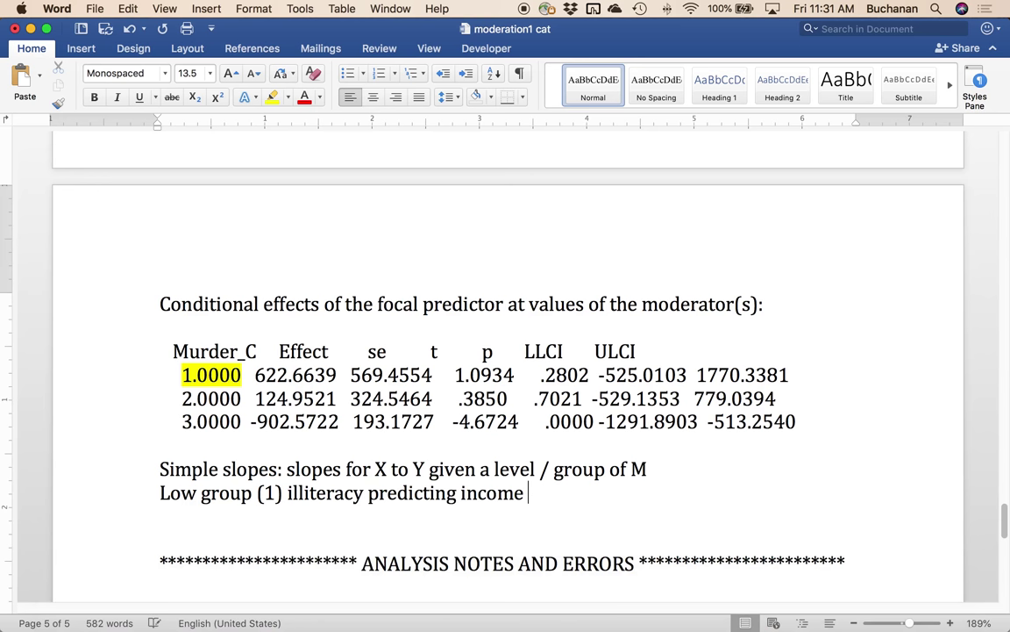
pyautogui.write('b')
pyautogui.press('super+i')
pyautogui.write('= ')
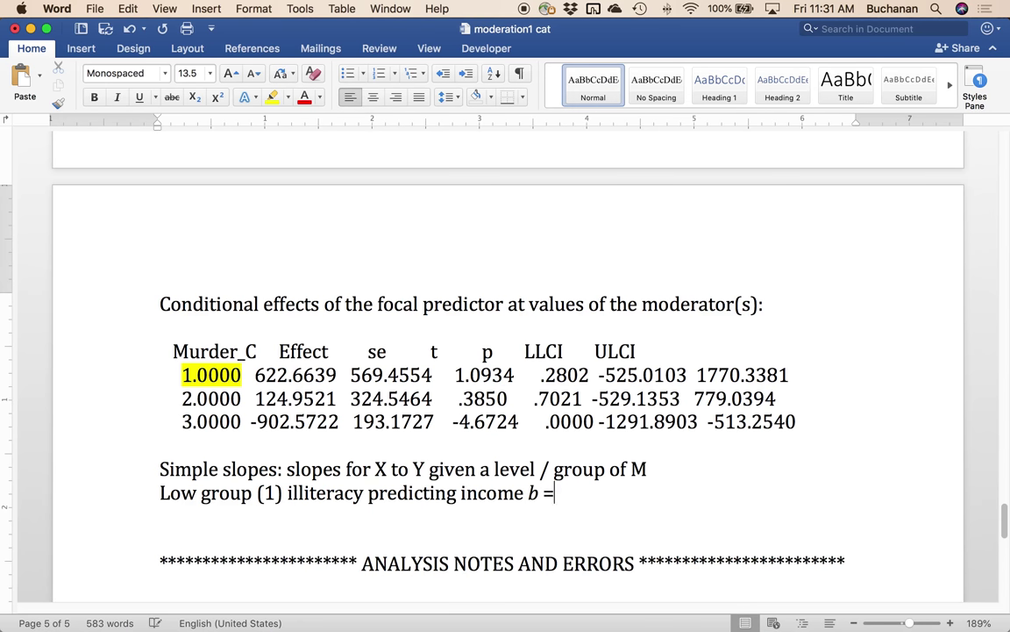
pyautogui.write('6')
pyautogui.write('22.66 ...')
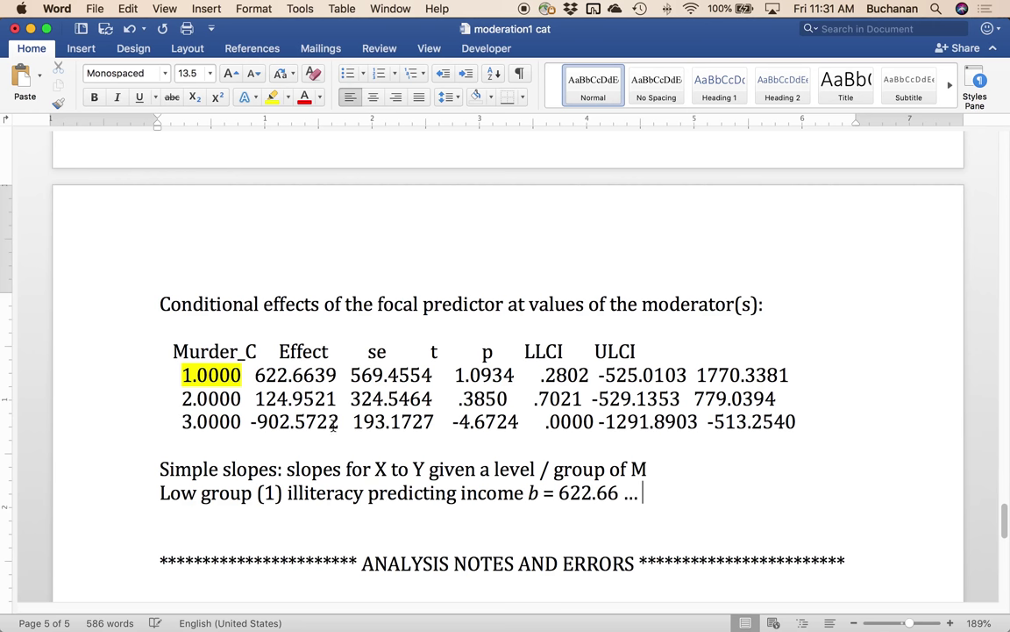
pyautogui.write(' not significant')
pyautogui.press('Return')
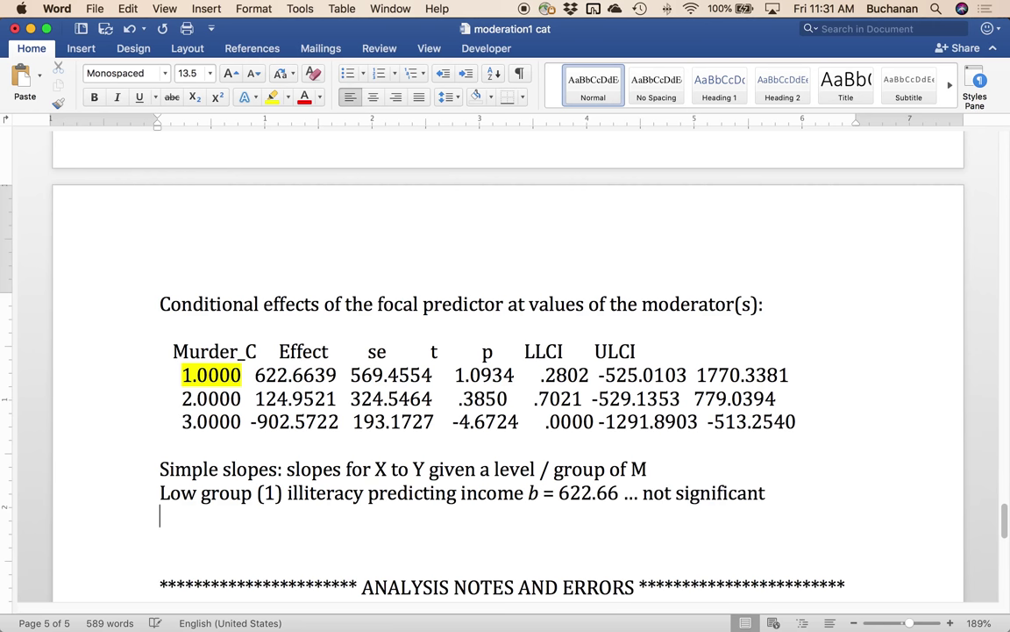
# - Add the average group (2) note, b = 124.95, not significant, plus a summary that illiteracy doesn't predict income there
pyautogui.write('Average group ')
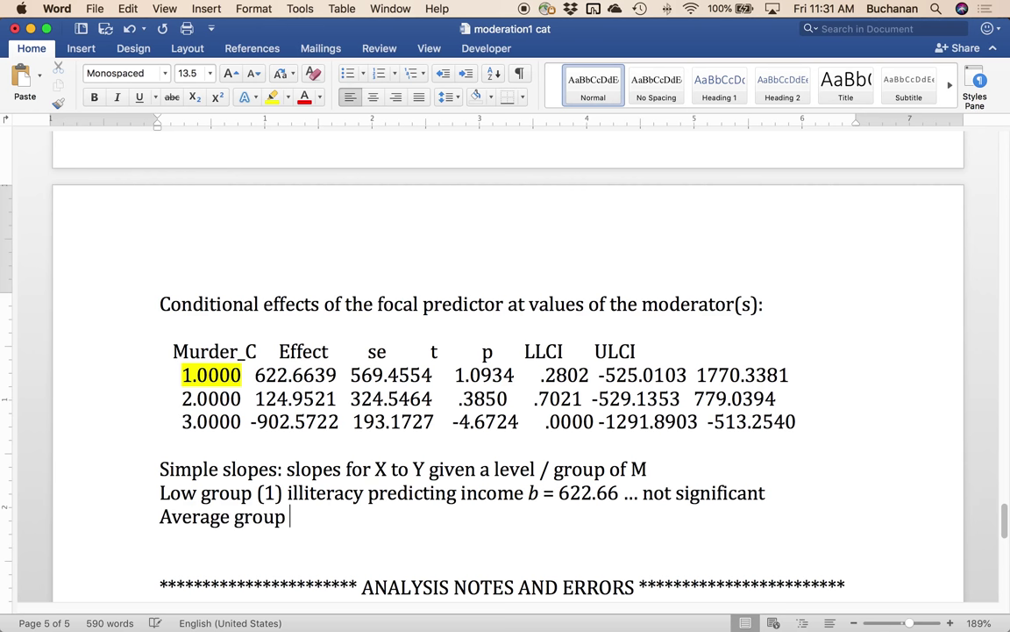
pyautogui.write('(2)')
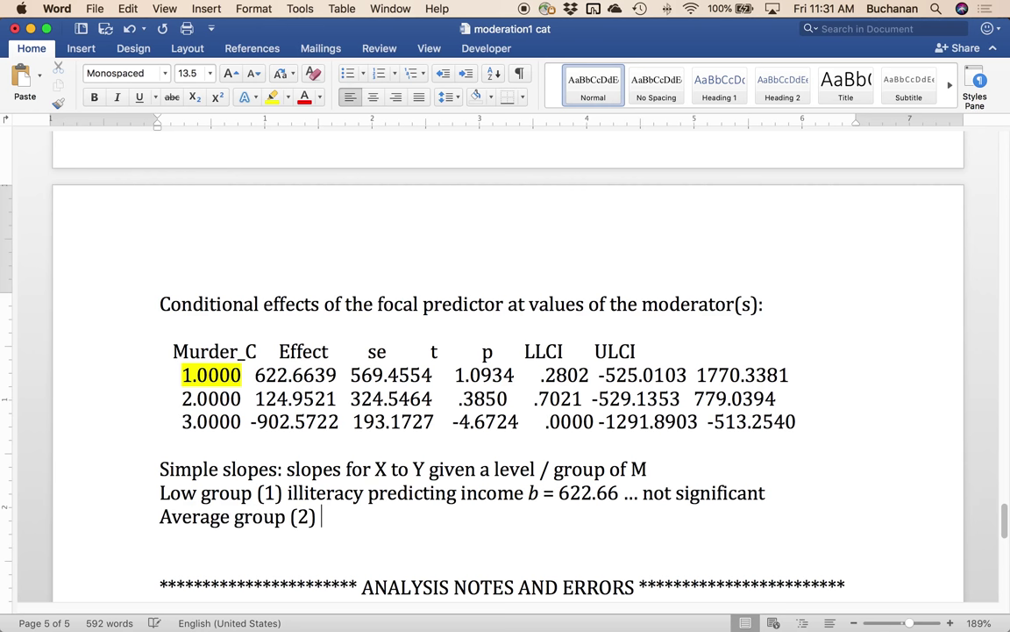
pyautogui.write(' ill')
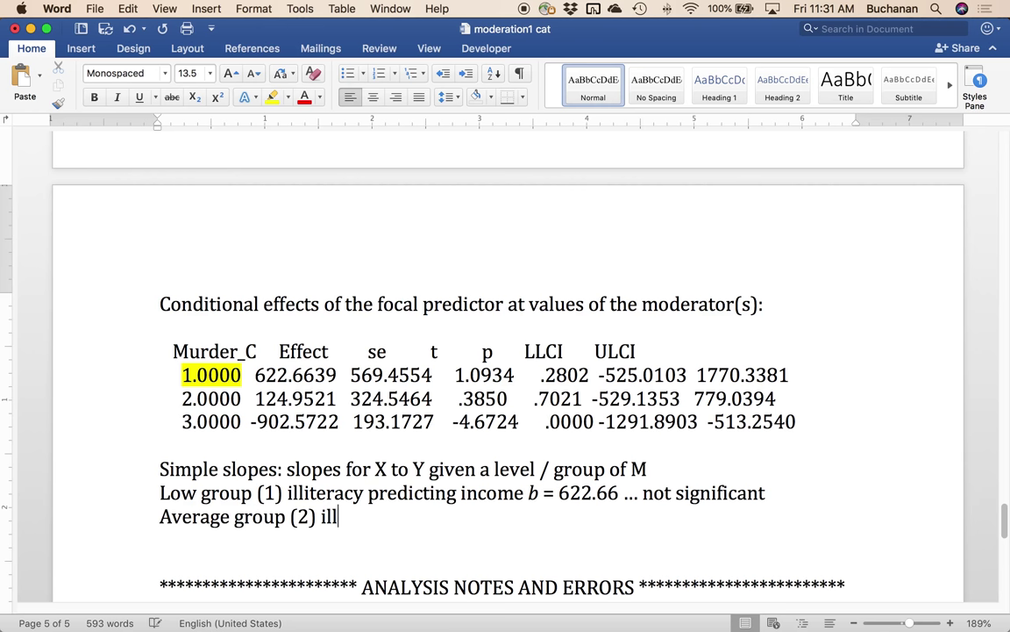
pyautogui.write('iteracy predicitn')
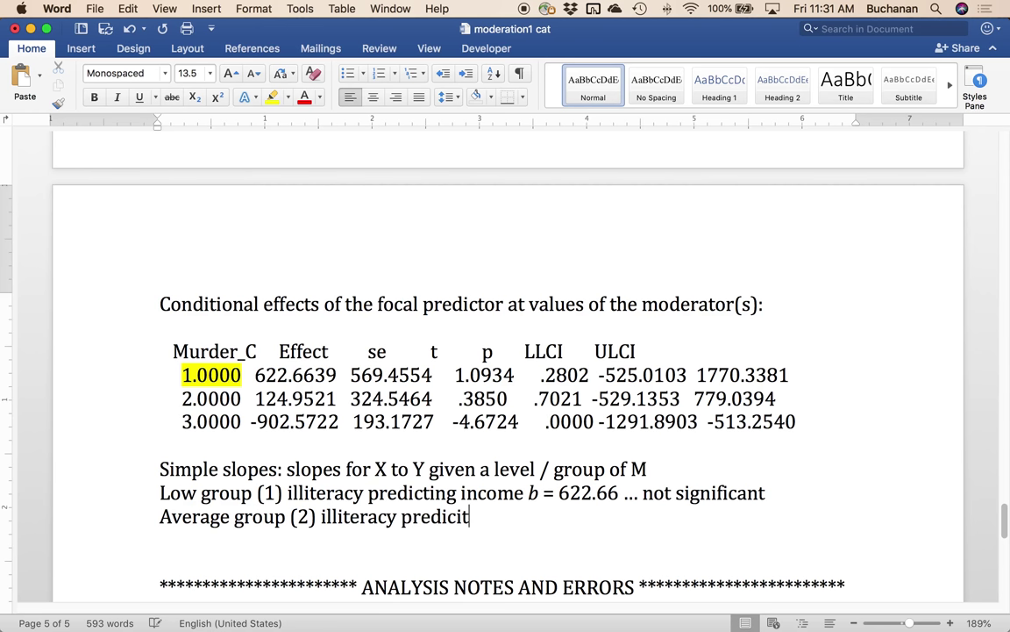
pyautogui.press('BackSpace')
pyautogui.press('BackSpace')
pyautogui.press('BackSpace')
pyautogui.write('ting income b')
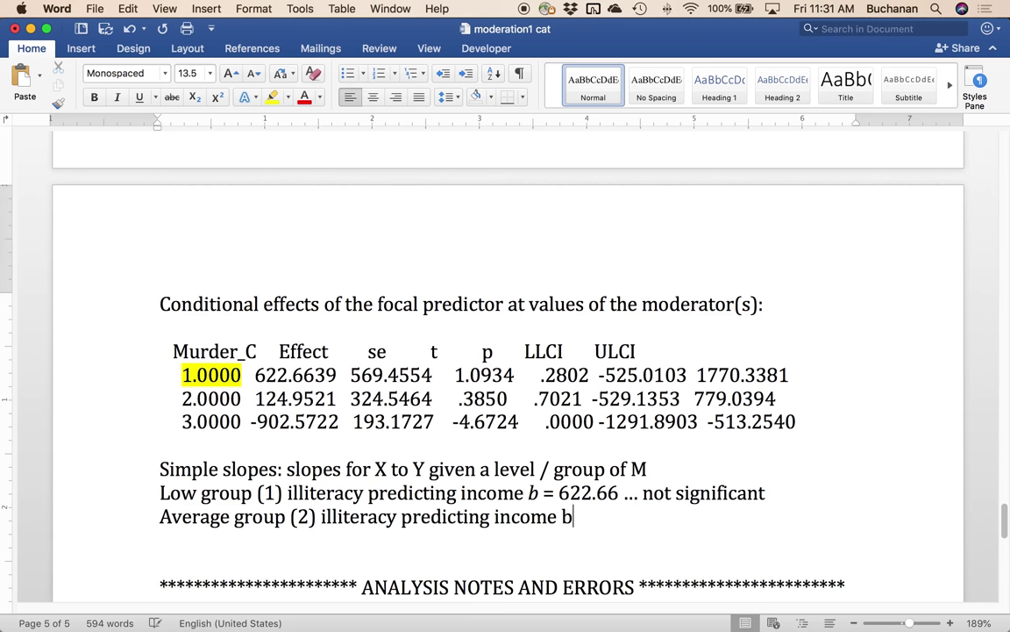
pyautogui.press('BackSpace')
pyautogui.press('super+i')
pyautogui.write('b')
pyautogui.press('super+i')
pyautogui.write('= 124.')
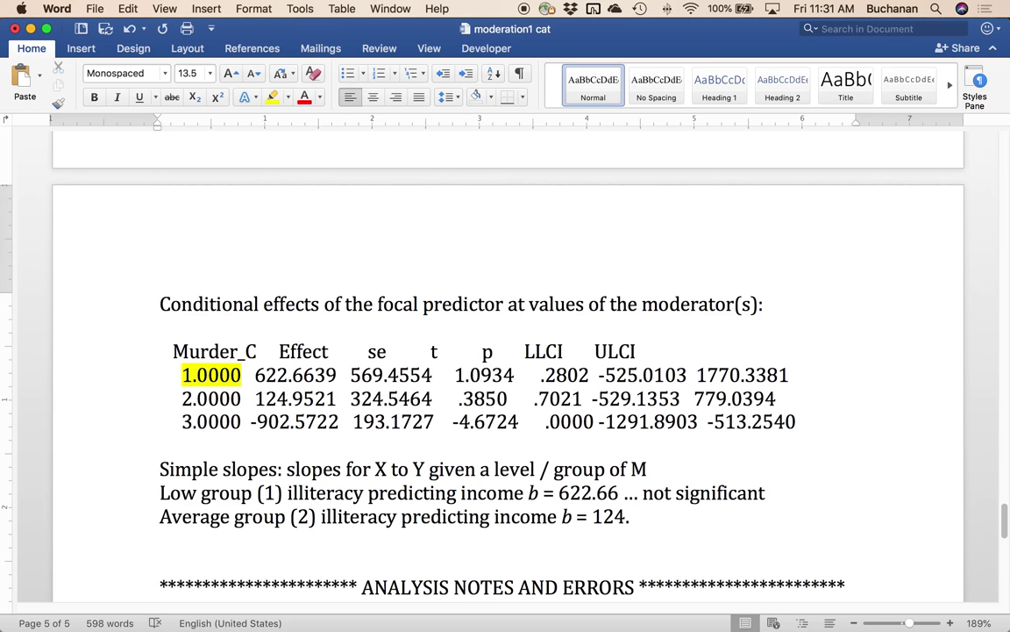
pyautogui.write('95 ')
pyautogui.write('... not significa')
pyautogui.write('nt')
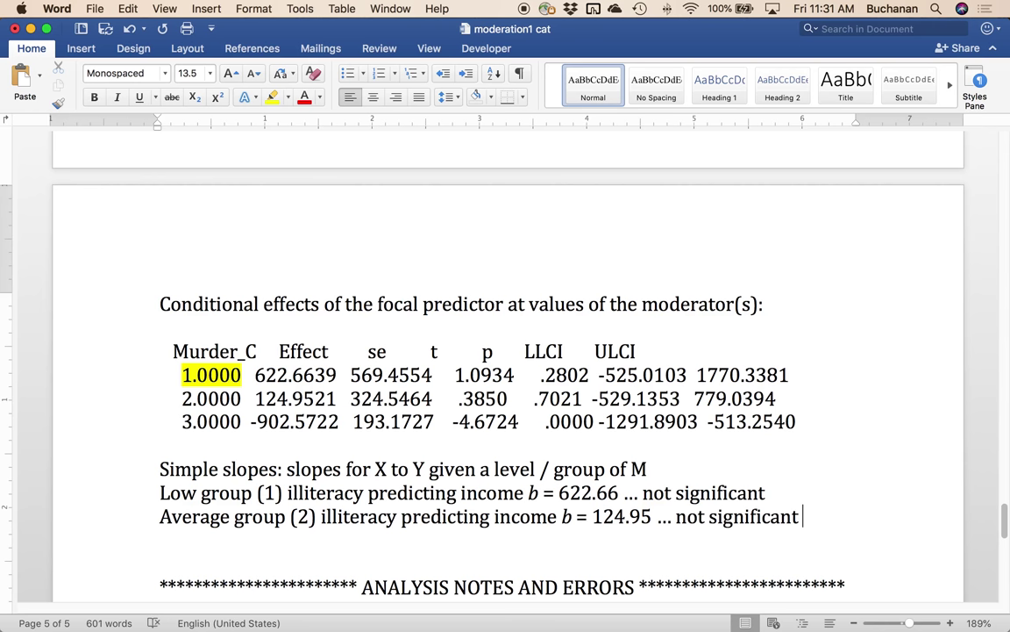
pyautogui.press('Return')
pyautogui.write('So at low and averag')
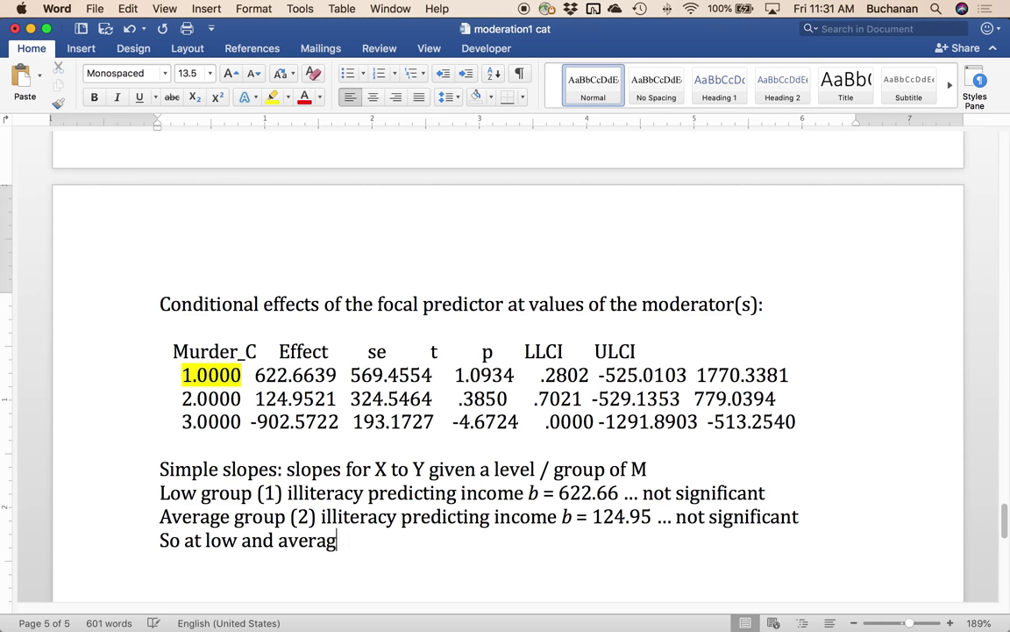
pyautogui.write('e levels of murd')
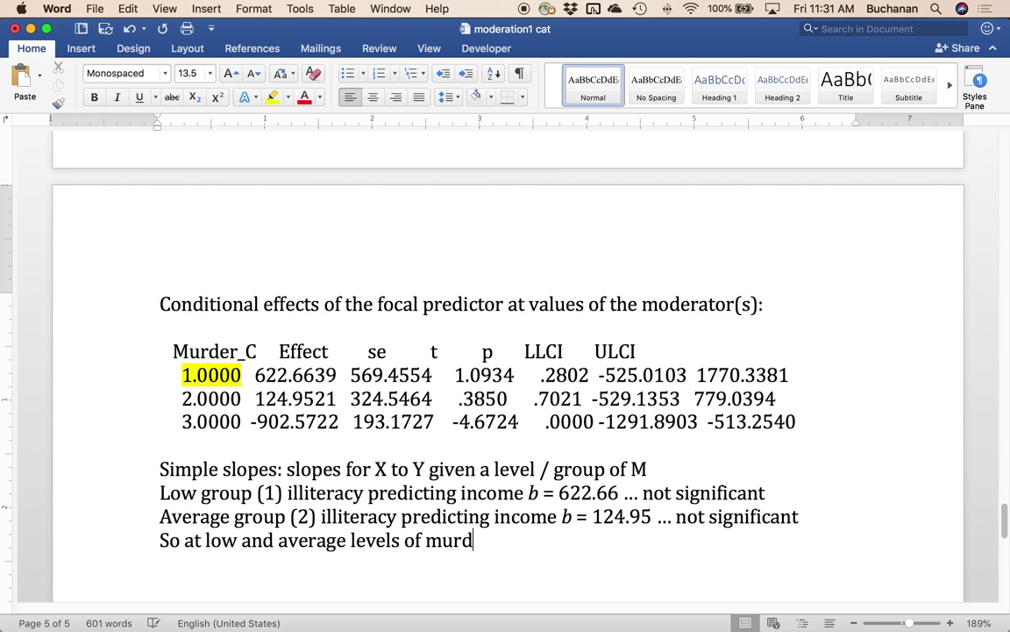
pyautogui.write('er rates, illite')
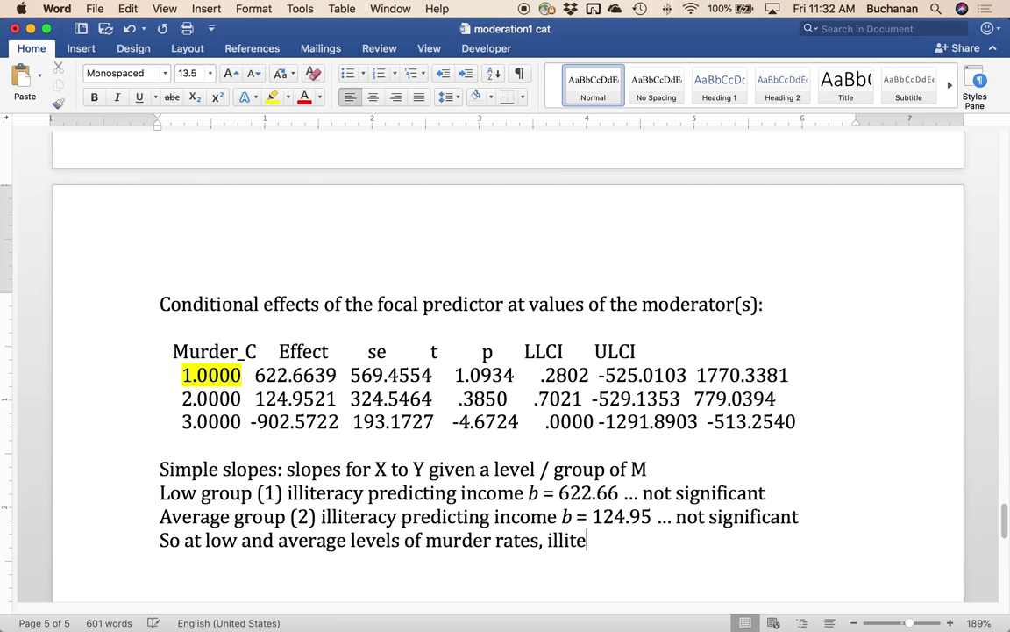
pyautogui.write('racy does not')
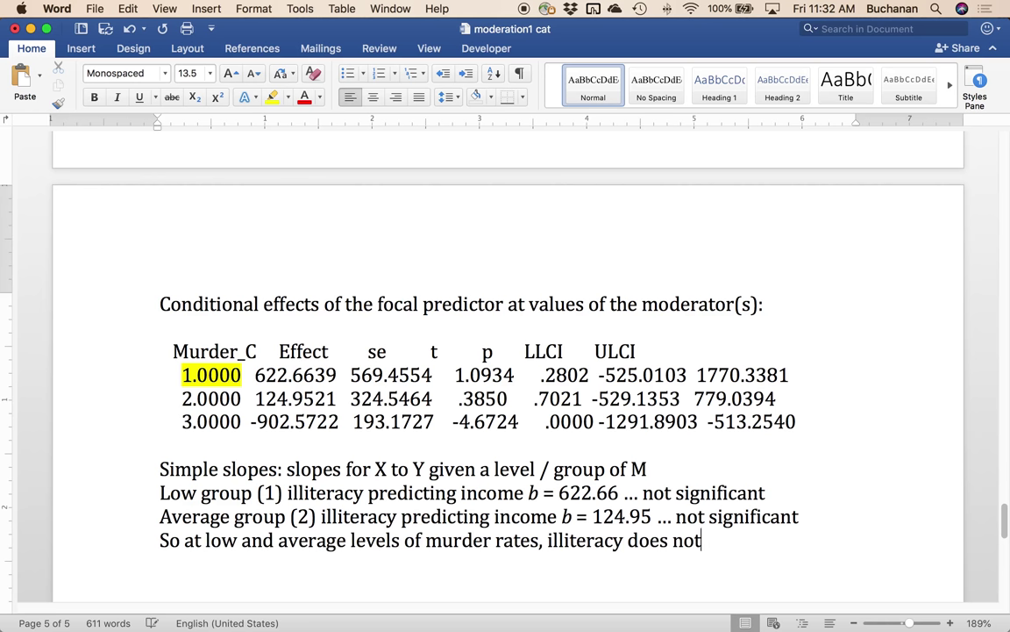
pyautogui.write(' predict income')
# - Add the high group (3) note: b = -902.57, significant, illiteracy predicts decreased income at high murder rates
pyautogui.press('Return')
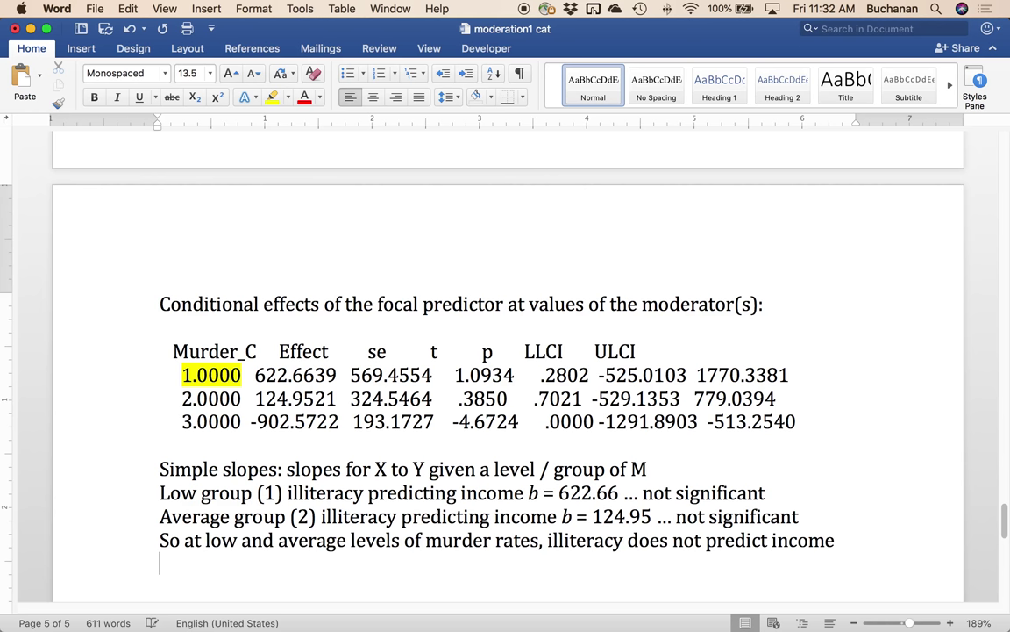
pyautogui.scroll(-3, 325, 396)
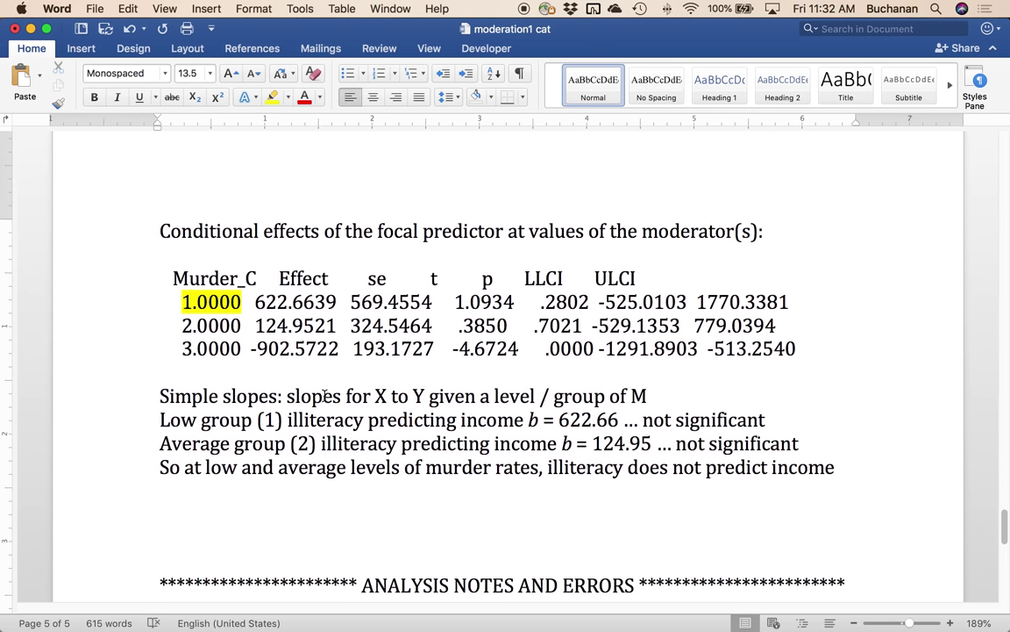
pyautogui.write('High group (')
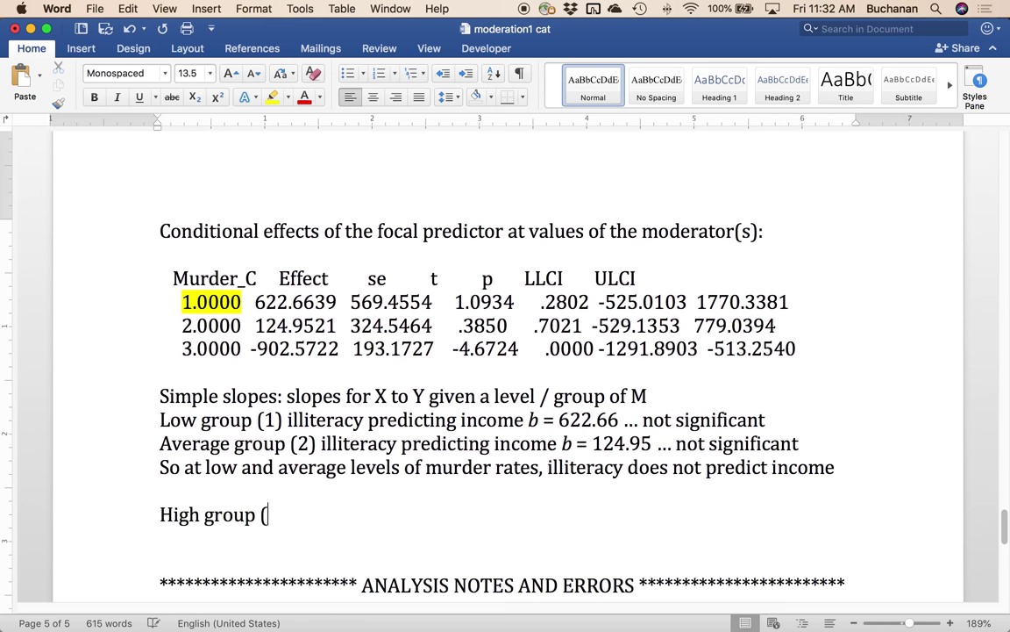
pyautogui.write('3) illiteracy predi')
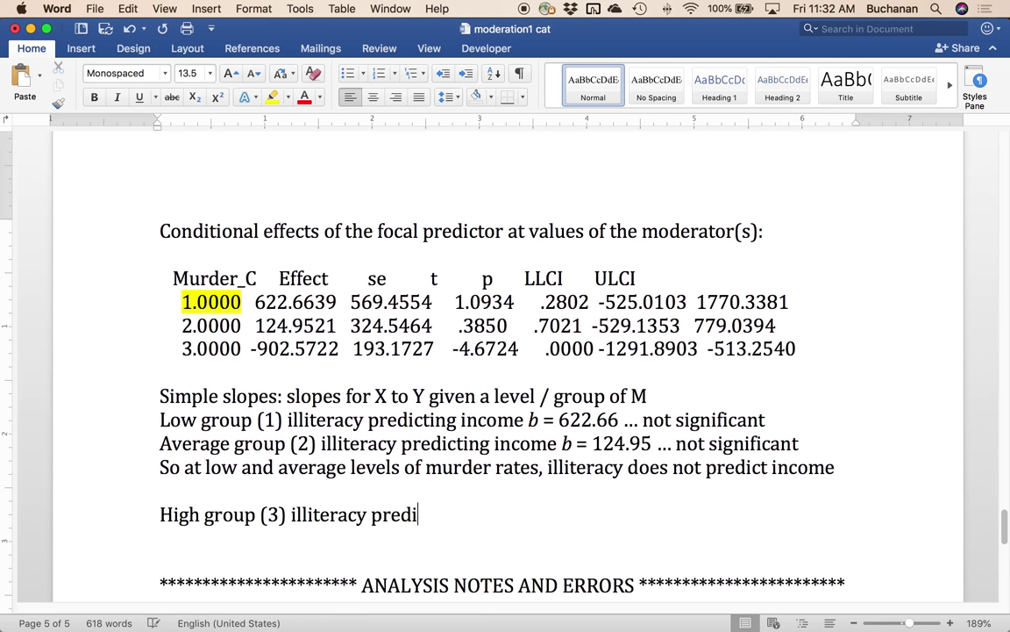
pyautogui.write('cting income')
pyautogui.press('super+i')
pyautogui.write('b')
pyautogui.press('super+i')
pyautogui.write('= -902')
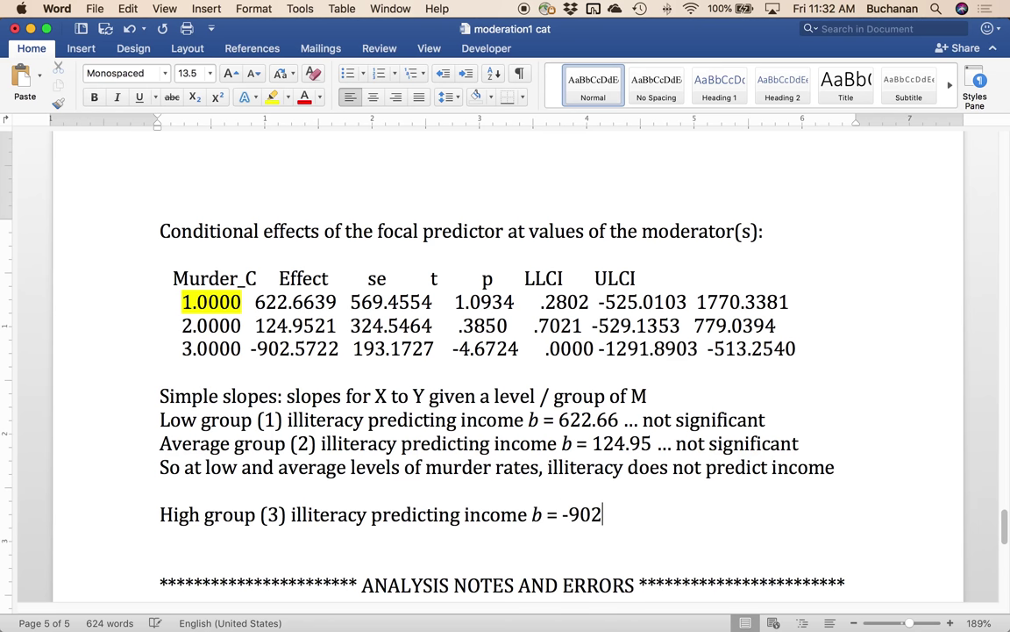
pyautogui.write('.57 ... sig')
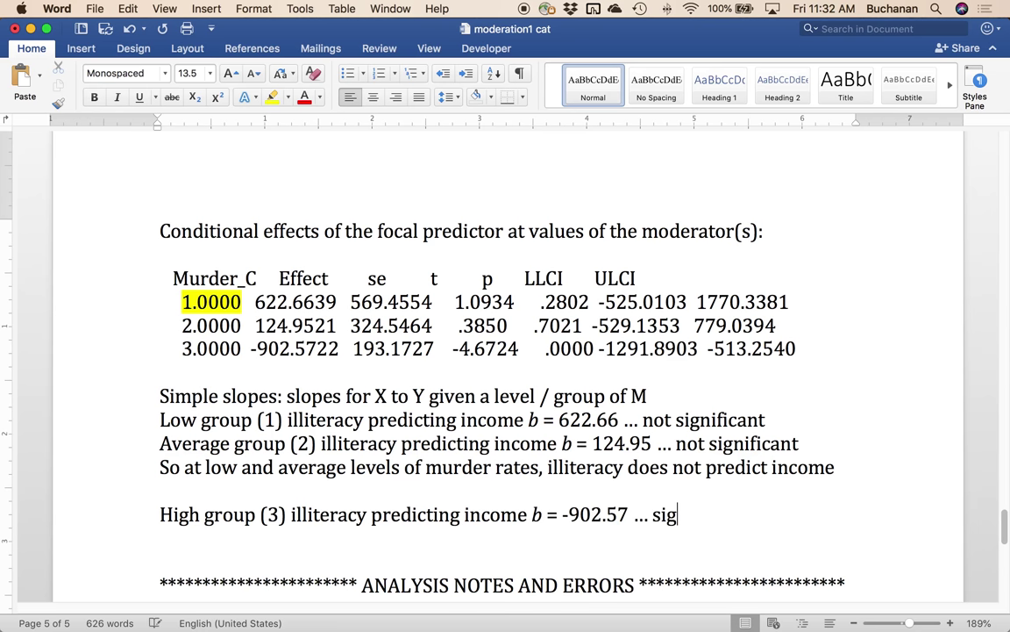
pyautogui.write('nificant, ')
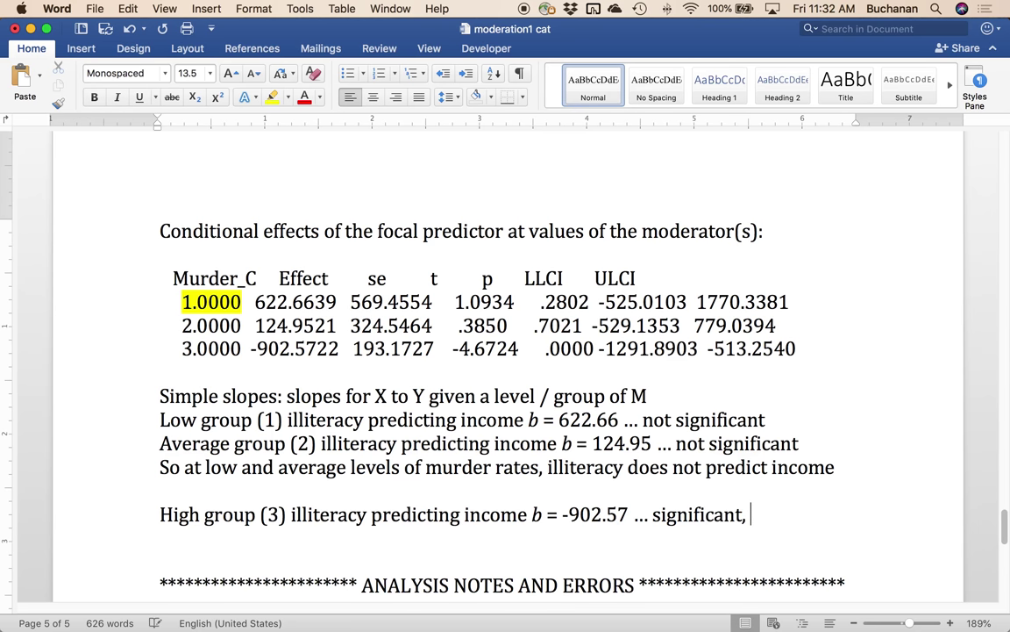
pyautogui.write('at high murder rates, illiteracy predicts a decrease in income rates by 902 ')
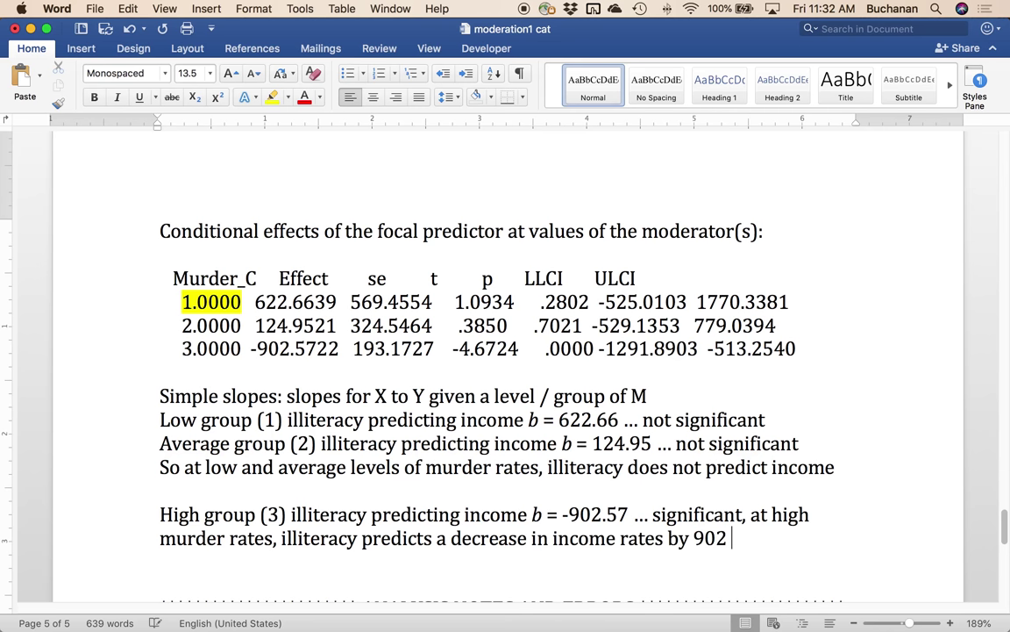
pyautogui.write('points.')
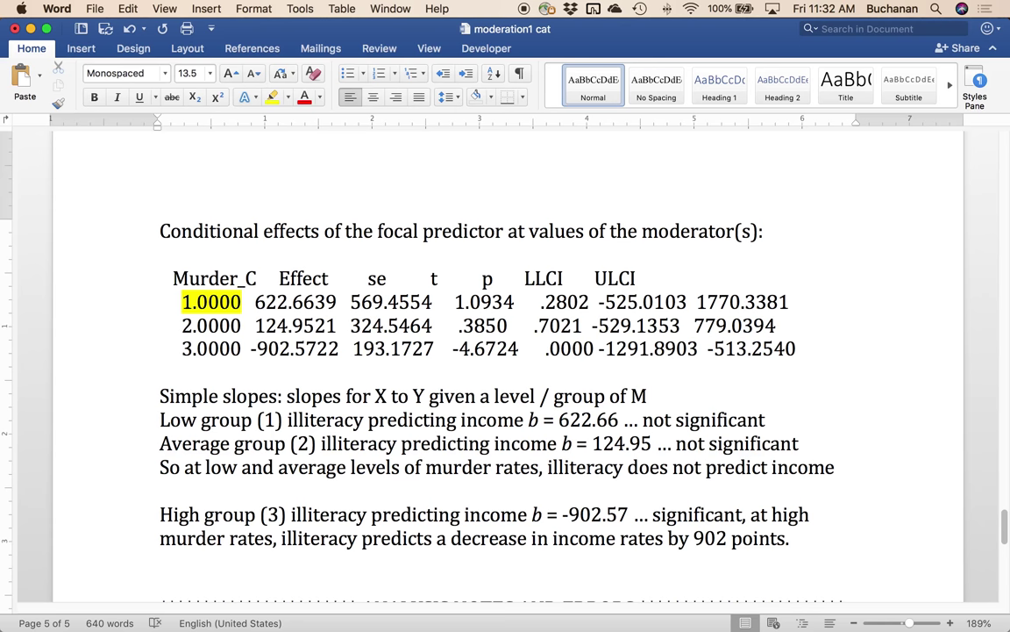
pyautogui.scroll(-3, 509, 351)
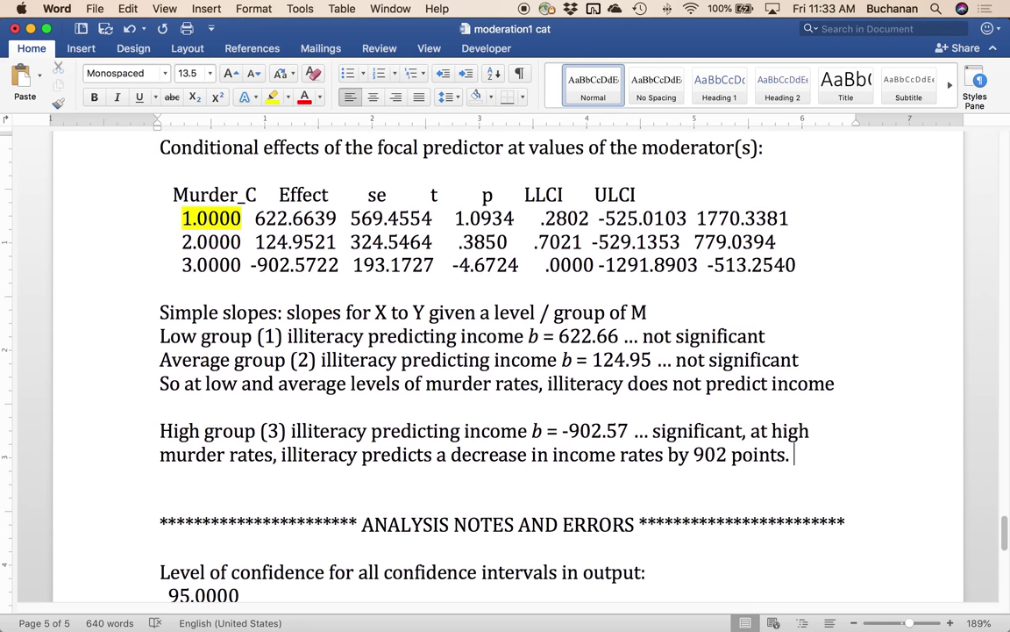
pyautogui.scroll(-10, 509, 351)
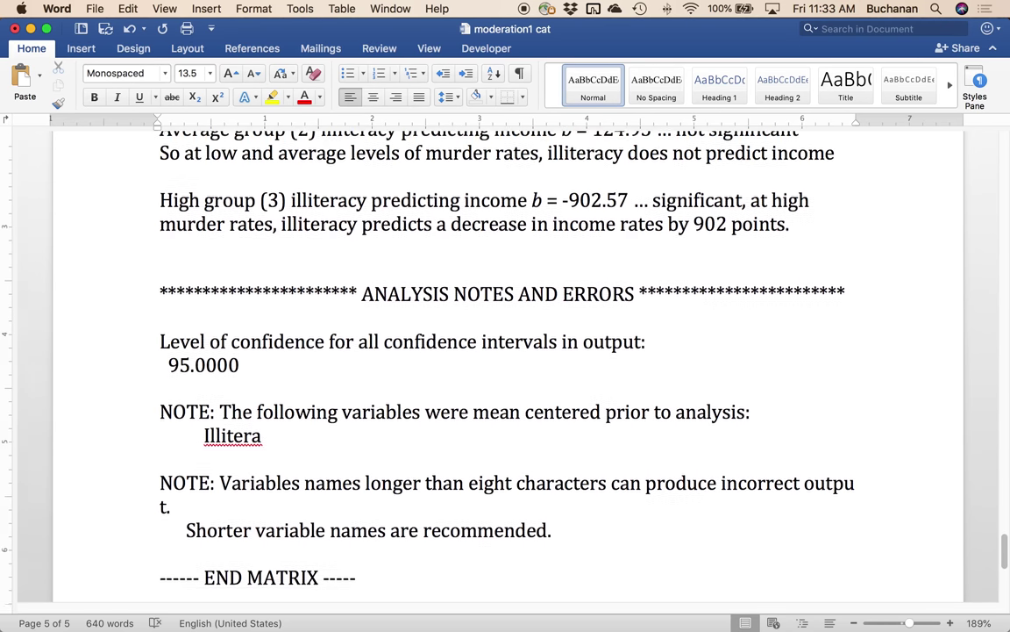
pyautogui.scroll(3, 509, 351)
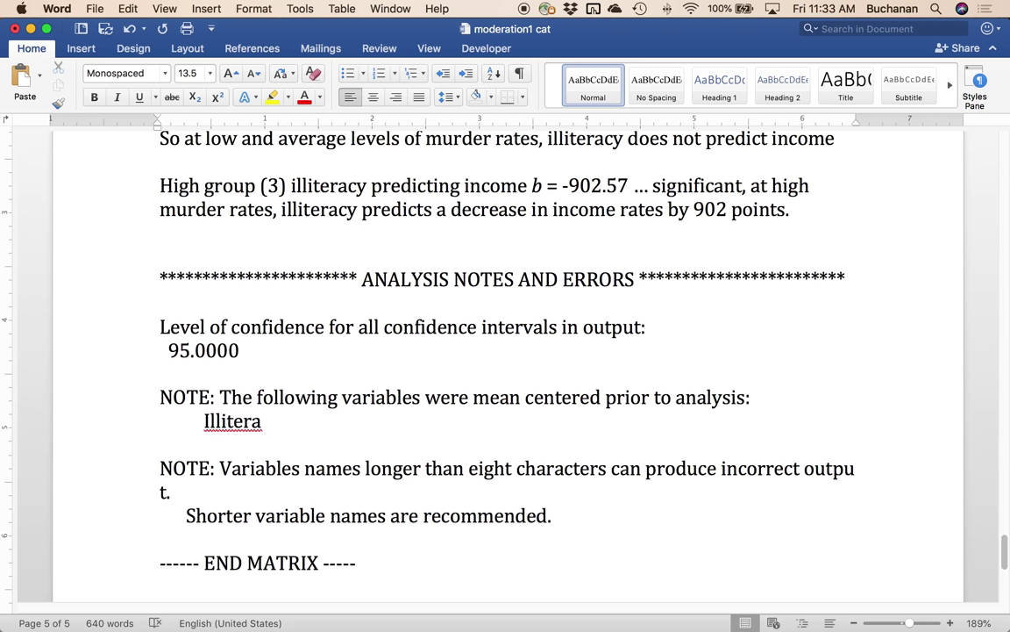
pyautogui.scroll(4, 509, 351)
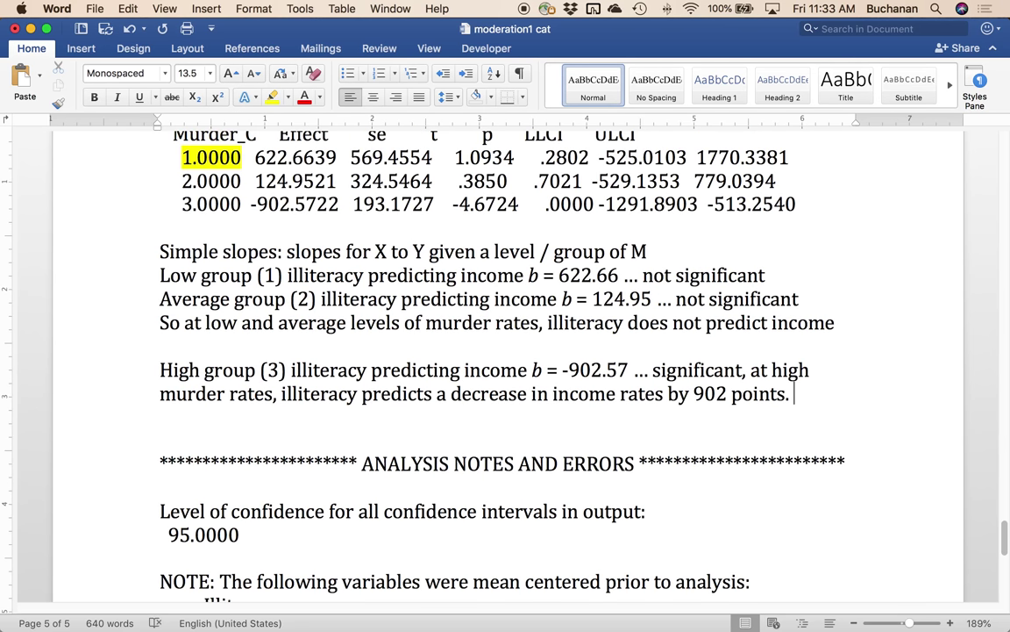
pyautogui.hotkey('ctrl', 'Up')
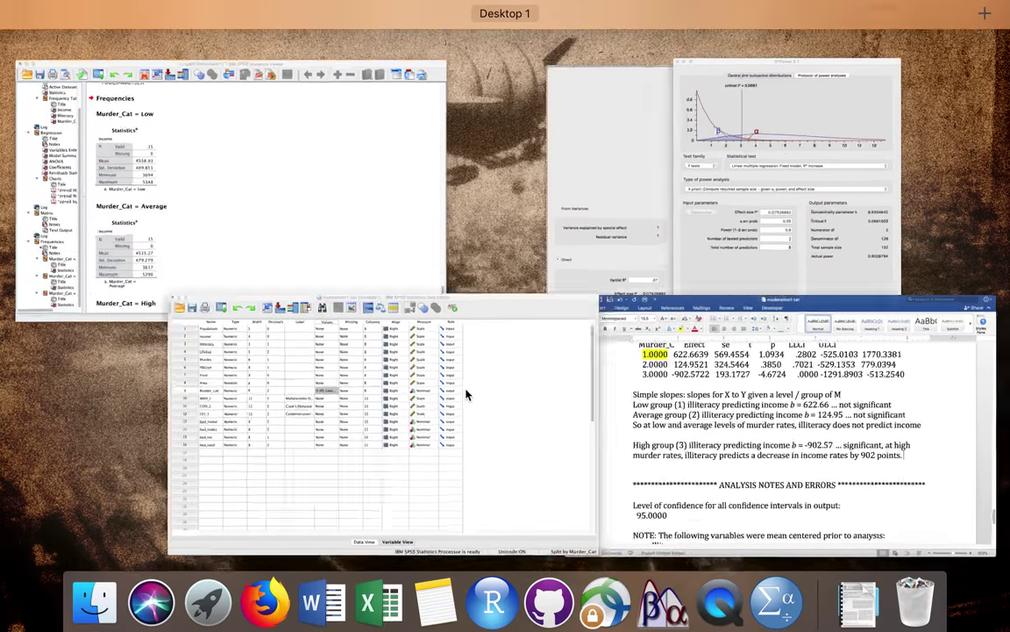
# - Start PROCESS v3.0 with 'Generate code for visualizing interactions' checked, then cancel the setup
pyautogui.click(419, 349)
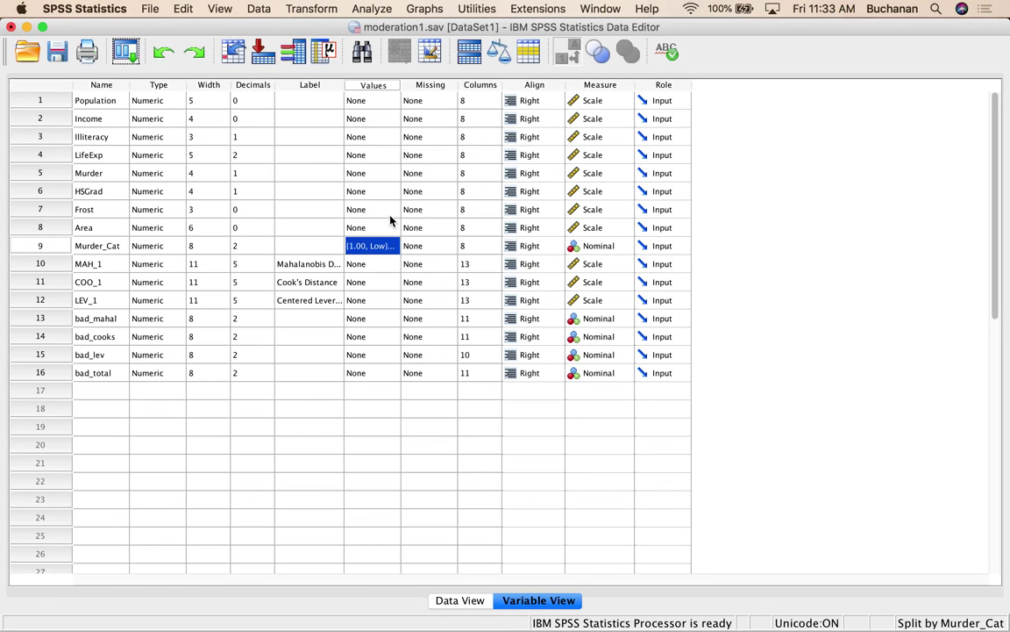
pyautogui.click(367, 8)
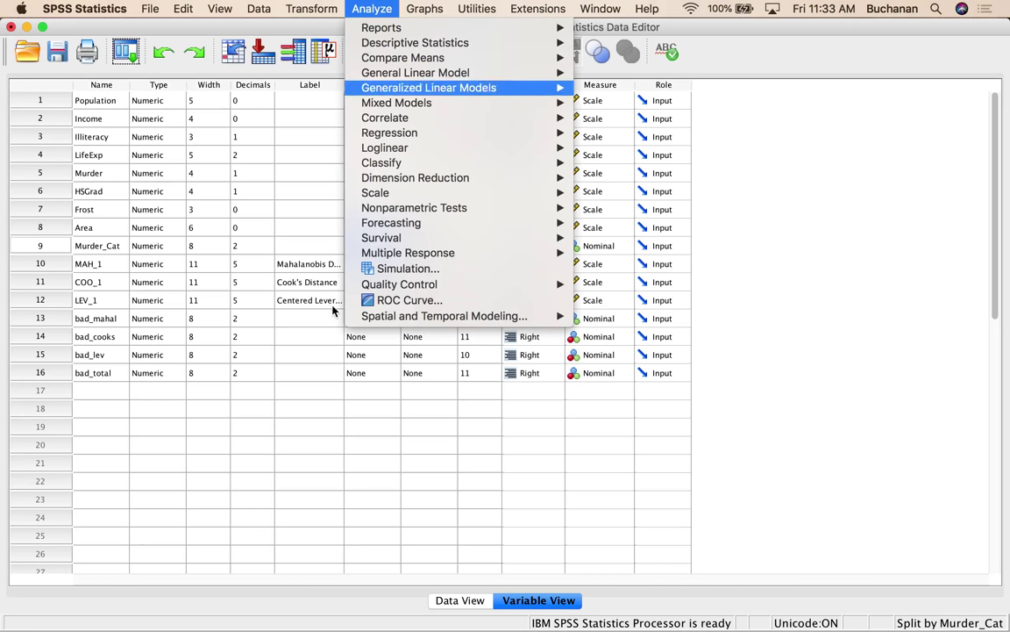
pyautogui.moveTo(473, 132)
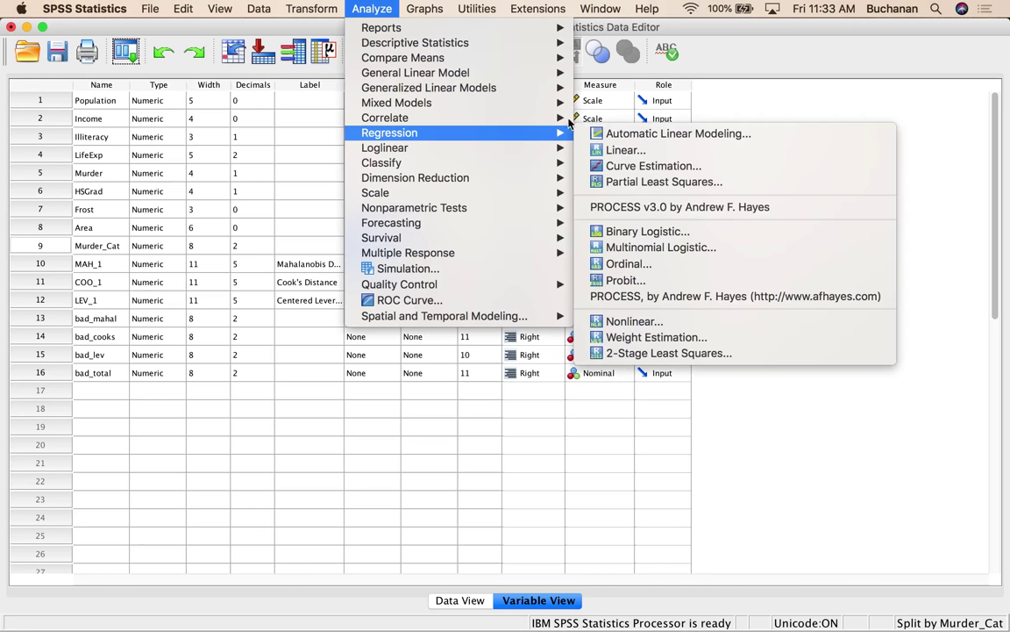
pyautogui.click(632, 207)
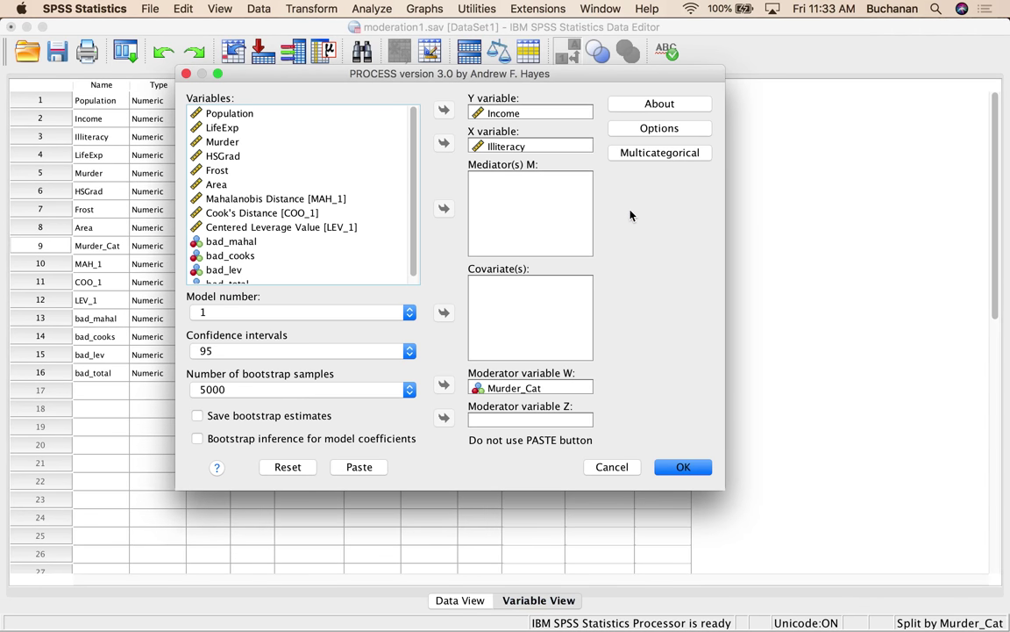
pyautogui.click(656, 132)
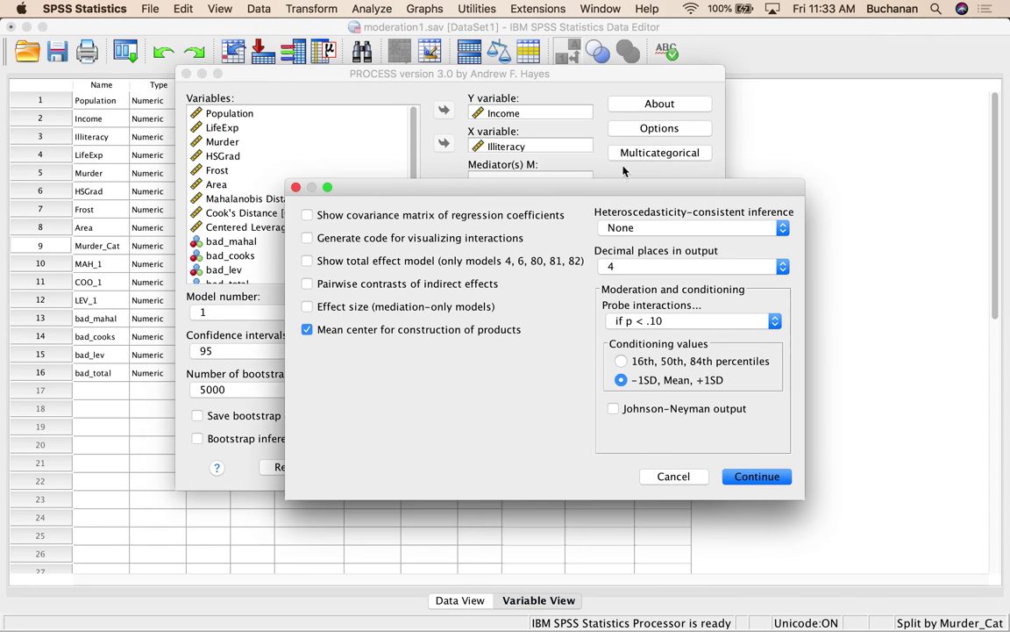
pyautogui.click(432, 238)
pyautogui.click(752, 476)
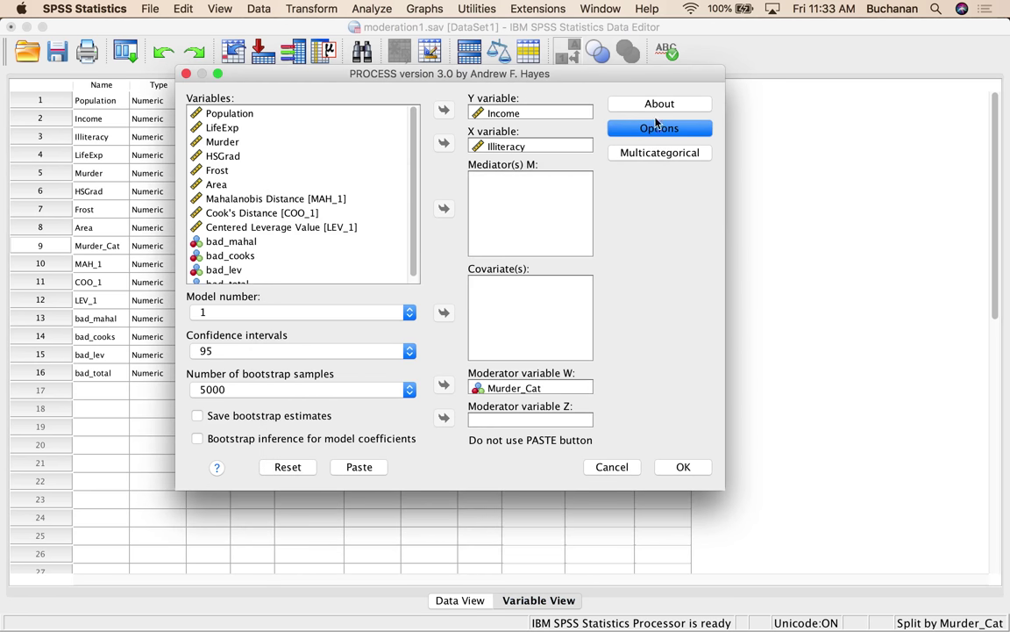
pyautogui.click(611, 466)
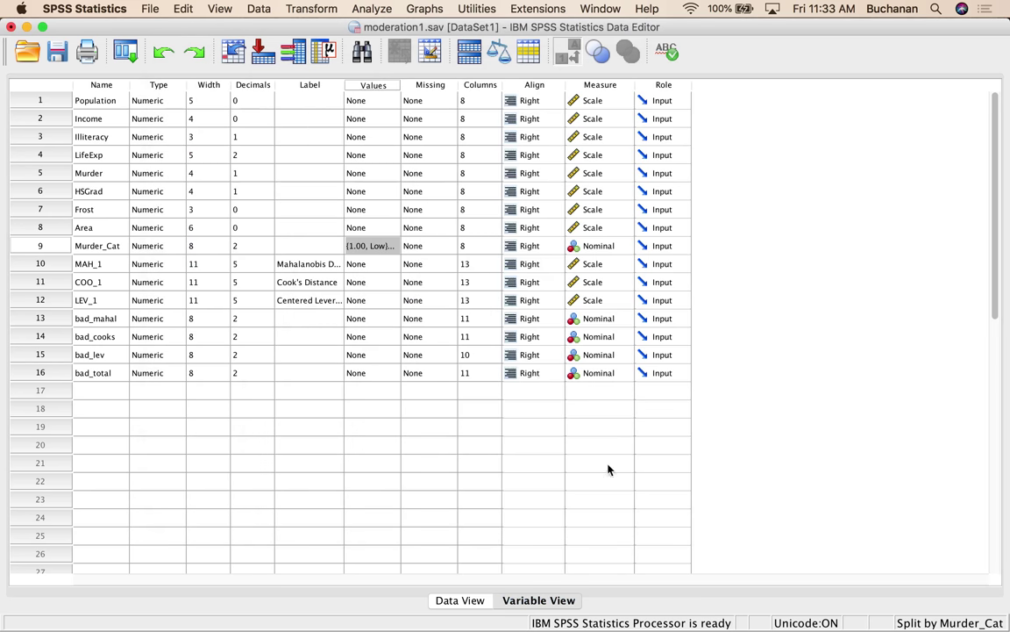
# - Rerun PROCESS moderation of Income on Illiteracy by Murder_Cat with visualizing-interactions code enabled
pyautogui.click(375, 9)
pyautogui.moveTo(491, 132)
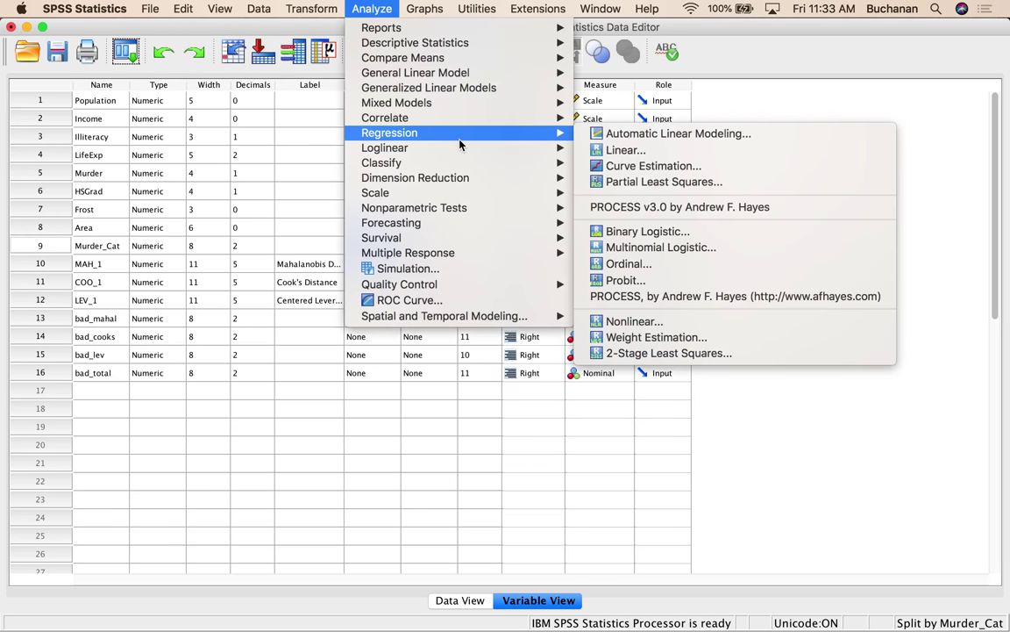
pyautogui.click(707, 208)
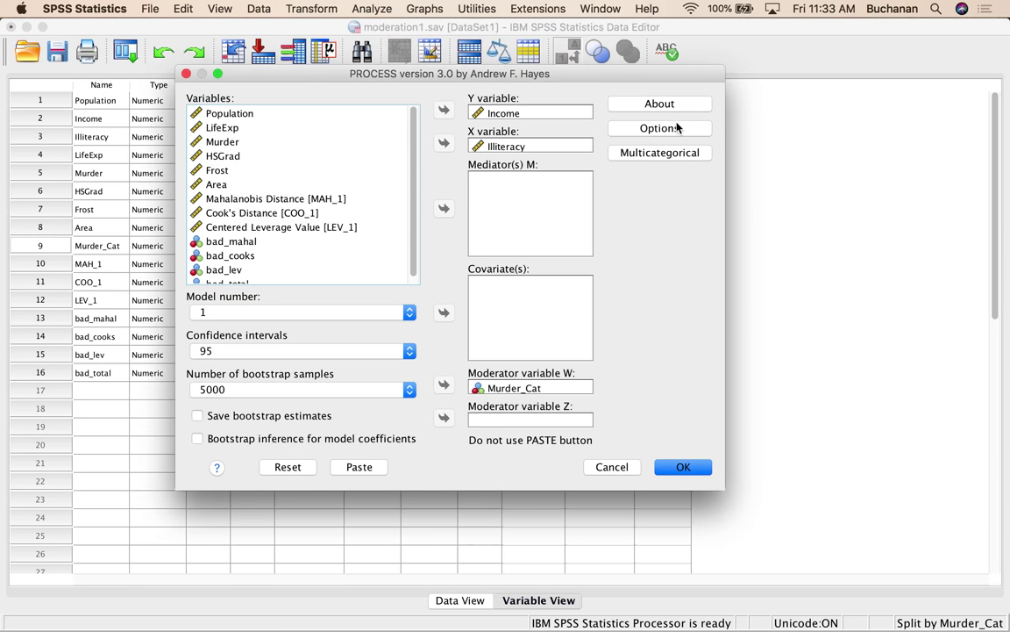
pyautogui.click(675, 129)
pyautogui.click(321, 237)
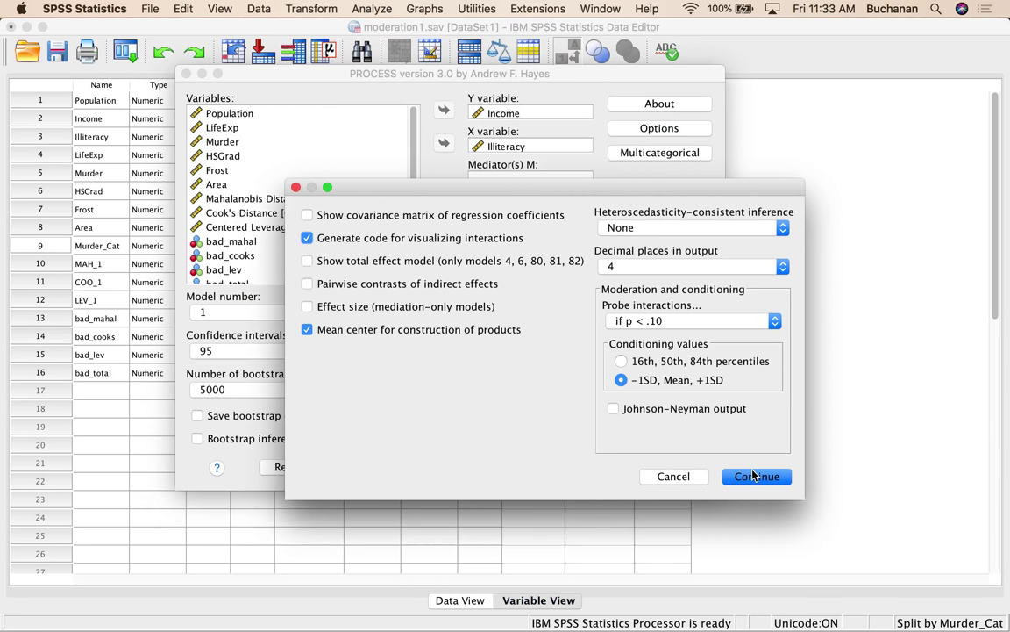
pyautogui.click(753, 475)
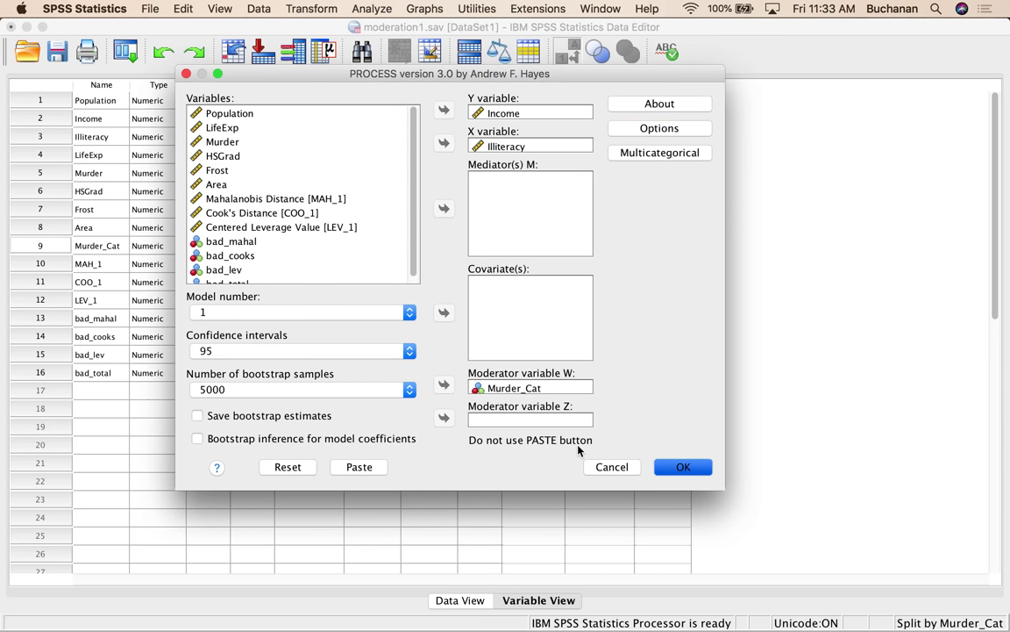
pyautogui.press('Return')
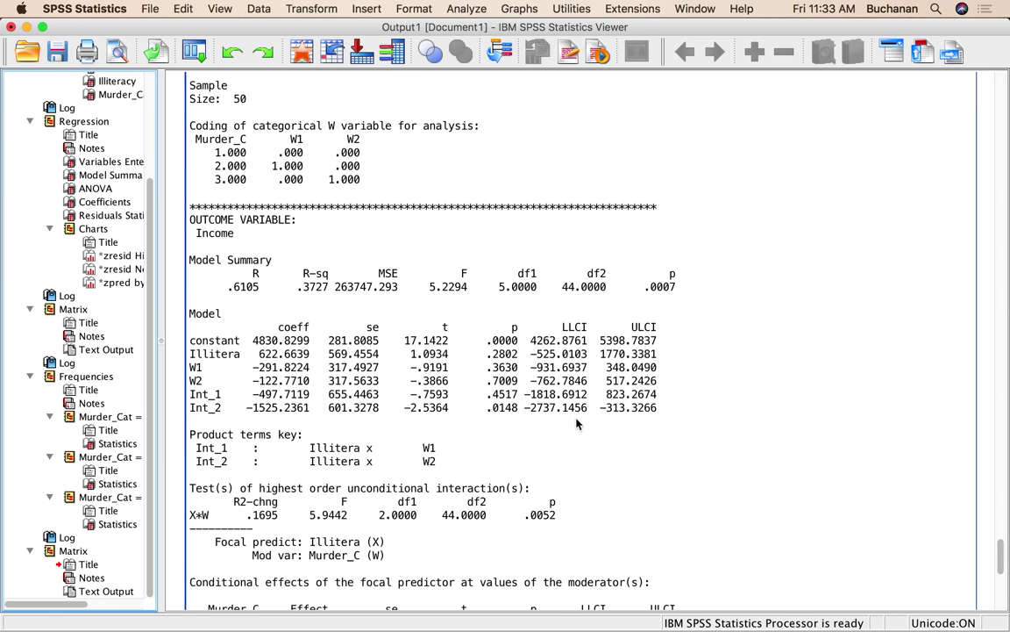
# - Copy the plotting syntax from DATA LIST FREE through GRAPH/SCATTERPLOT out of the PROCESS text output
pyautogui.click(370, 321)
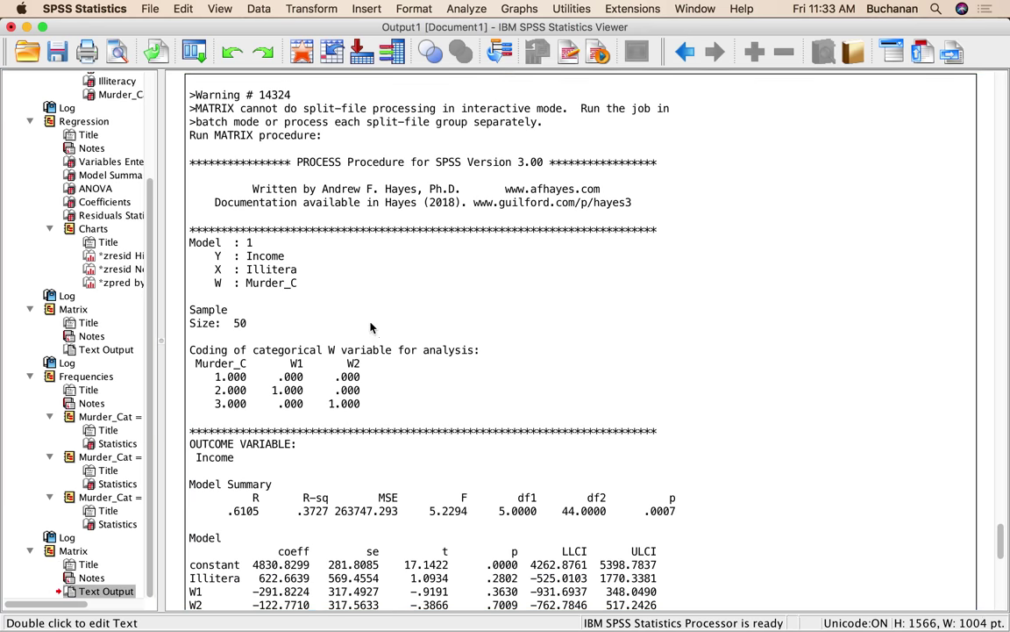
pyautogui.doubleClick(370, 322)
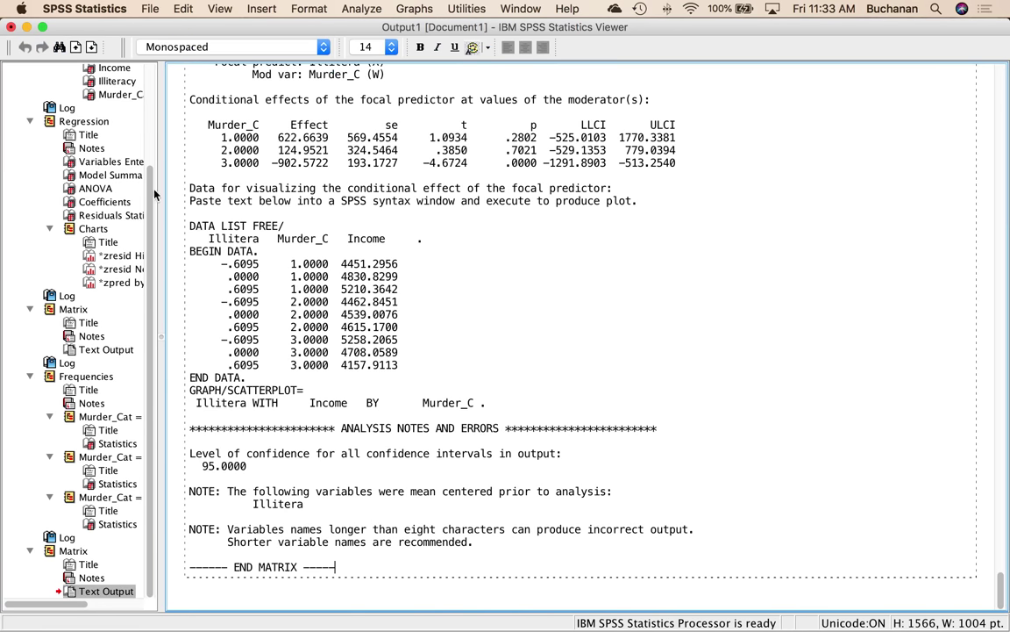
pyautogui.moveTo(193, 226); pyautogui.dragTo(491, 408)
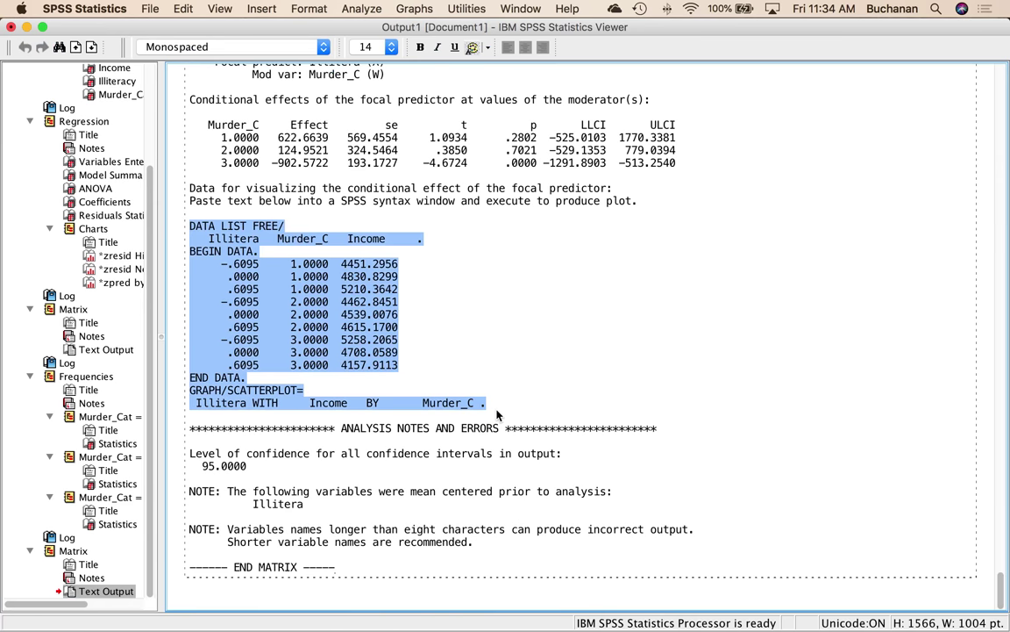
pyautogui.press('super+c')
# - Paste the plotting syntax into a new syntax window and run all lines to draw the scatterplot
pyautogui.click(150, 10)
pyautogui.moveTo(141, 26)
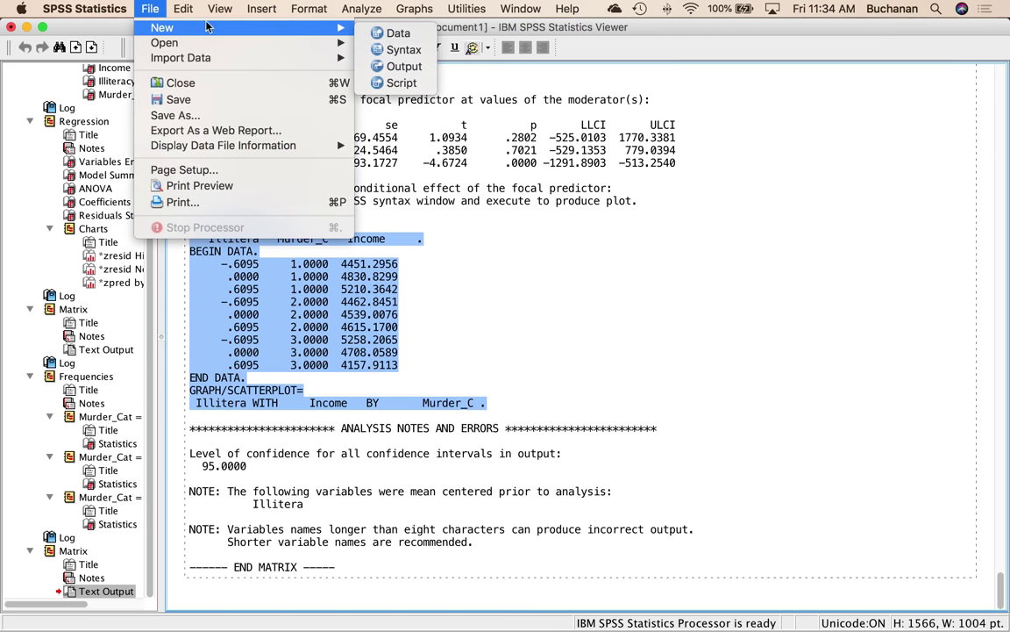
pyautogui.click(393, 50)
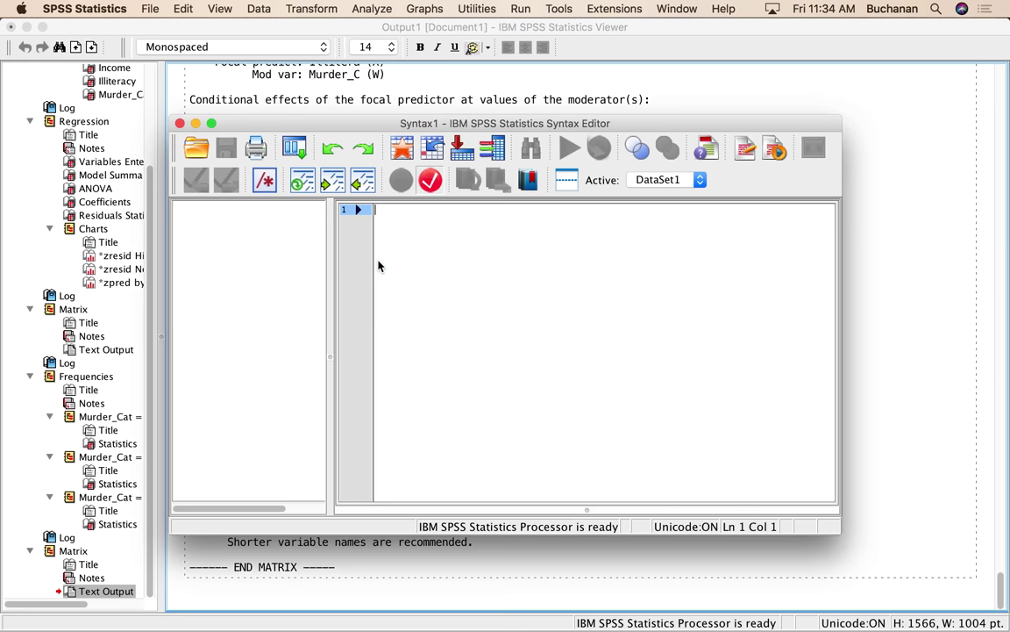
pyautogui.press('super+v')
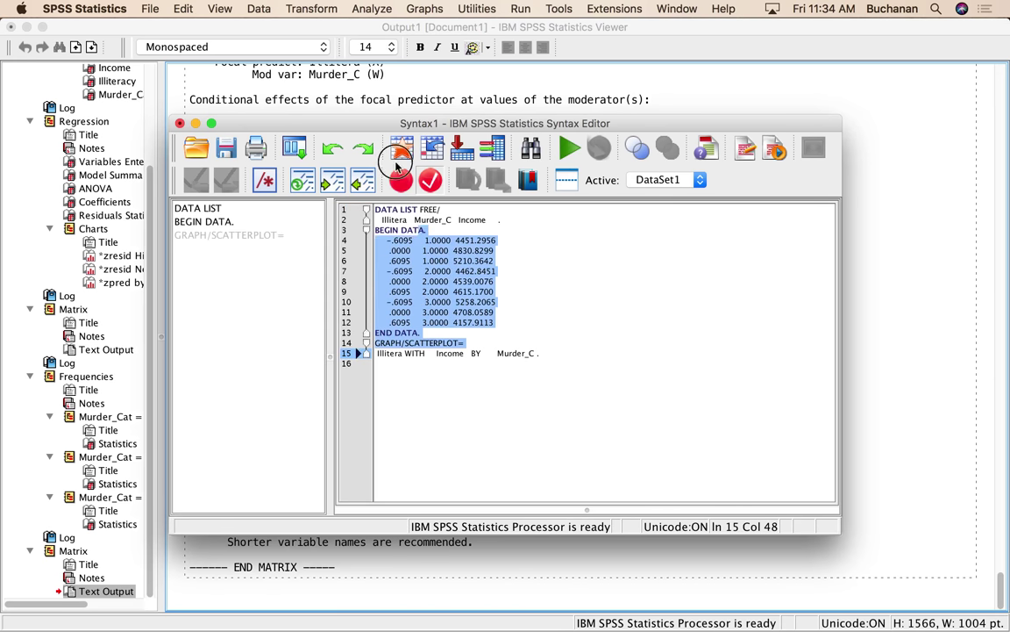
pyautogui.moveTo(491, 344); pyautogui.dragTo(387, 165)
pyautogui.press('super+a')
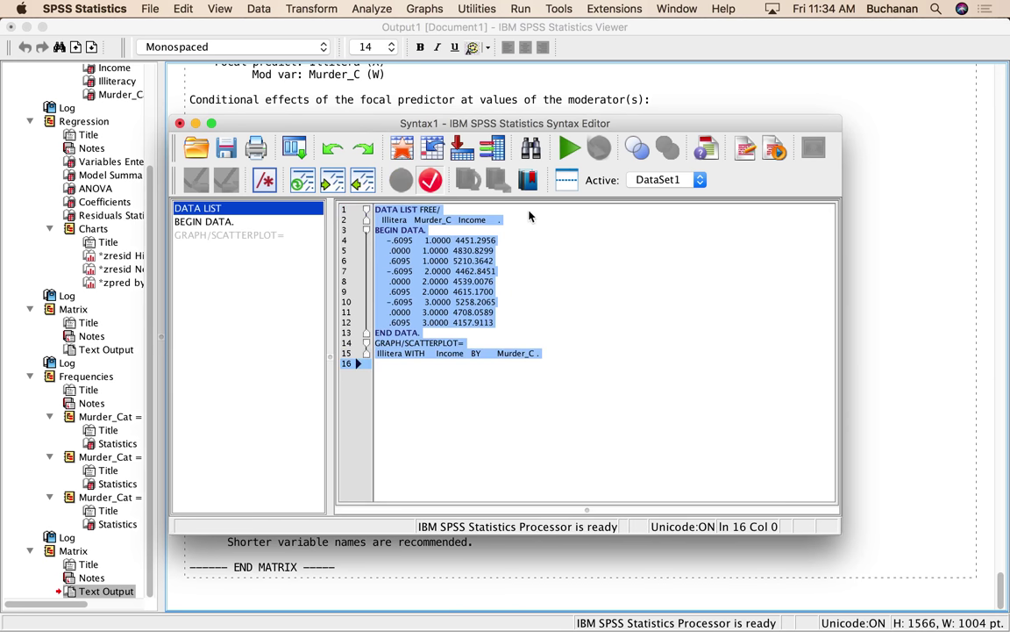
pyautogui.click(568, 149)
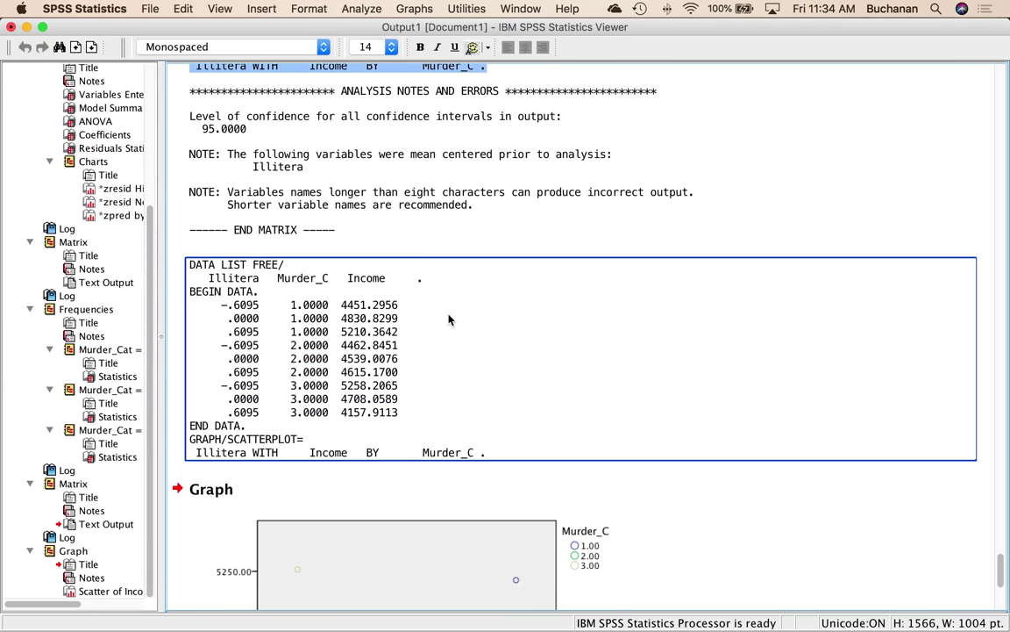
pyautogui.hotkey('ctrl', 'Up')
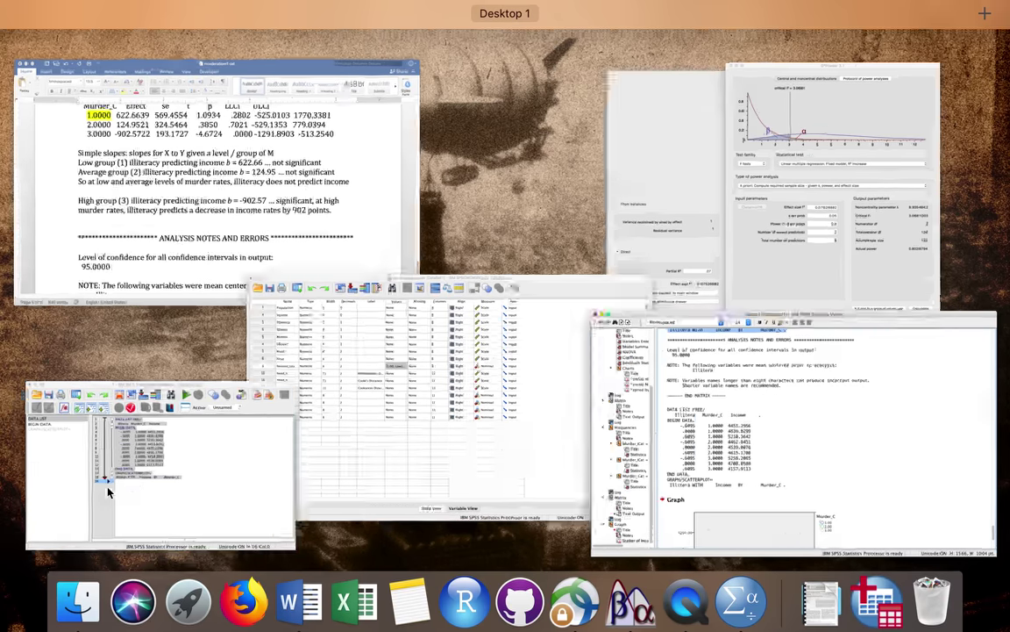
# - Open the Untitled2 dataset in Data View and inspect its Illitera values
pyautogui.click(106, 481)
pyautogui.hotkey('ctrl', 'Up')
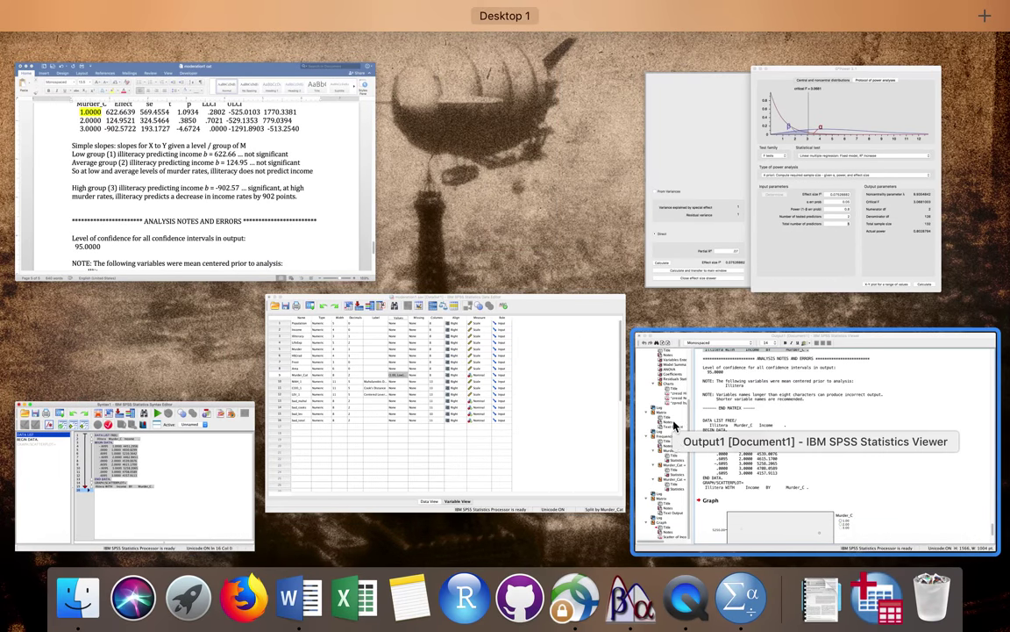
pyautogui.click(752, 596)
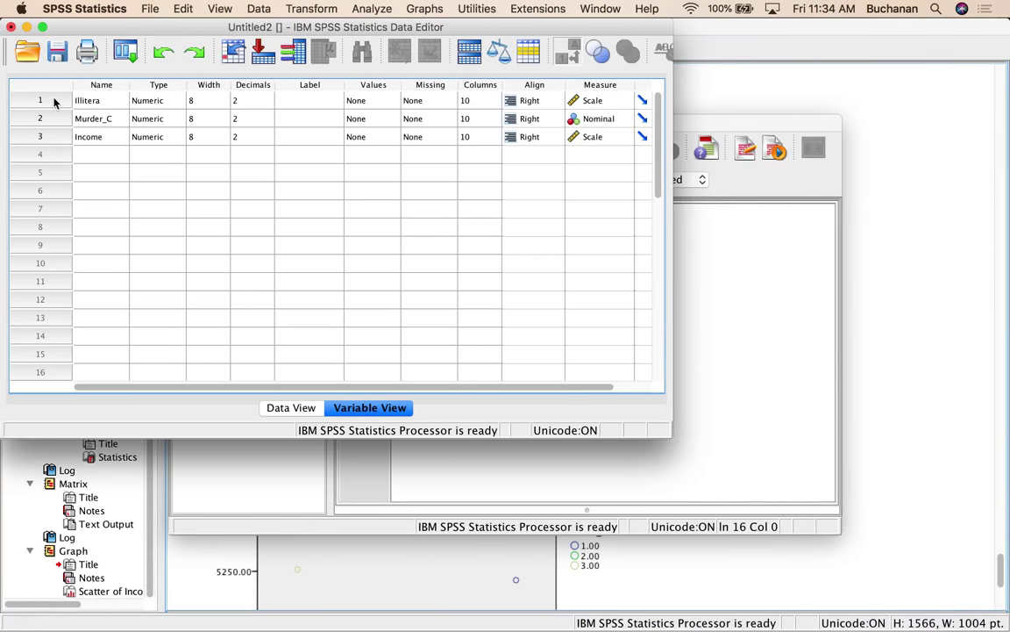
pyautogui.doubleClick(53, 103)
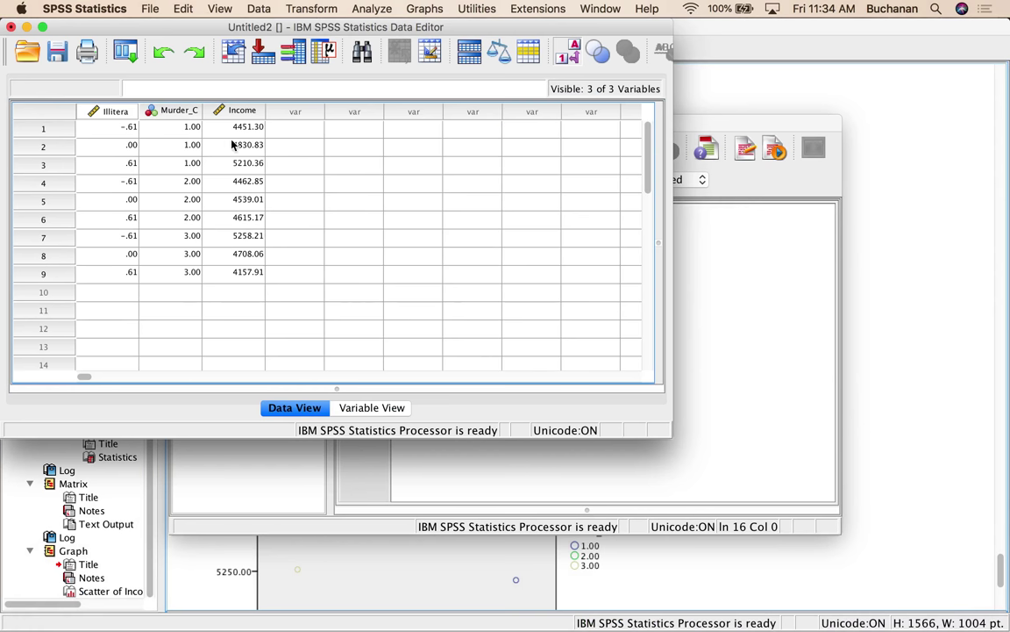
pyautogui.click(120, 130)
pyautogui.click(123, 148)
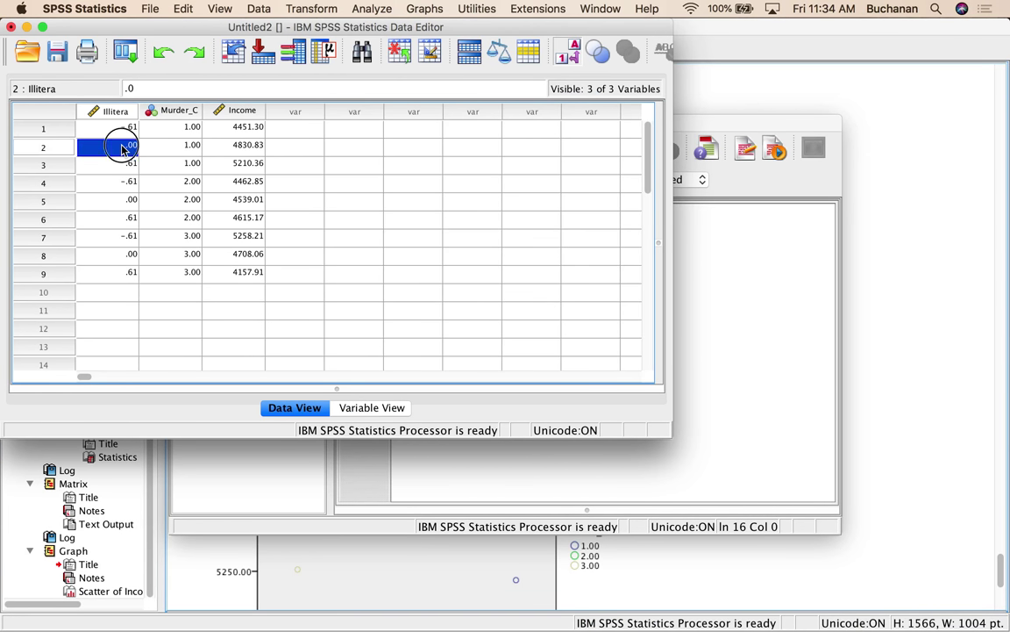
pyautogui.click(122, 162)
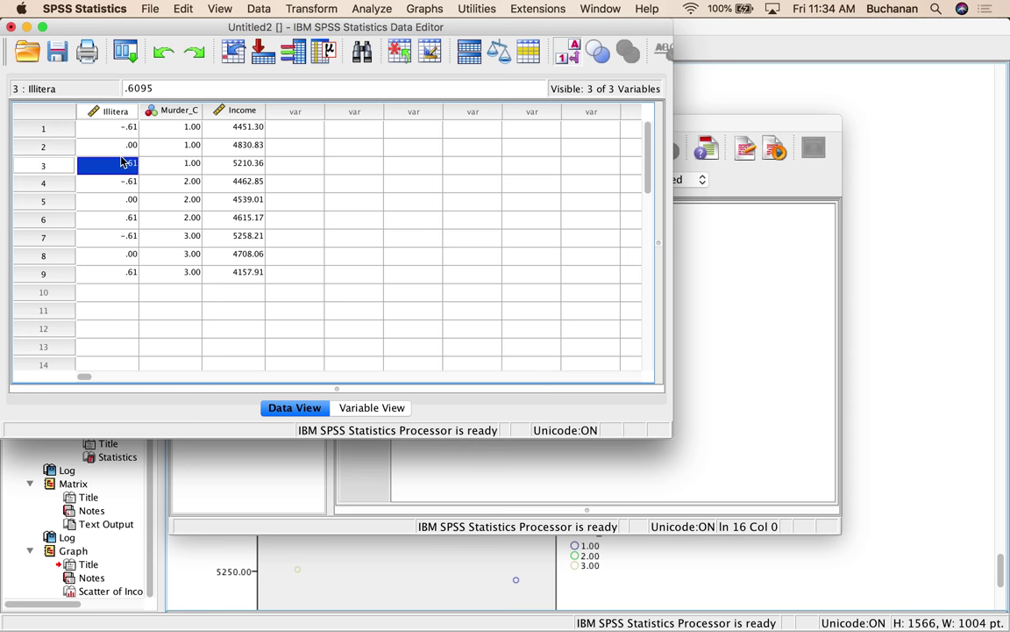
# - Check the nine Murder_C and Income values, then return to the Income-by-Illitera scatterplot
pyautogui.moveTo(171, 129); pyautogui.dragTo(174, 281)
pyautogui.moveTo(251, 129); pyautogui.dragTo(252, 276)
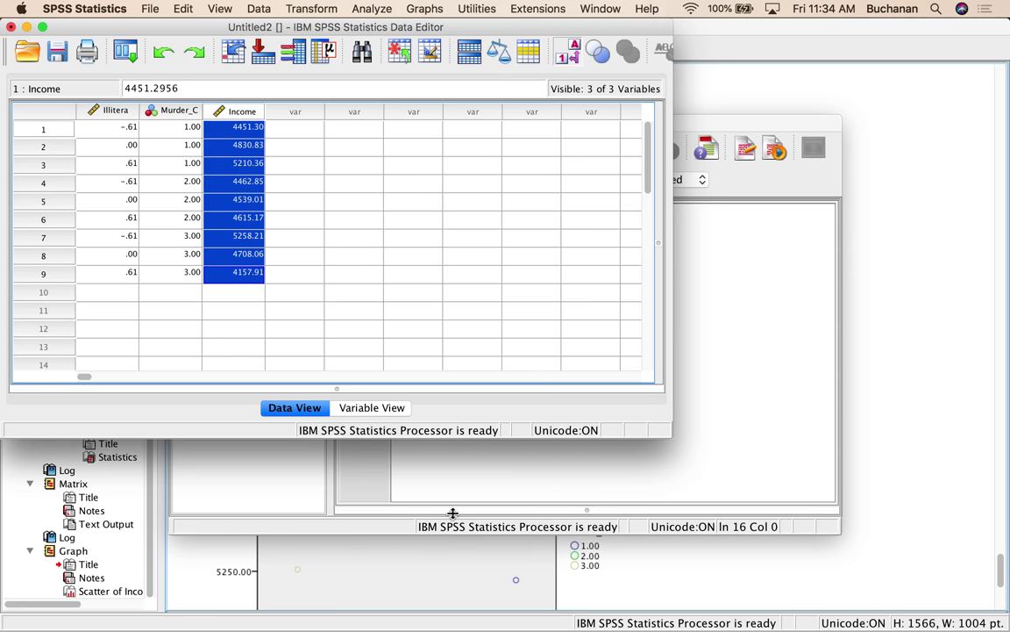
pyautogui.click(671, 519)
pyautogui.click(672, 384)
pyautogui.click(714, 333)
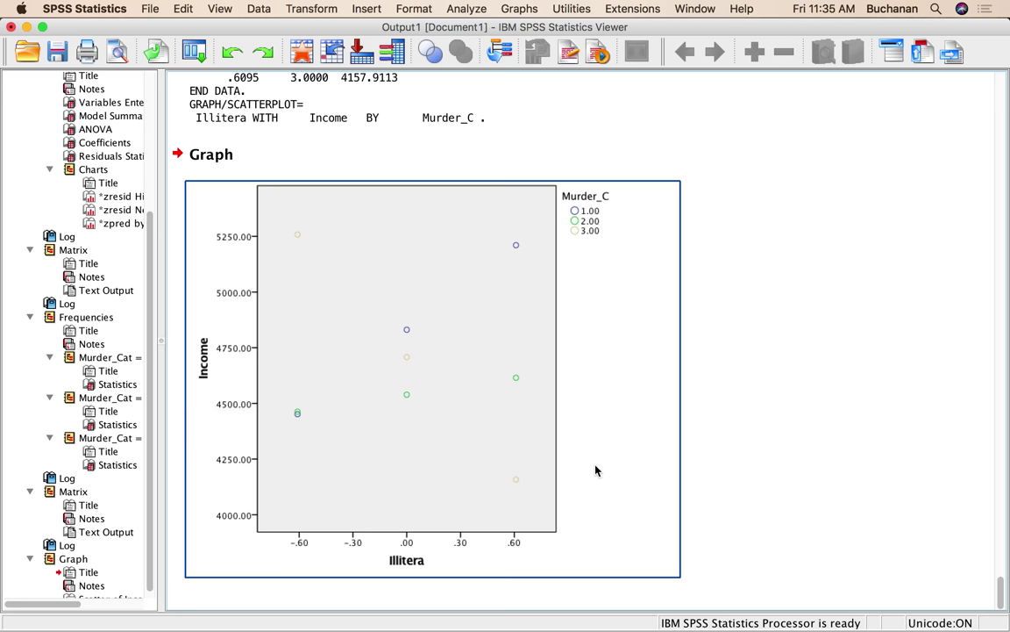
pyautogui.moveTo(605, 618)
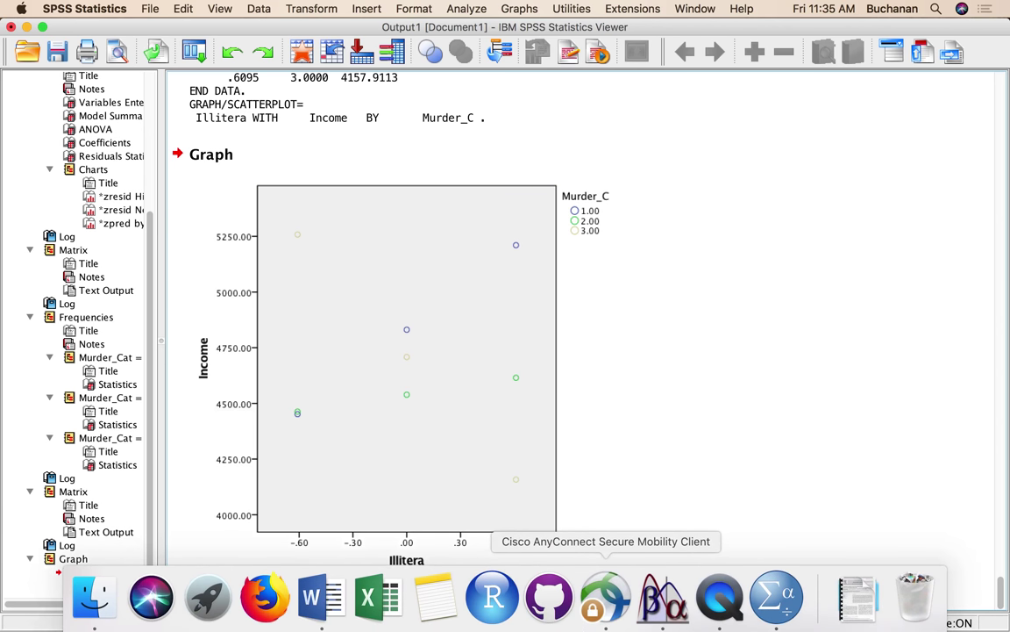
pyautogui.click(719, 594)
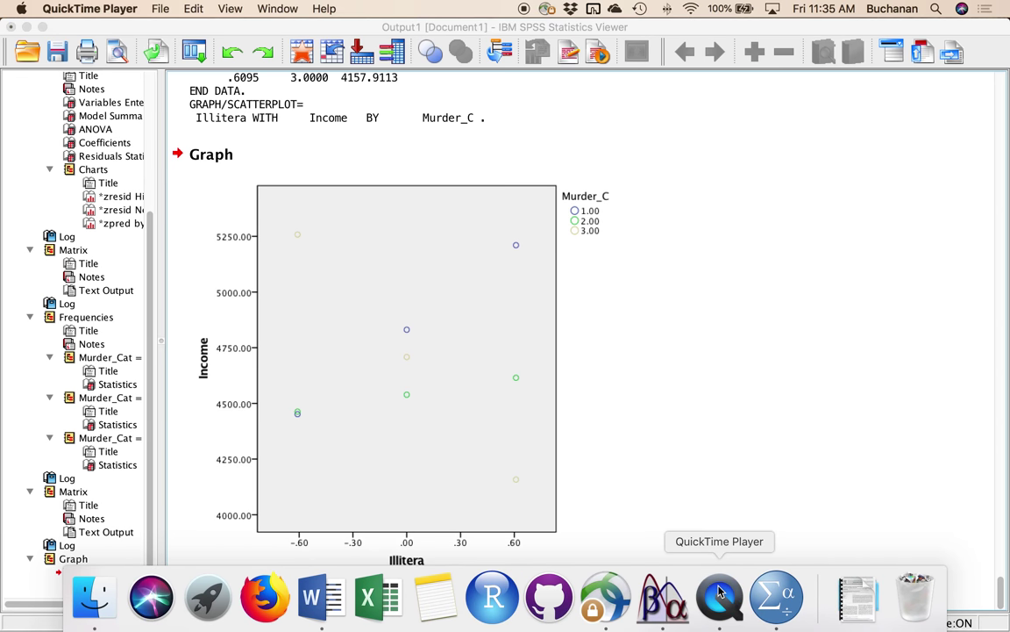